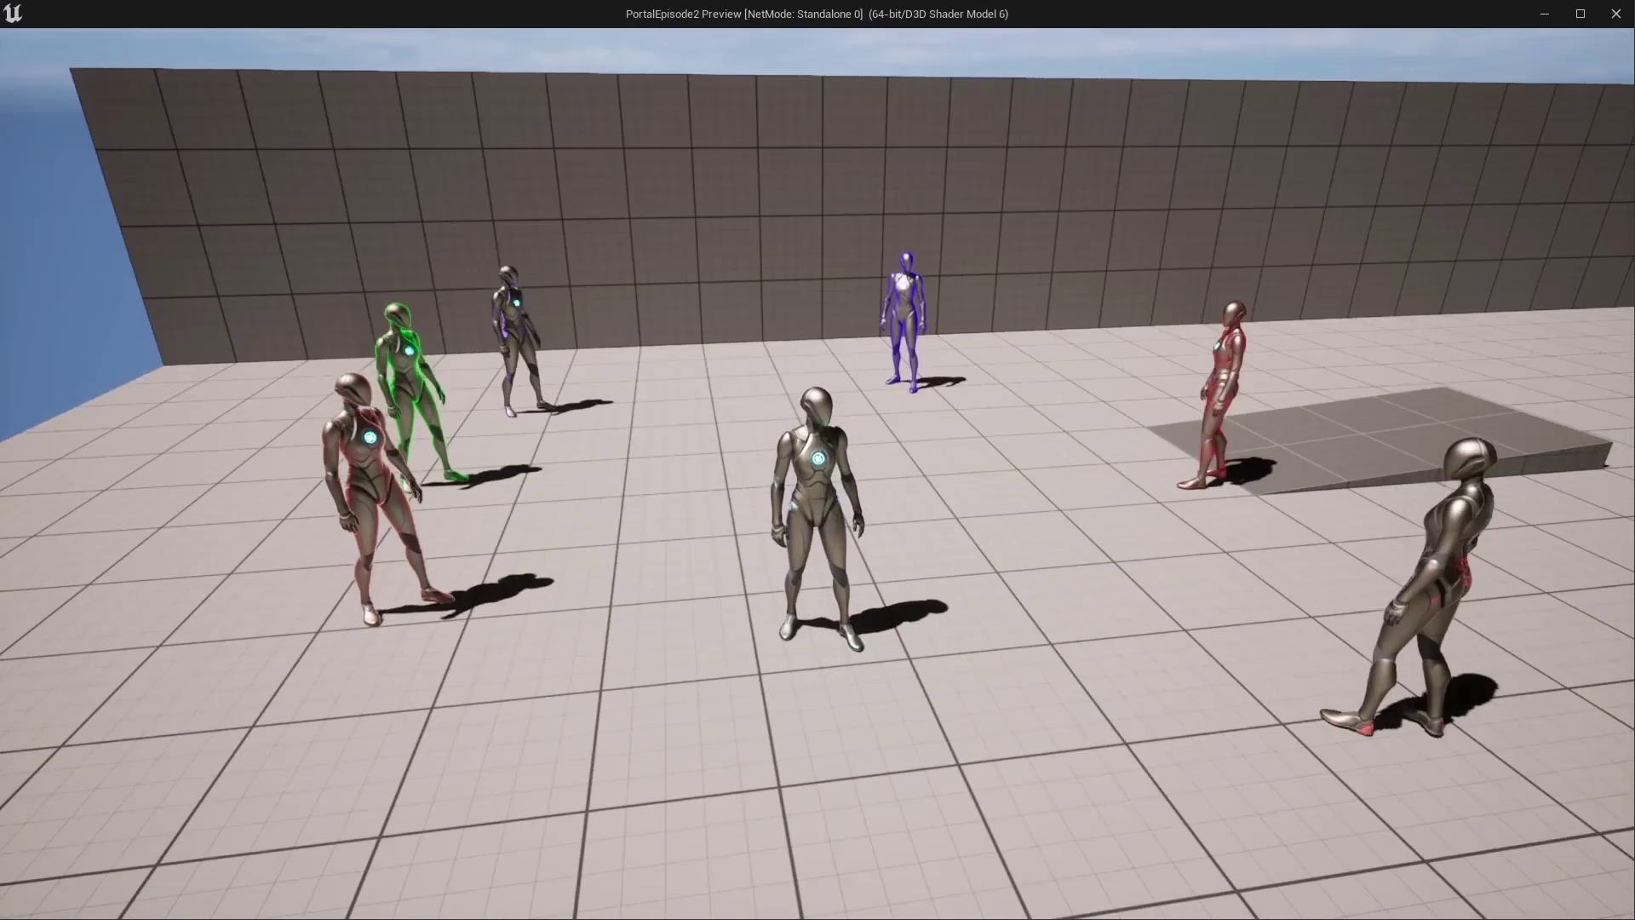
# Walk the character forward and back across the tiled floor among the overlay-coloured mannequins
pyautogui.press('w')
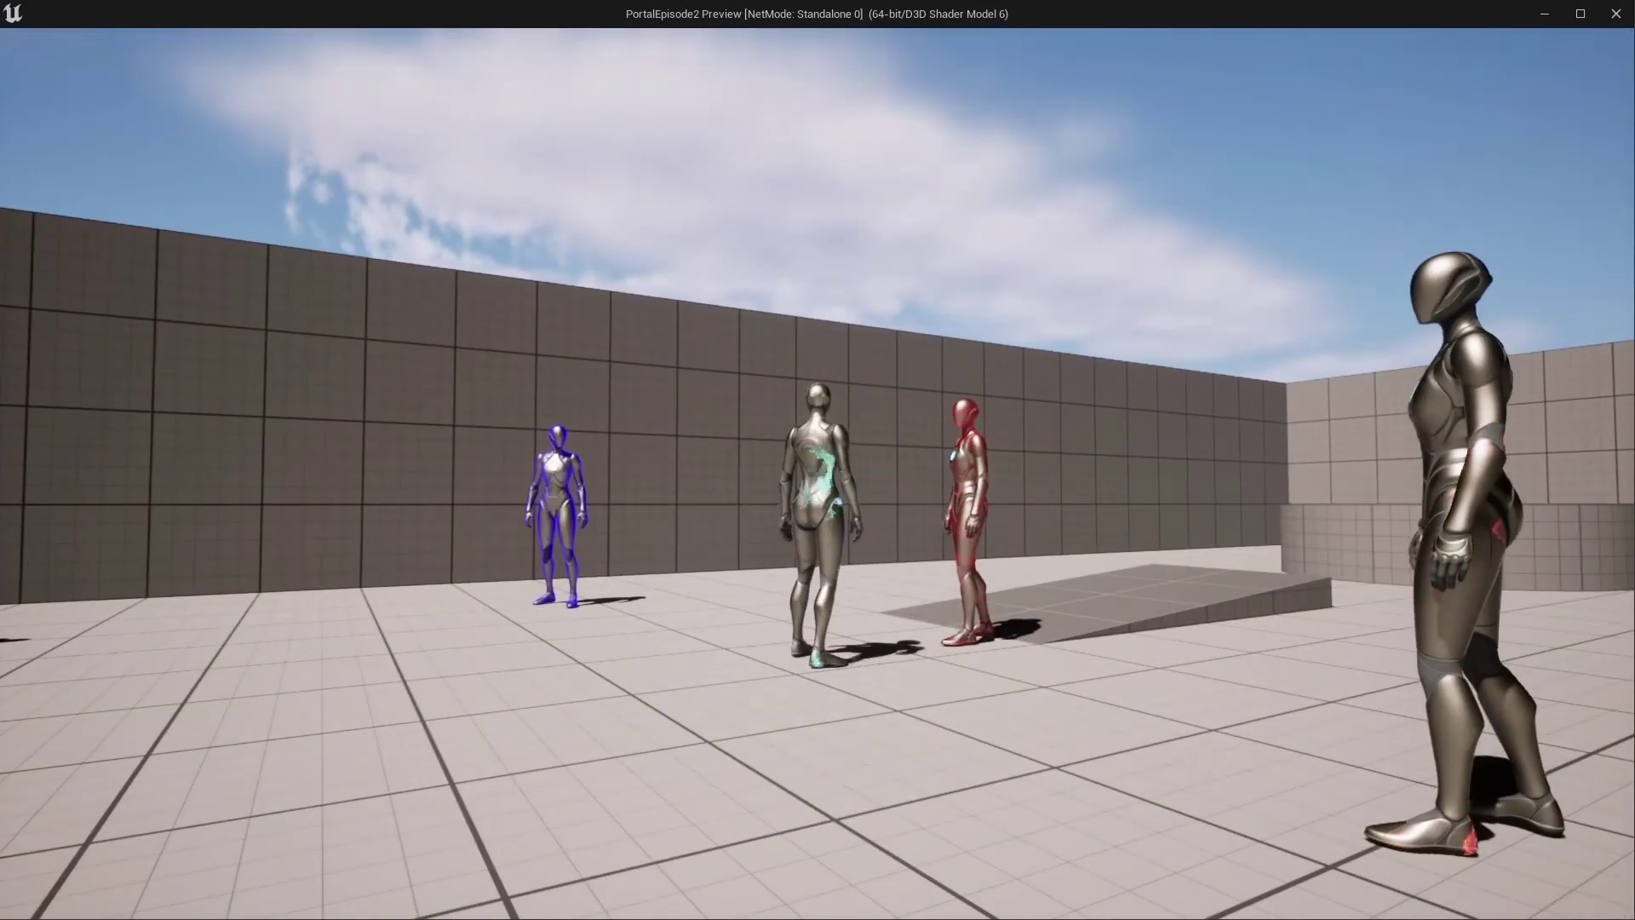
pyautogui.press('w')
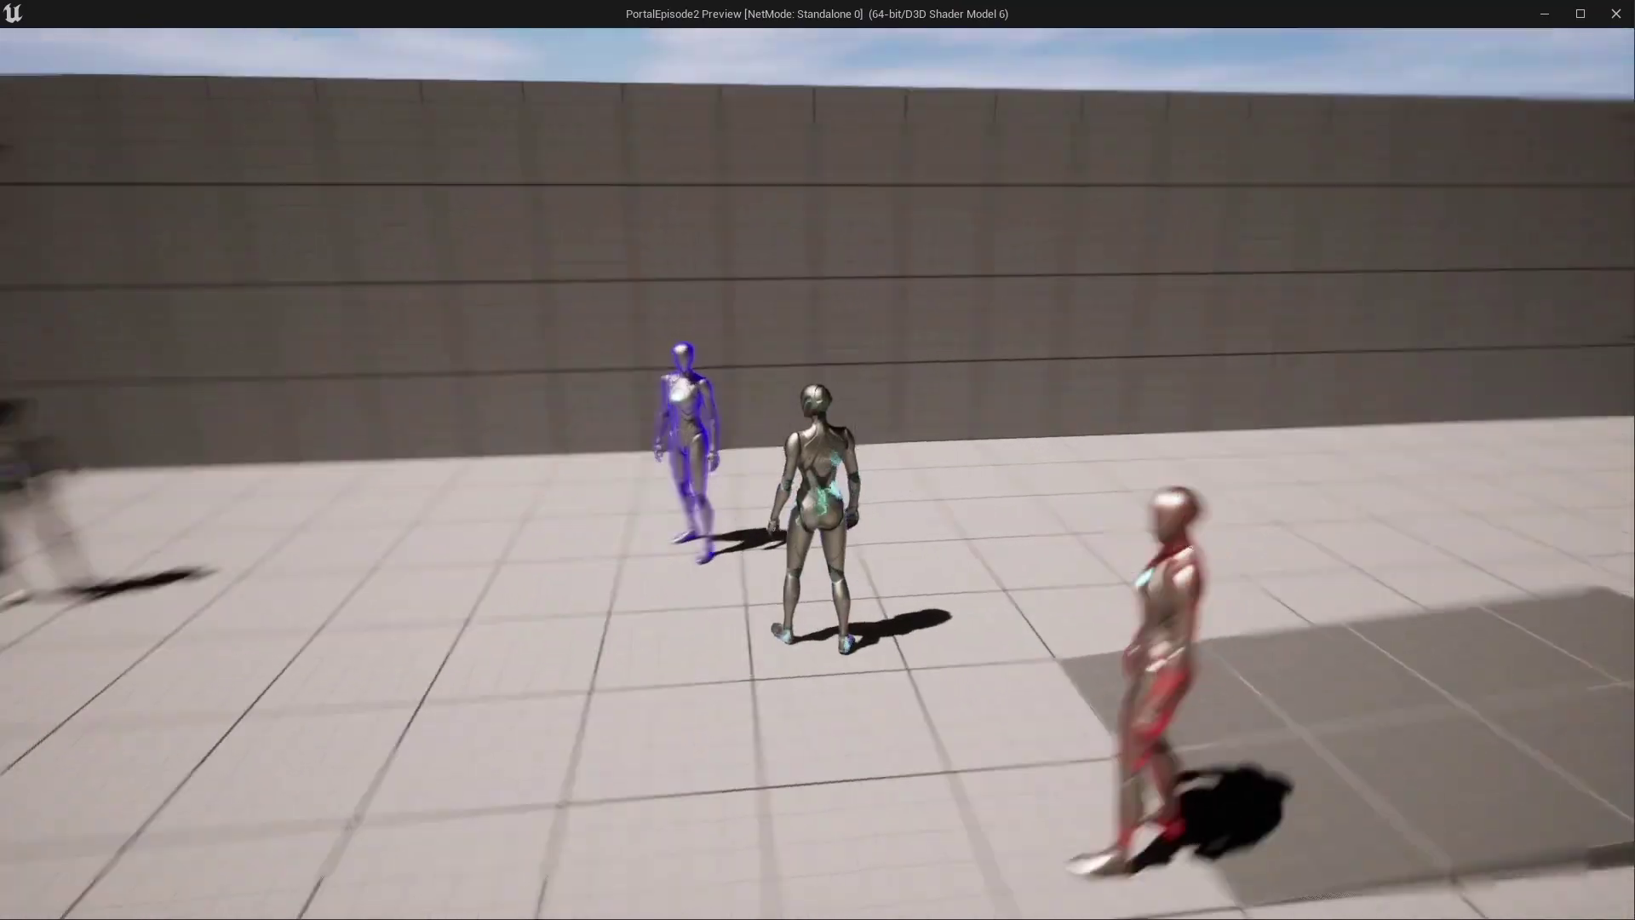
pyautogui.press('w')
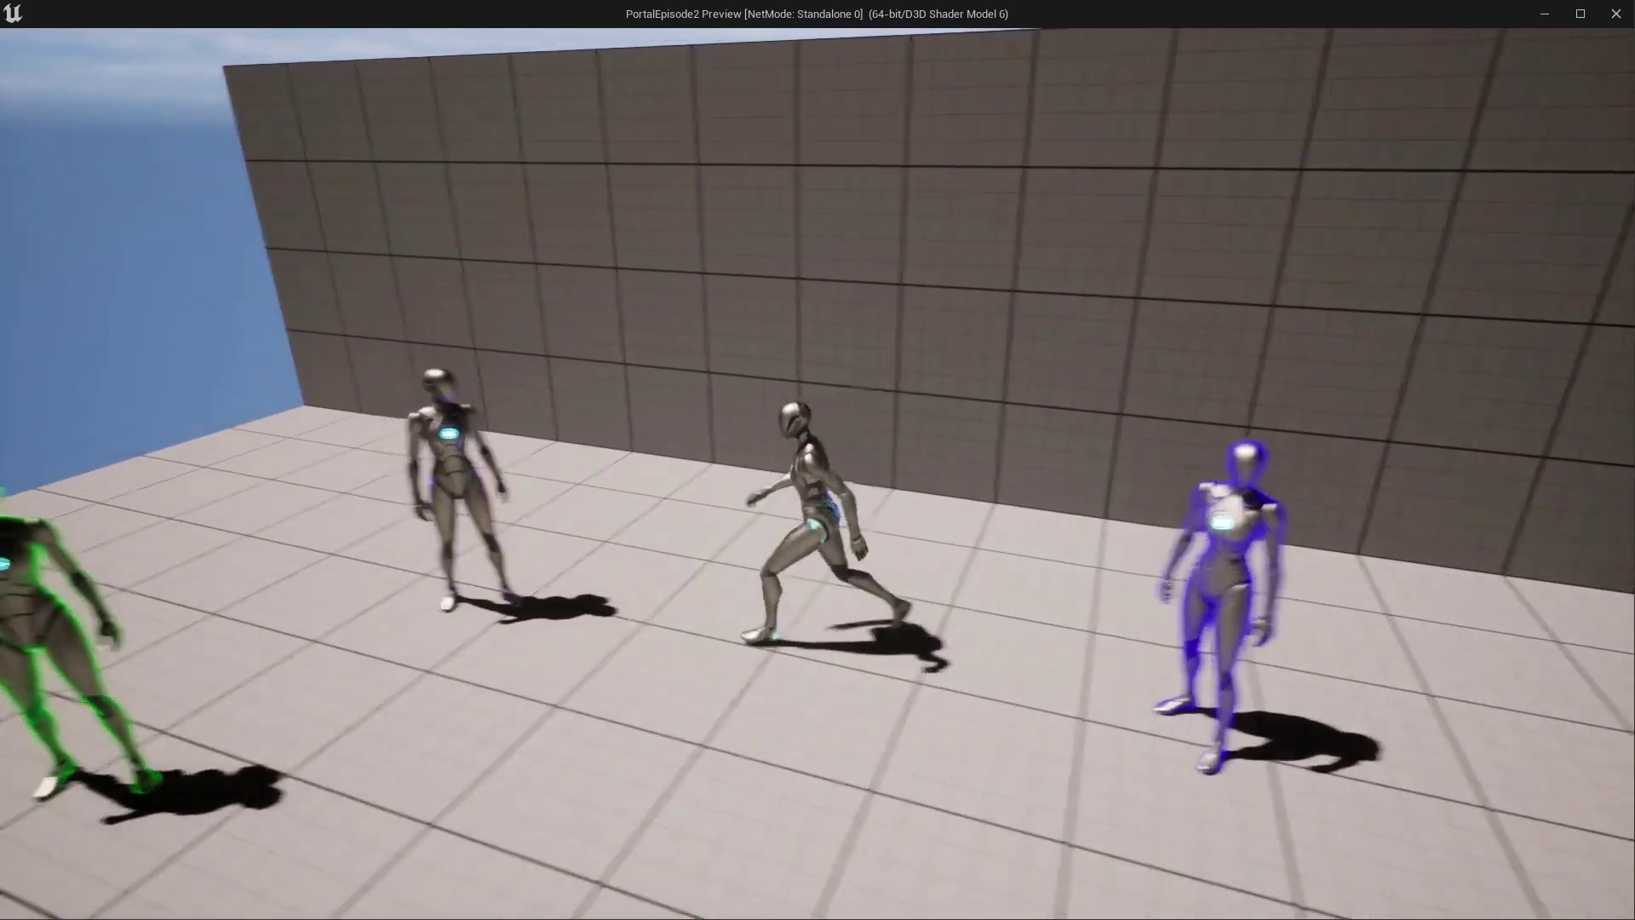
pyautogui.press('w')
pyautogui.press('s')
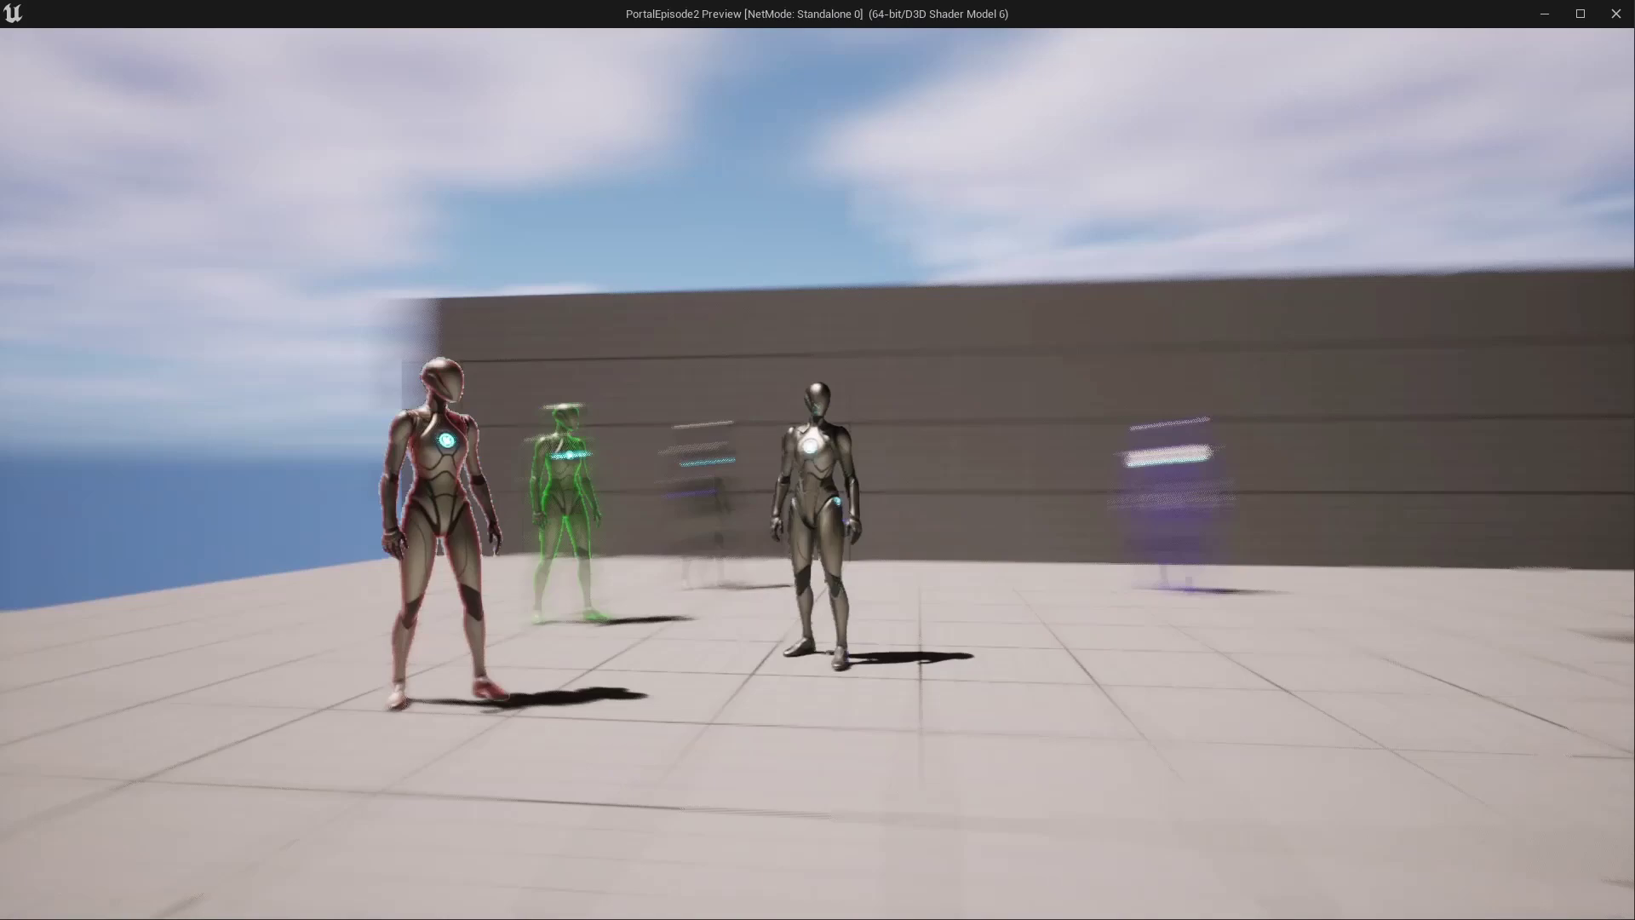
pyautogui.press('w')
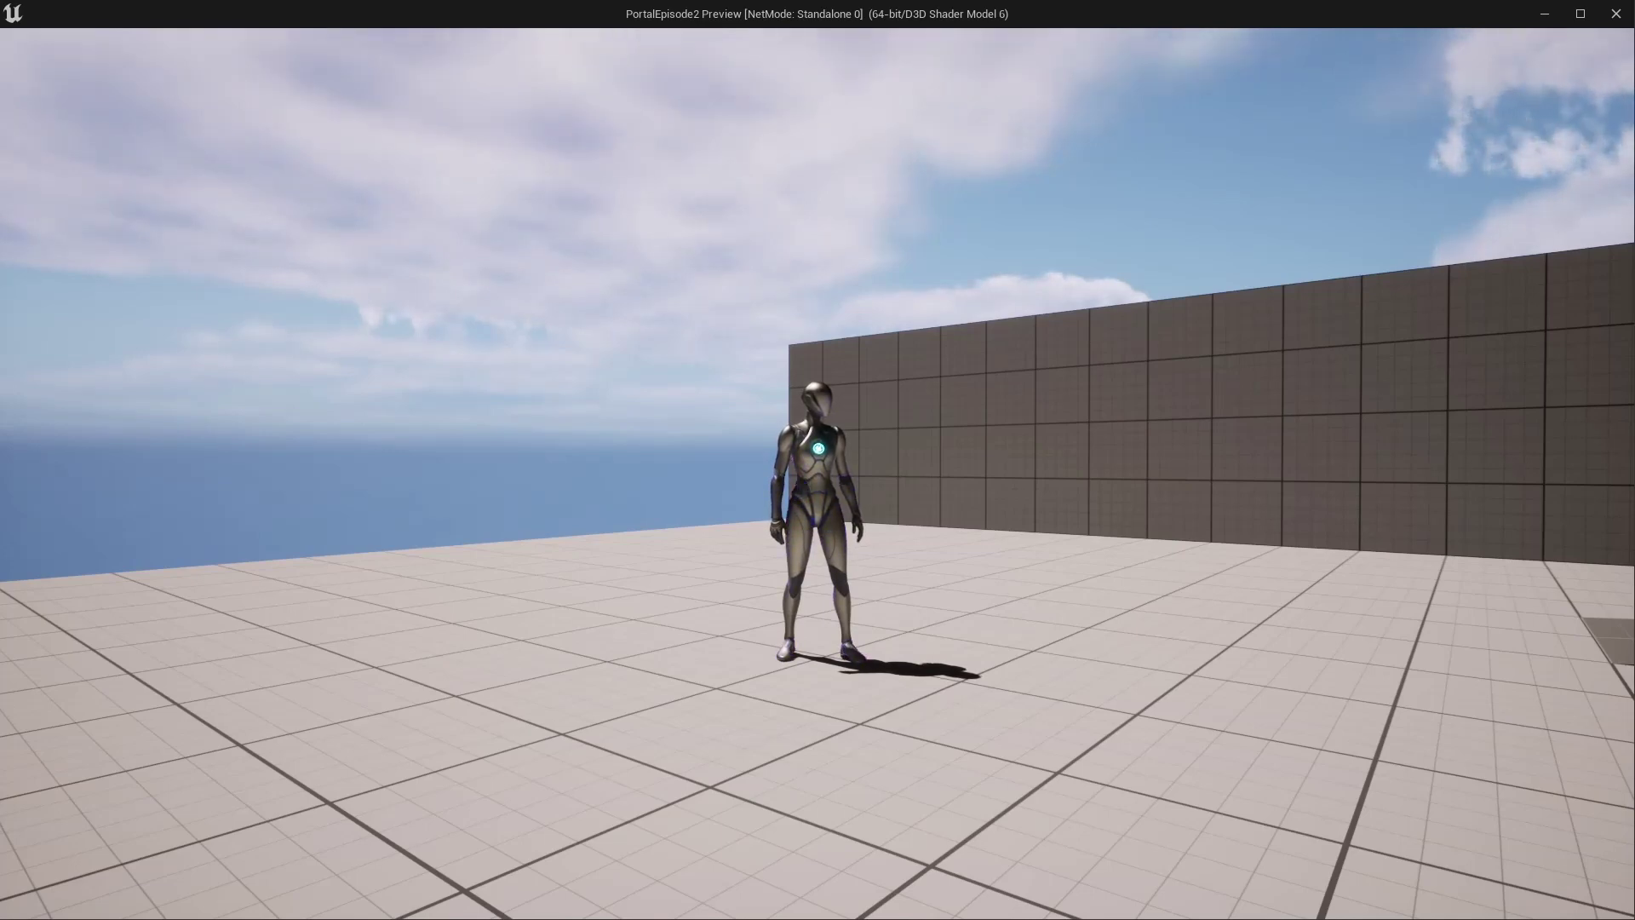
# End the play-test and open the Smoke texture from OverlayMats for inspection
pyautogui.press('Escape')
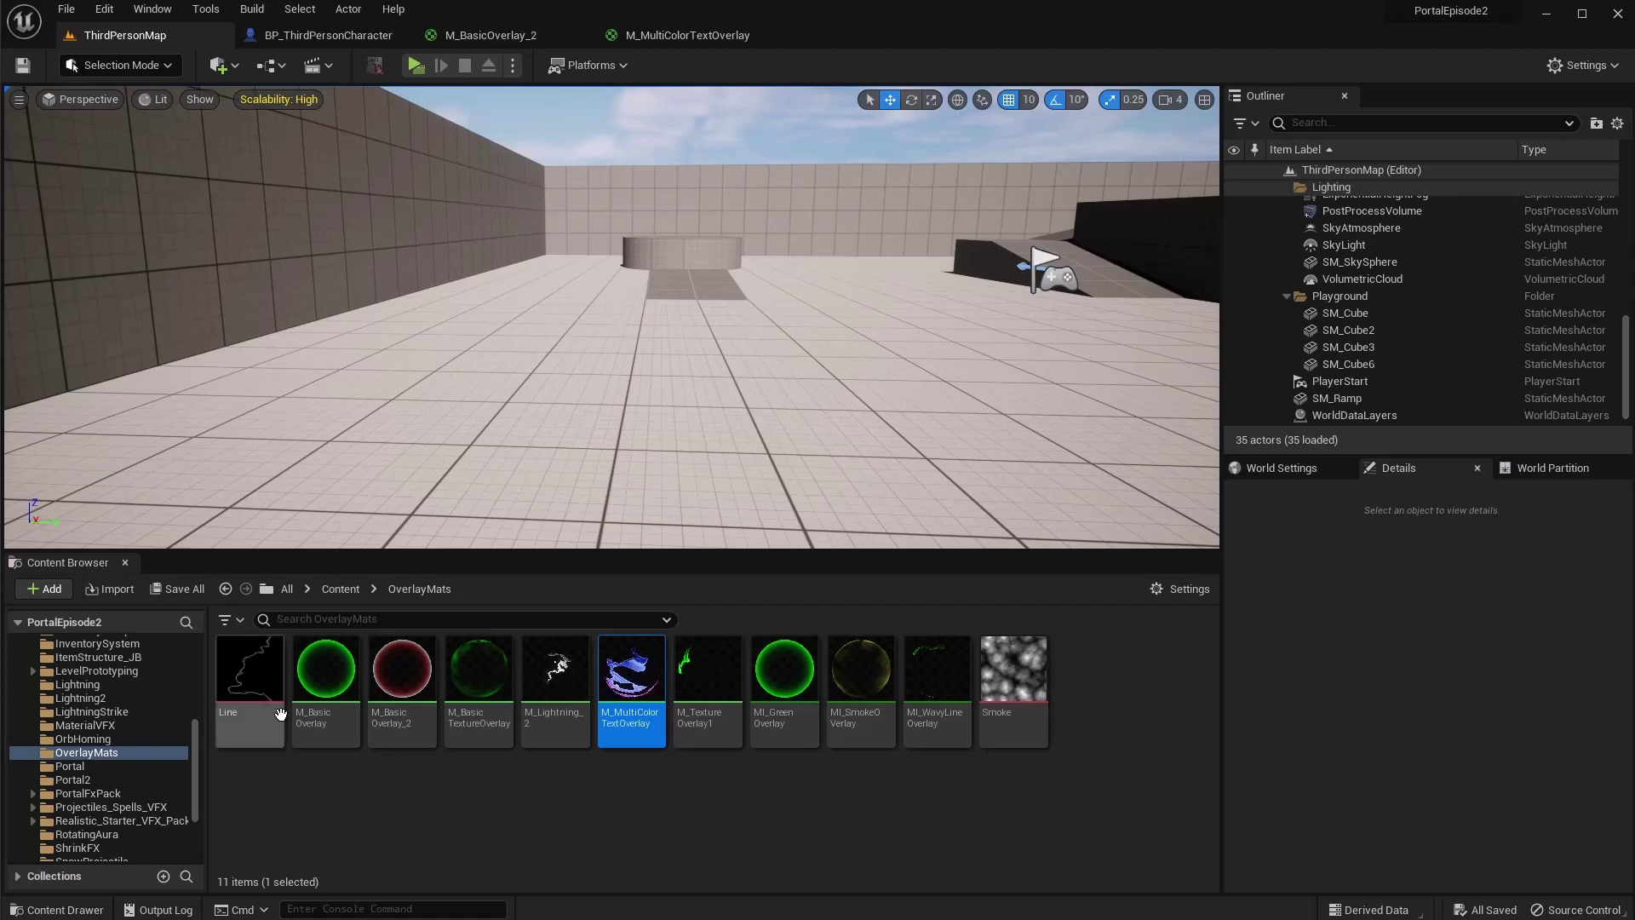
pyautogui.moveTo(250, 681); pyautogui.dragTo(427, 824)
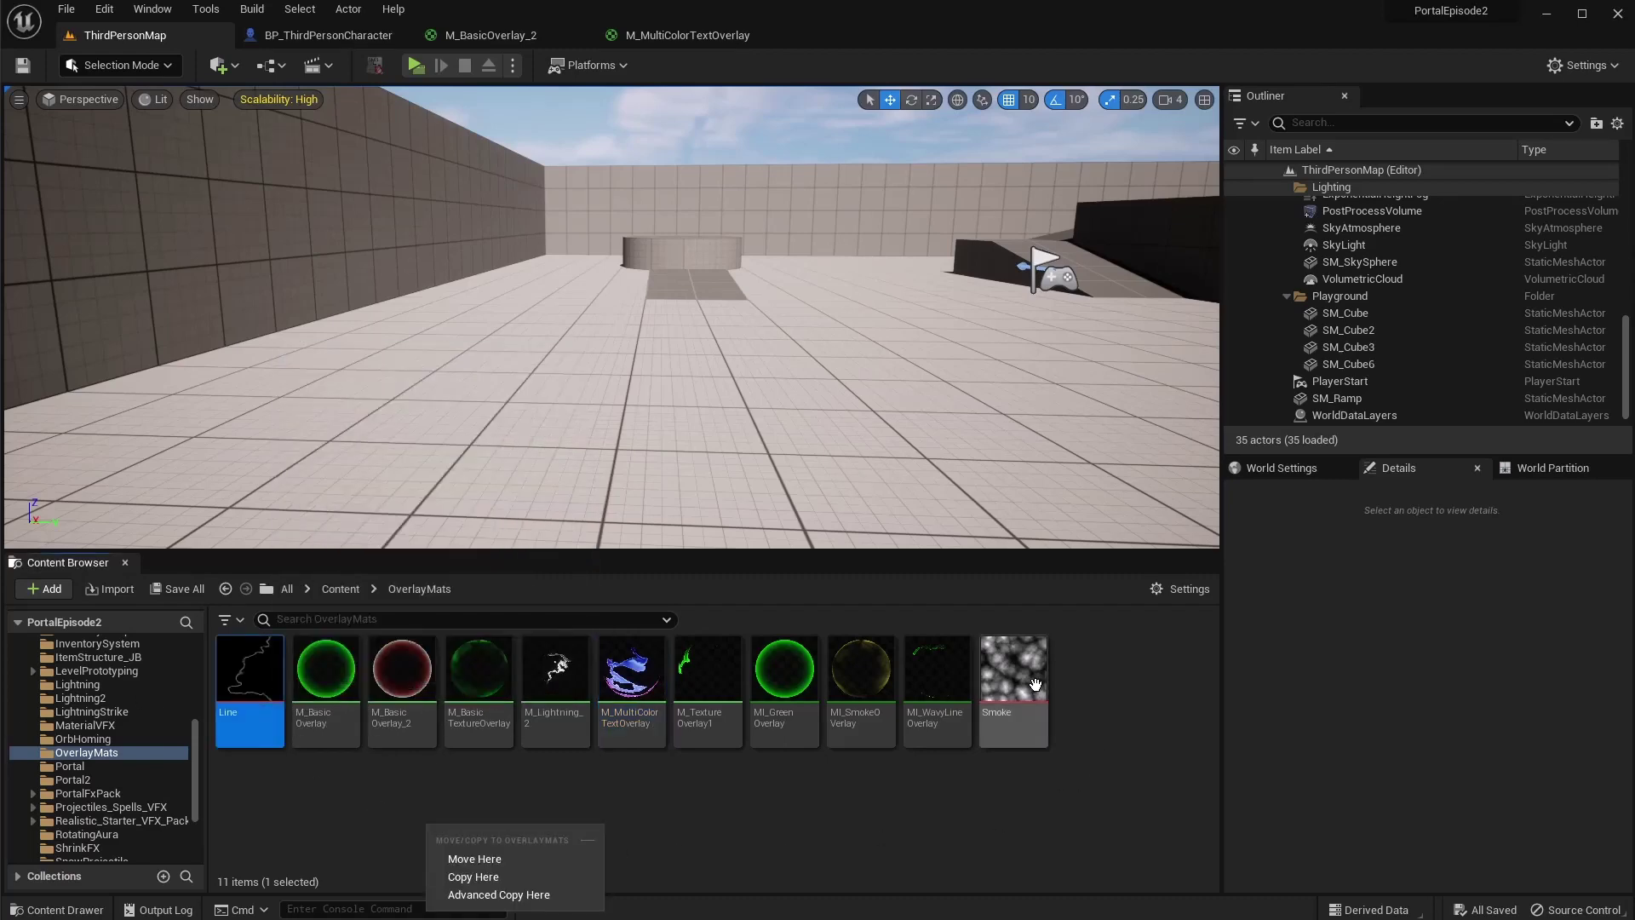
pyautogui.keyDown('ctrl'); pyautogui.click(1018, 715); pyautogui.keyUp('ctrl')
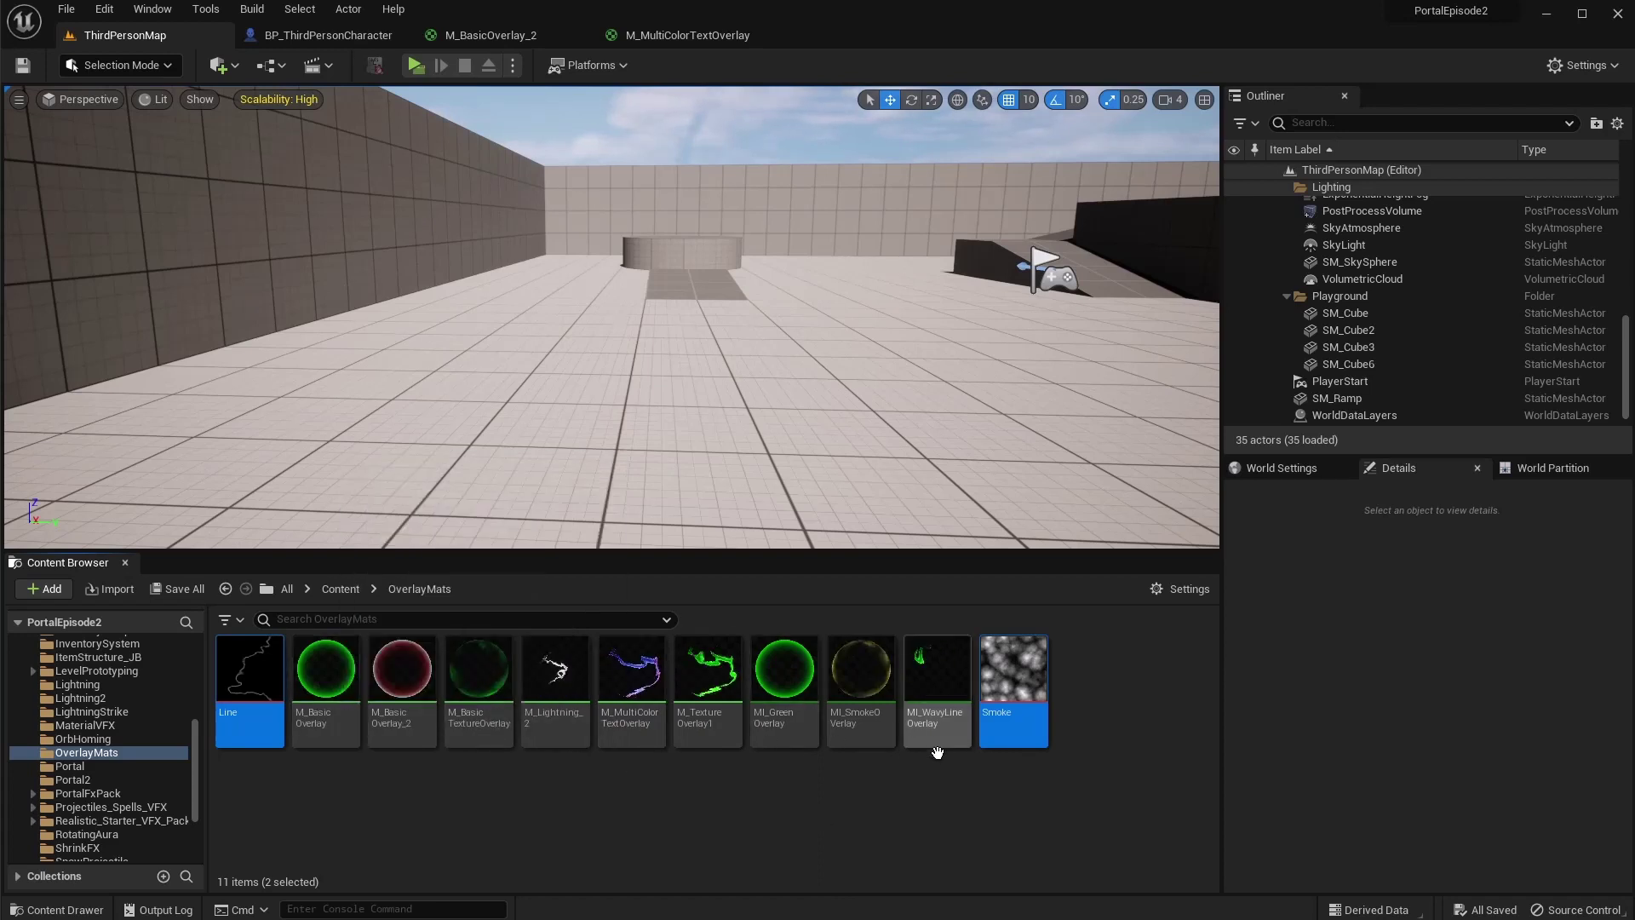
pyautogui.doubleClick(1022, 690)
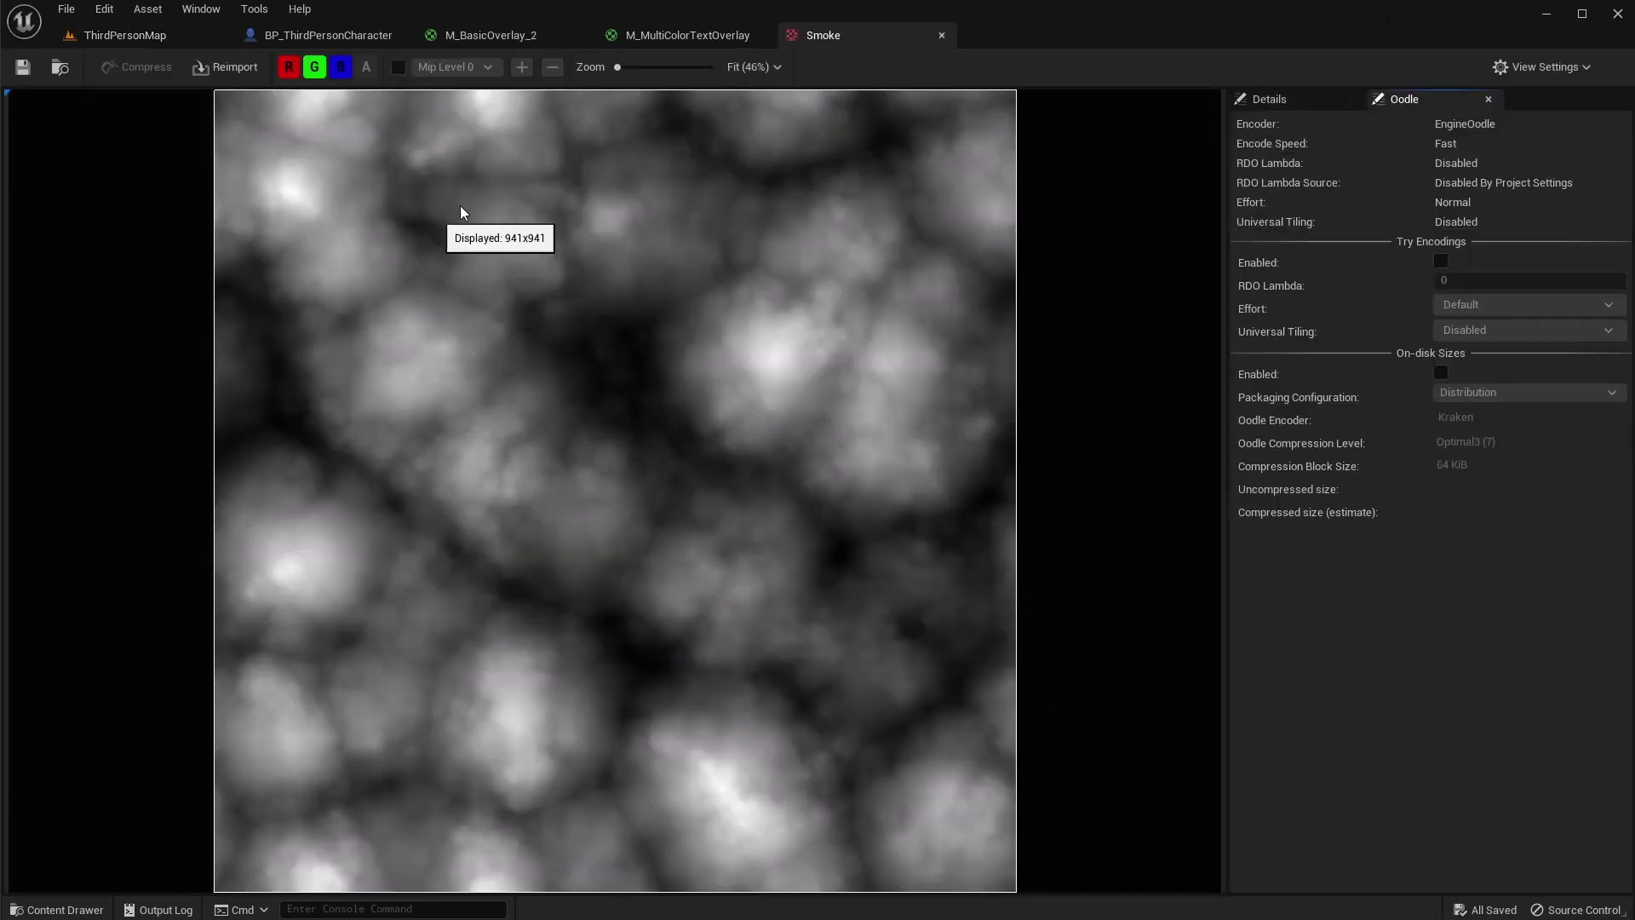
# Close the Smoke texture and open the Line texture in its editor
pyautogui.click(941, 35)
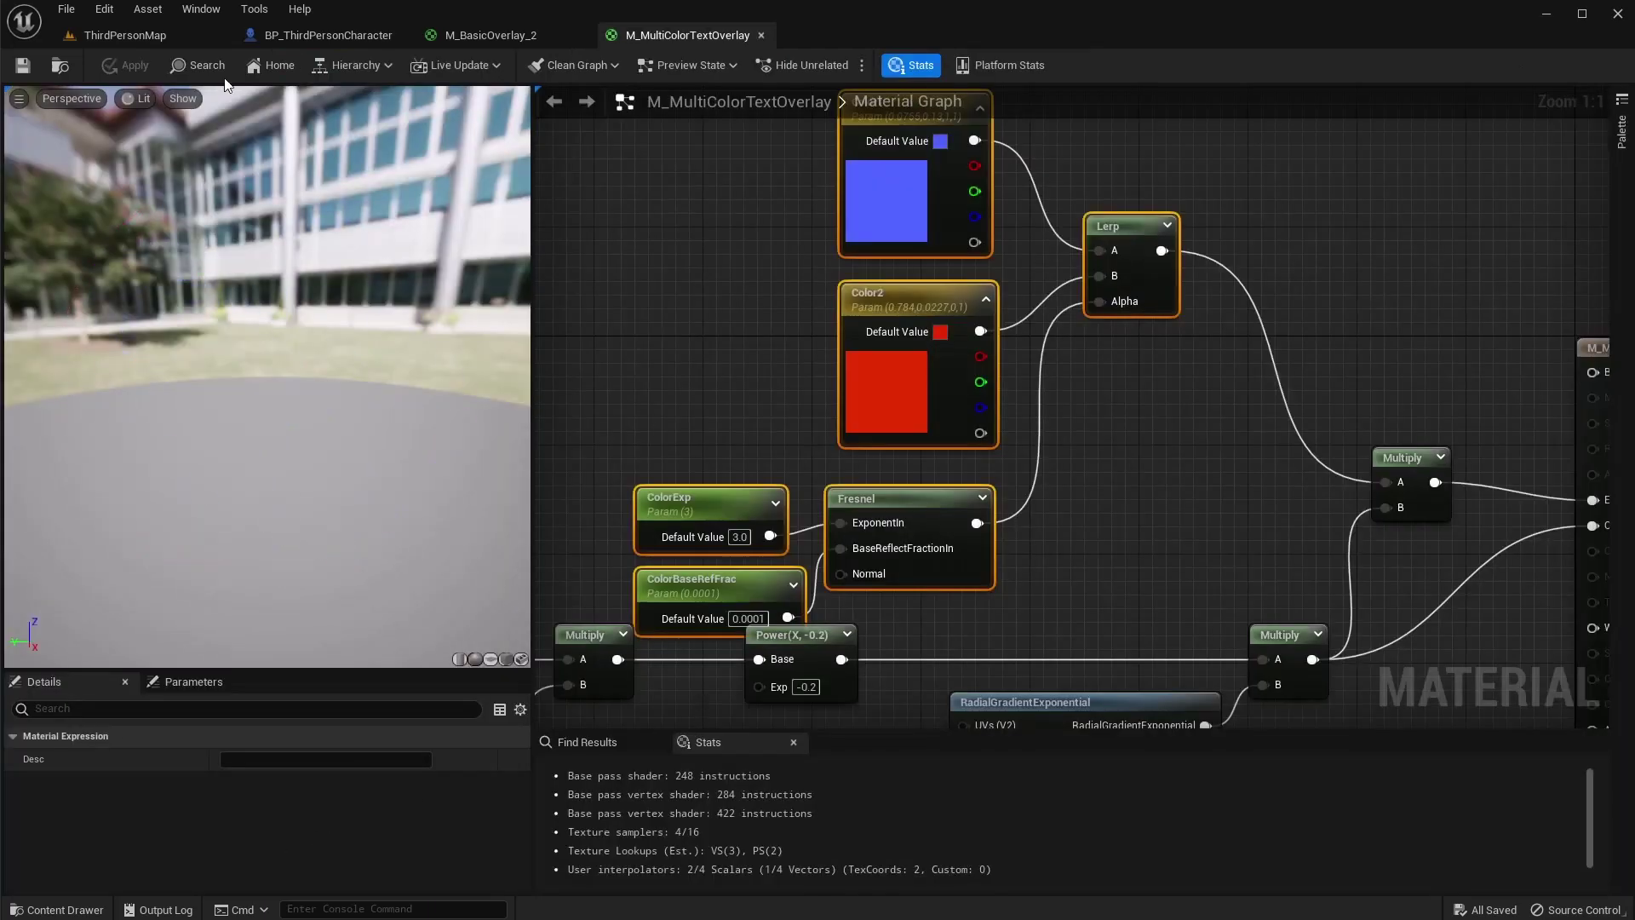
pyautogui.click(127, 35)
pyautogui.doubleClick(265, 660)
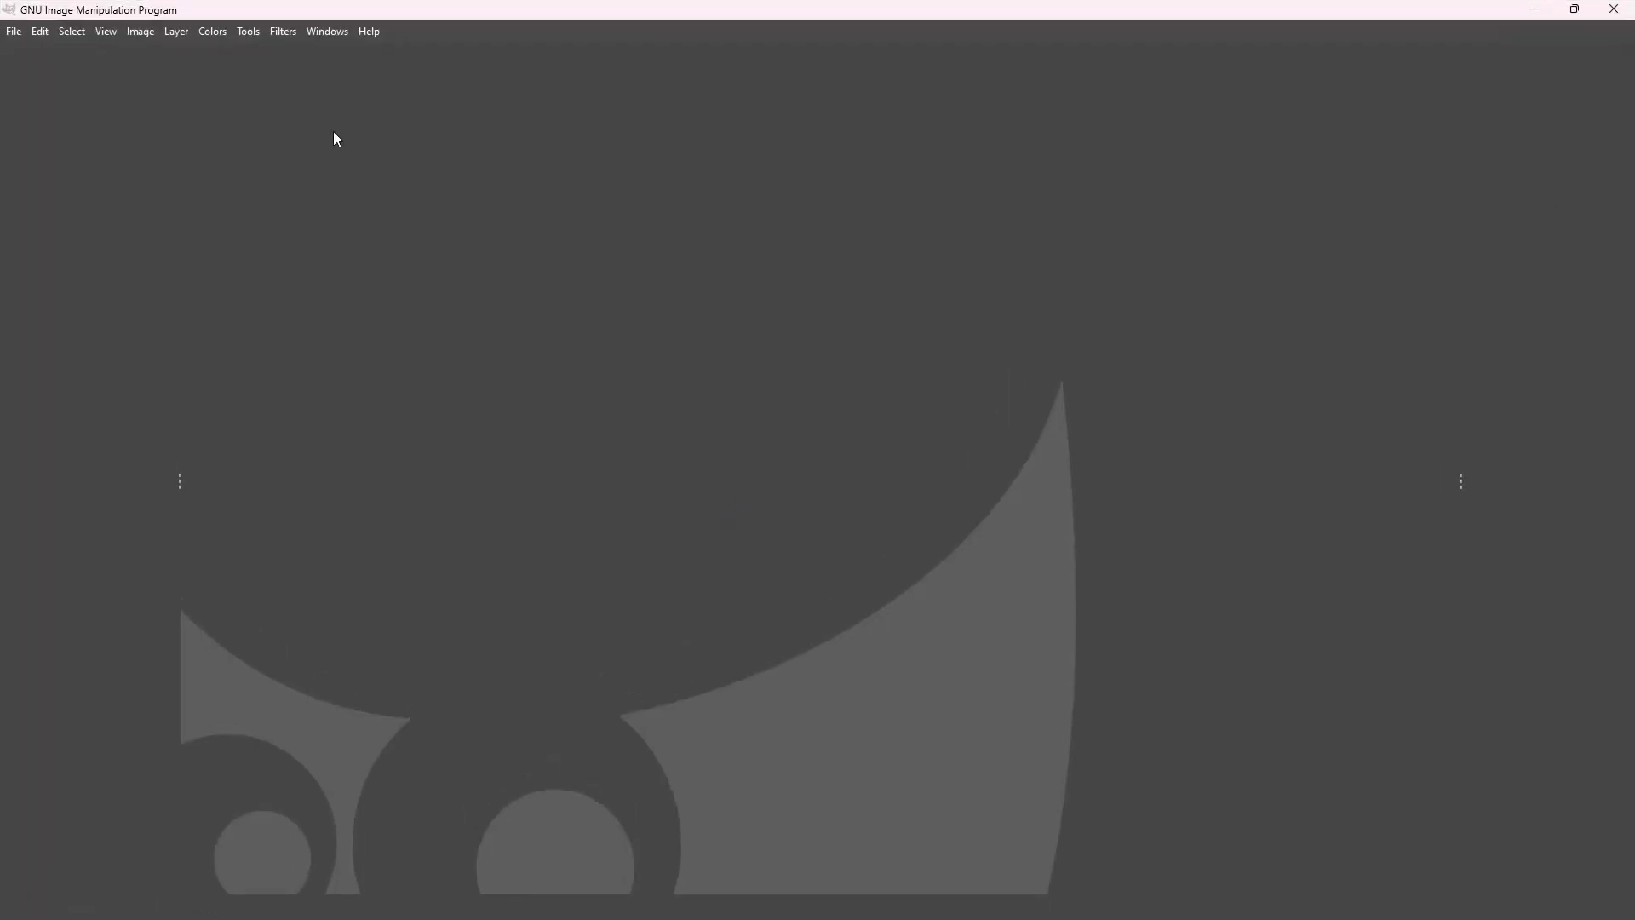
# Create a new 1024 × 1024 px image with a black background via File > New
pyautogui.click(14, 33)
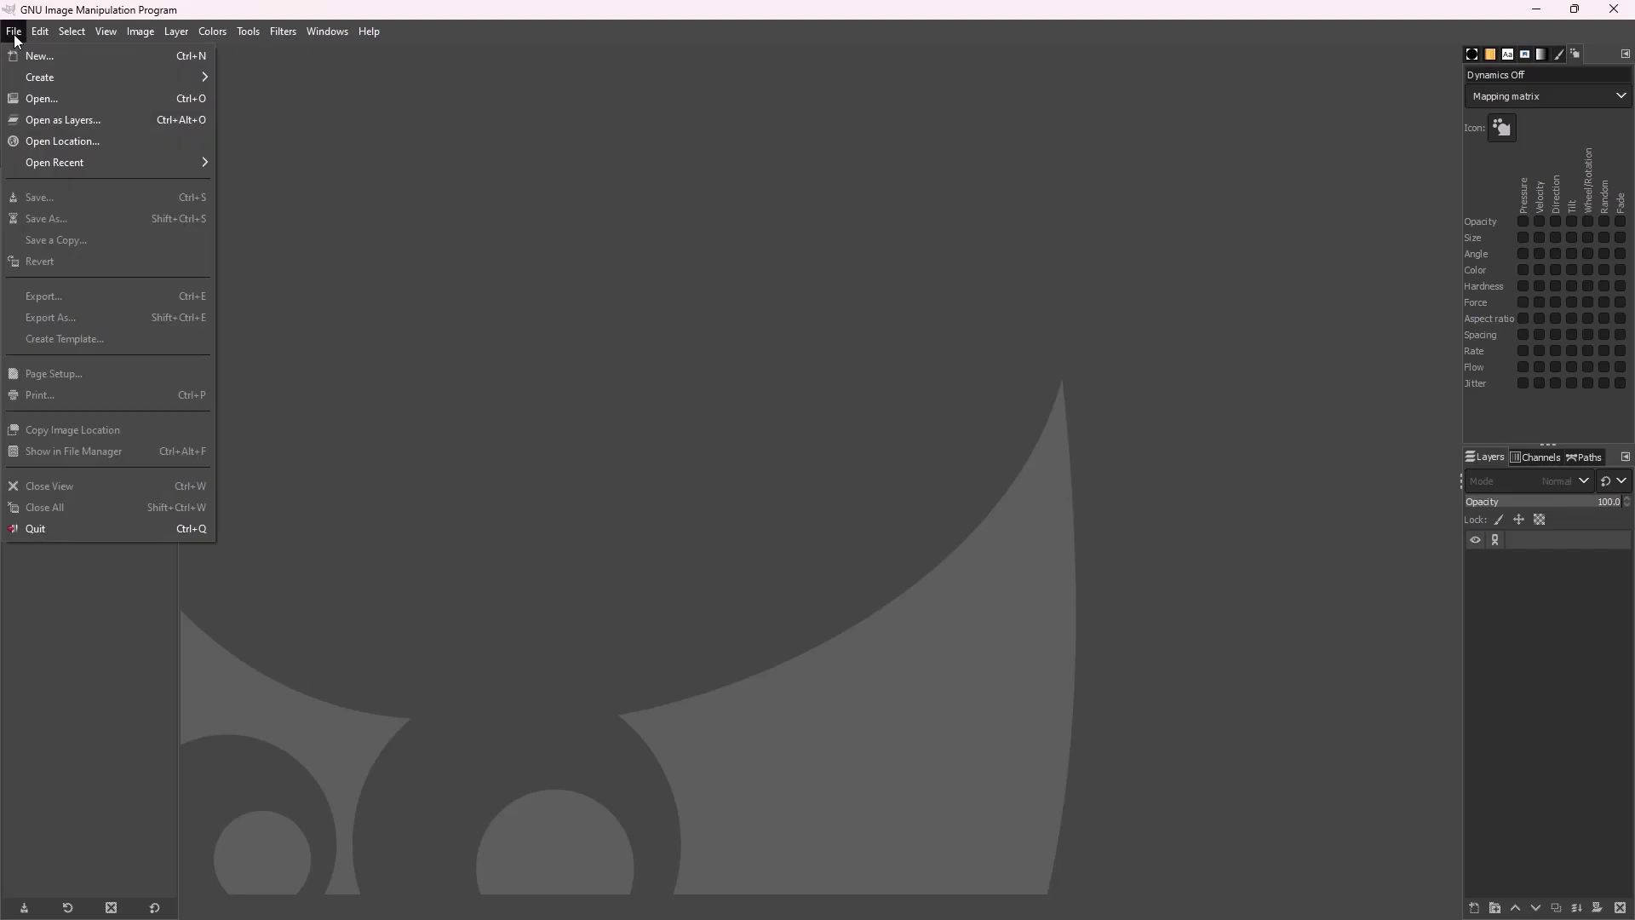
pyautogui.click(15, 33)
pyautogui.click(39, 56)
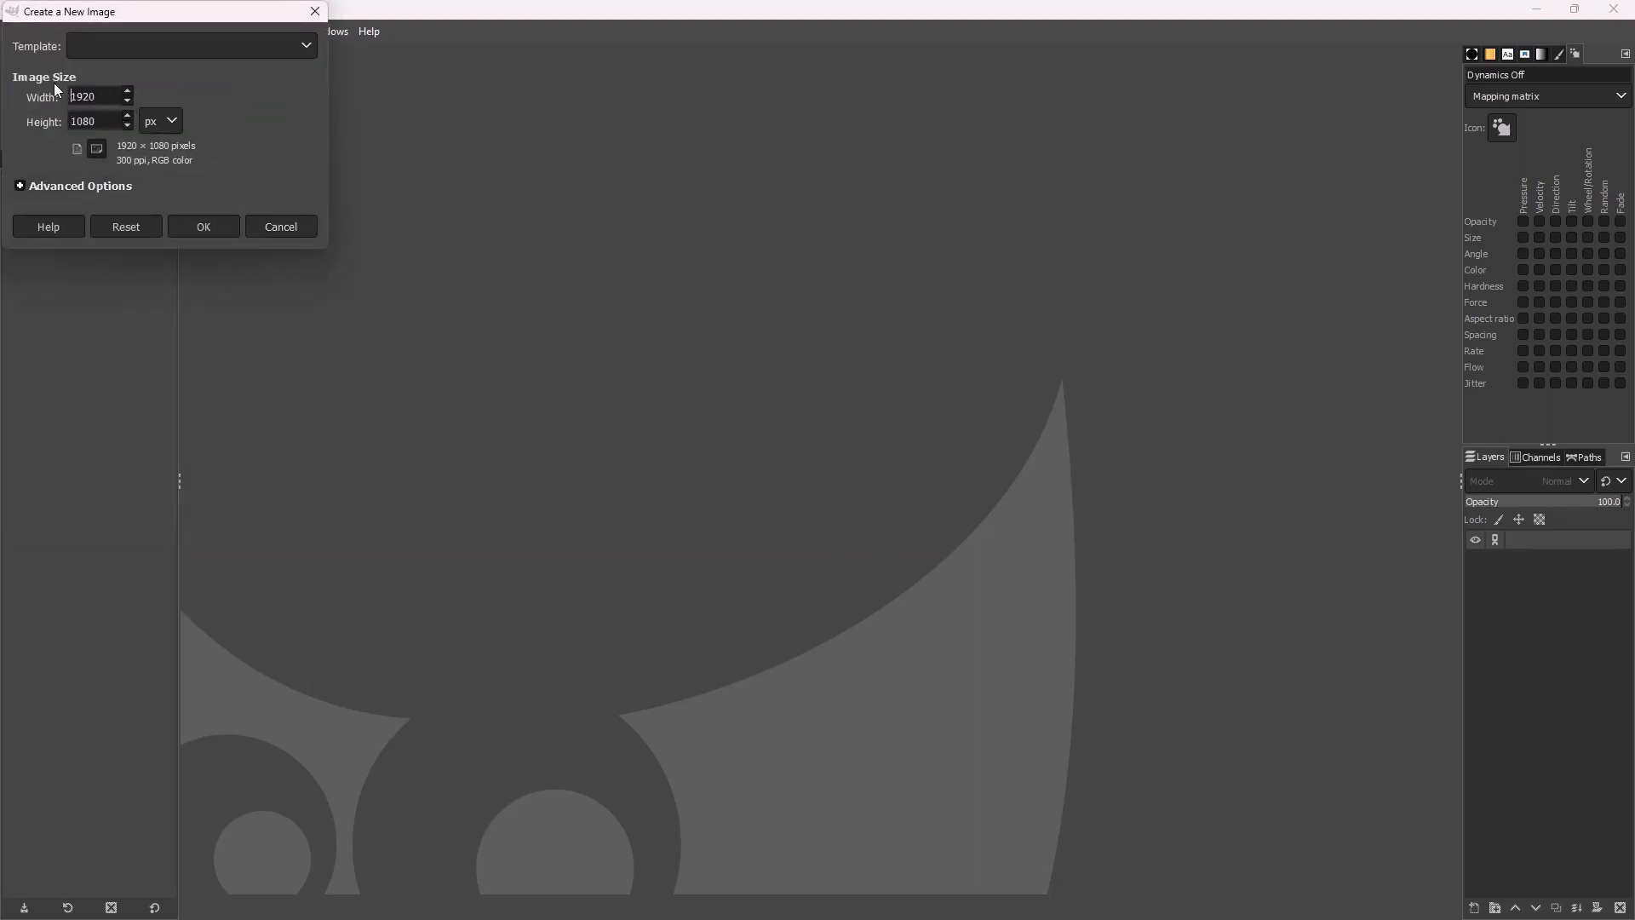
pyautogui.doubleClick(97, 96)
pyautogui.write('1024')
pyautogui.press('Tab')
pyautogui.write('10')
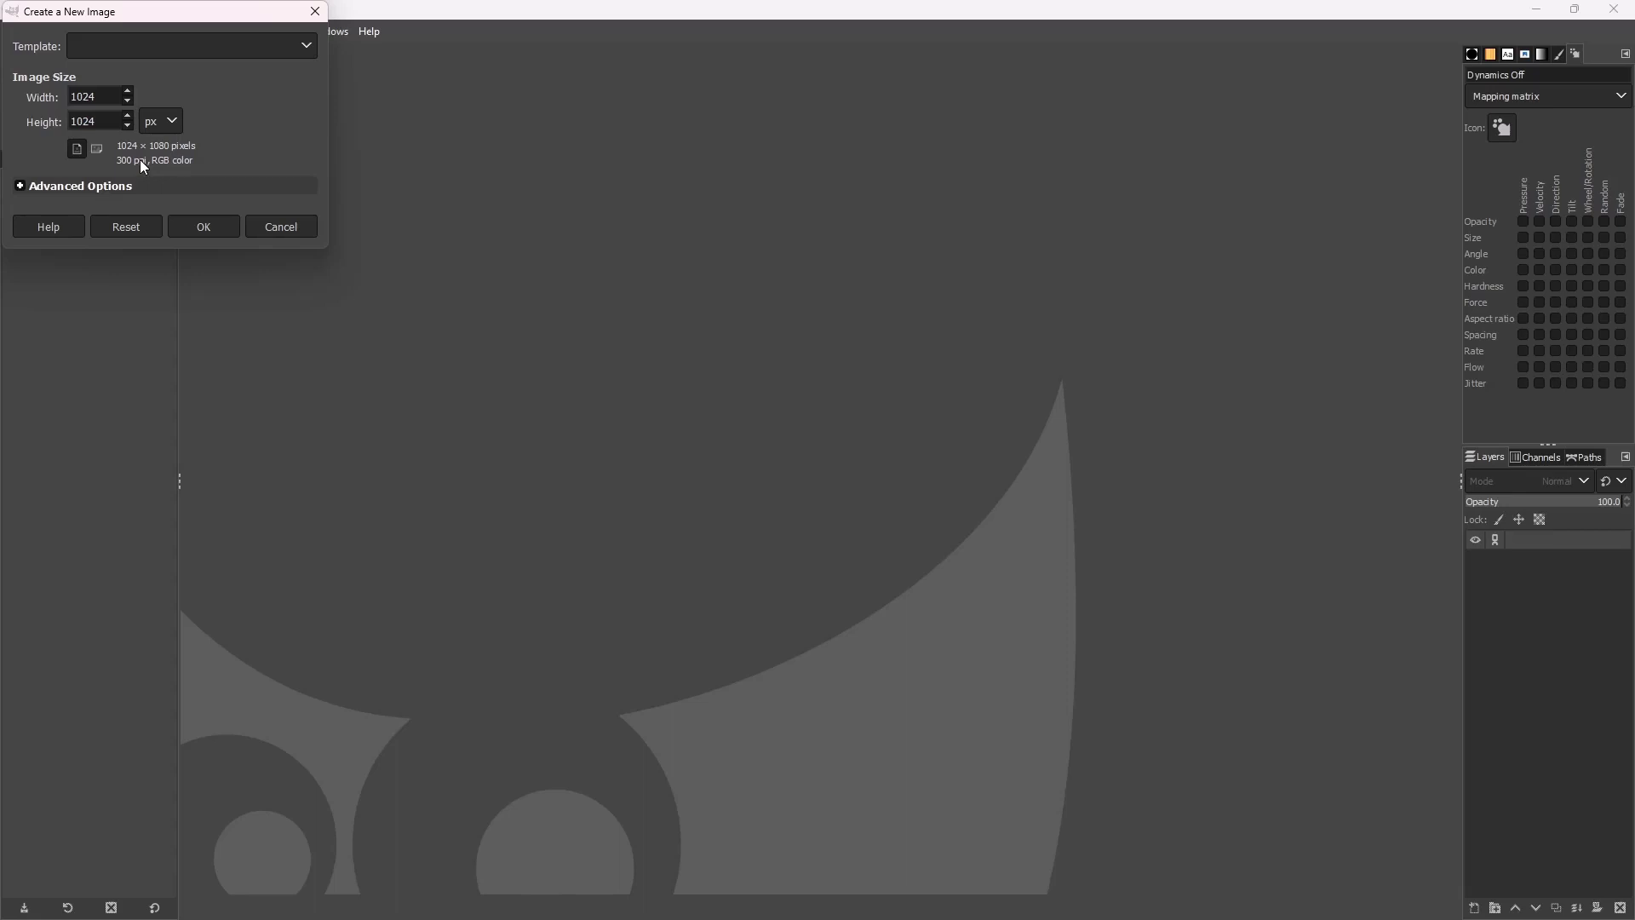
pyautogui.click(192, 228)
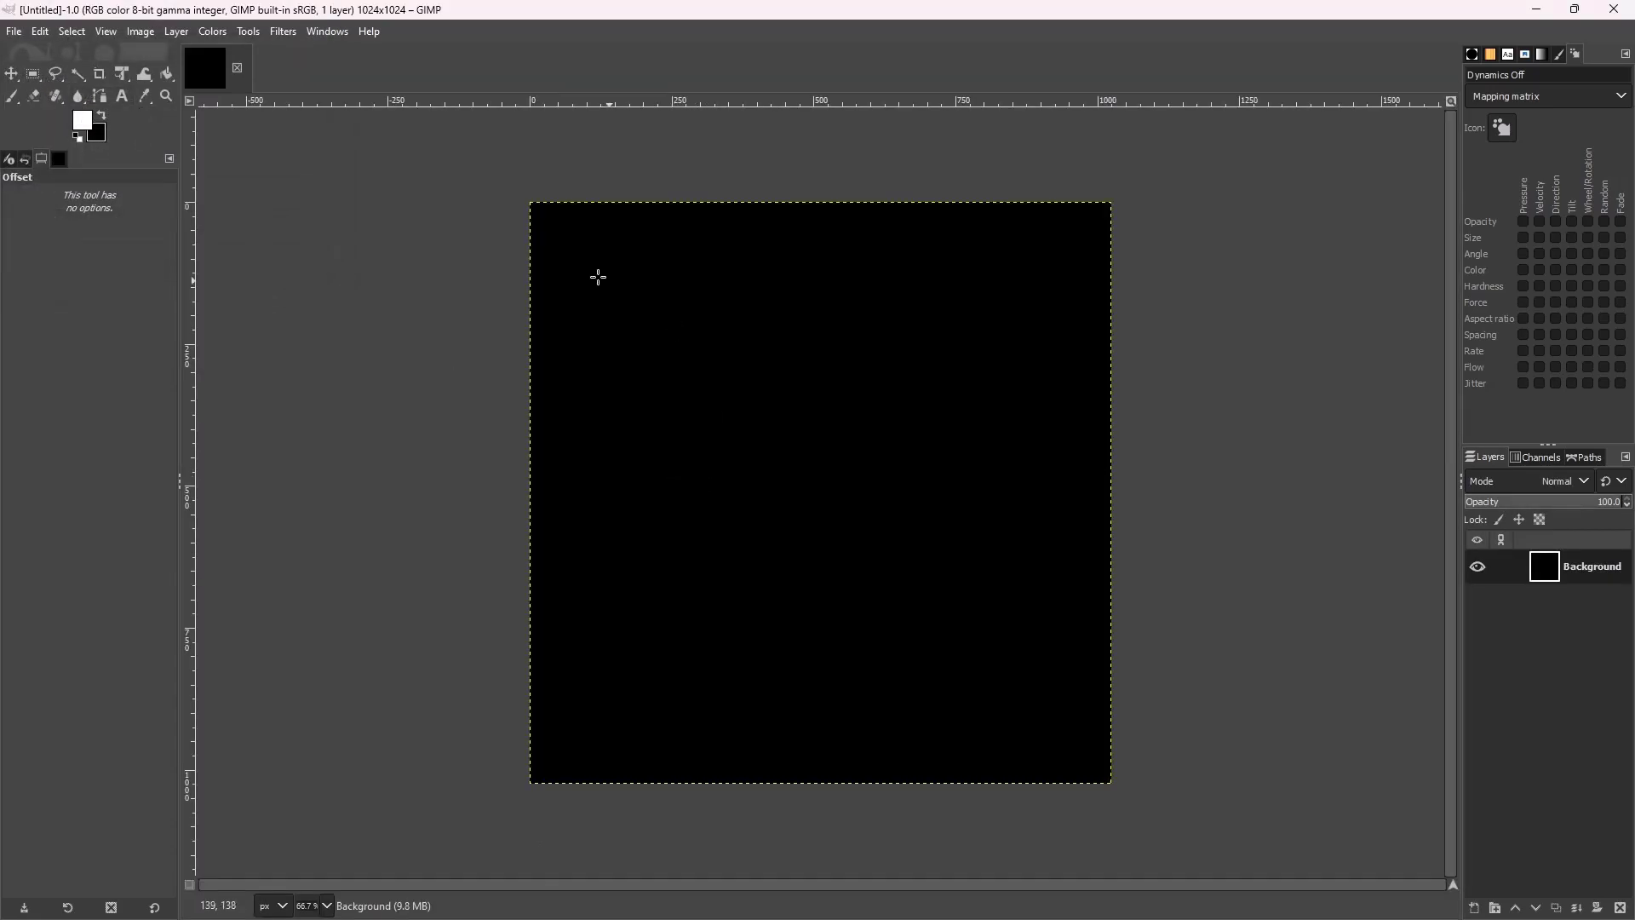
# With the Paintbrush, draw a winding white line top to bottom and a thinner grey line beside it
pyautogui.click(13, 99)
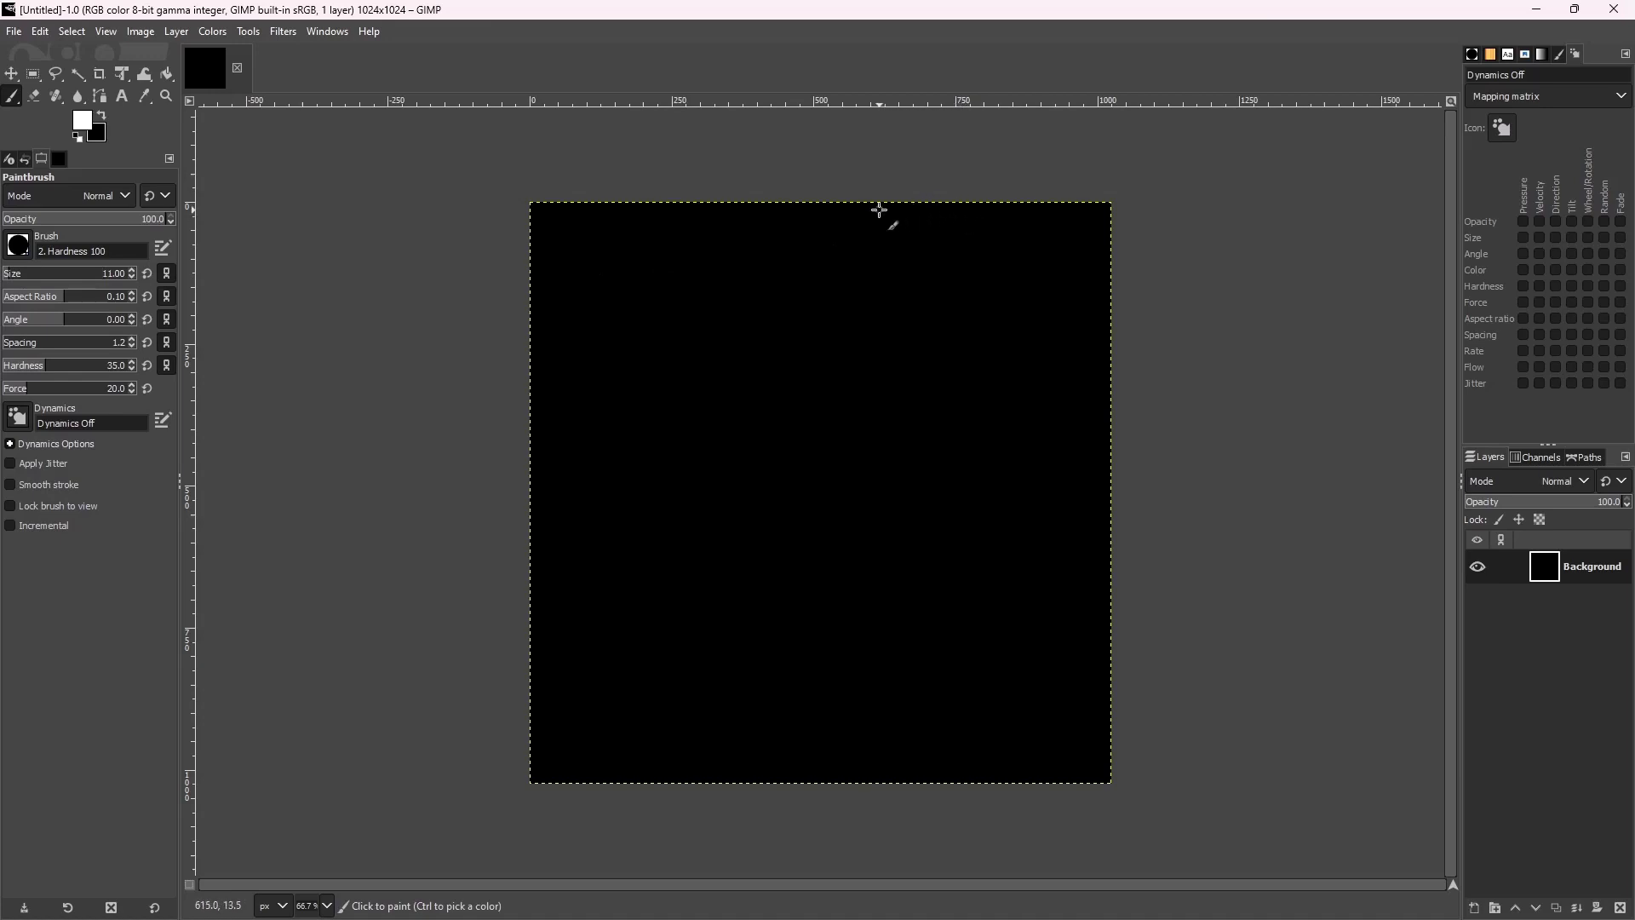
pyautogui.moveTo(918, 201)
pyautogui.mouseDown()
pyautogui.moveTo(870, 236)
pyautogui.moveTo(850, 283)
pyautogui.moveTo(868, 334)
pyautogui.moveTo(744, 385)
pyautogui.moveTo(779, 456)
pyautogui.moveTo(746, 564)
pyautogui.moveTo(683, 640)
pyautogui.moveTo(778, 665)
pyautogui.moveTo(770, 697)
pyautogui.moveTo(841, 729)
pyautogui.moveTo(860, 808)
pyautogui.mouseUp()
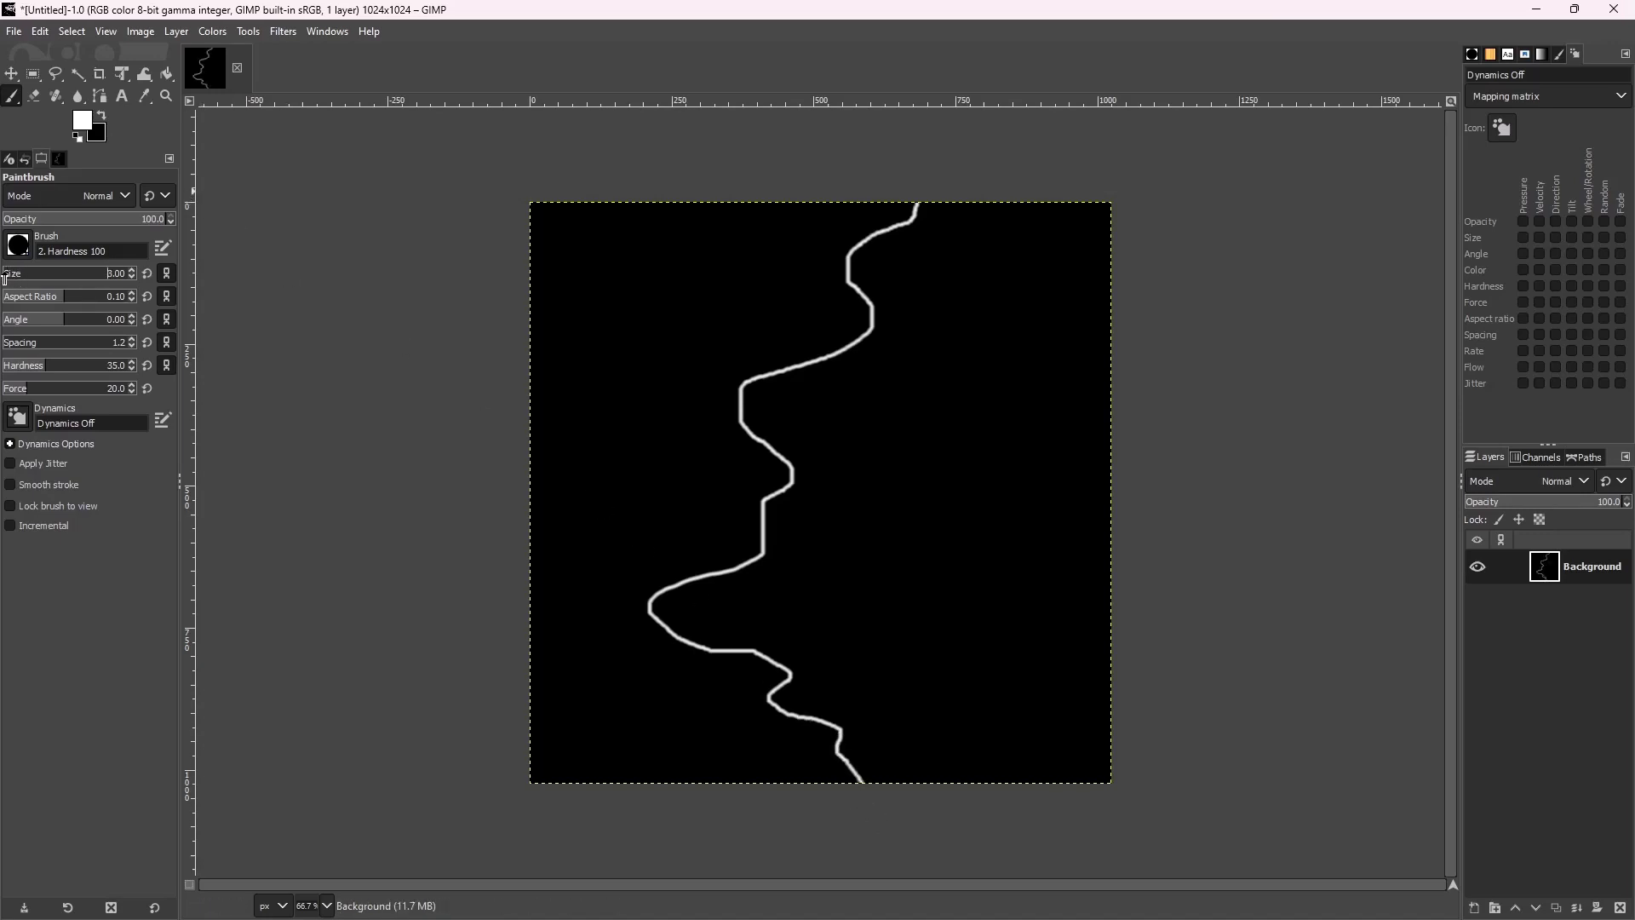
pyautogui.moveTo(903, 219)
pyautogui.mouseDown()
pyautogui.moveTo(861, 323)
pyautogui.moveTo(740, 423)
pyautogui.moveTo(759, 543)
pyautogui.moveTo(688, 617)
pyautogui.moveTo(772, 709)
pyautogui.moveTo(875, 785)
pyautogui.mouseUp()
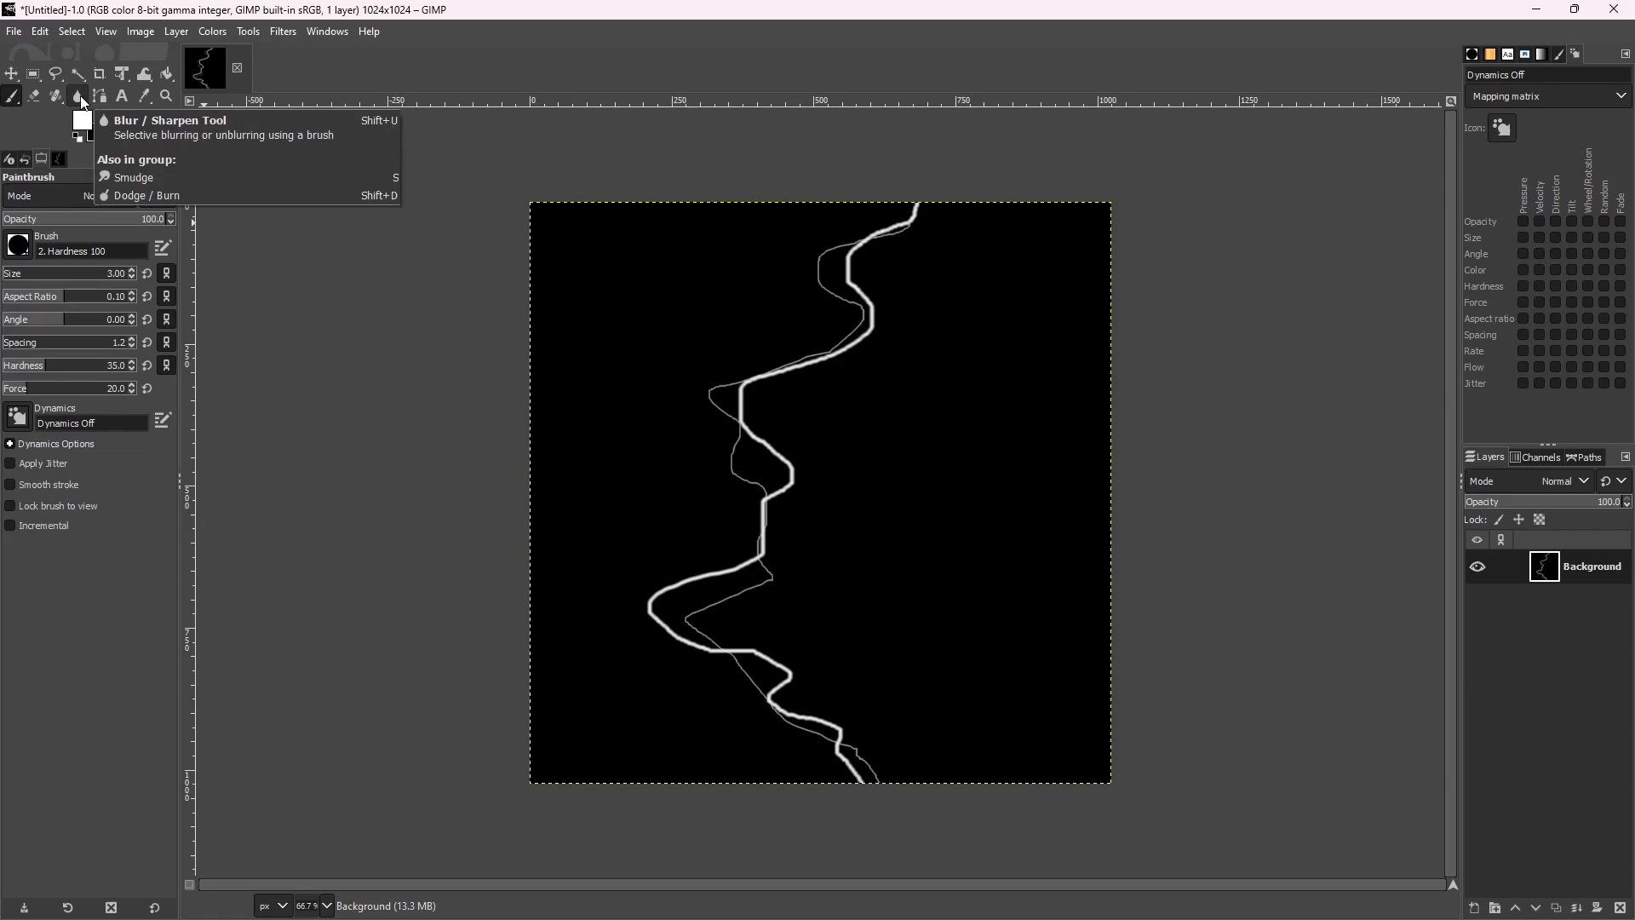
# Smear the top of the white line and its tip with the Smudge tool at size 92
pyautogui.rightClick(78, 96)
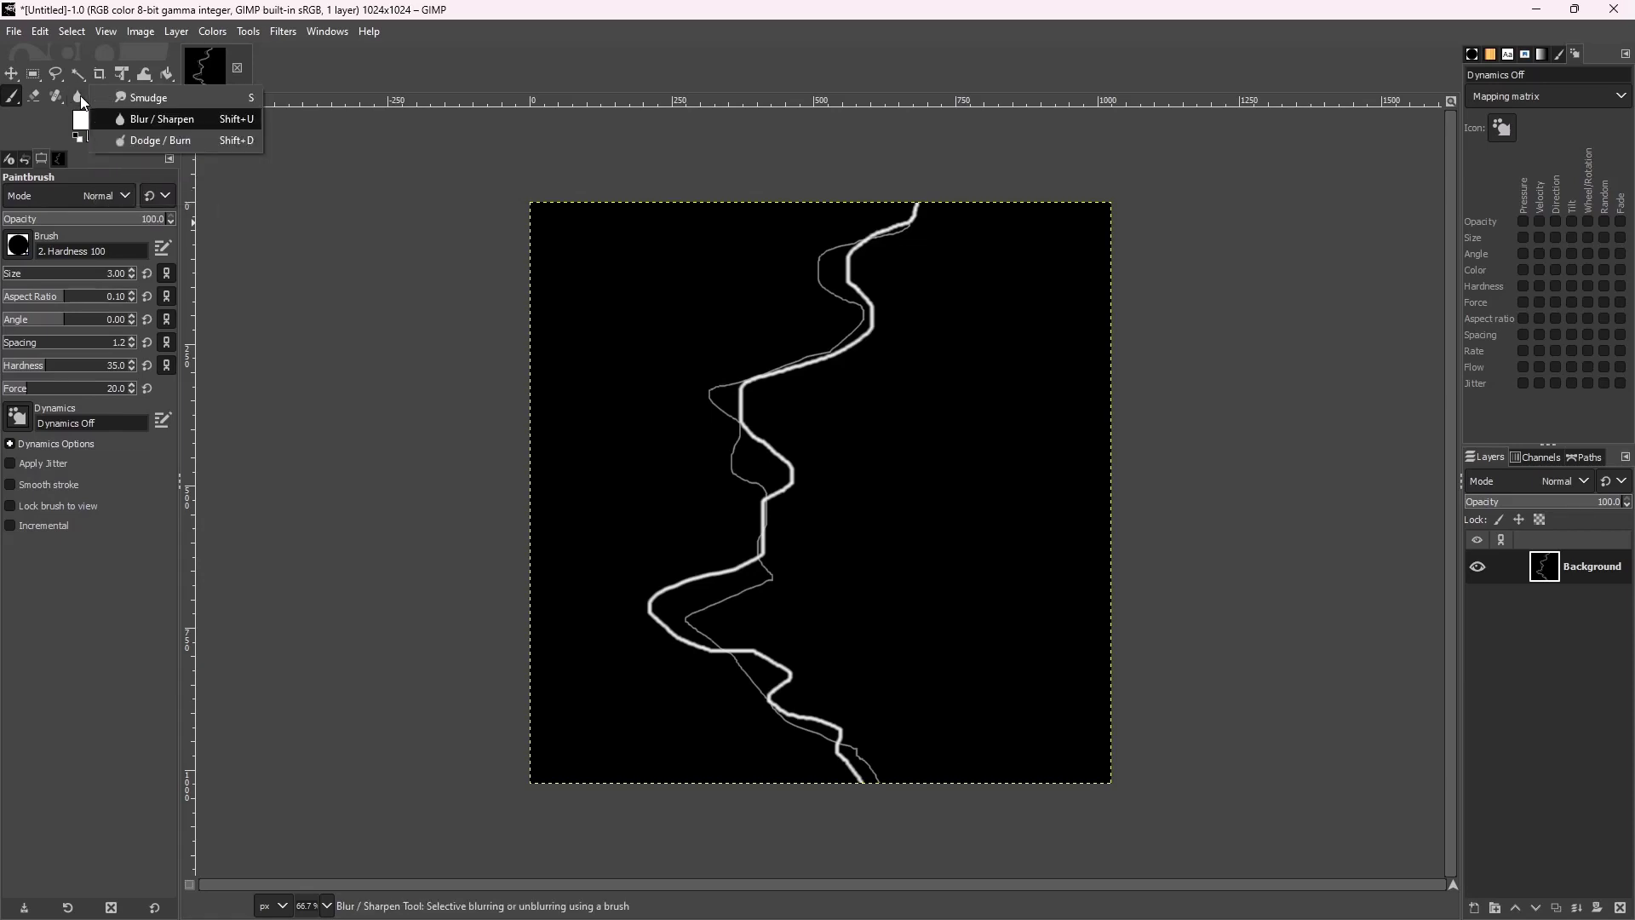
pyautogui.click(141, 99)
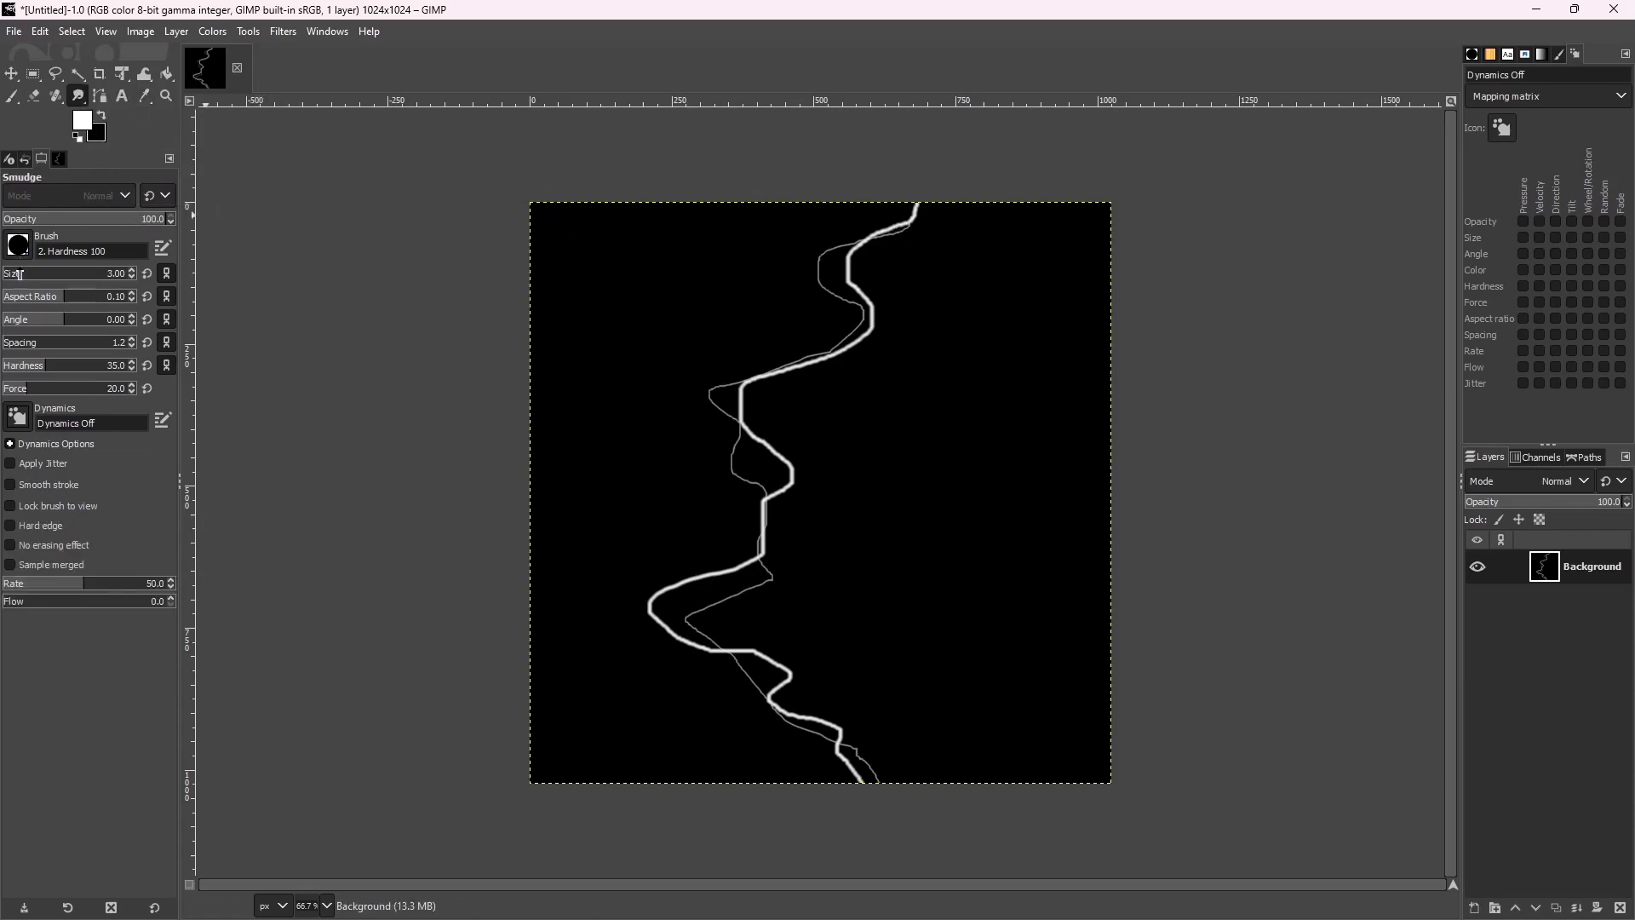
pyautogui.moveTo(23, 279); pyautogui.dragTo(31, 279)
pyautogui.moveTo(933, 223)
pyautogui.mouseDown()
pyautogui.moveTo(826, 261)
pyautogui.moveTo(862, 313)
pyautogui.moveTo(851, 341)
pyautogui.moveTo(730, 408)
pyautogui.moveTo(771, 490)
pyautogui.moveTo(775, 443)
pyautogui.moveTo(837, 383)
pyautogui.moveTo(800, 256)
pyautogui.moveTo(928, 223)
pyautogui.moveTo(756, 471)
pyautogui.moveTo(669, 643)
pyautogui.moveTo(768, 575)
pyautogui.moveTo(775, 649)
pyautogui.moveTo(694, 646)
pyautogui.moveTo(898, 783)
pyautogui.moveTo(832, 757)
pyautogui.moveTo(748, 621)
pyautogui.moveTo(789, 409)
pyautogui.moveTo(886, 242)
pyautogui.moveTo(817, 362)
pyautogui.mouseUp()
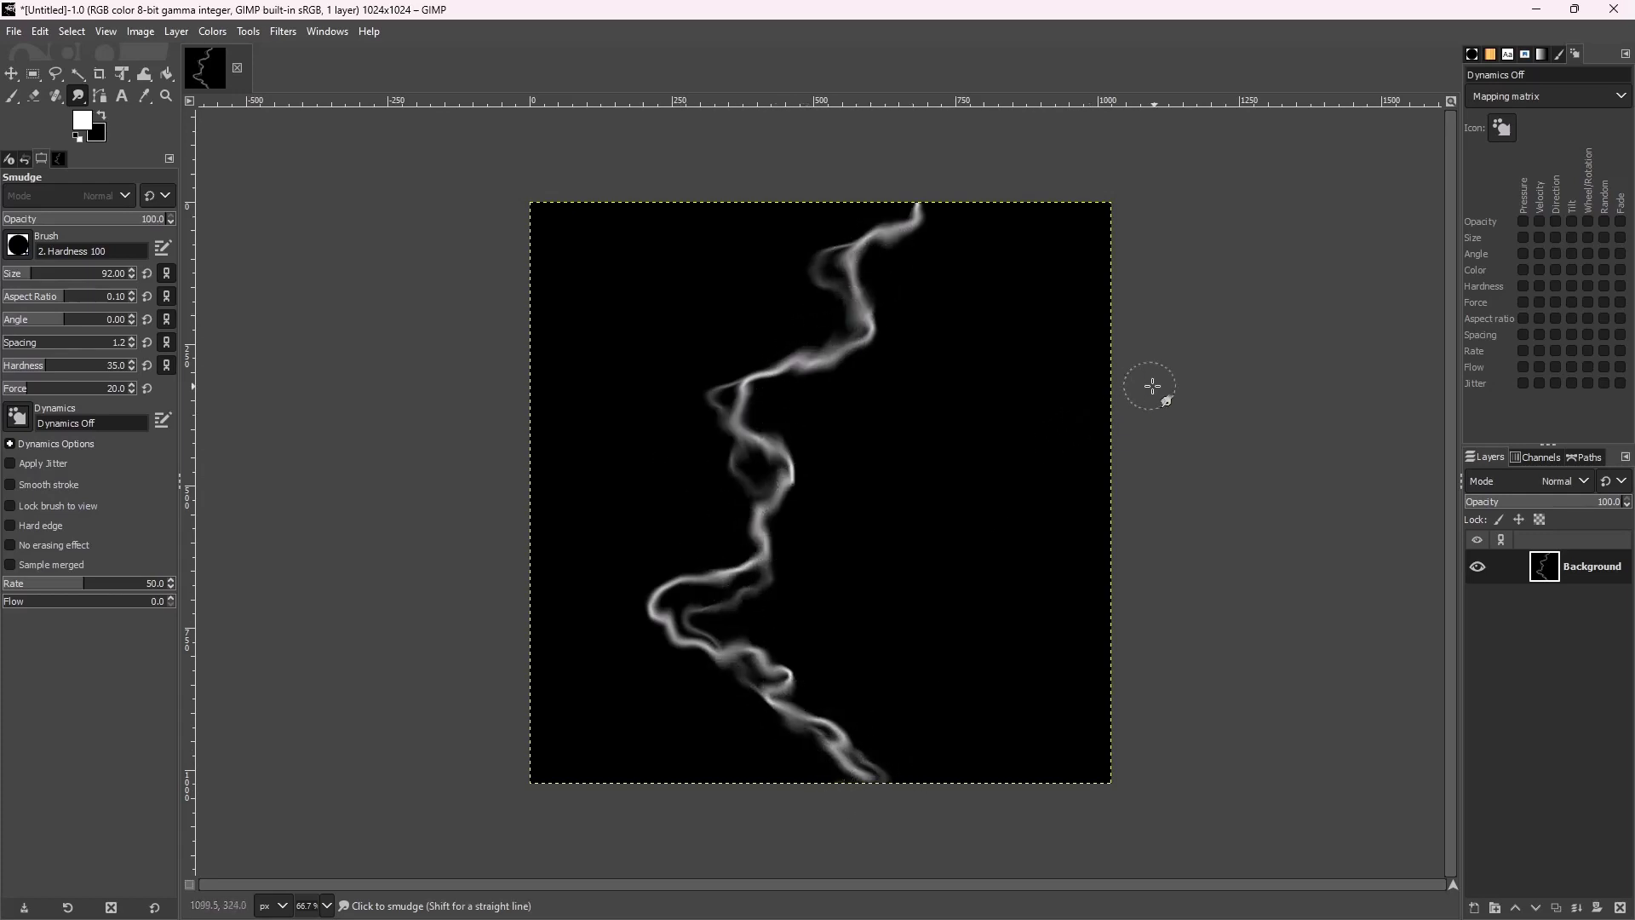
pyautogui.moveTo(952, 238); pyautogui.dragTo(945, 186)
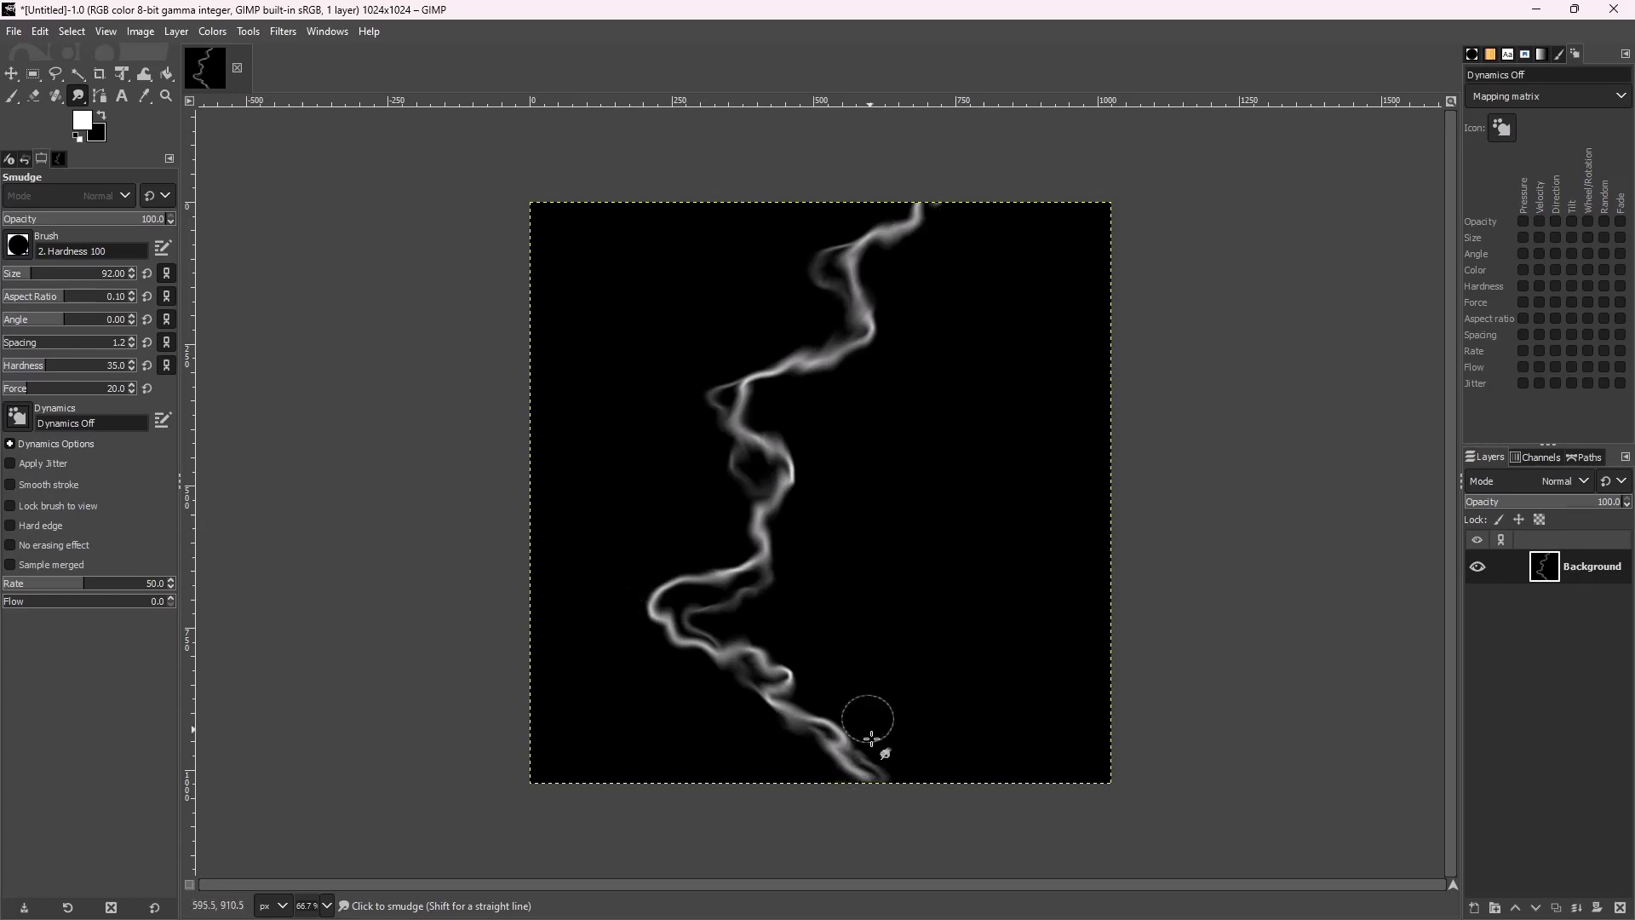
# Offset the layer by height/2 (Y 512) with wrap-around via Layer > Transform > Offset
pyautogui.click(242, 33)
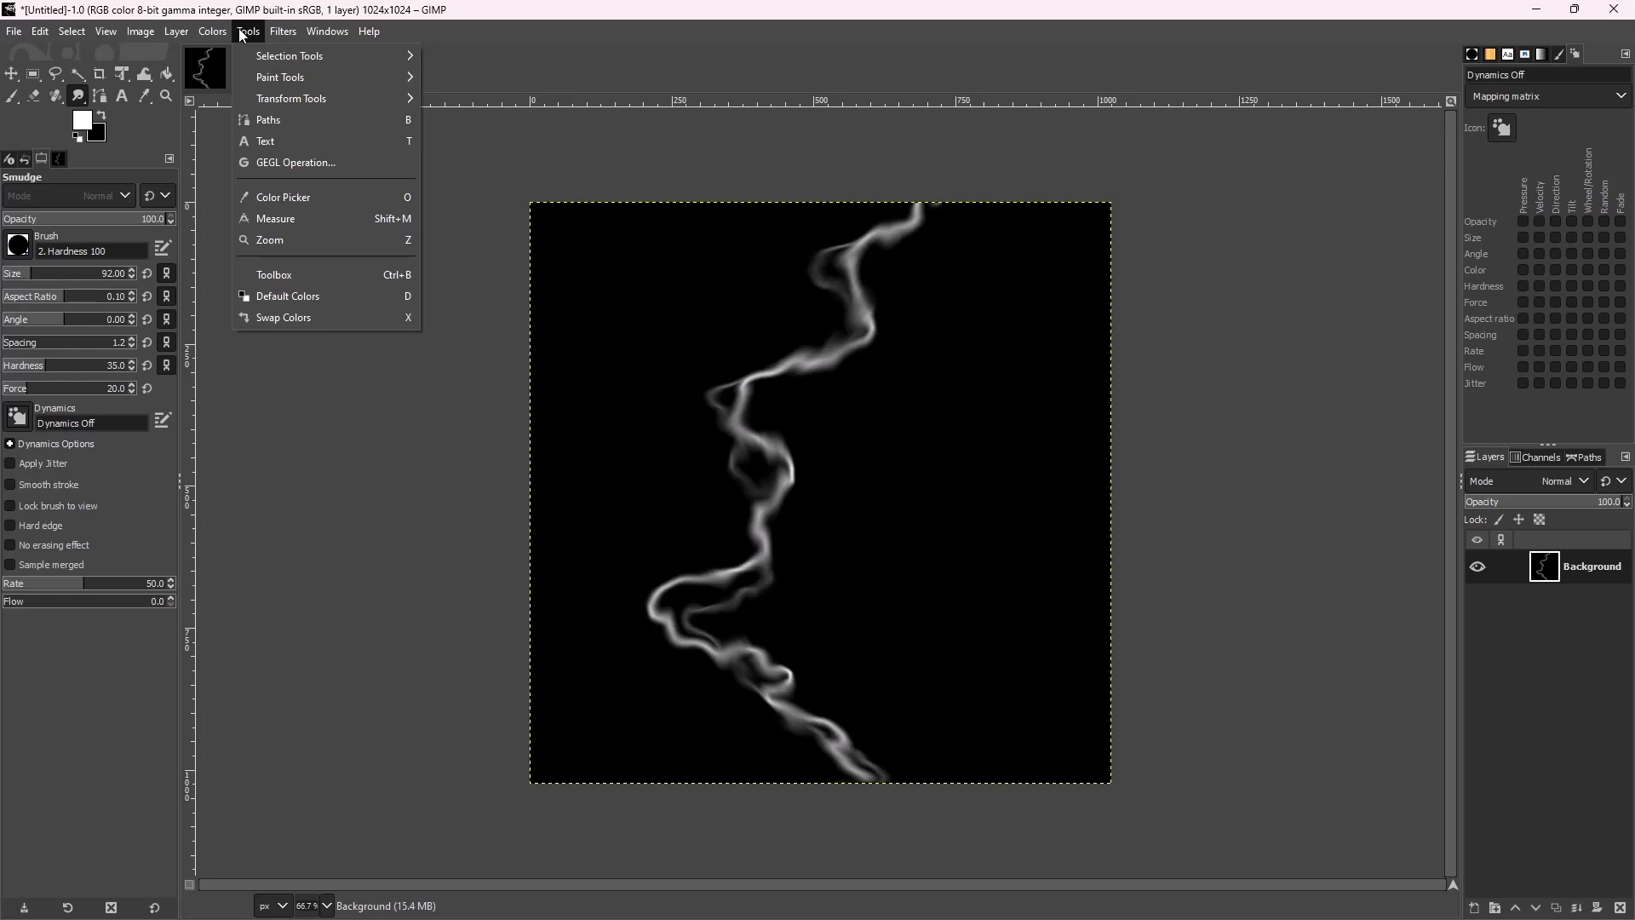
pyautogui.moveTo(126, 32)
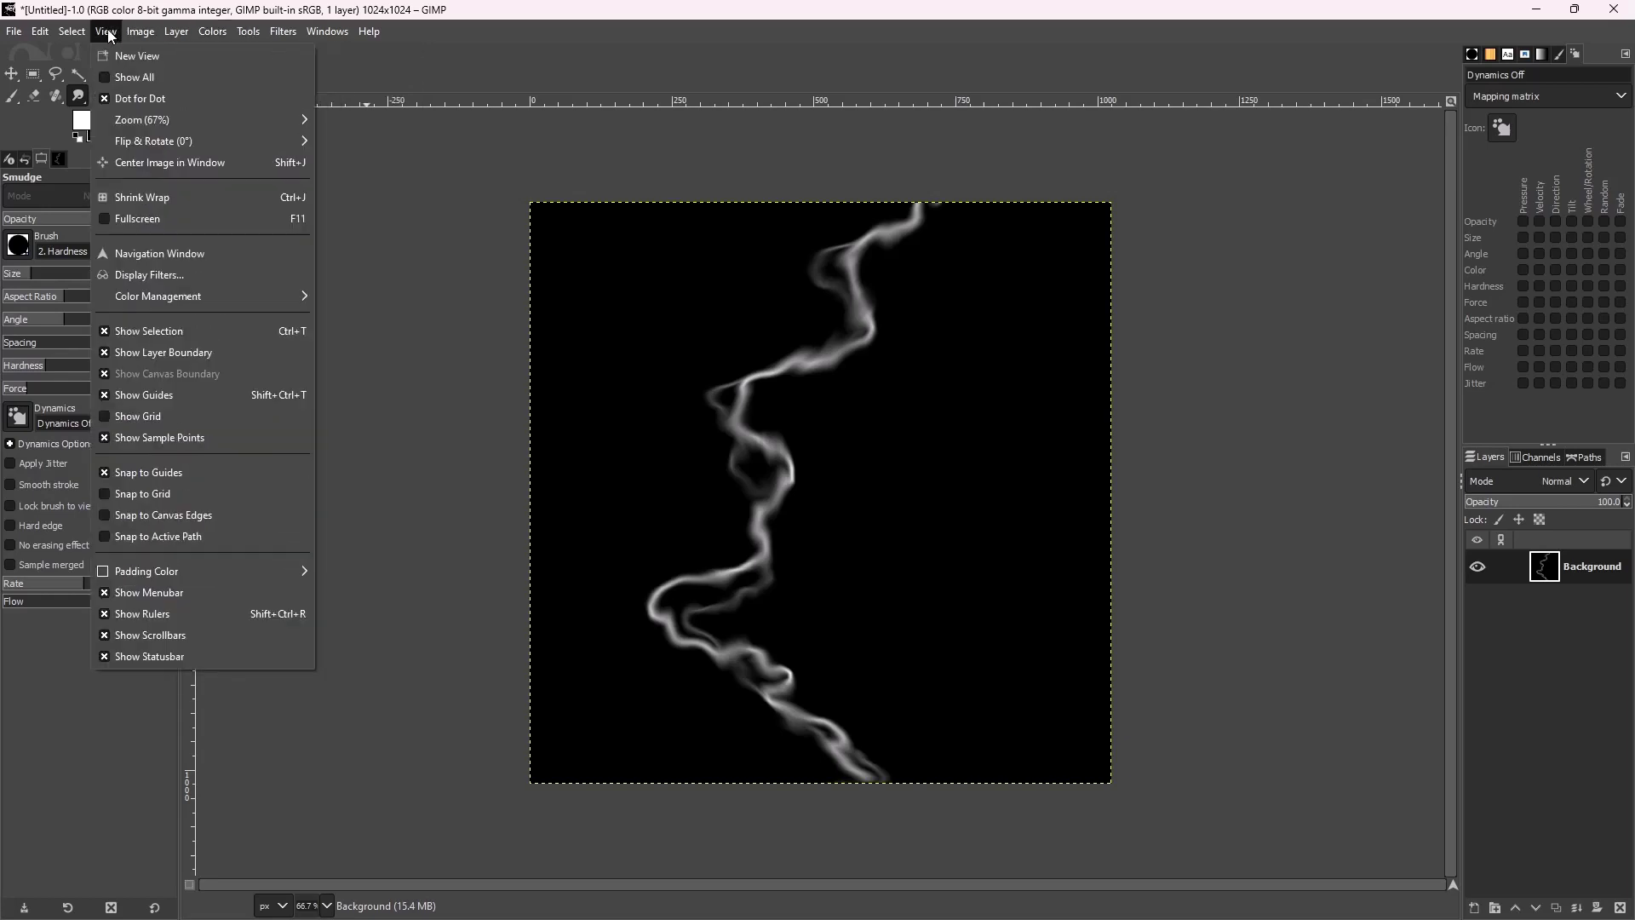
pyautogui.moveTo(176, 32)
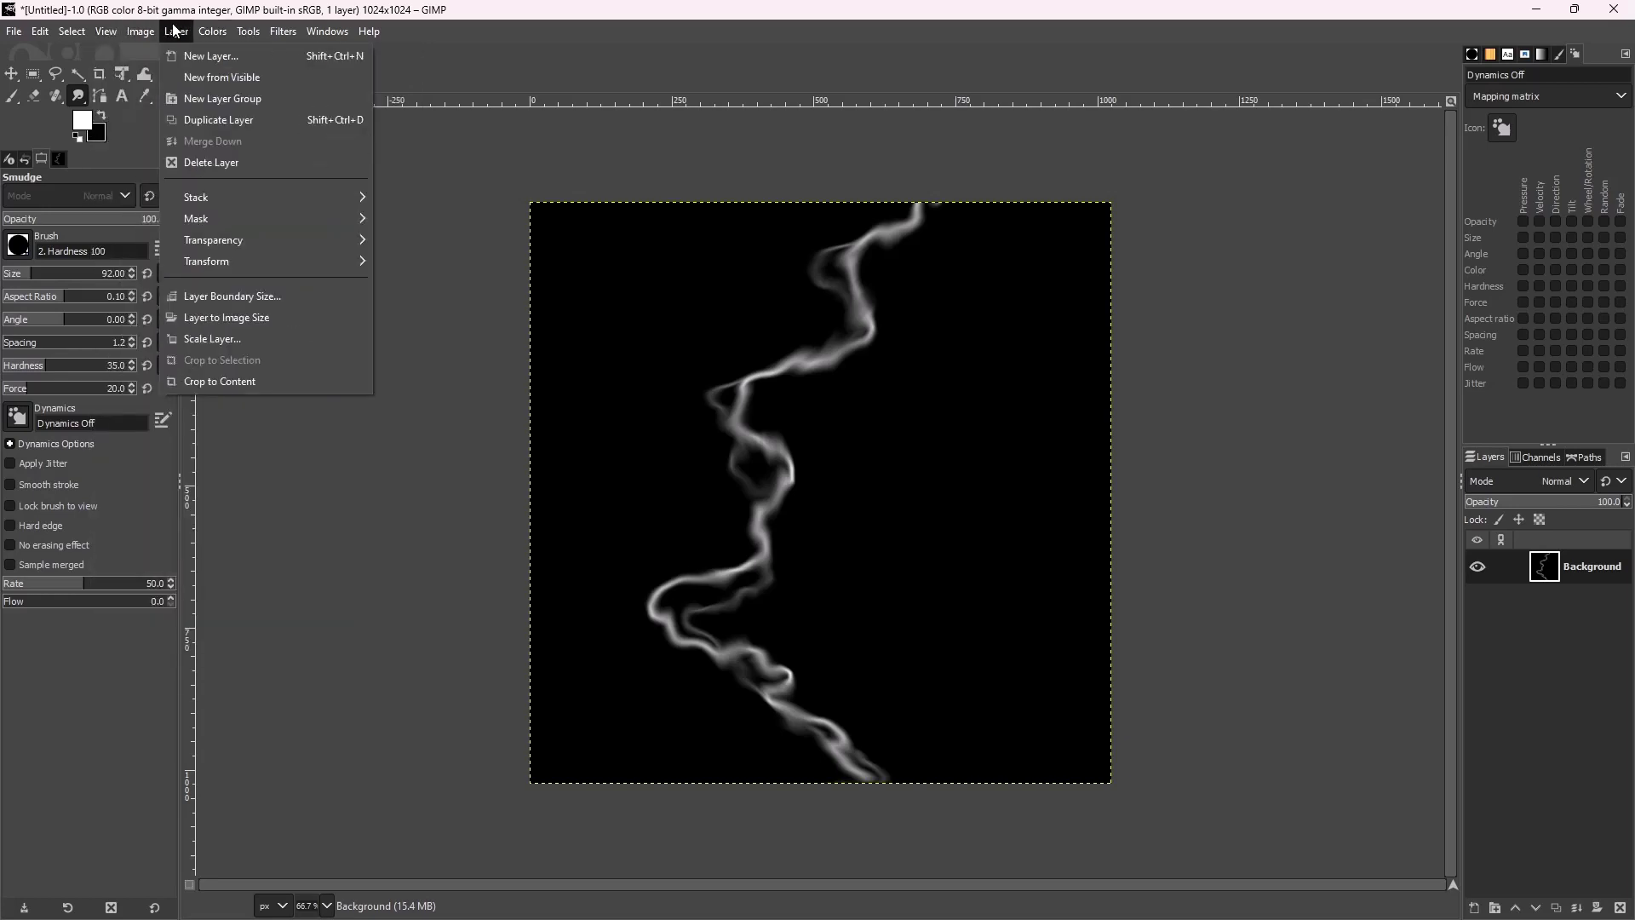
pyautogui.moveTo(212, 262)
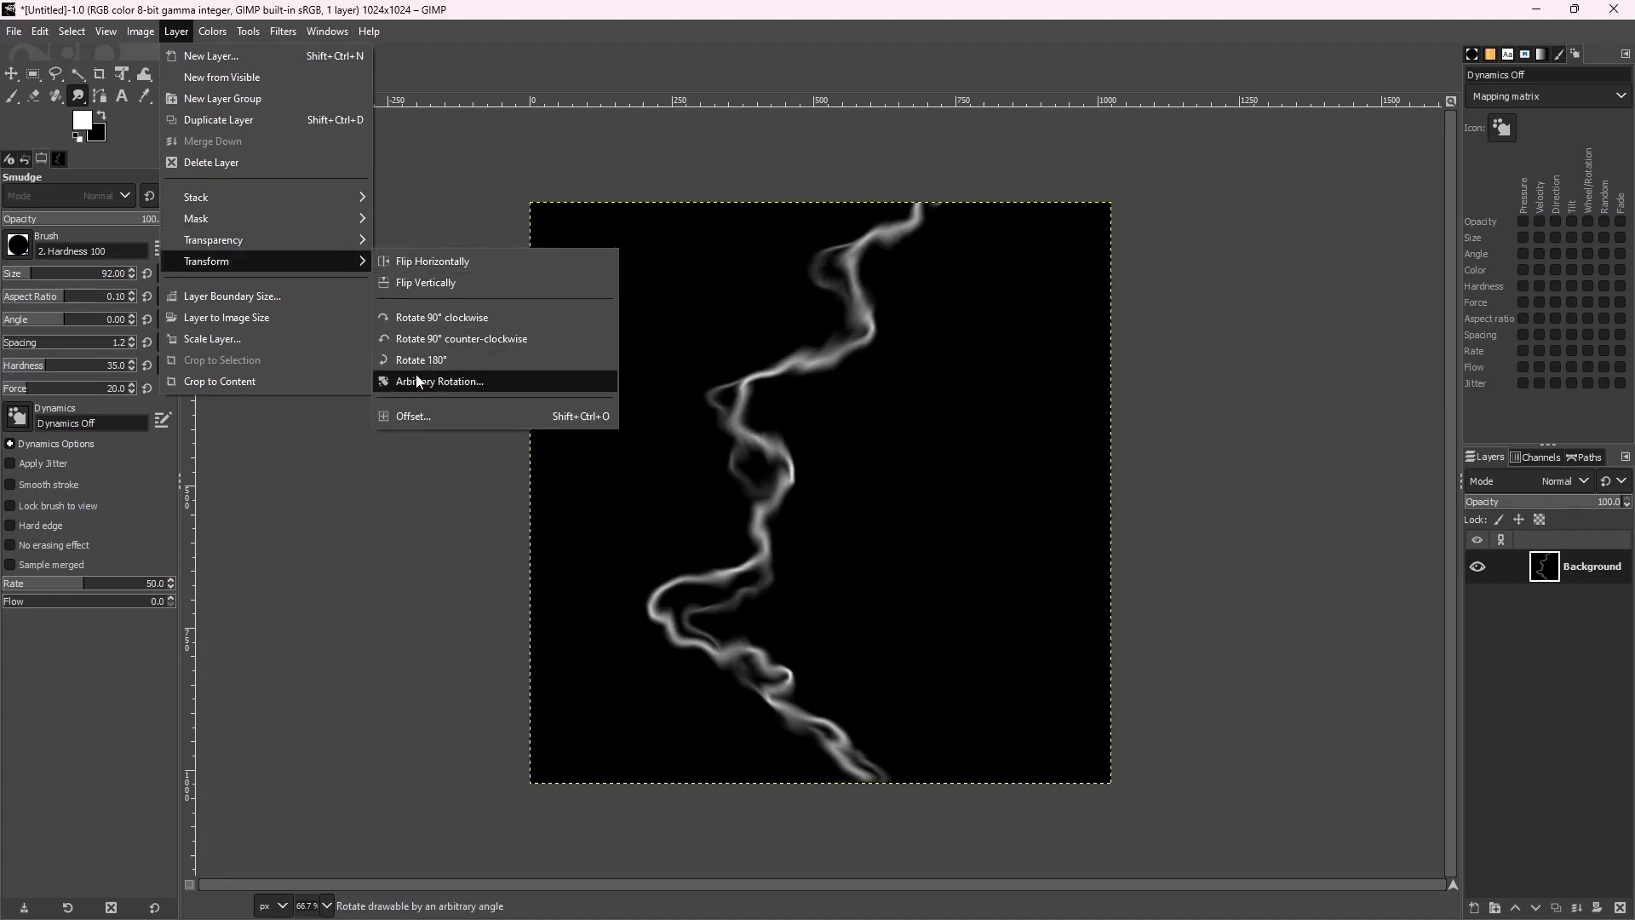
pyautogui.click(417, 415)
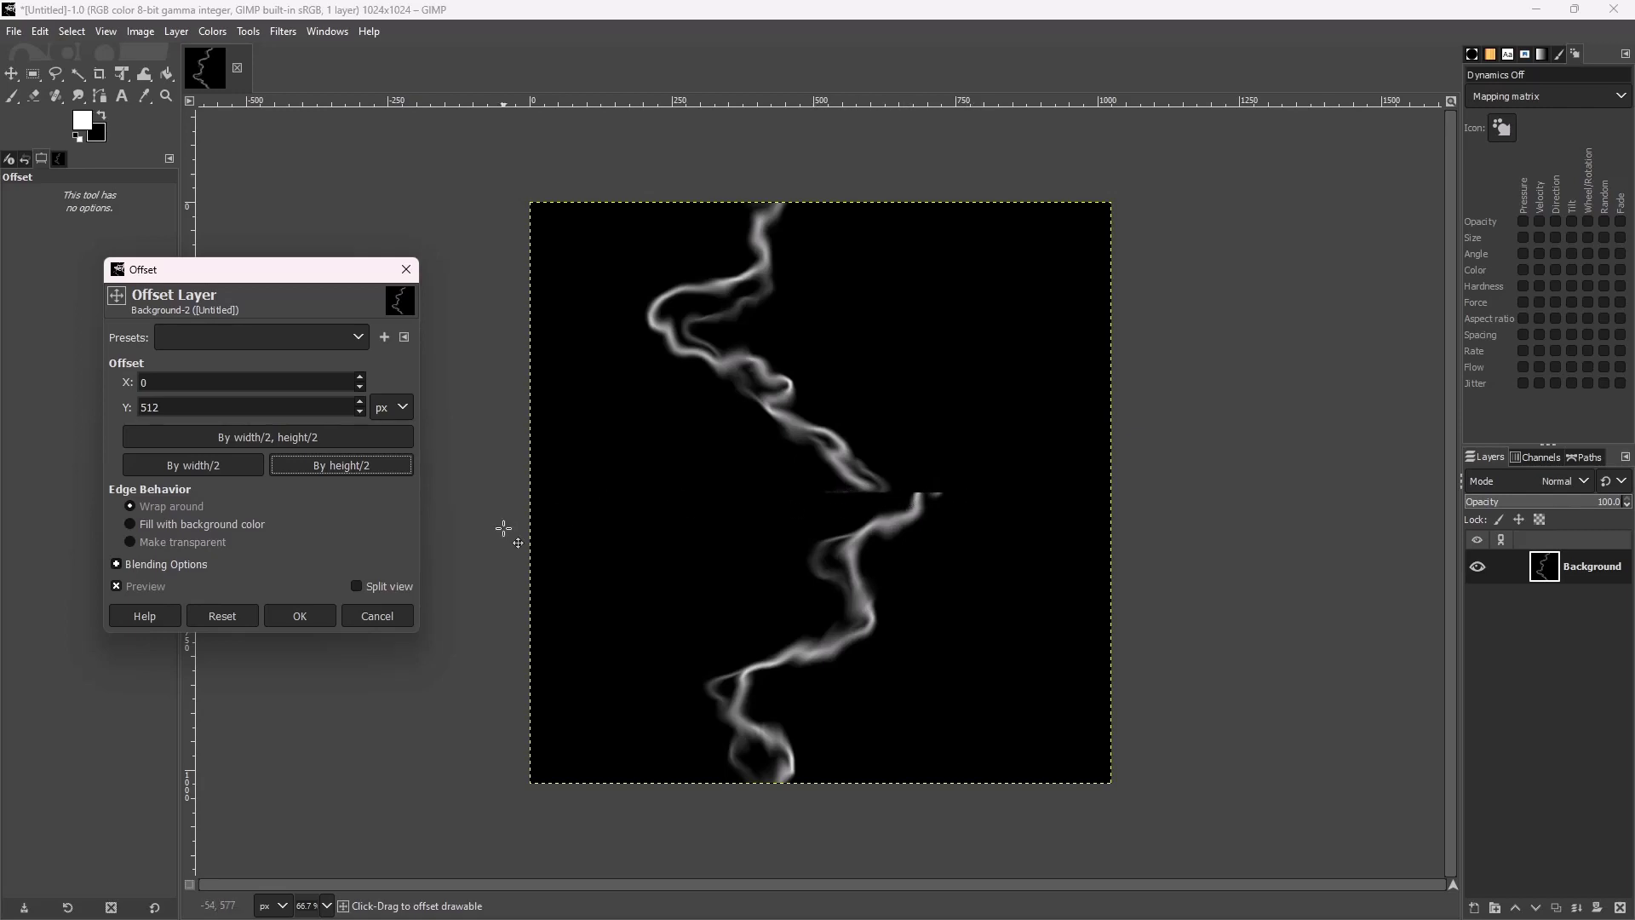
pyautogui.click(292, 614)
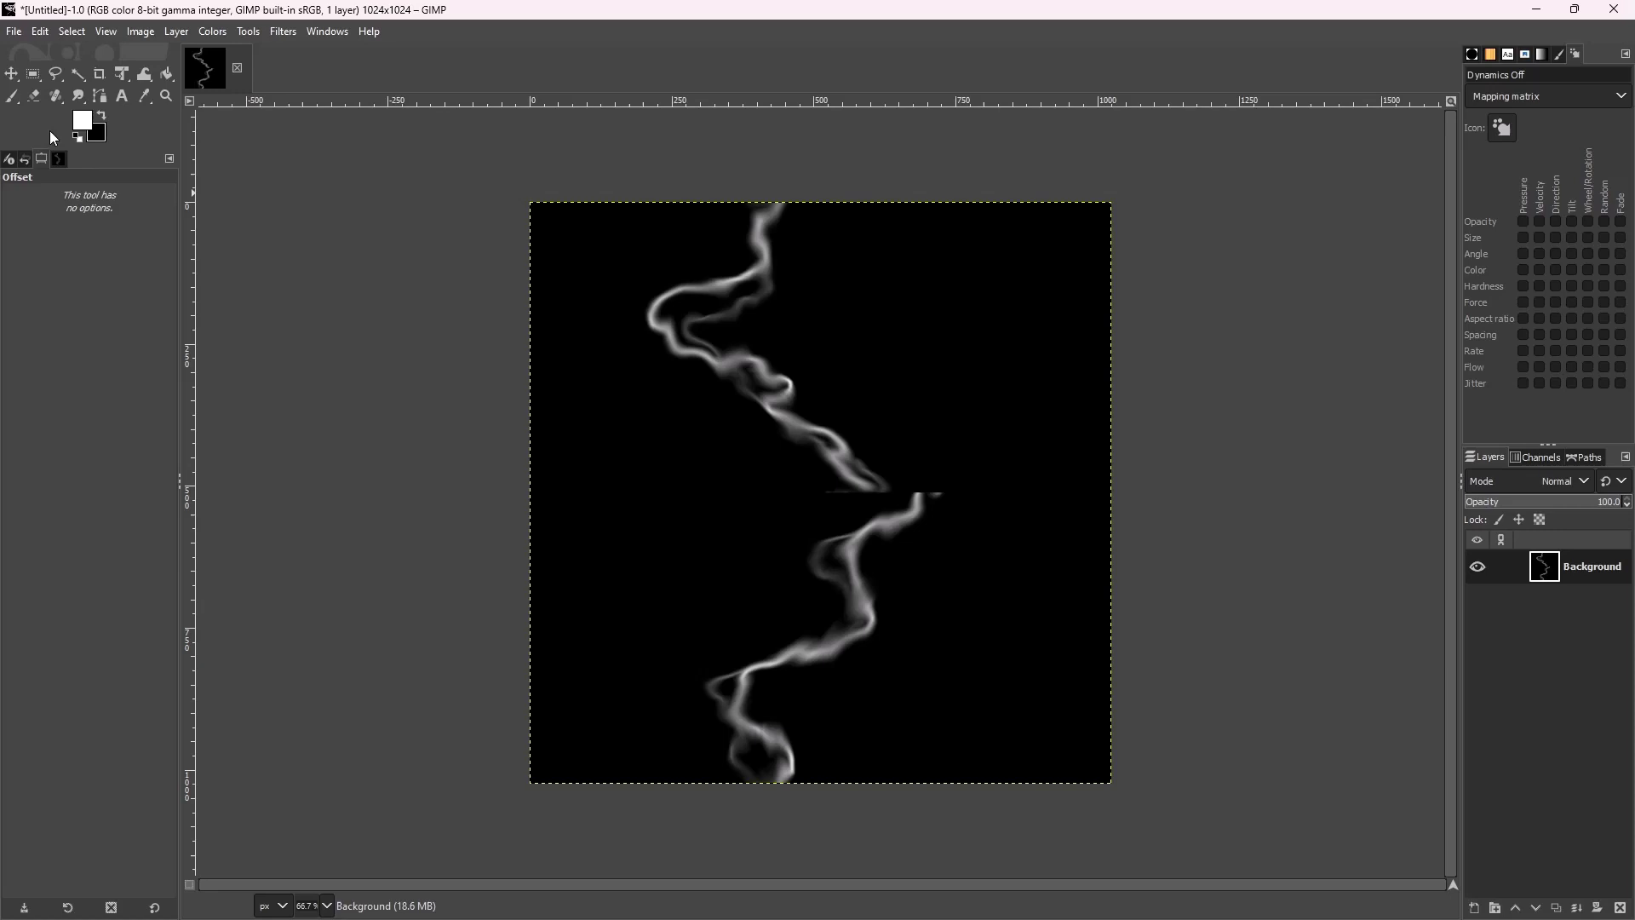
# Smudge across the mid-canvas seam and blur the stray streaks beside it
pyautogui.click(78, 96)
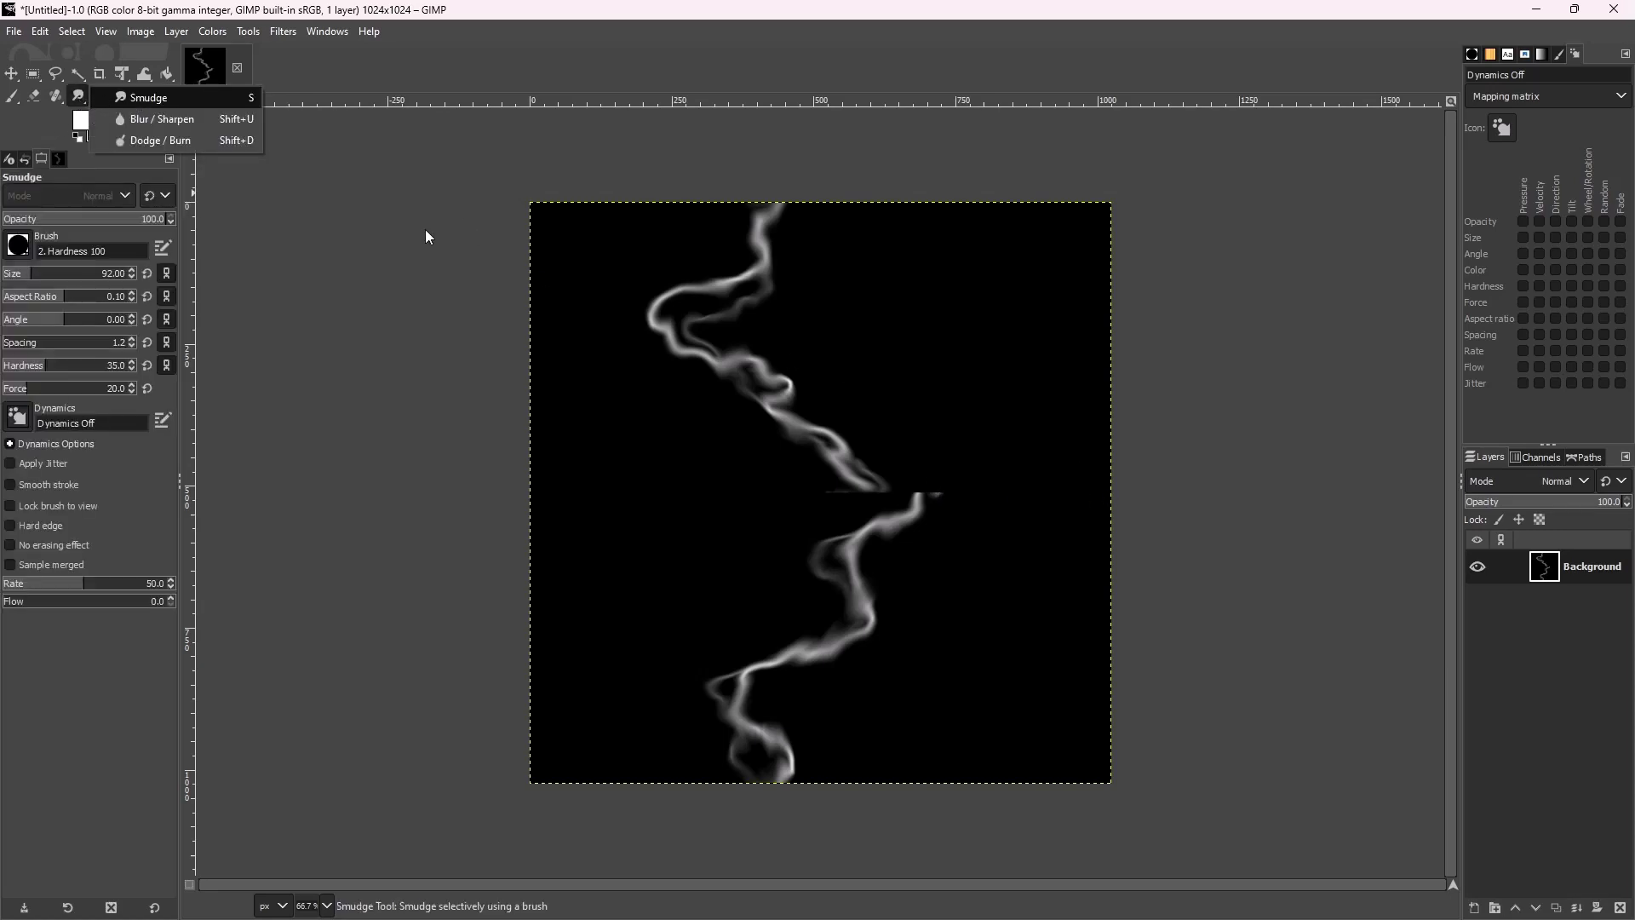
pyautogui.moveTo(934, 493)
pyautogui.mouseDown()
pyautogui.moveTo(951, 495)
pyautogui.moveTo(903, 470)
pyautogui.moveTo(936, 492)
pyautogui.moveTo(831, 476)
pyautogui.moveTo(901, 487)
pyautogui.moveTo(881, 464)
pyautogui.moveTo(857, 469)
pyautogui.moveTo(931, 485)
pyautogui.moveTo(853, 492)
pyautogui.mouseUp()
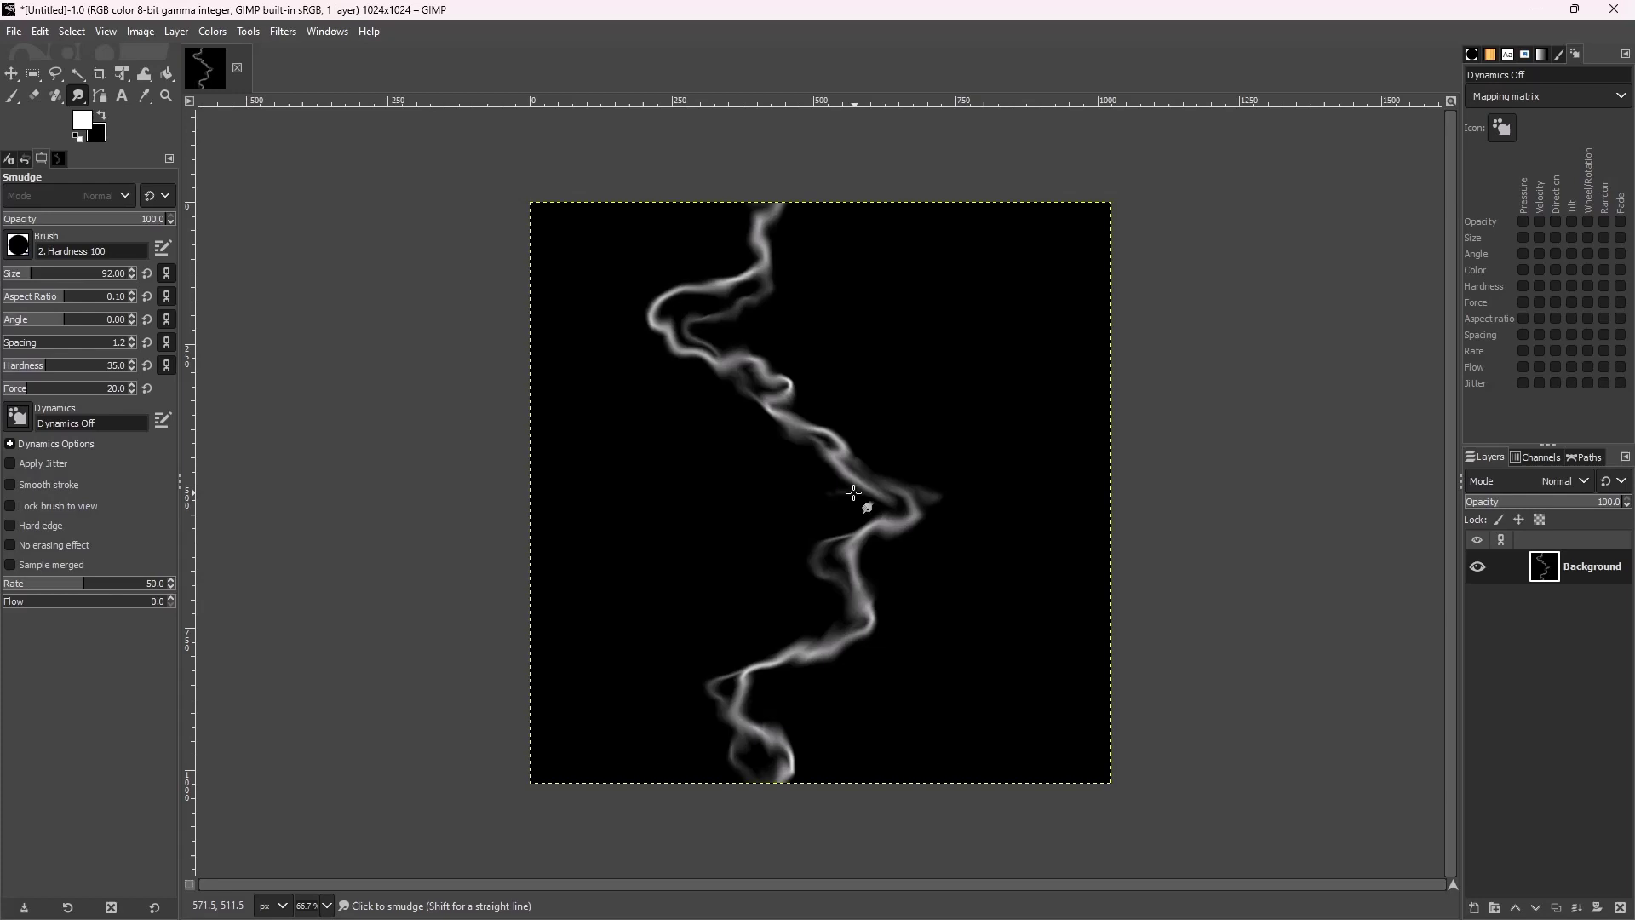
pyautogui.click(77, 96)
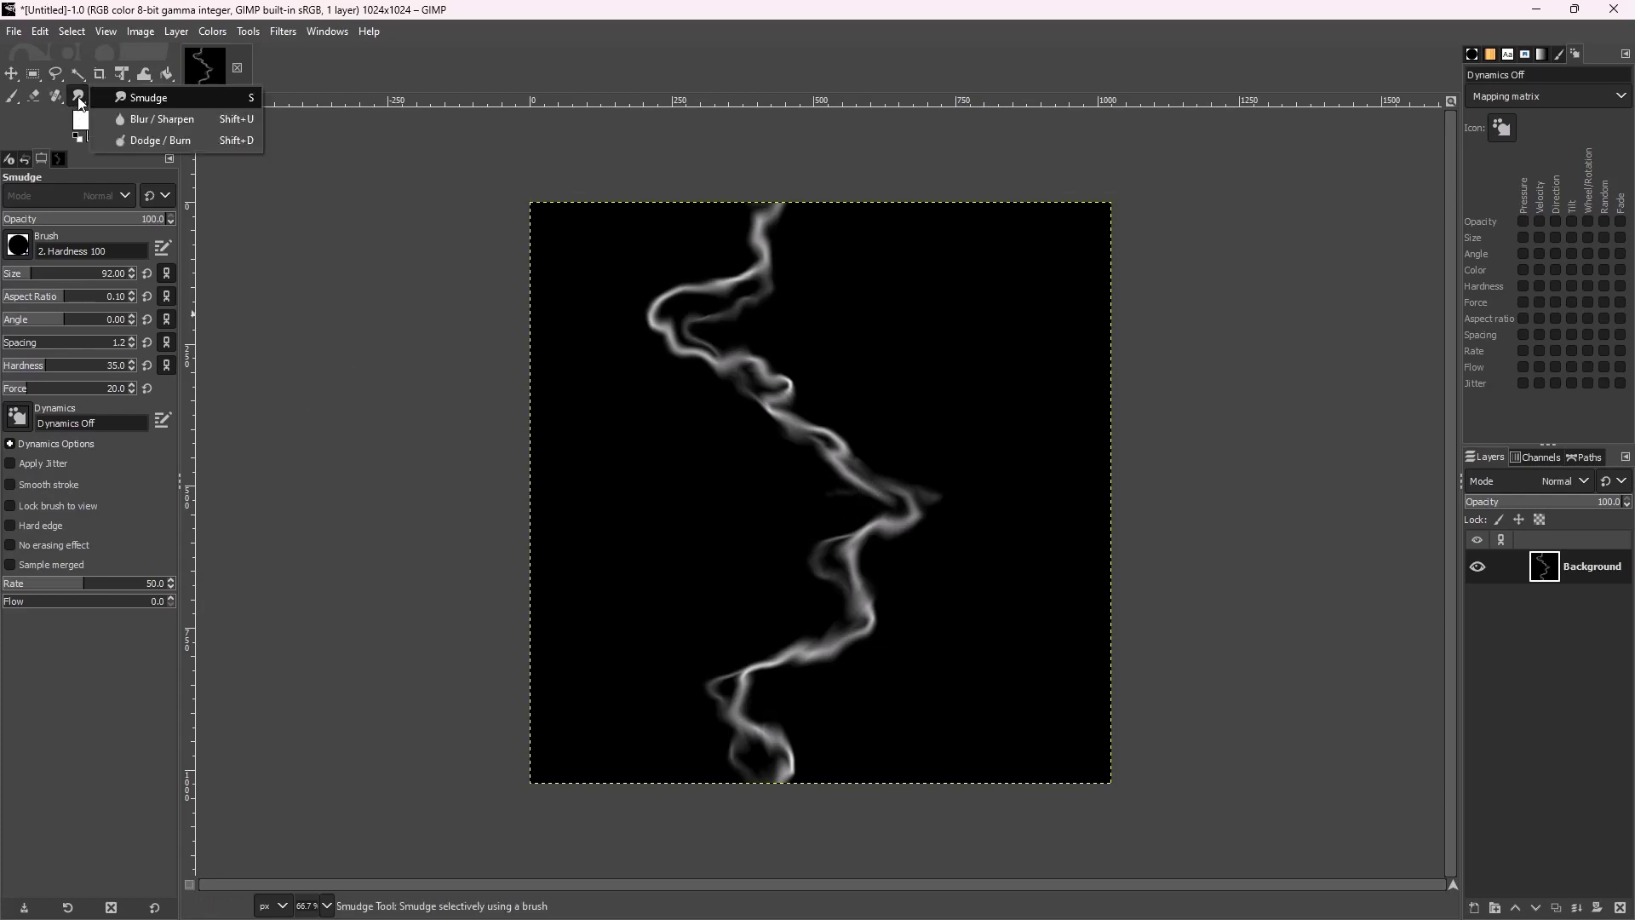
pyautogui.click(115, 124)
pyautogui.moveTo(867, 475)
pyautogui.mouseDown()
pyautogui.moveTo(917, 501)
pyautogui.moveTo(906, 482)
pyautogui.moveTo(901, 503)
pyautogui.moveTo(922, 505)
pyautogui.moveTo(828, 478)
pyautogui.moveTo(868, 525)
pyautogui.moveTo(878, 467)
pyautogui.moveTo(923, 536)
pyautogui.mouseUp()
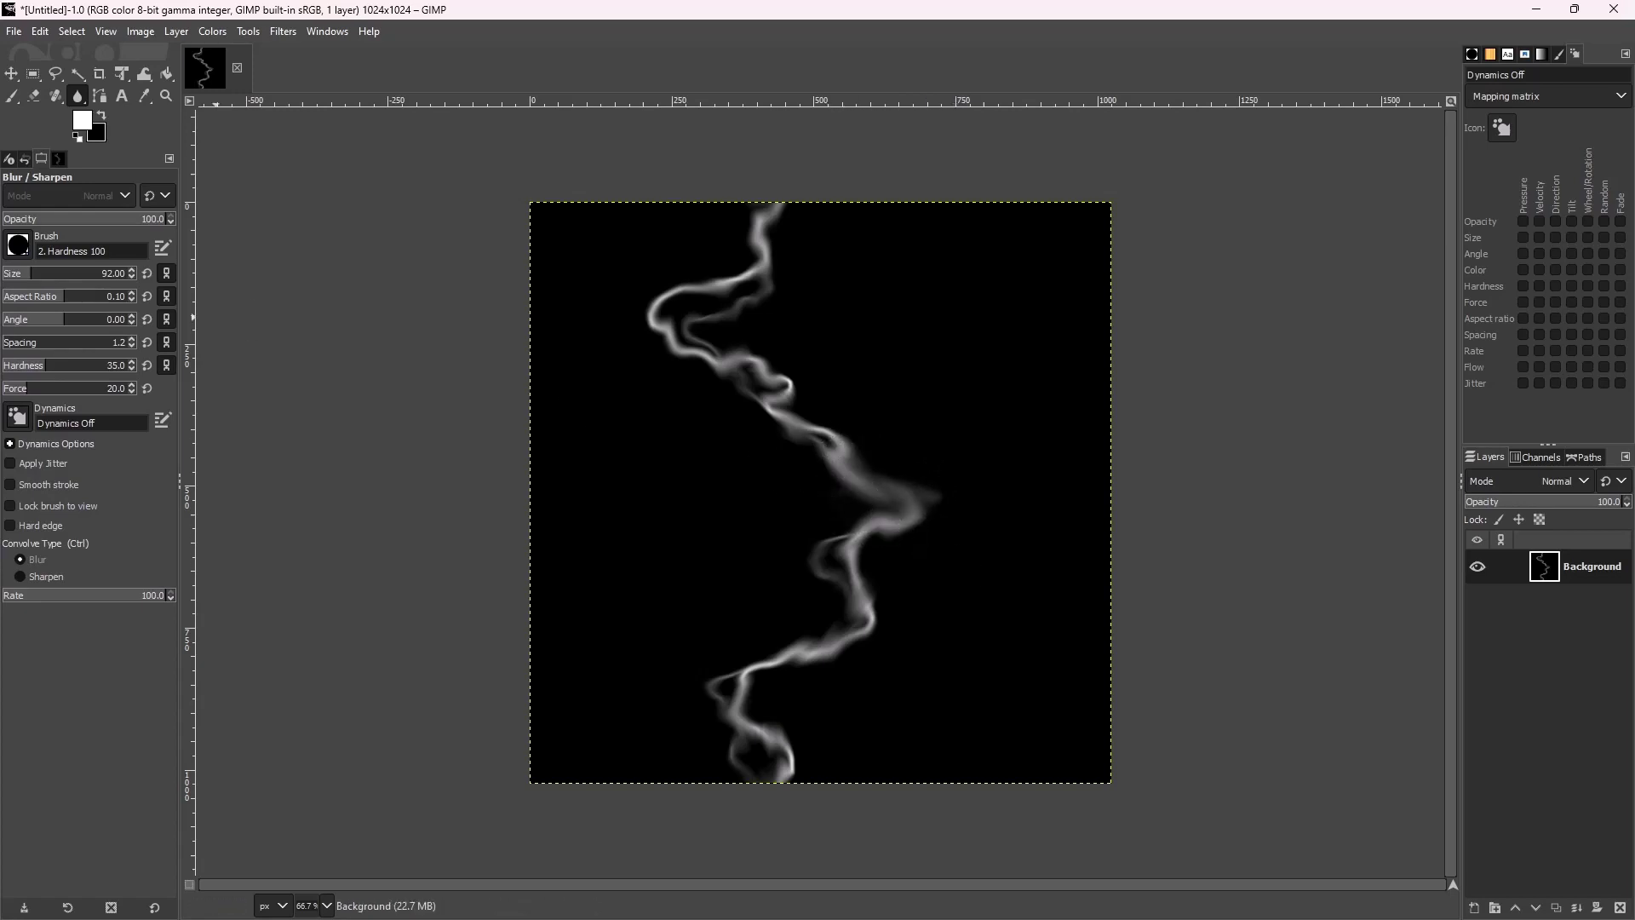
# Paint a thin white stroke along the middle bend and smudge it to blend
pyautogui.click(11, 96)
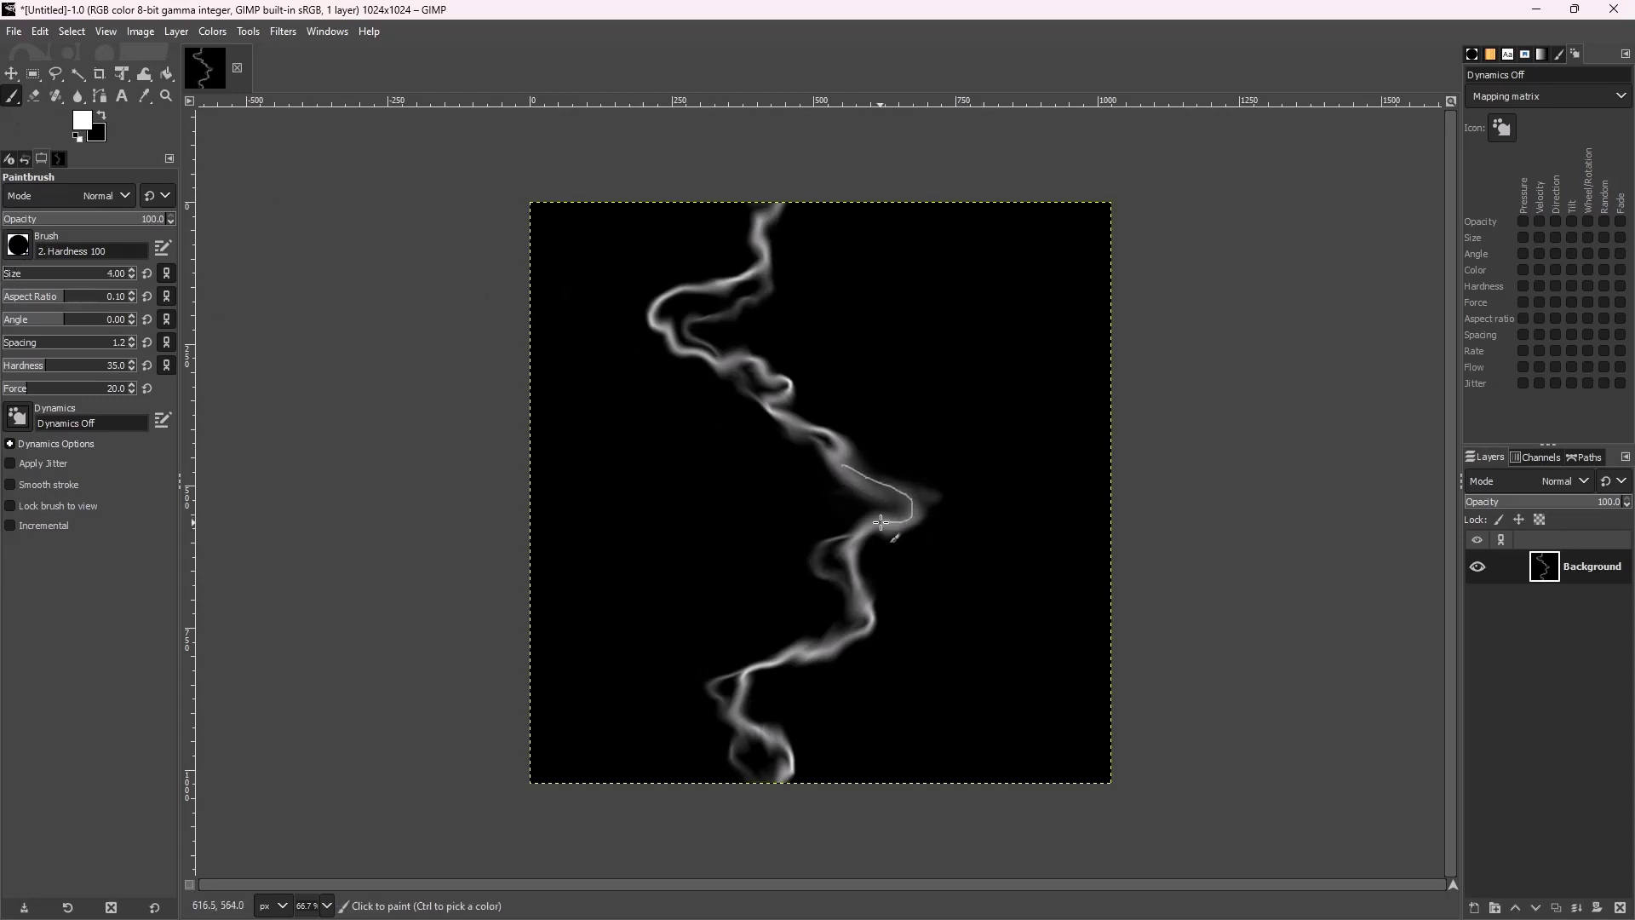
pyautogui.moveTo(881, 523); pyautogui.dragTo(857, 530)
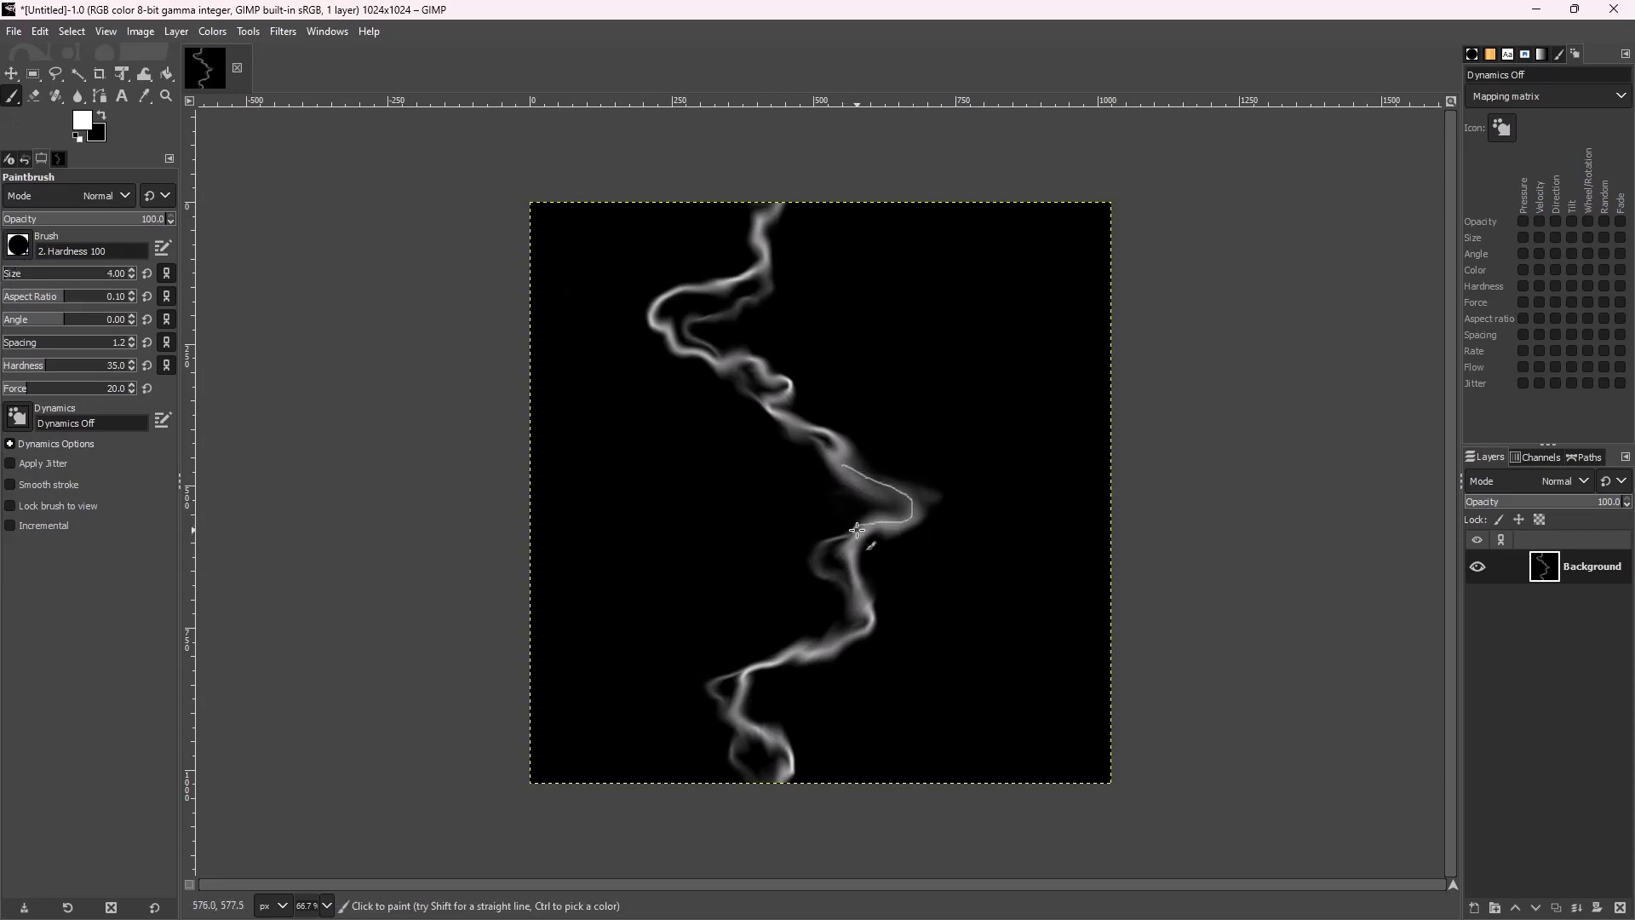
pyautogui.click(77, 95)
pyautogui.click(124, 98)
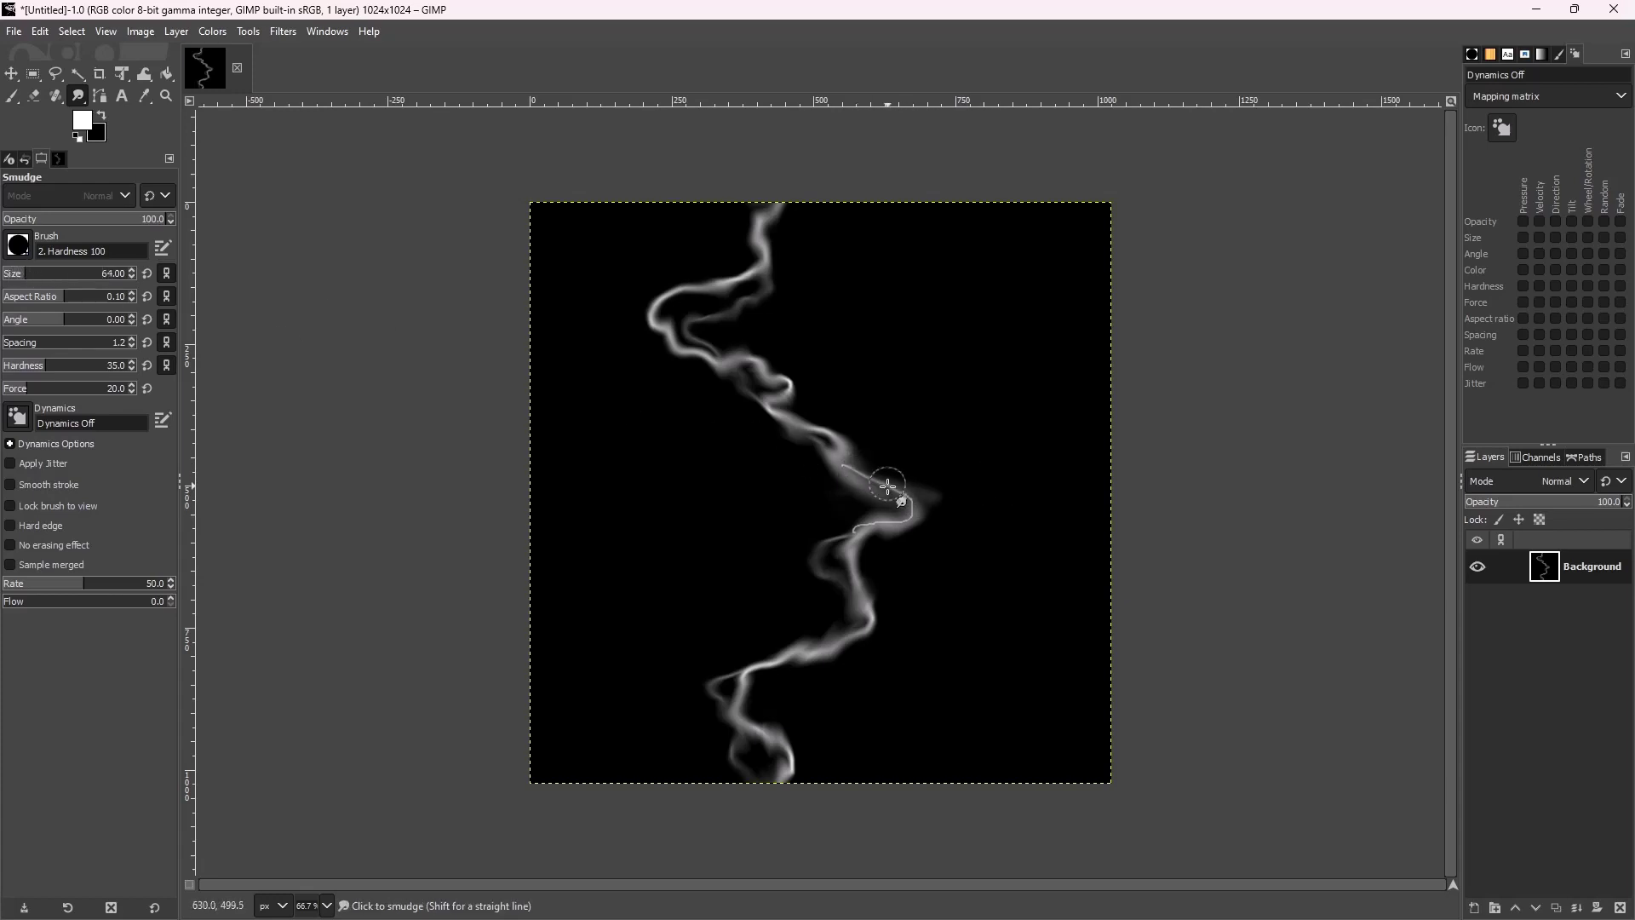
pyautogui.moveTo(867, 482)
pyautogui.mouseDown()
pyautogui.moveTo(890, 533)
pyautogui.moveTo(851, 524)
pyautogui.mouseUp()
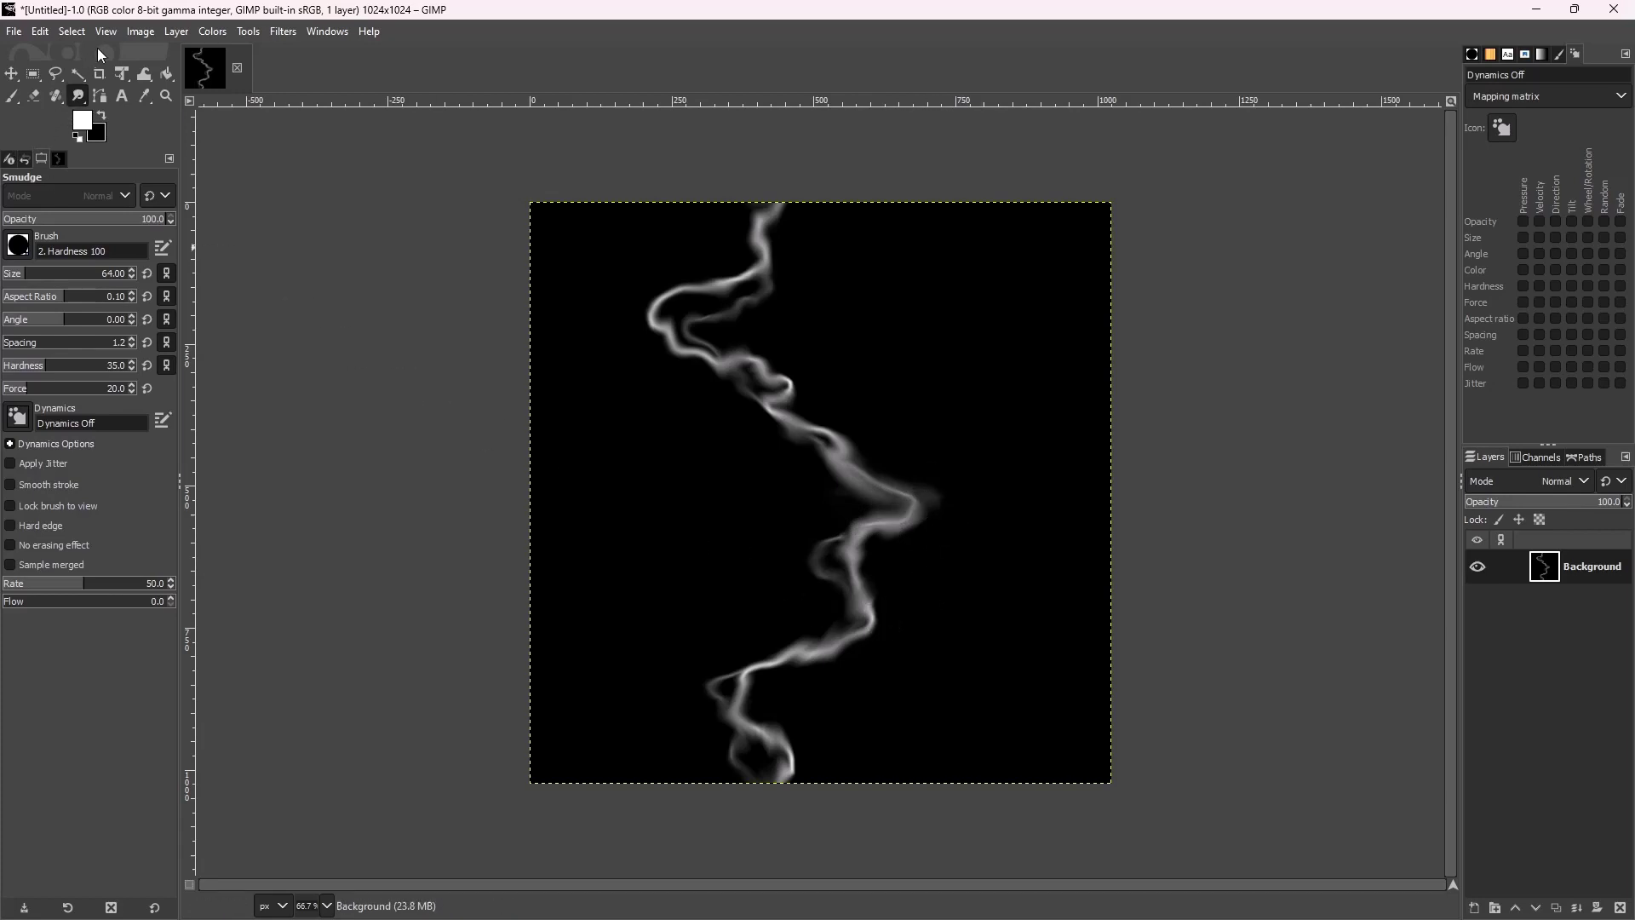
# Offset the layer again by height/2 with wrap-around
pyautogui.click(176, 31)
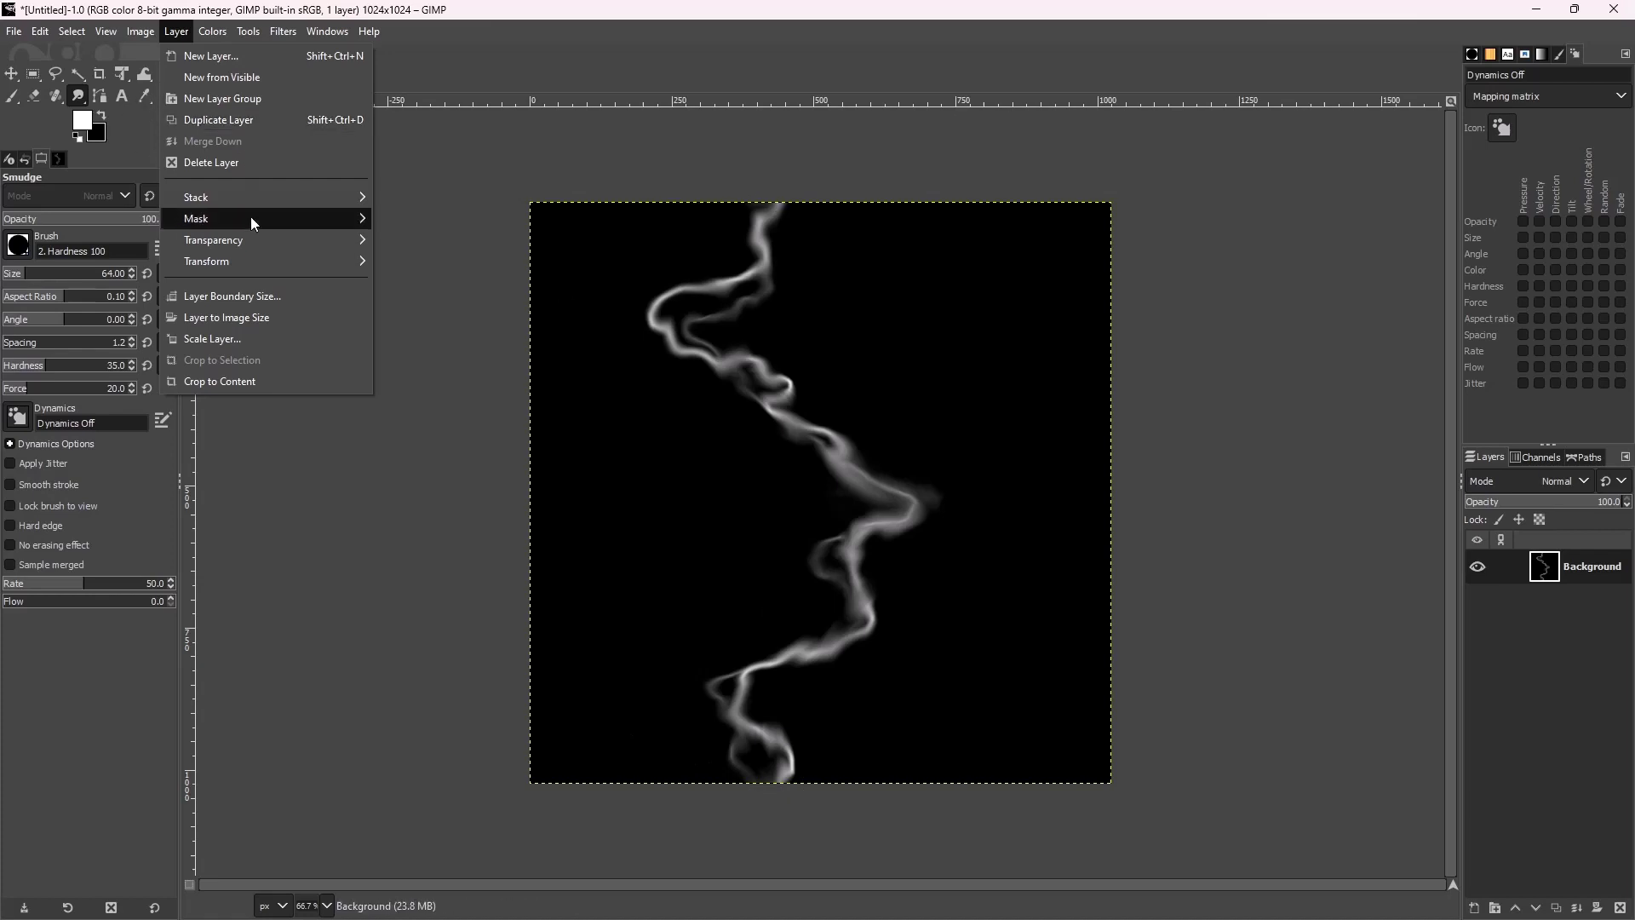
pyautogui.moveTo(251, 264)
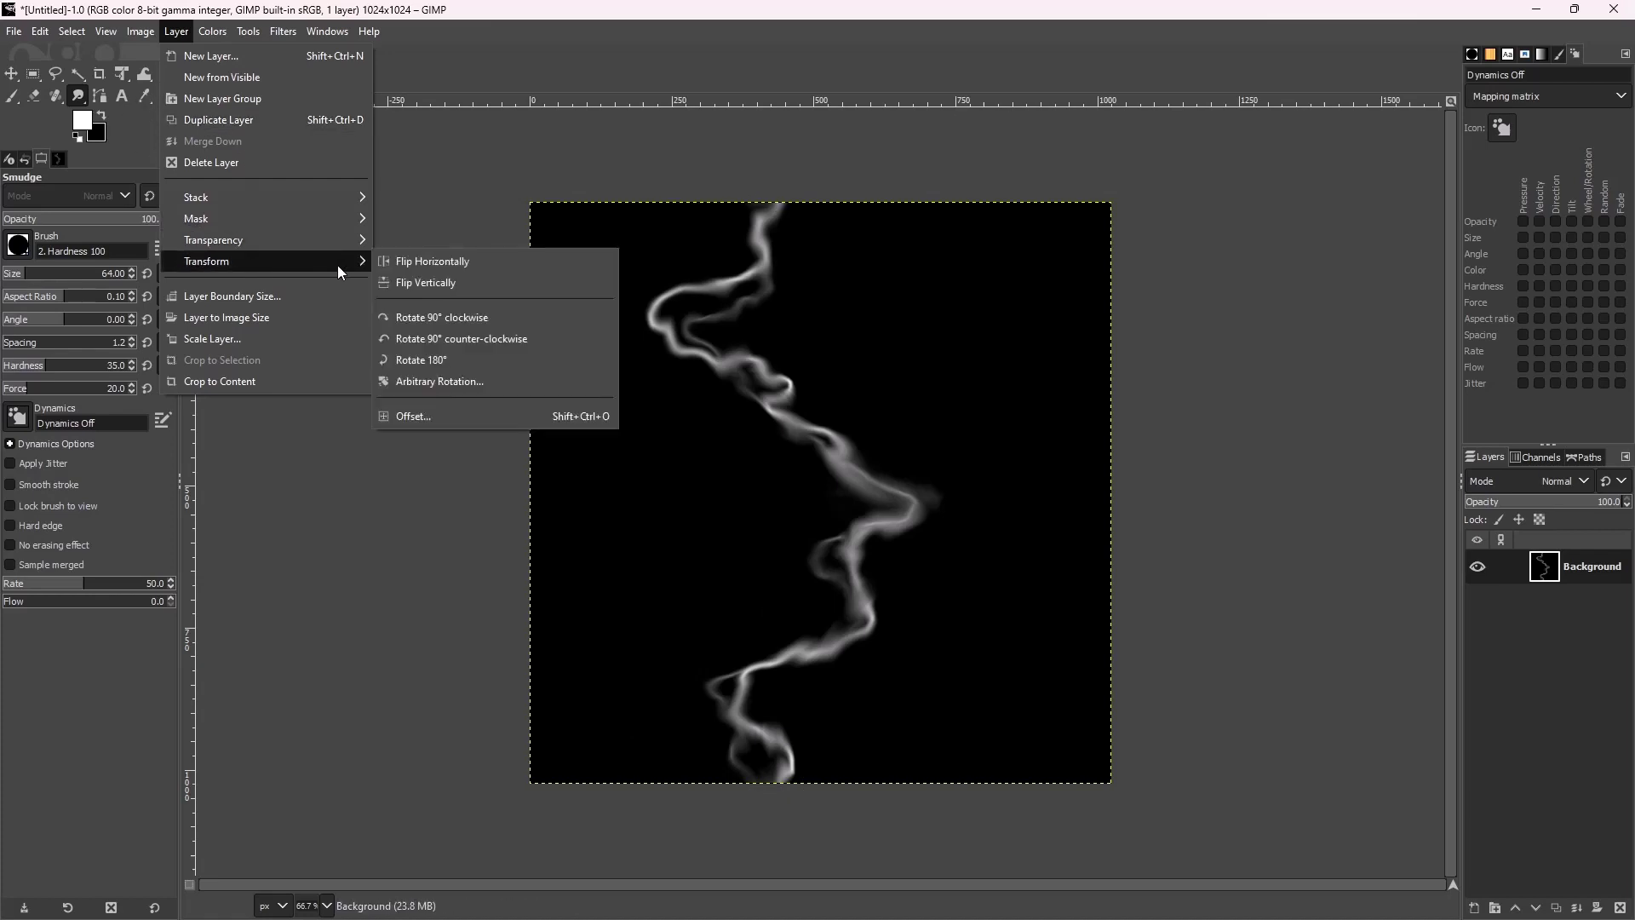
pyautogui.click(430, 417)
pyautogui.click(355, 467)
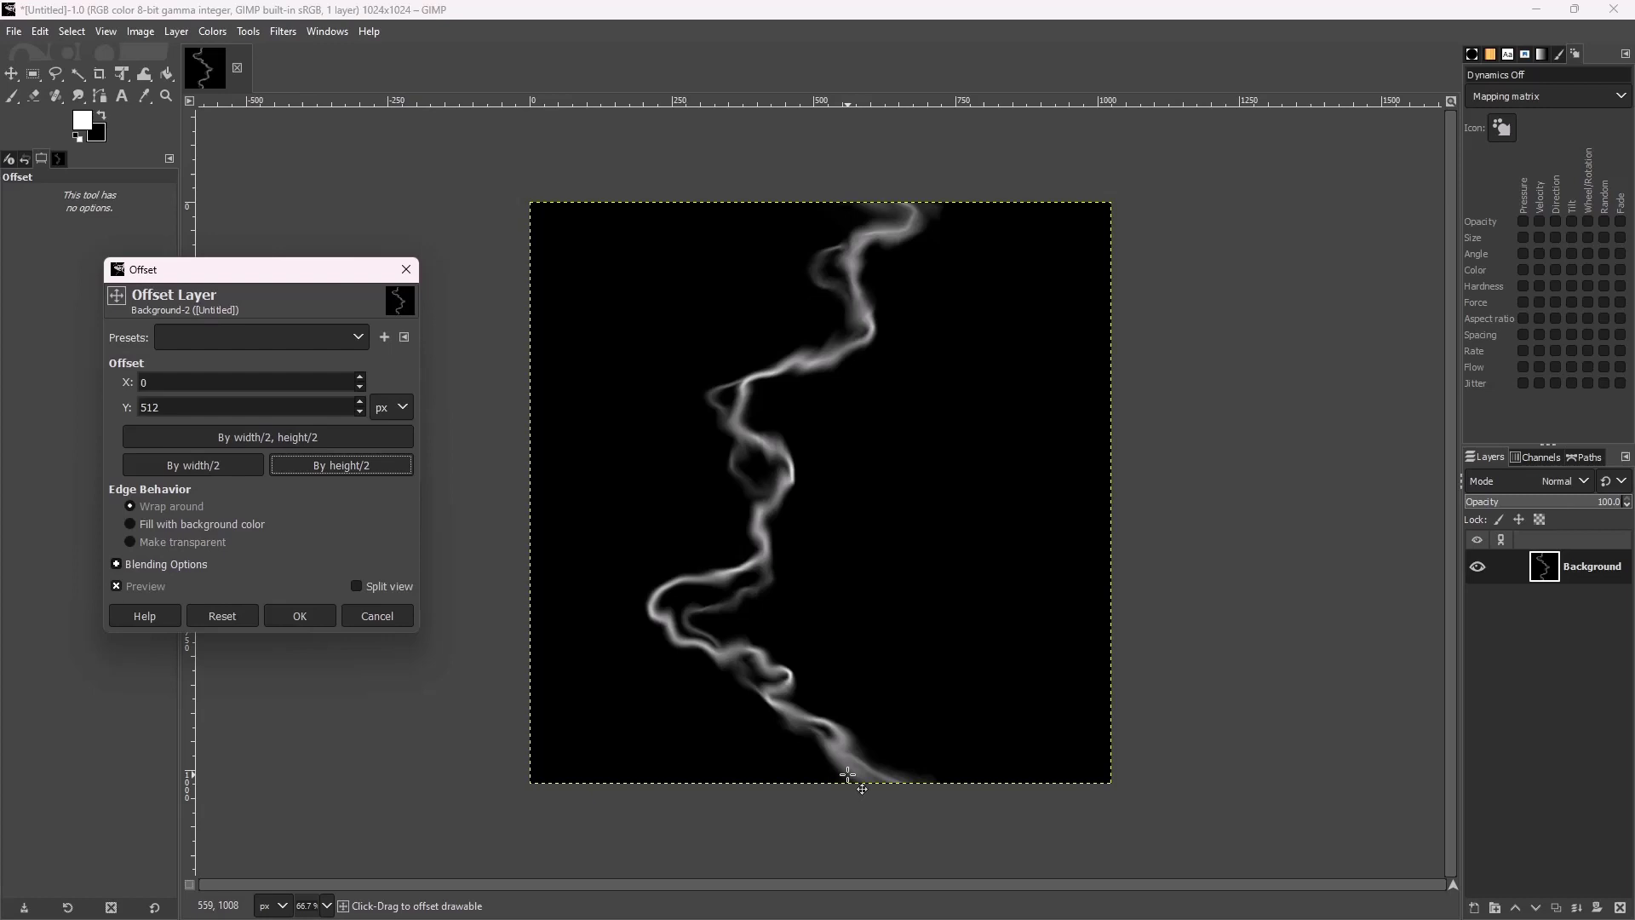
pyautogui.click(299, 614)
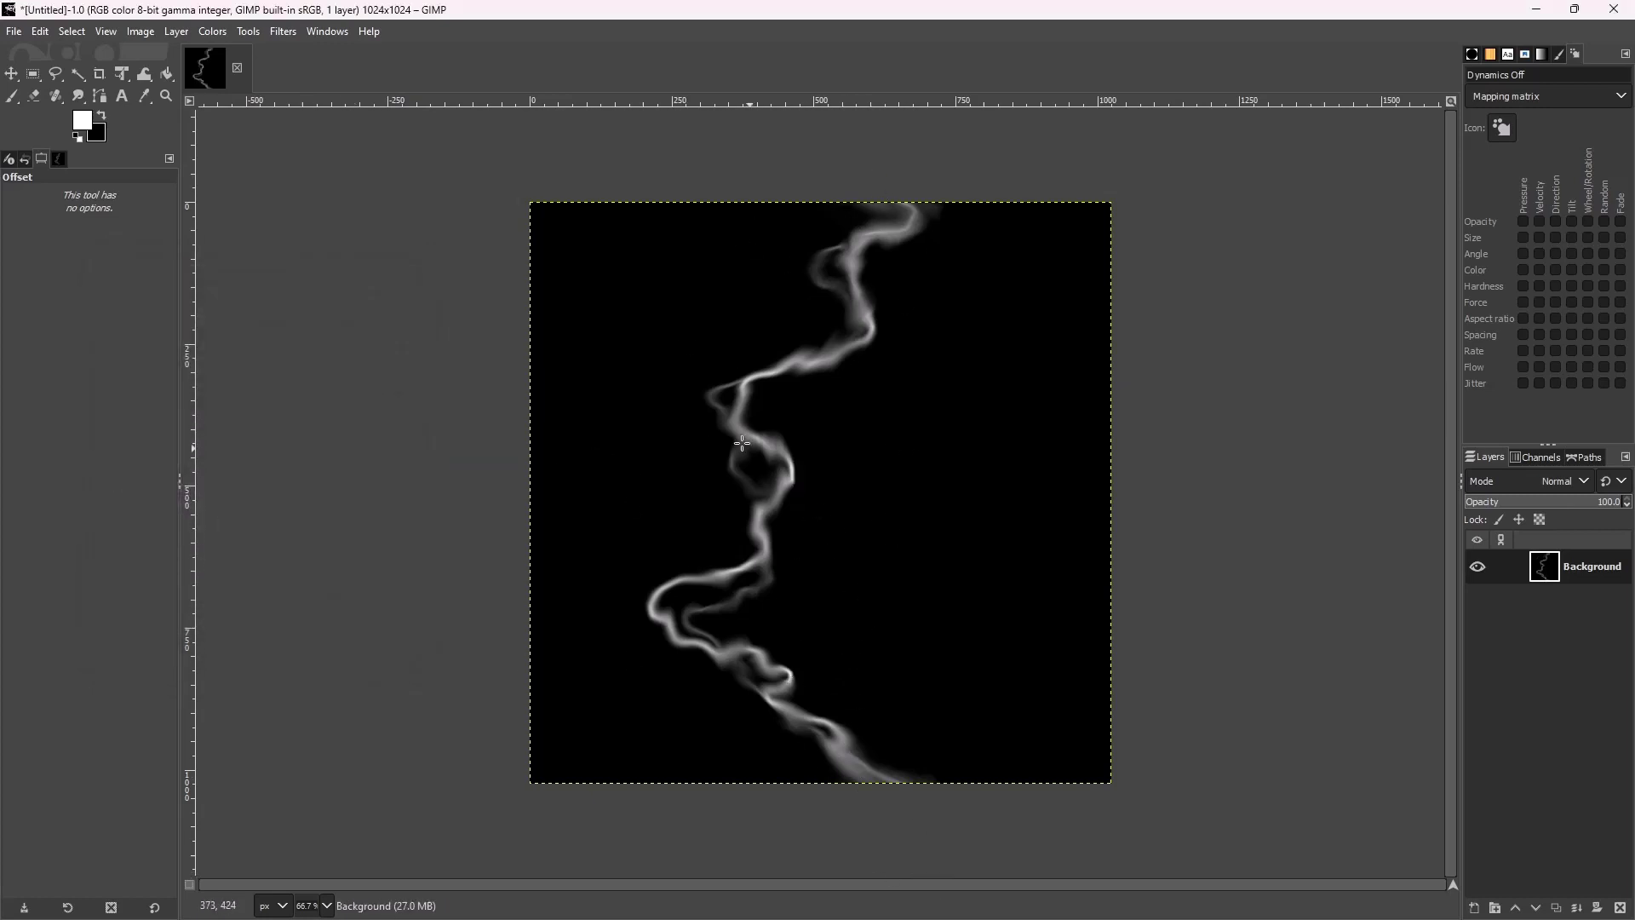
# Quit GIMP discarding the unsaved image, and close Unreal's Line texture tab
pyautogui.click(10, 31)
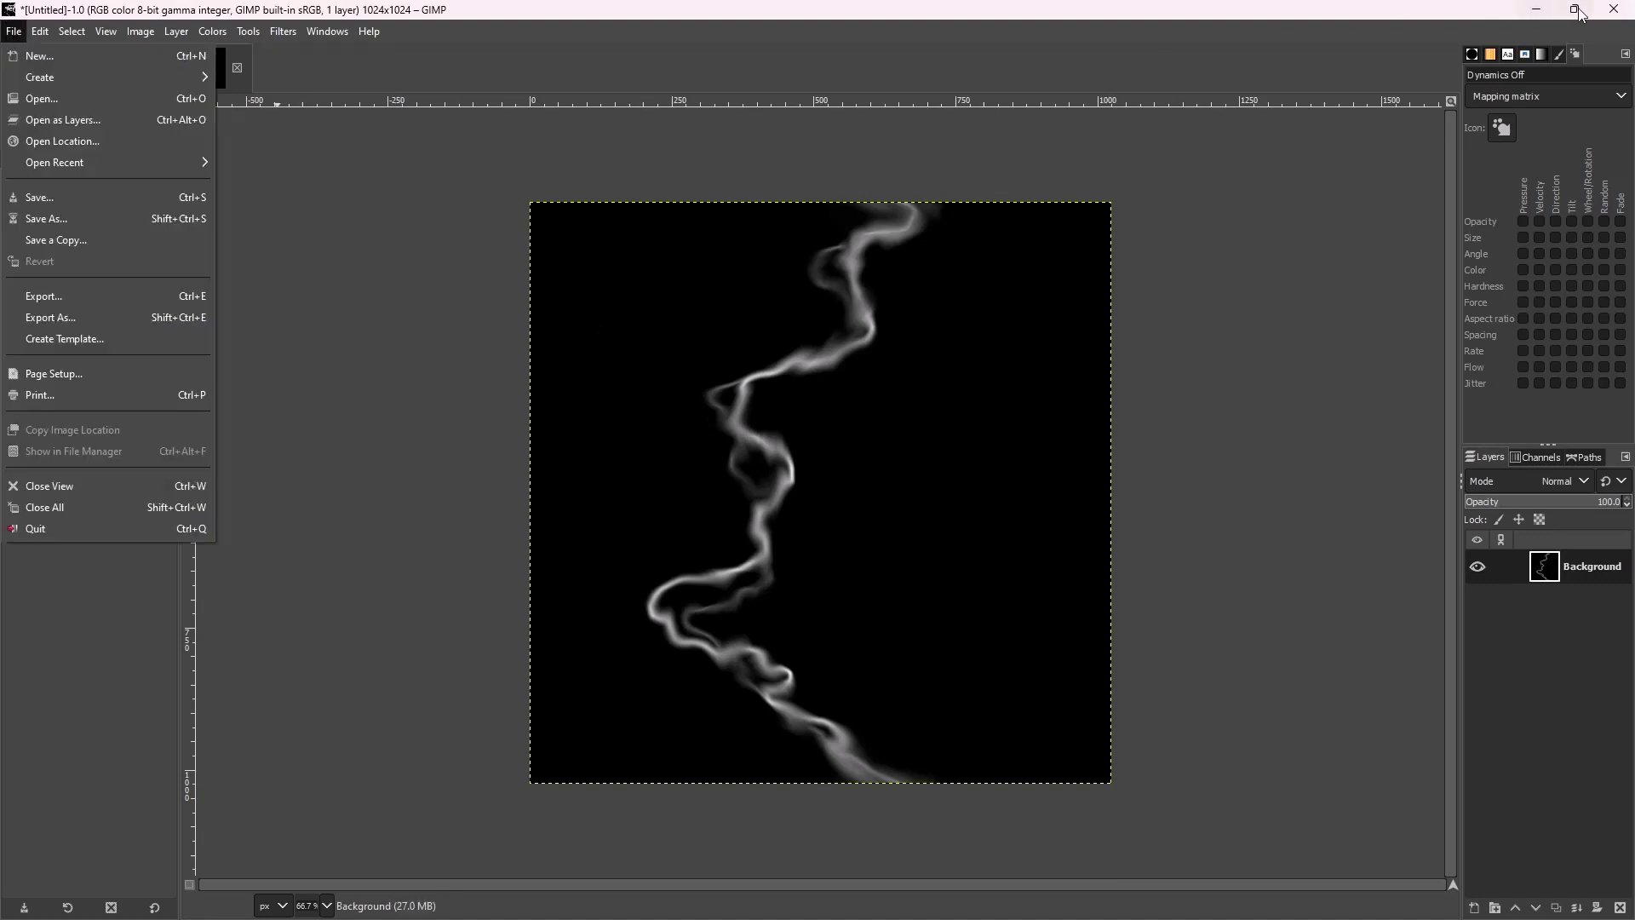
pyautogui.press('Escape')
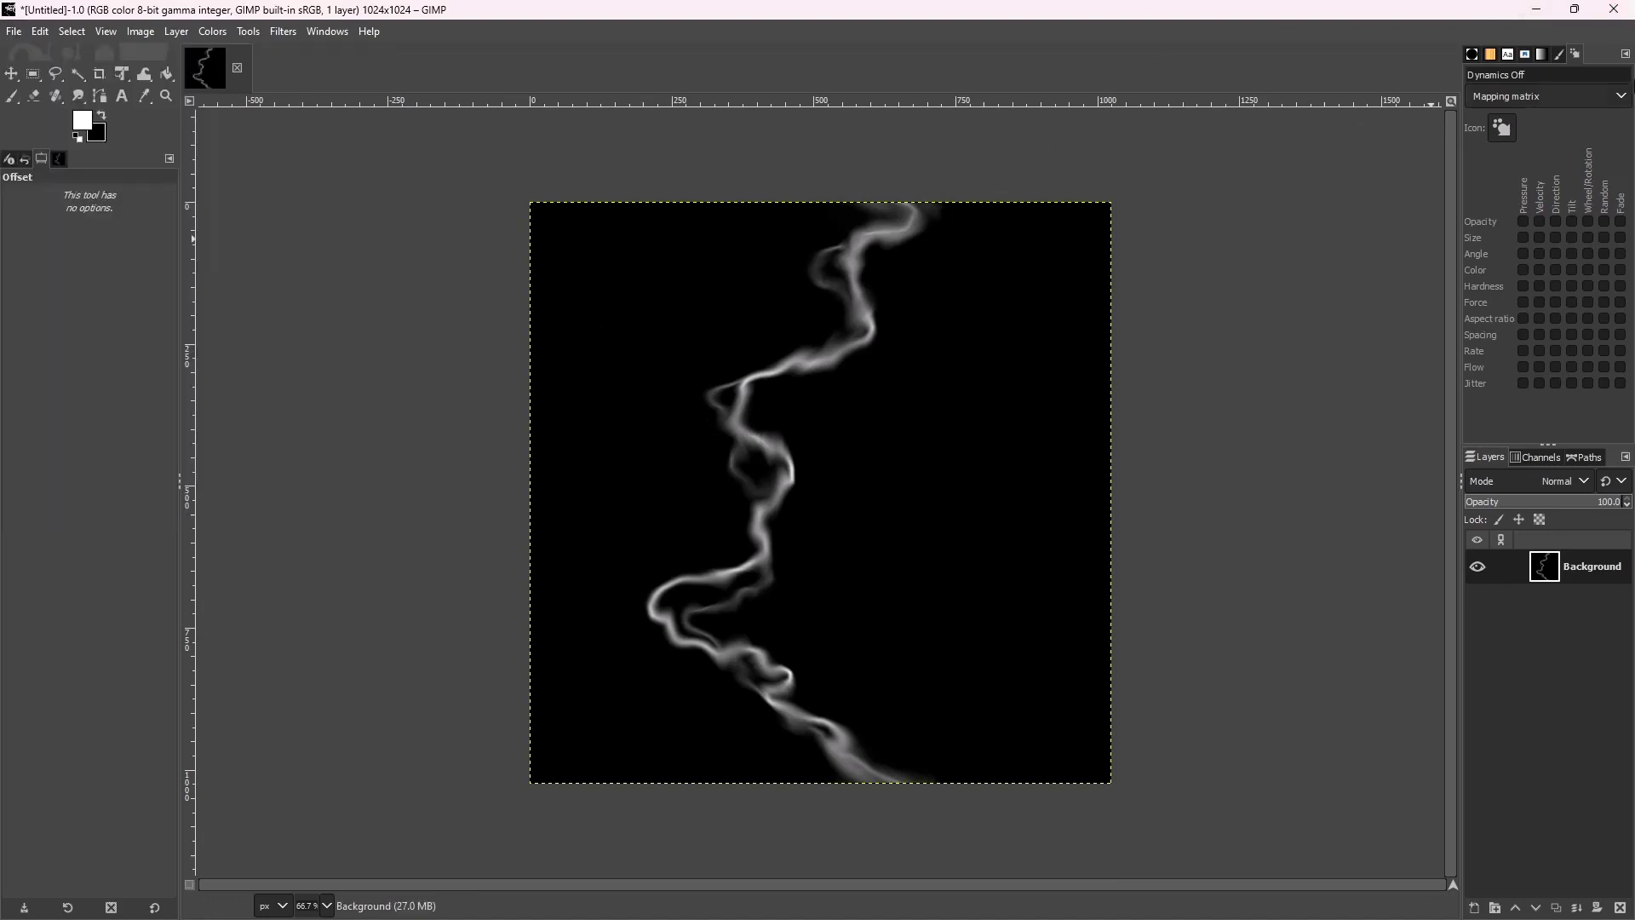
pyautogui.click(1616, 11)
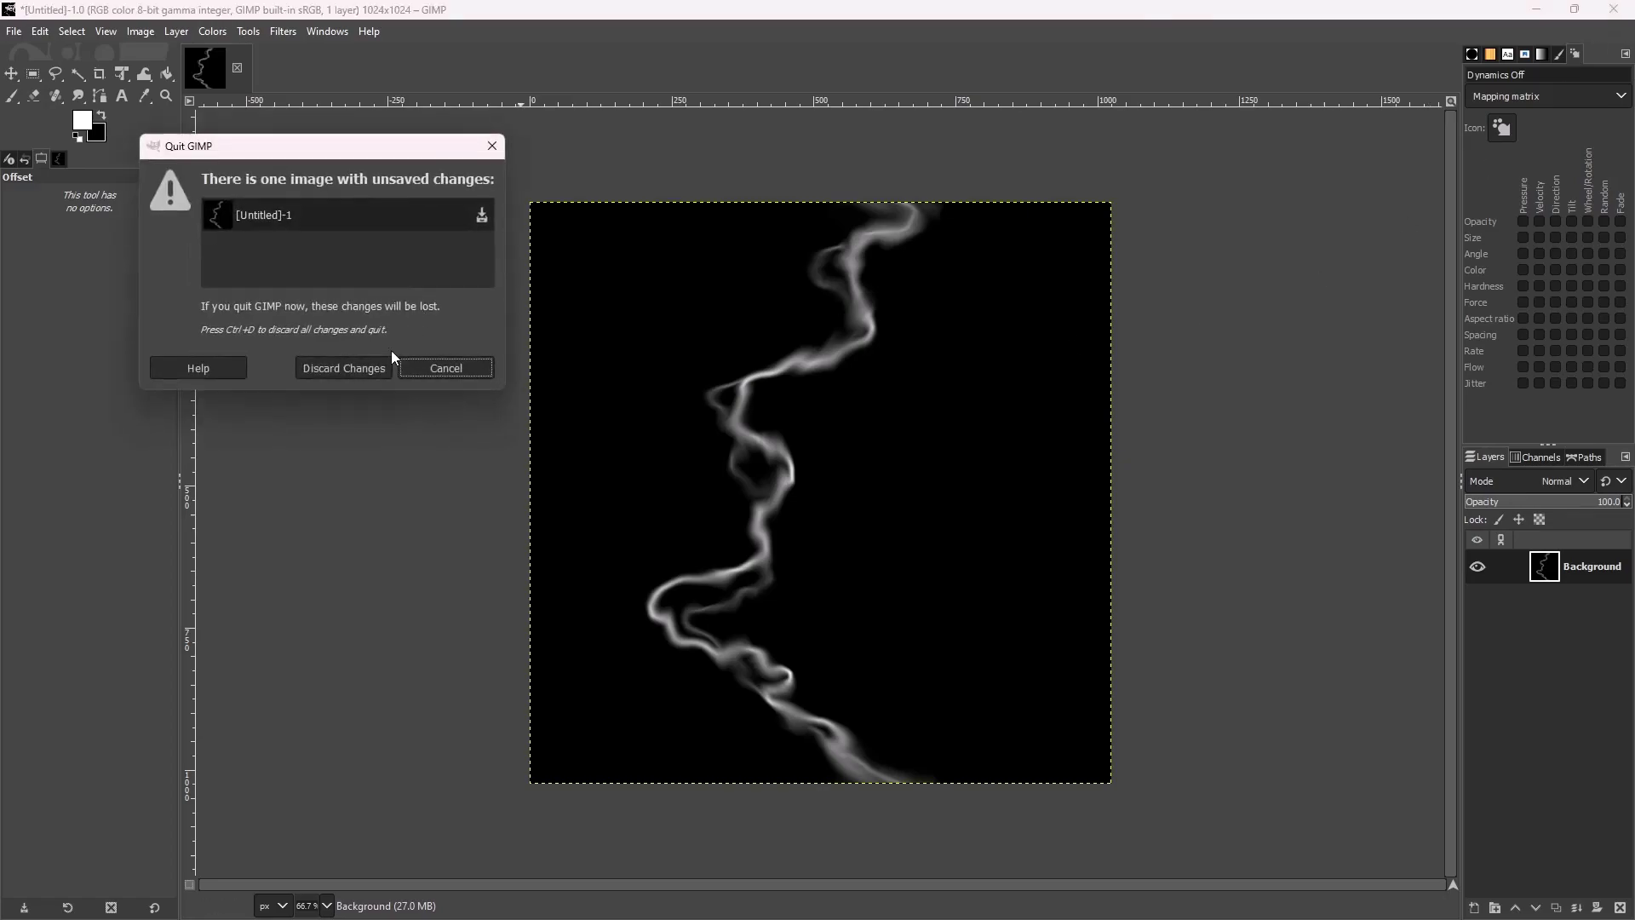
pyautogui.click(444, 370)
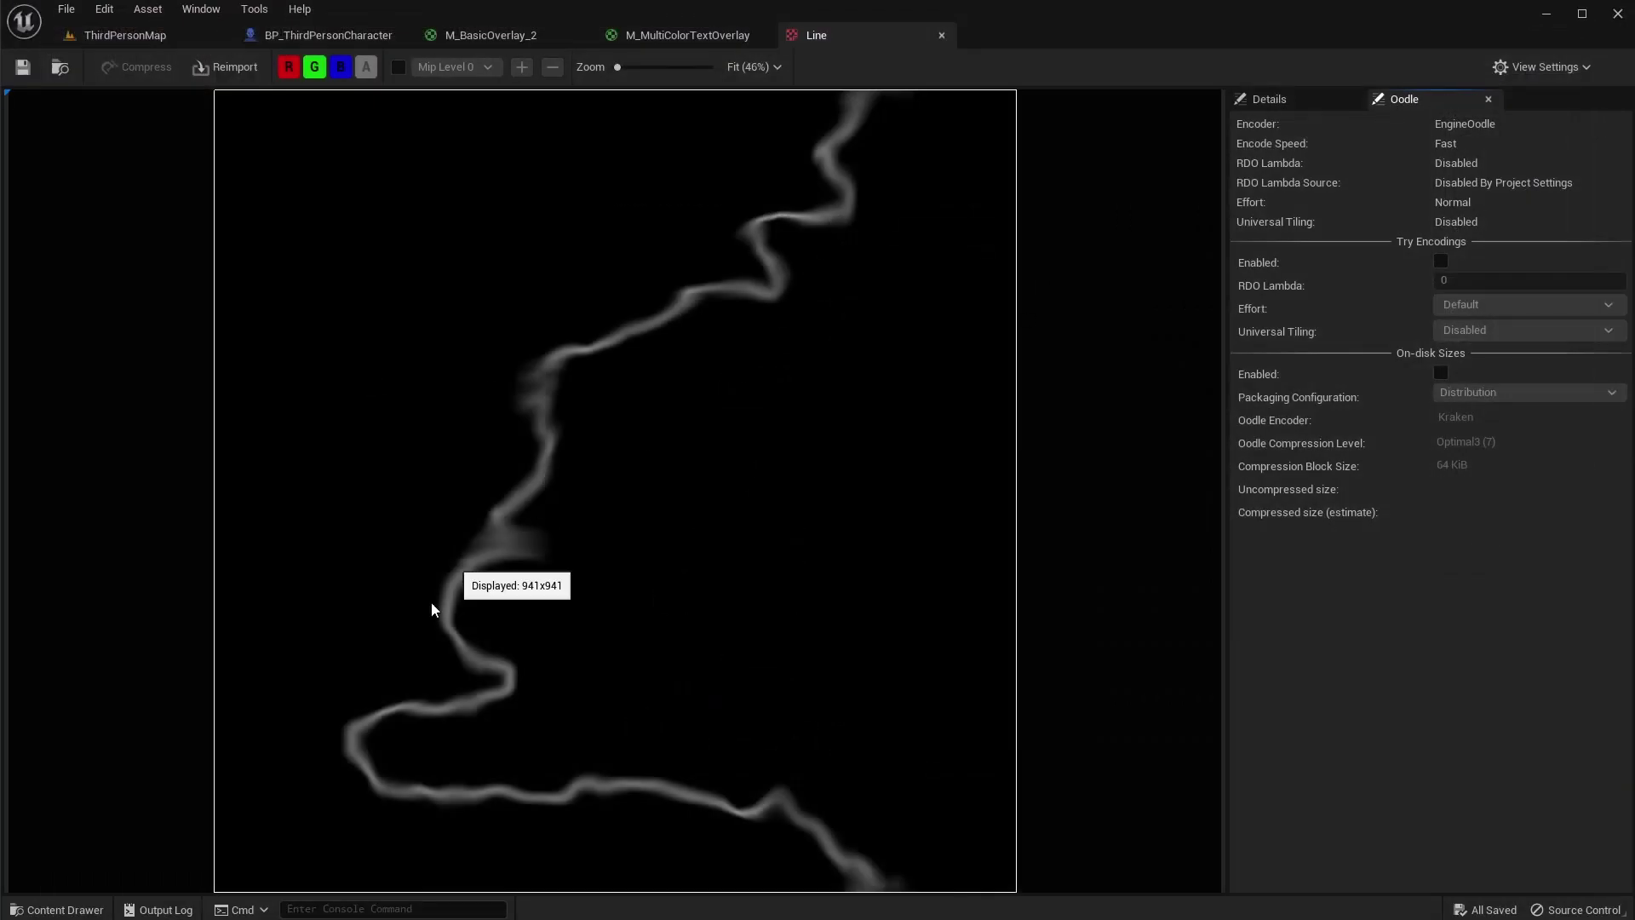
pyautogui.click(941, 36)
# From ThirdPersonMap, open M_BasicOverlay and frame its Color, Exp, BaseRefFrac and Fresnel nodes
pyautogui.click(135, 39)
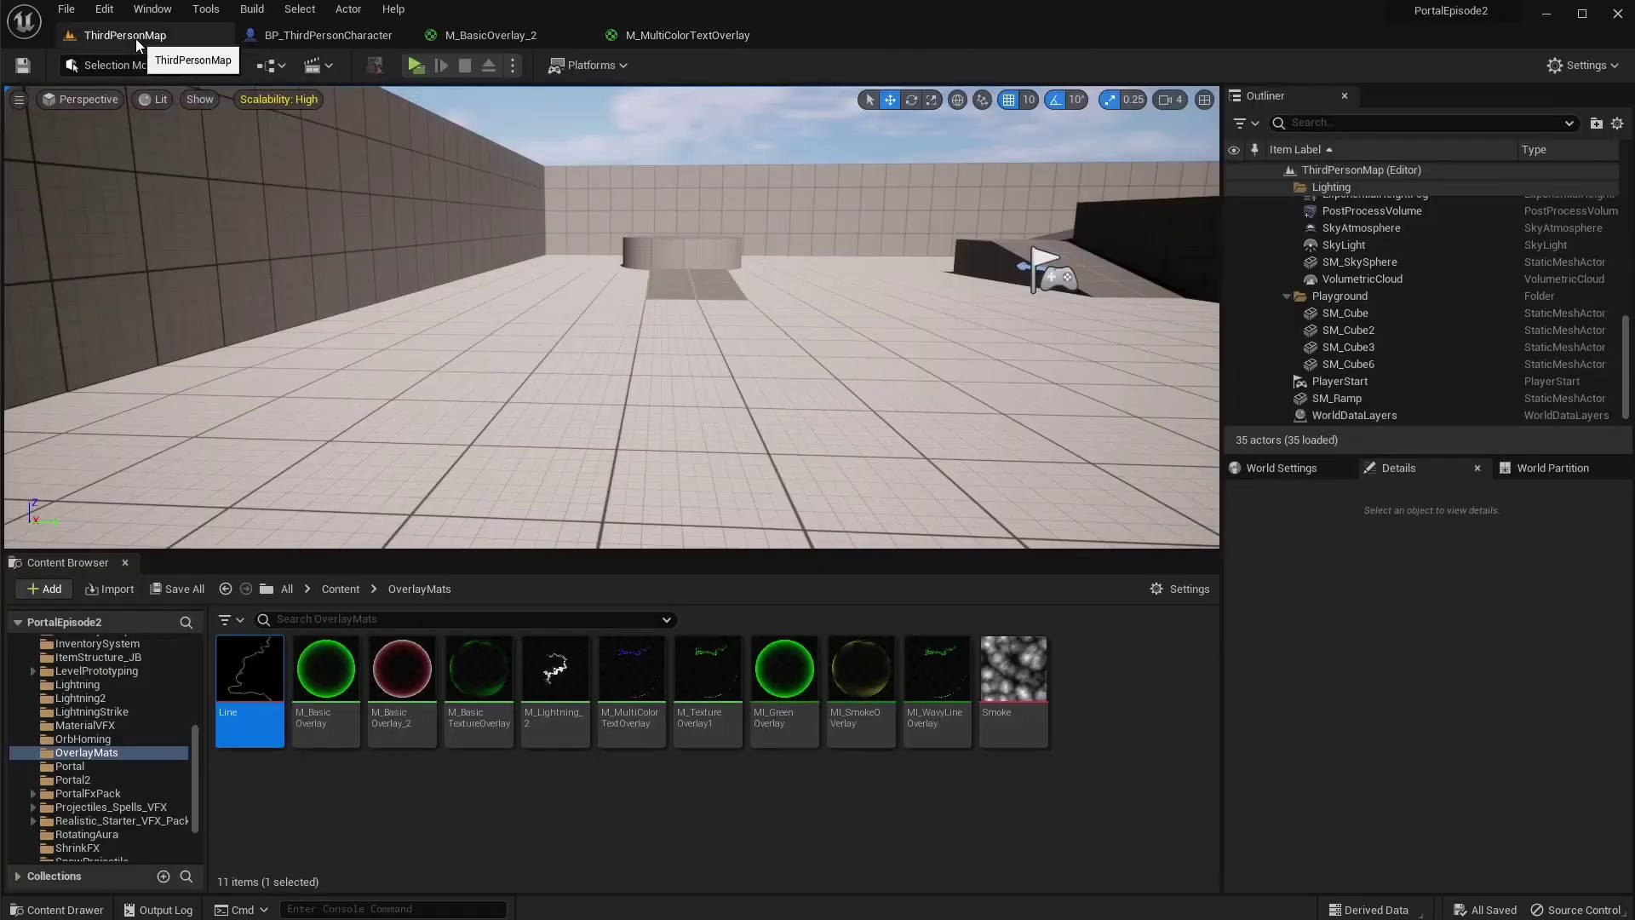
pyautogui.doubleClick(331, 678)
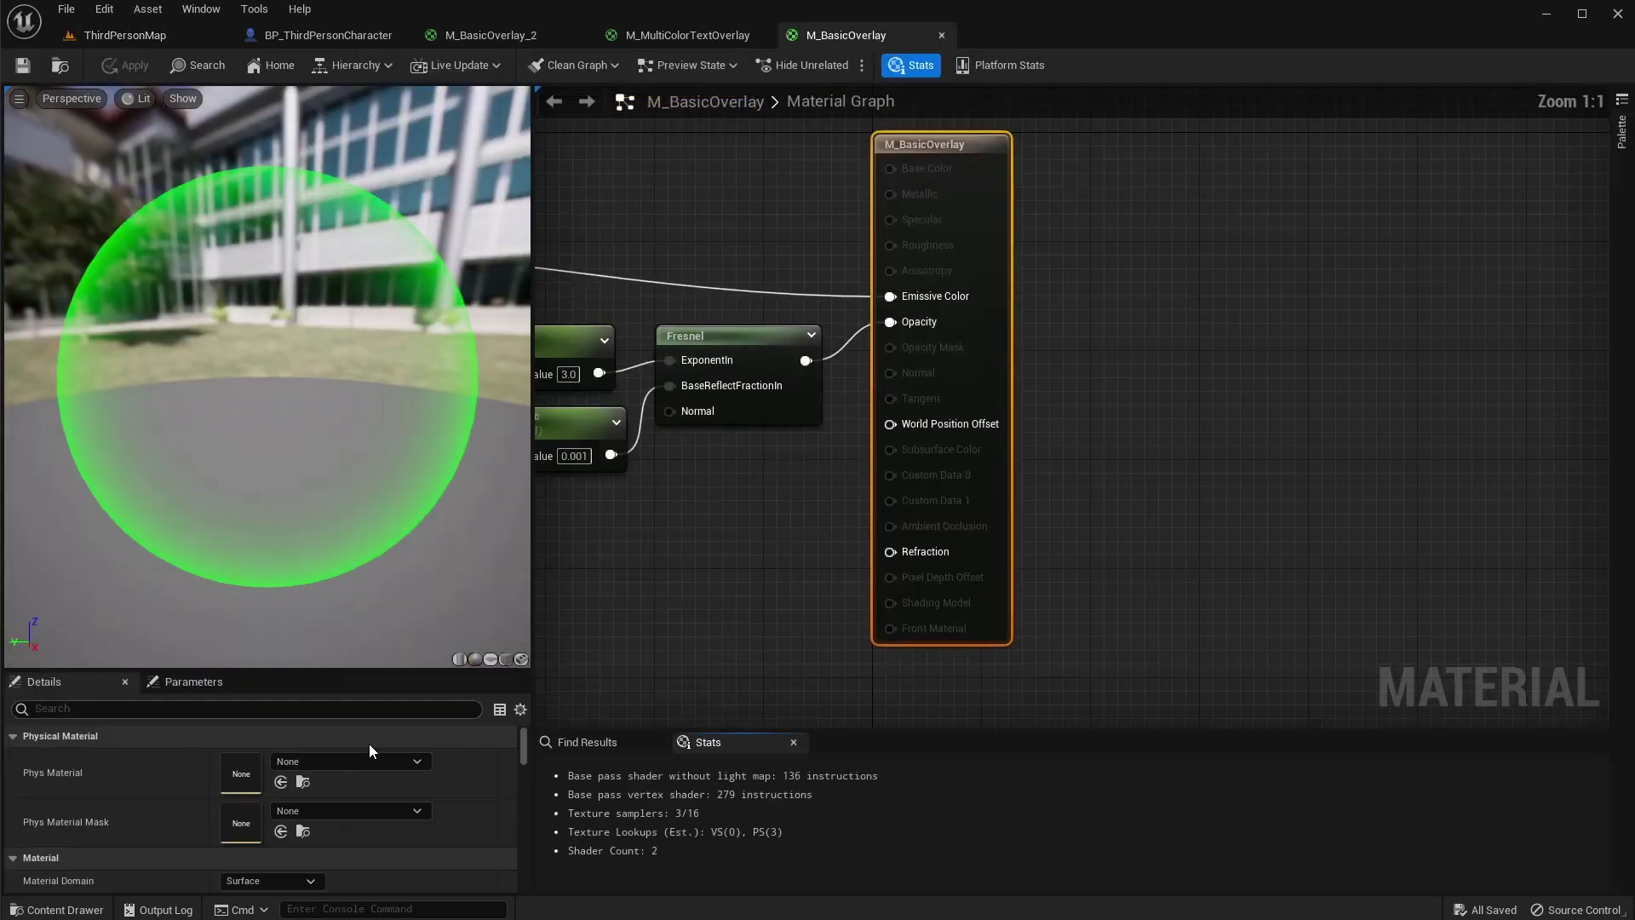
pyautogui.scroll(2, 678, 573)
pyautogui.scroll(-2, 681, 569)
pyautogui.moveTo(681, 569); pyautogui.dragTo(931, 546, button='right')
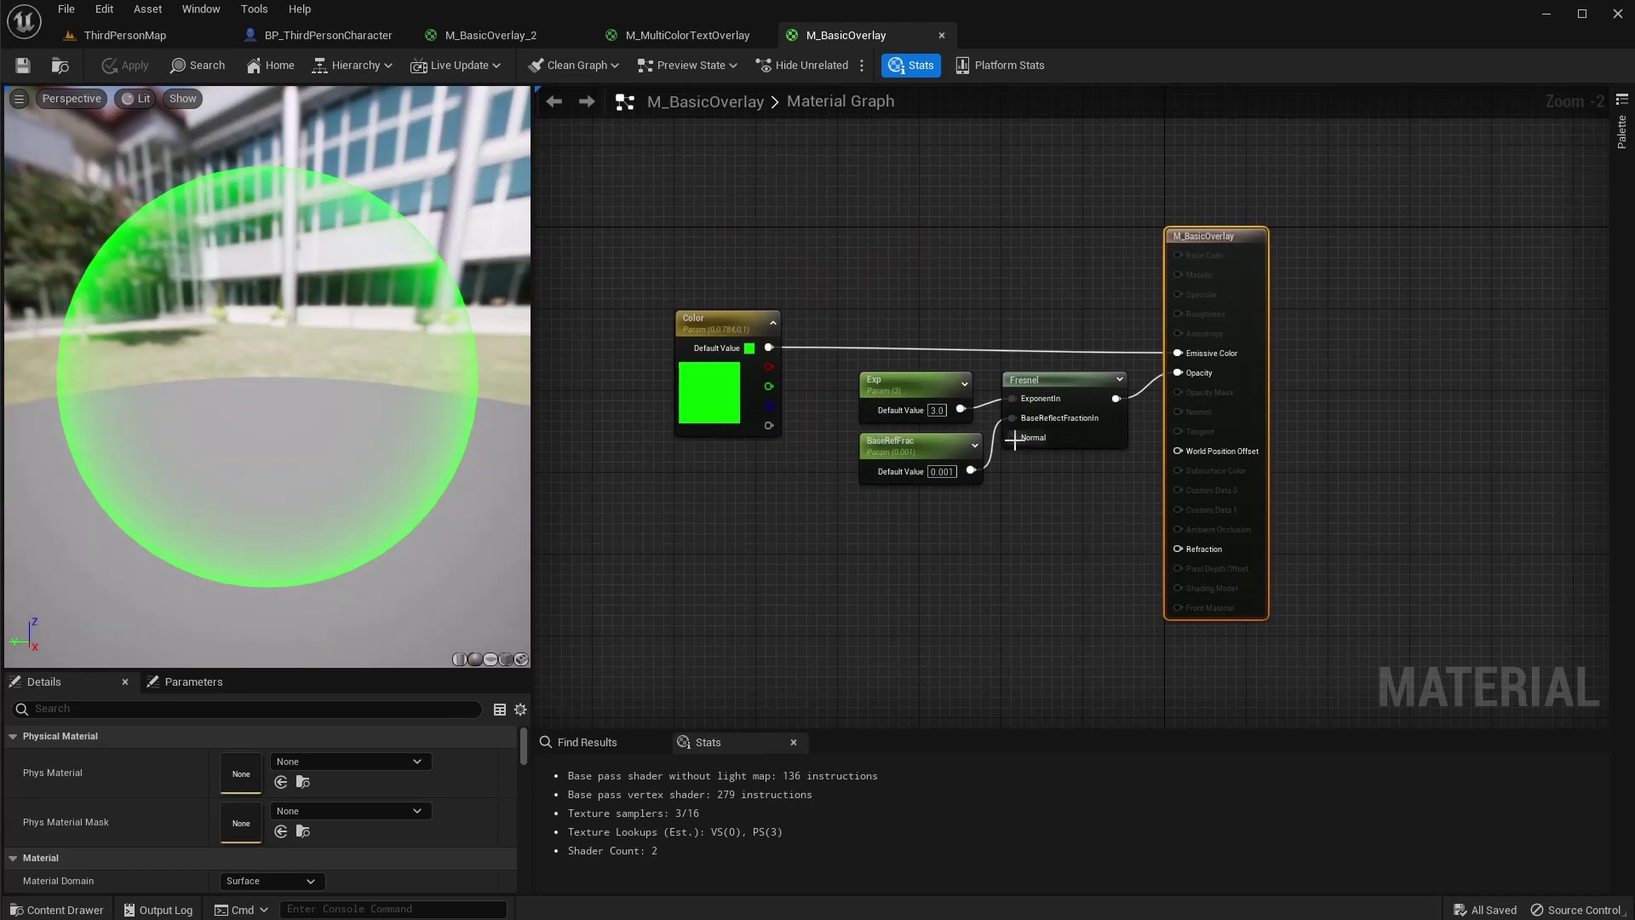
pyautogui.moveTo(954, 502); pyautogui.dragTo(987, 488, button='right')
pyautogui.scroll(2, 882, 468)
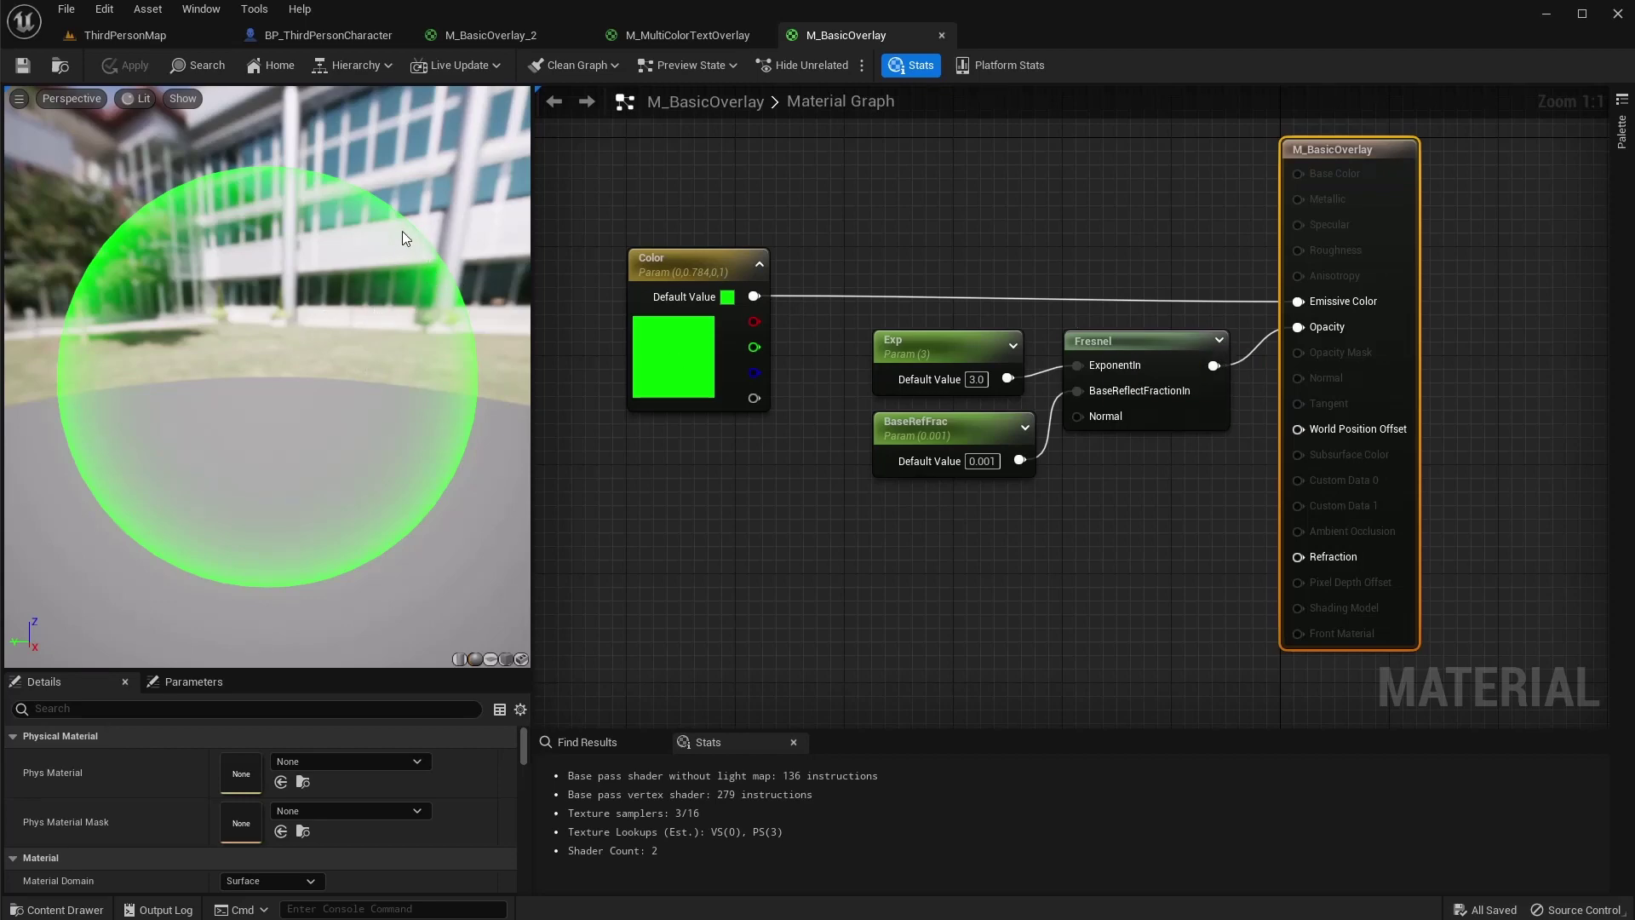
# Try Exp default values 1, 0, 5, 10, 50 and 1, settling on 3
pyautogui.click(976, 379)
pyautogui.write('1')
pyautogui.press('Return')
pyautogui.write('0')
pyautogui.press('Return')
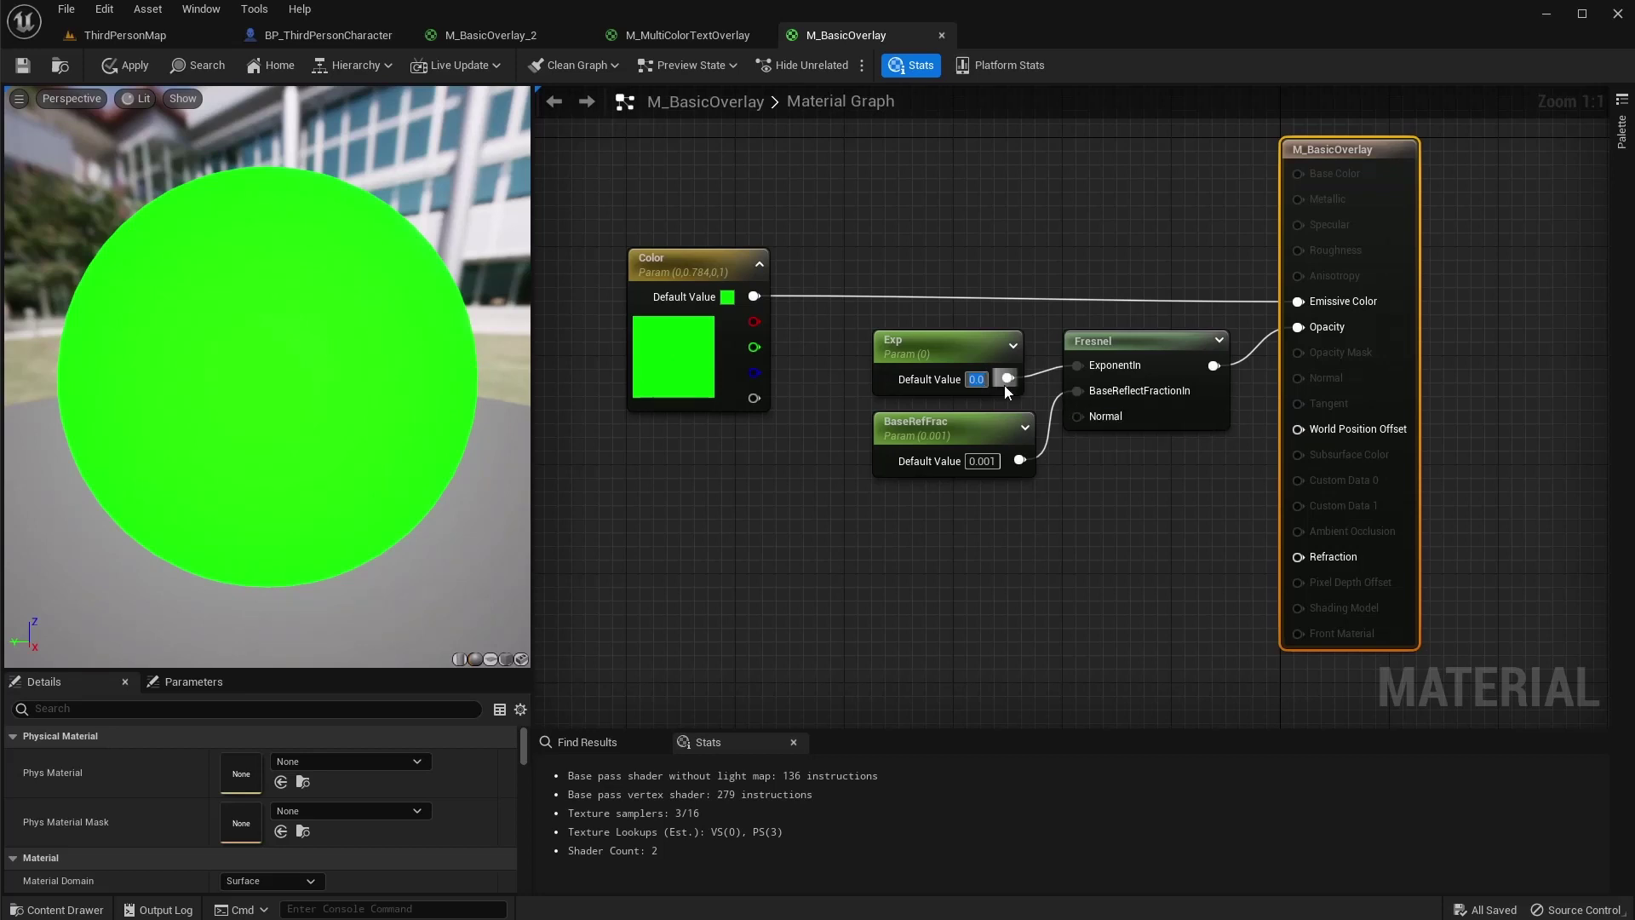
pyautogui.write('5')
pyautogui.press('Return')
pyautogui.write('10')
pyautogui.press('Return')
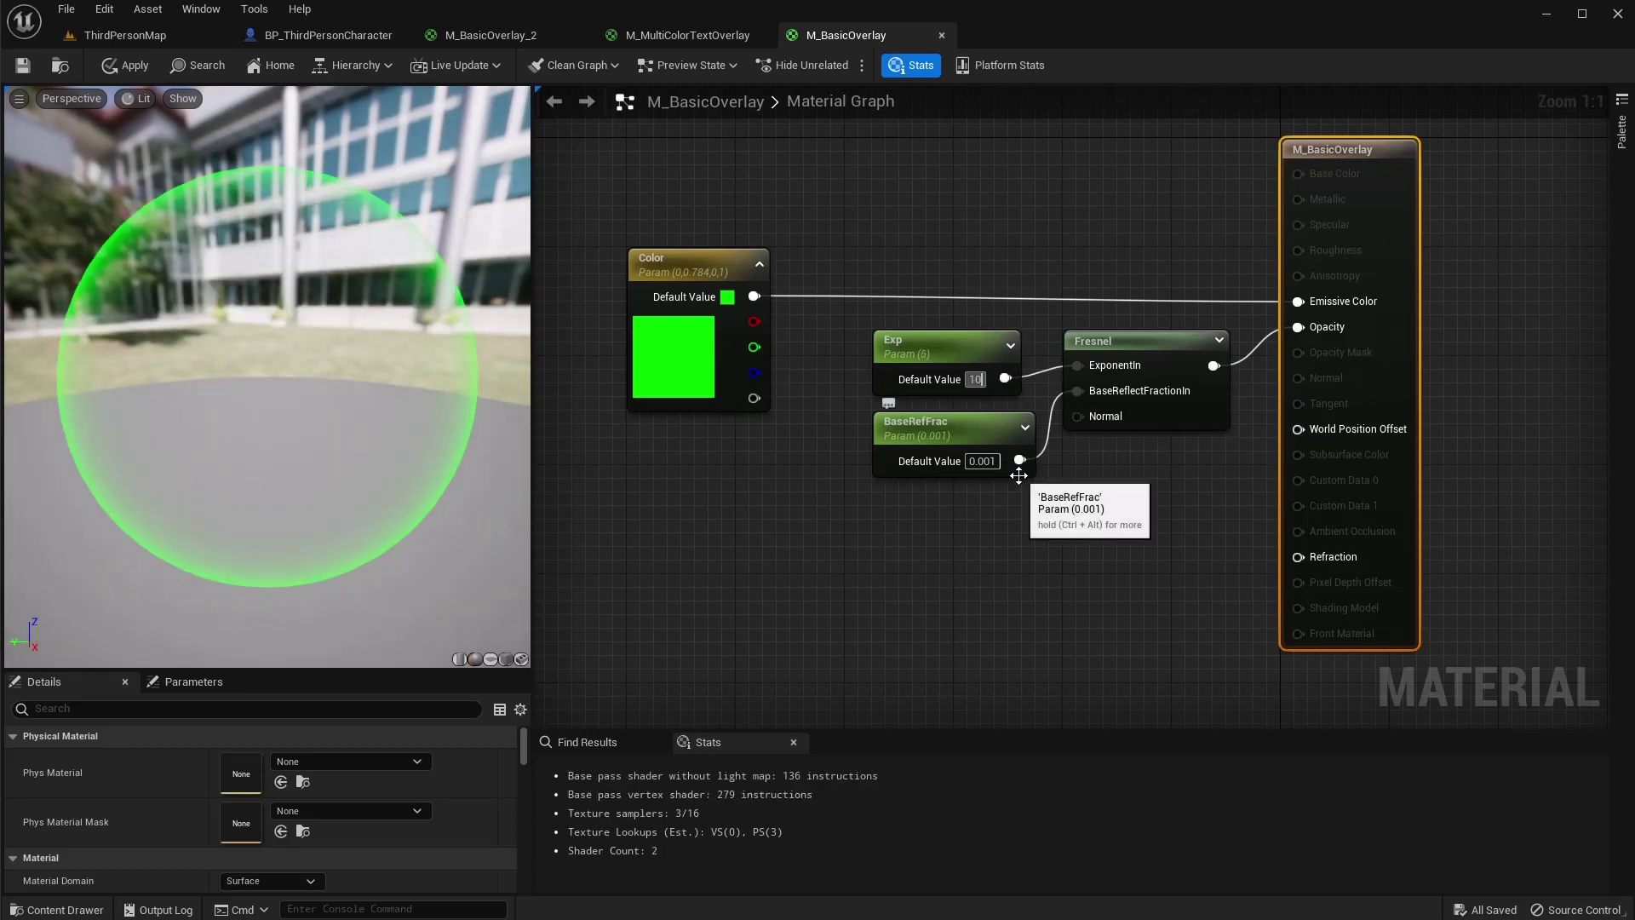
pyautogui.write('50')
pyautogui.press('Return')
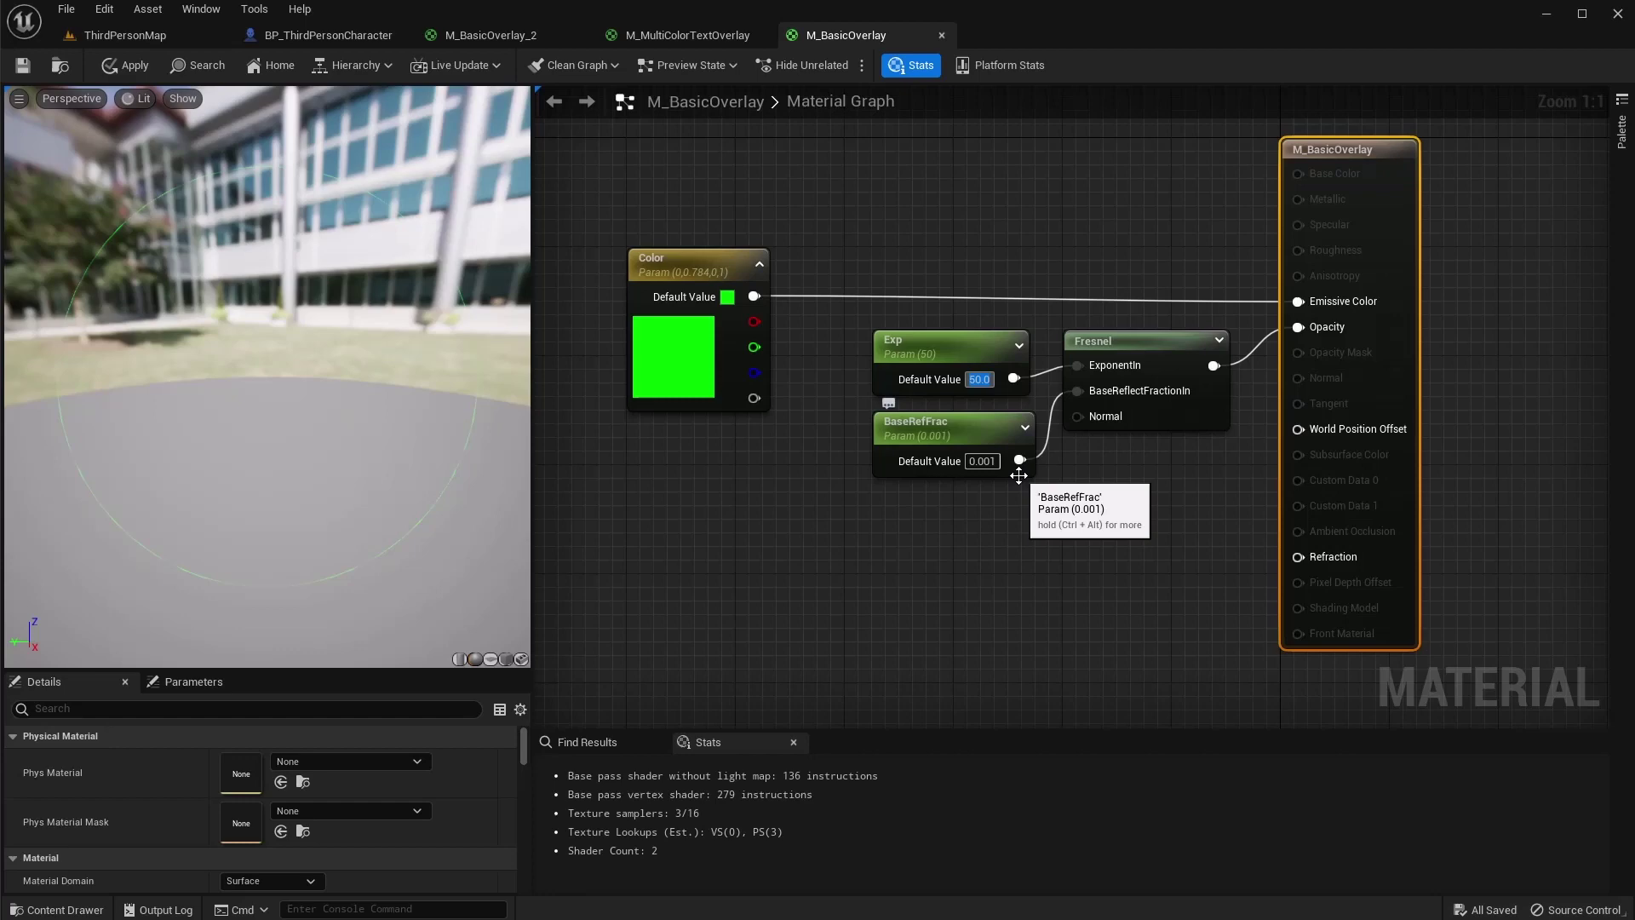
pyautogui.write('1')
pyautogui.press('Return')
pyautogui.write('3')
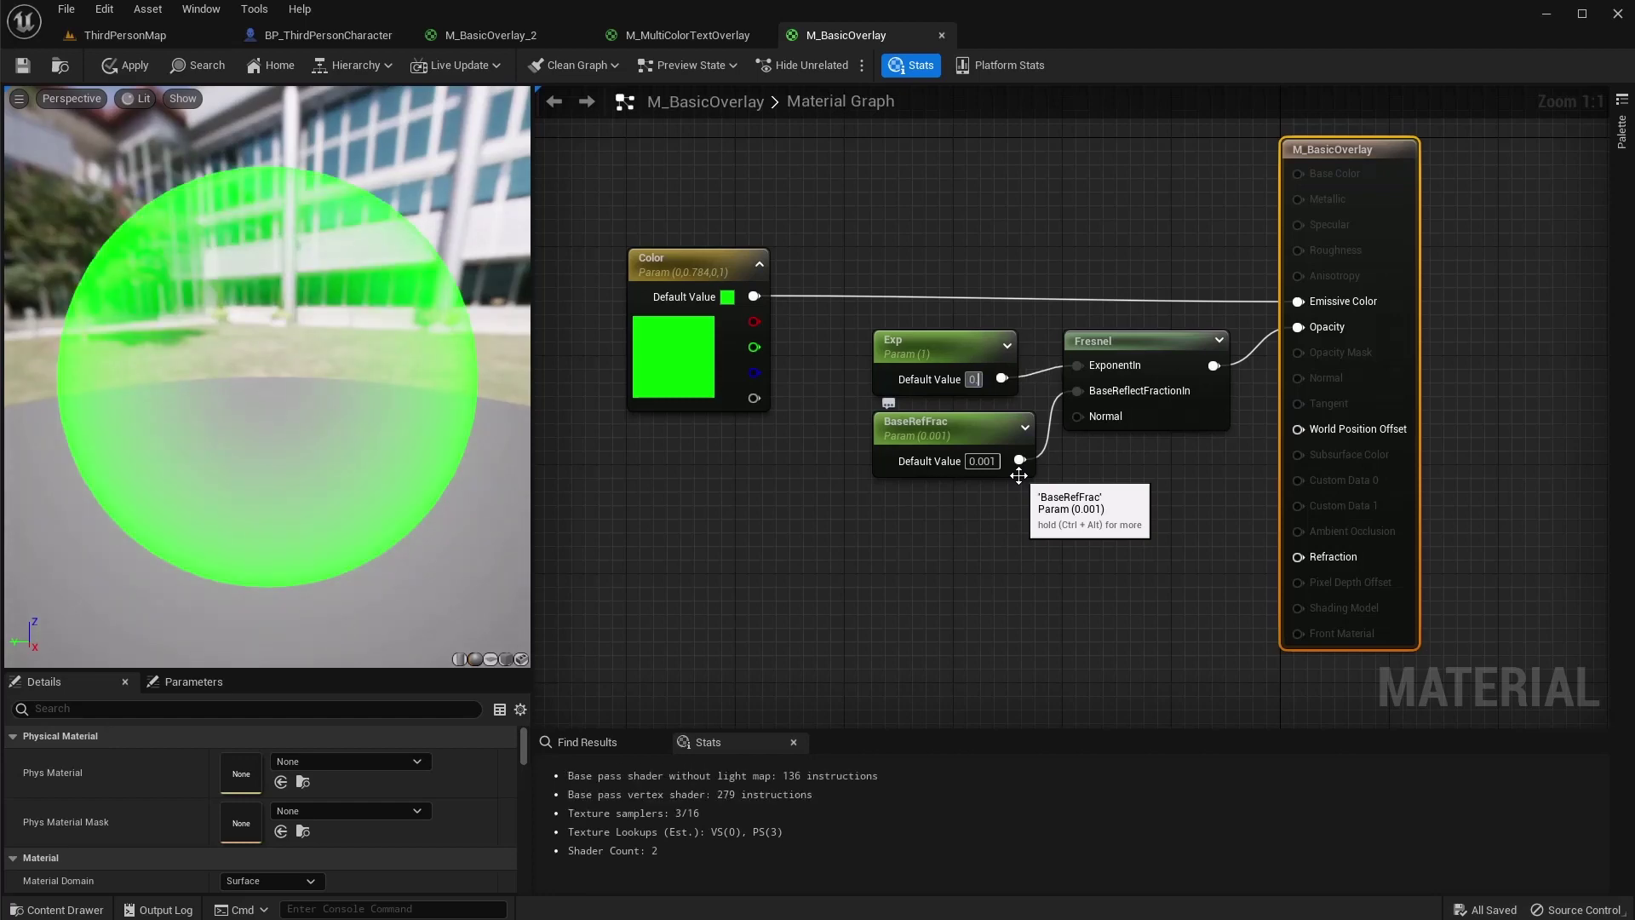
pyautogui.press('Return')
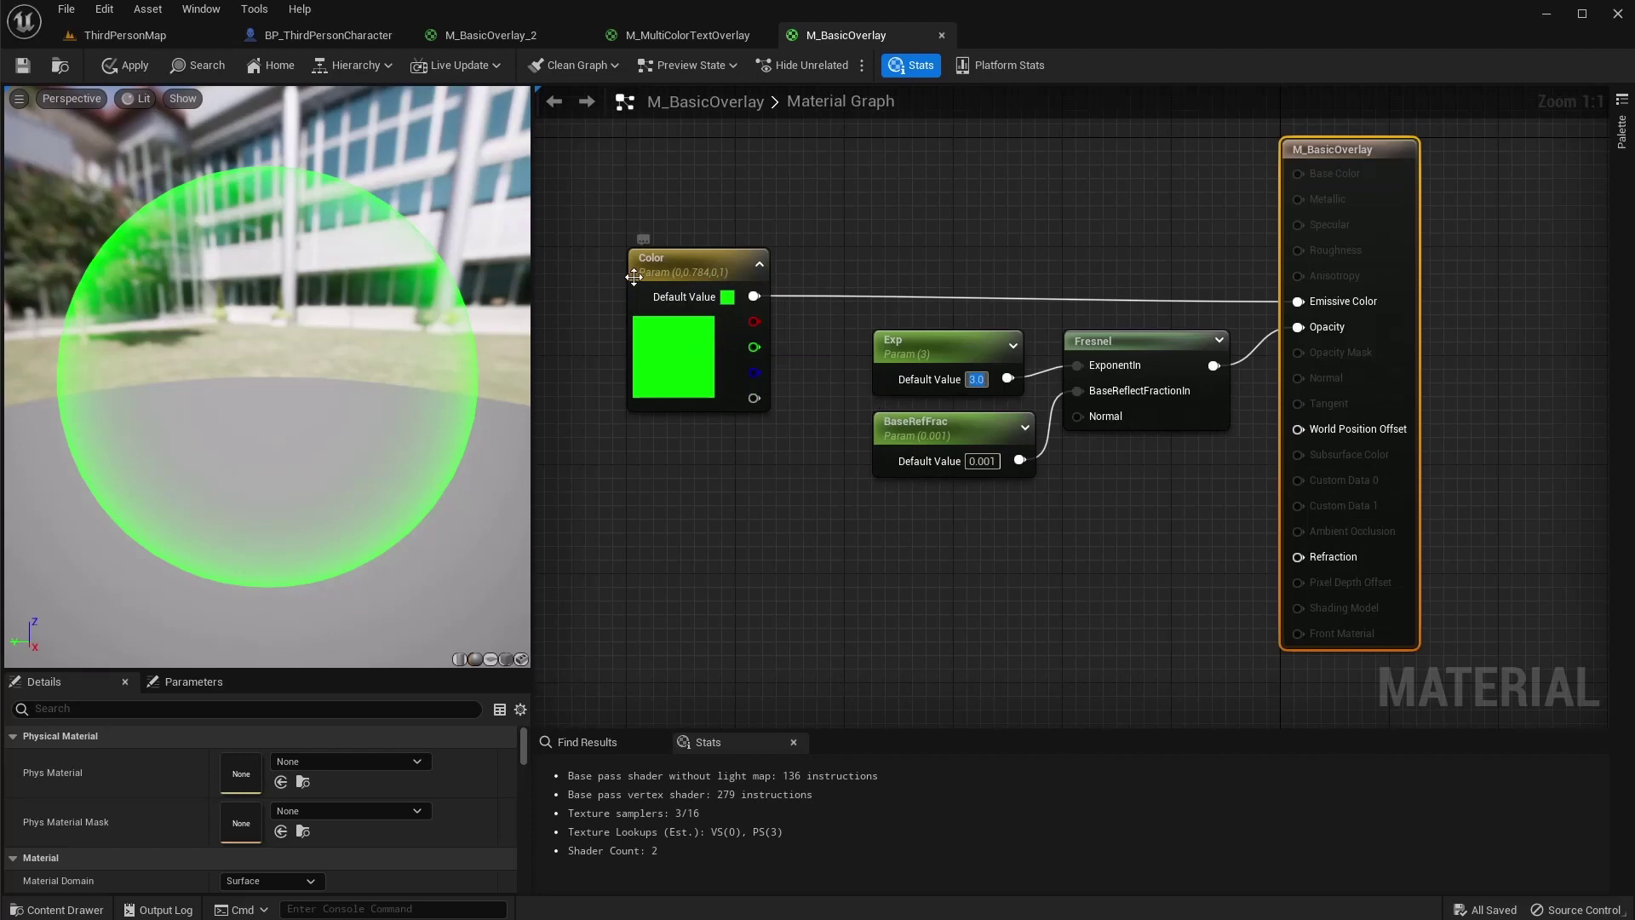
# Try BaseRefFrac values 0.1, 0.5, 0.1 and 0.001, then enter 0.0001
pyautogui.click(988, 462)
pyautogui.write('0.1')
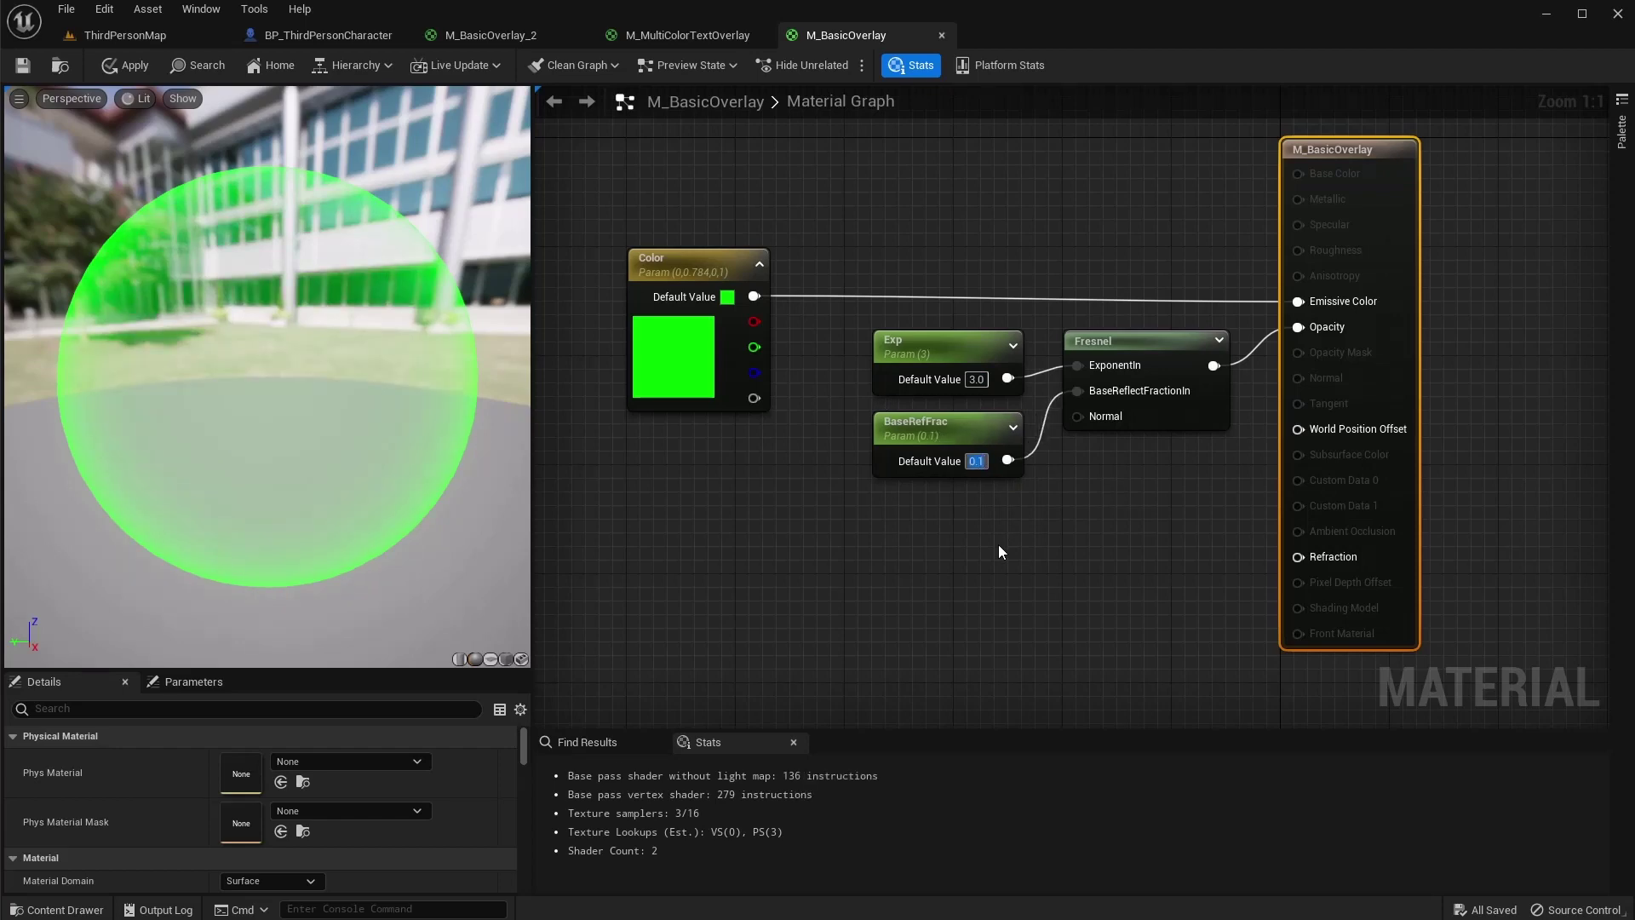
pyautogui.press('BackSpace')
pyautogui.write('5')
pyautogui.press('Return')
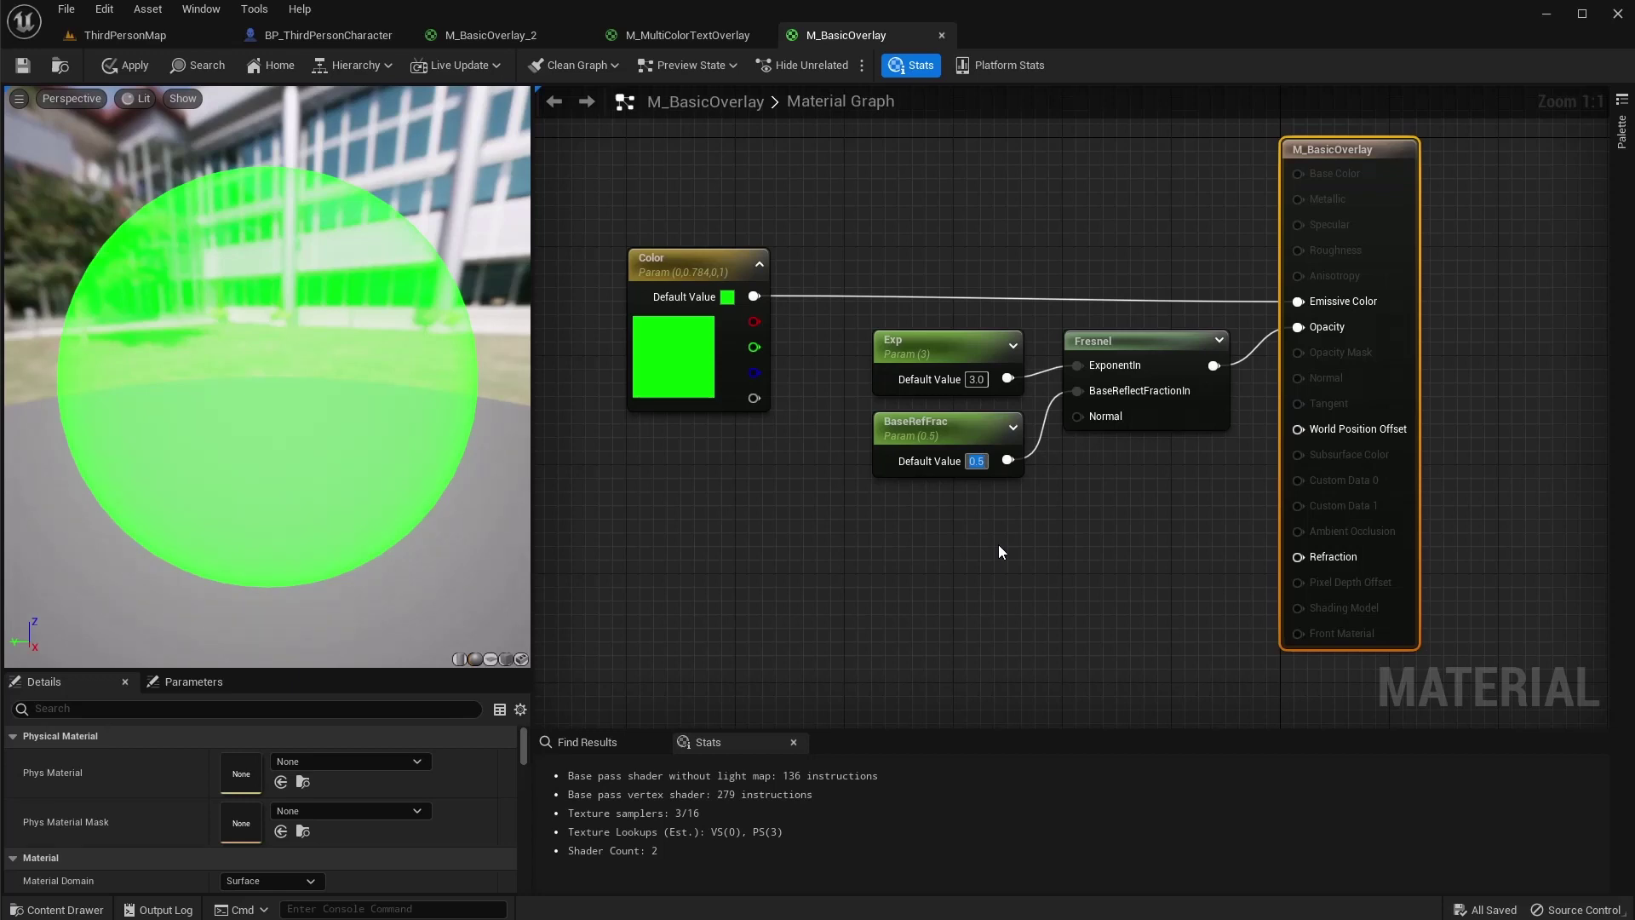
pyautogui.write('0.1')
pyautogui.press('Return')
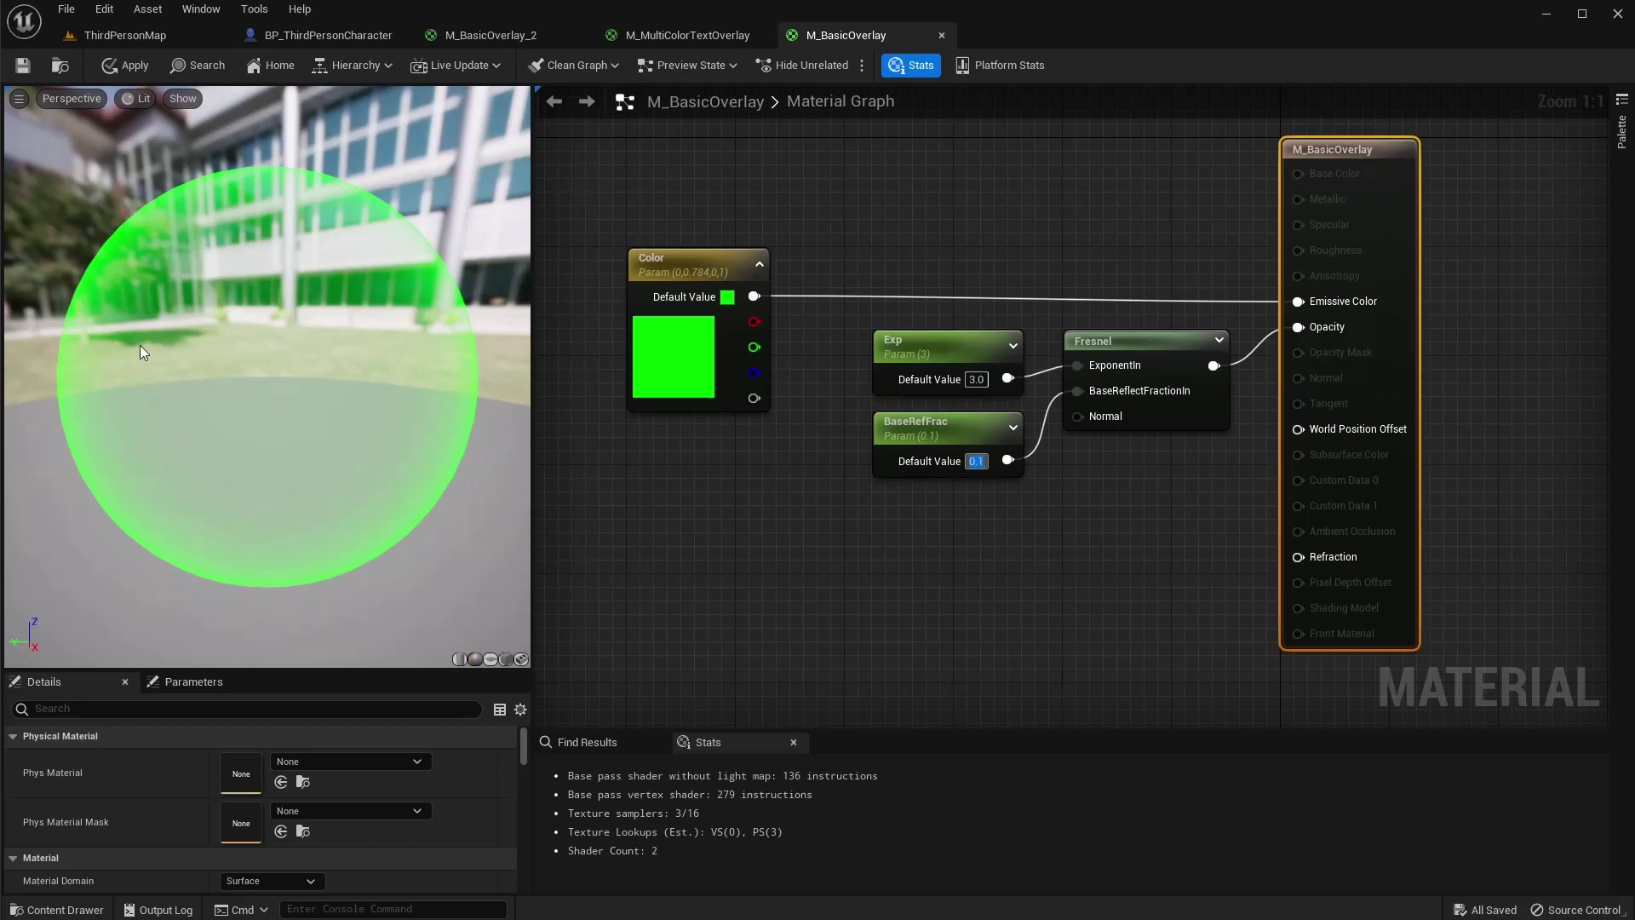
pyautogui.write('0.001')
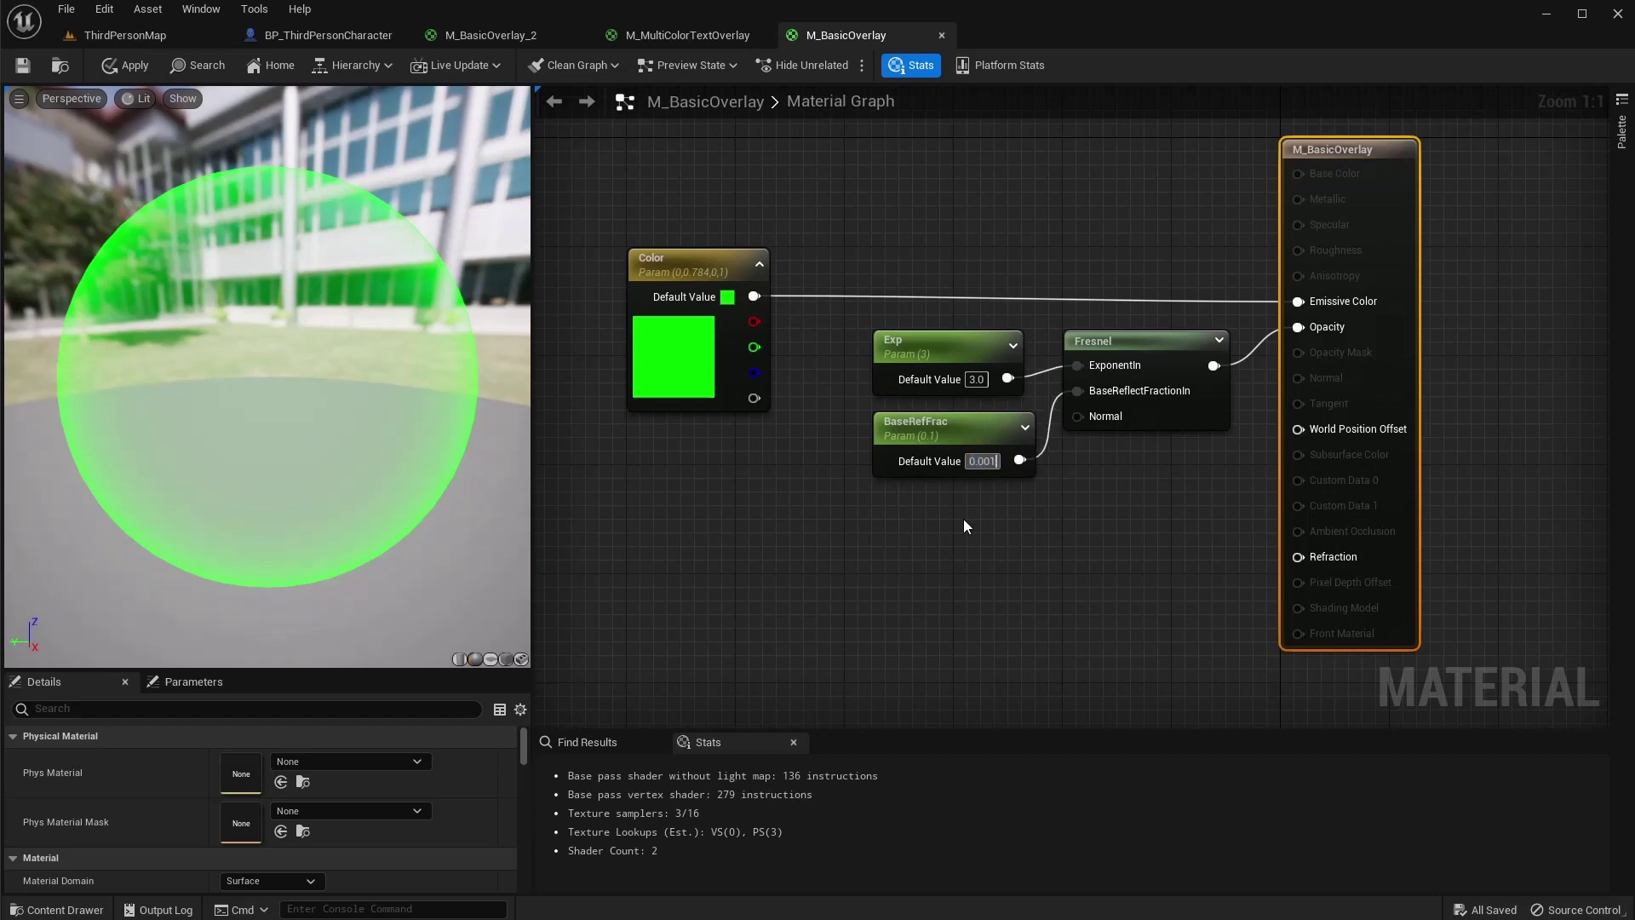
pyautogui.press('Return')
pyautogui.write('0.000')
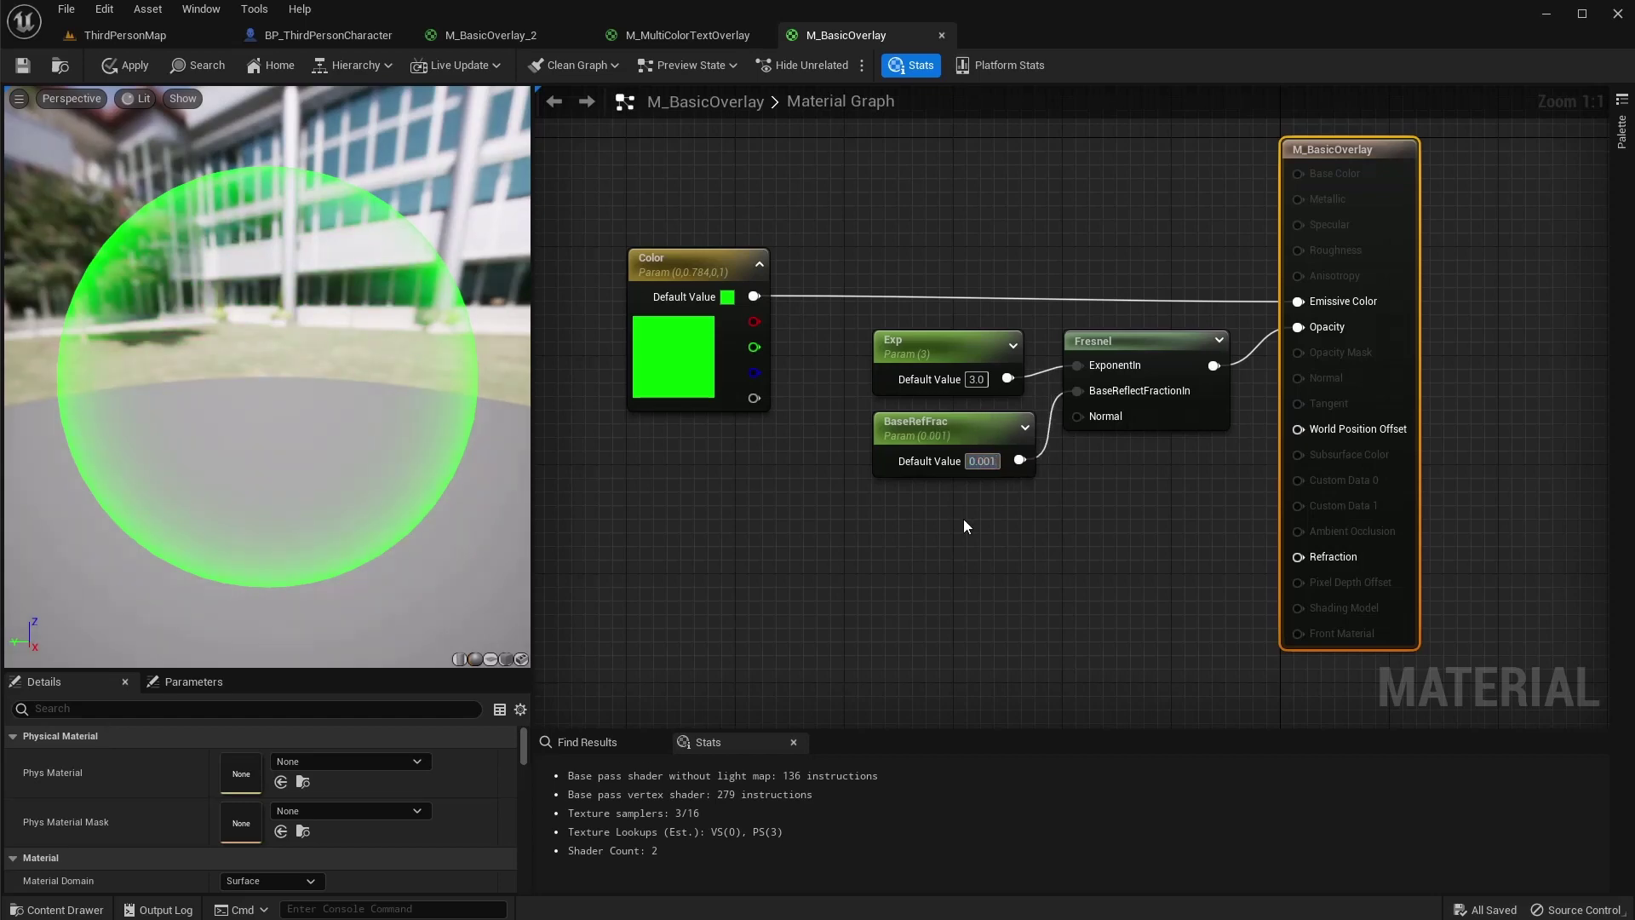
pyautogui.write('1')
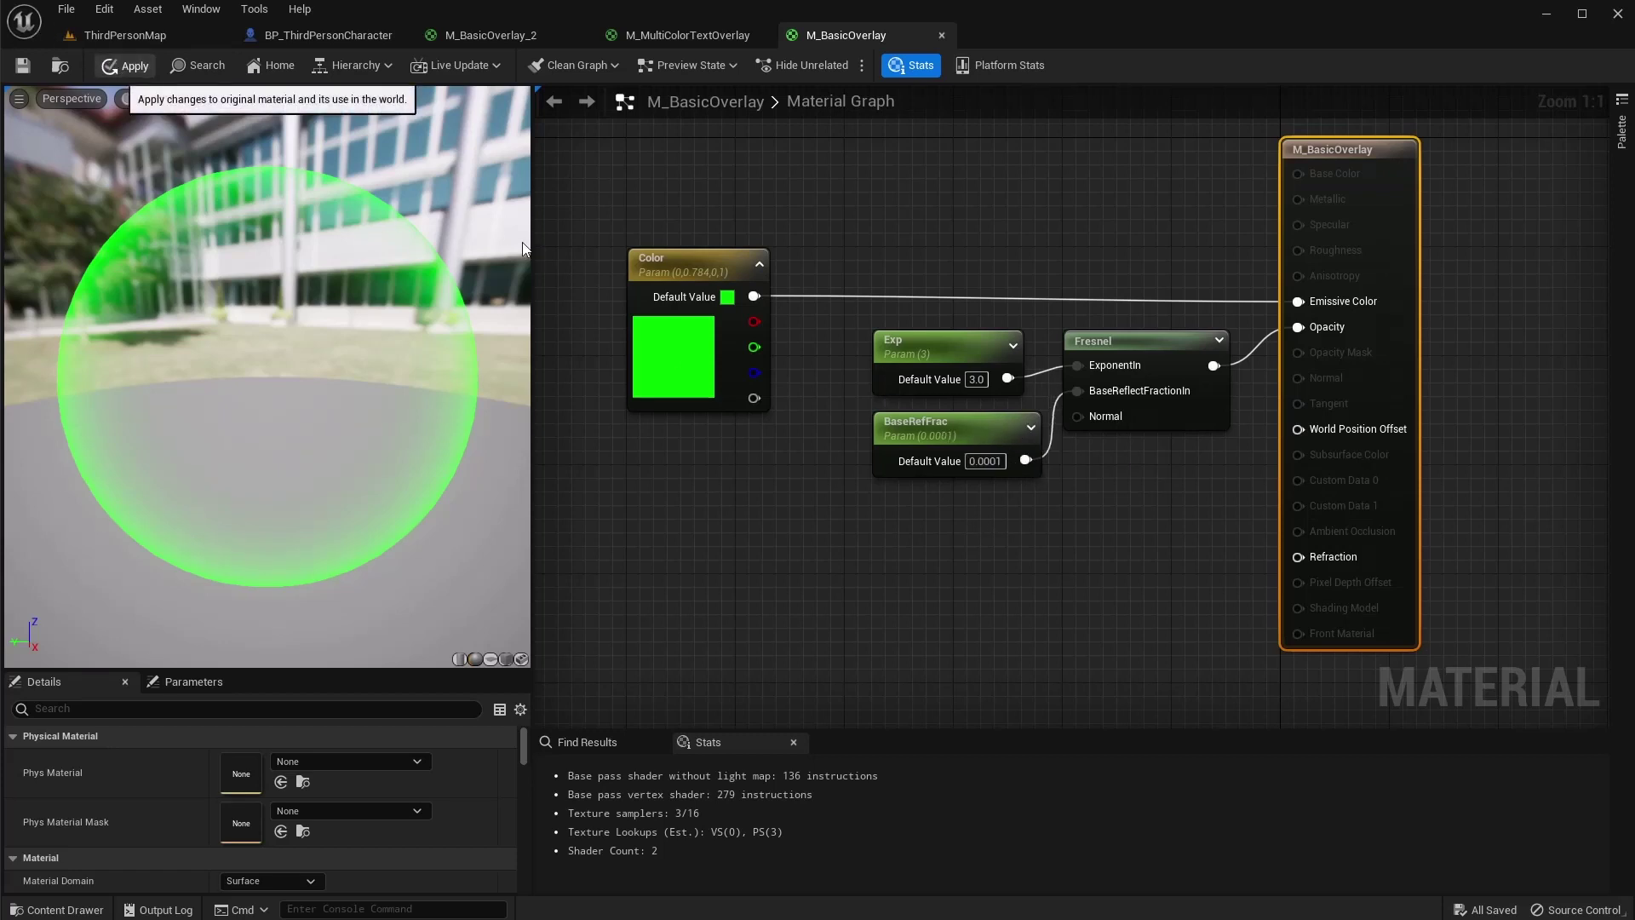
# Apply and save the M_BasicOverlay material, then return to the level
pyautogui.click(128, 66)
pyautogui.click(27, 75)
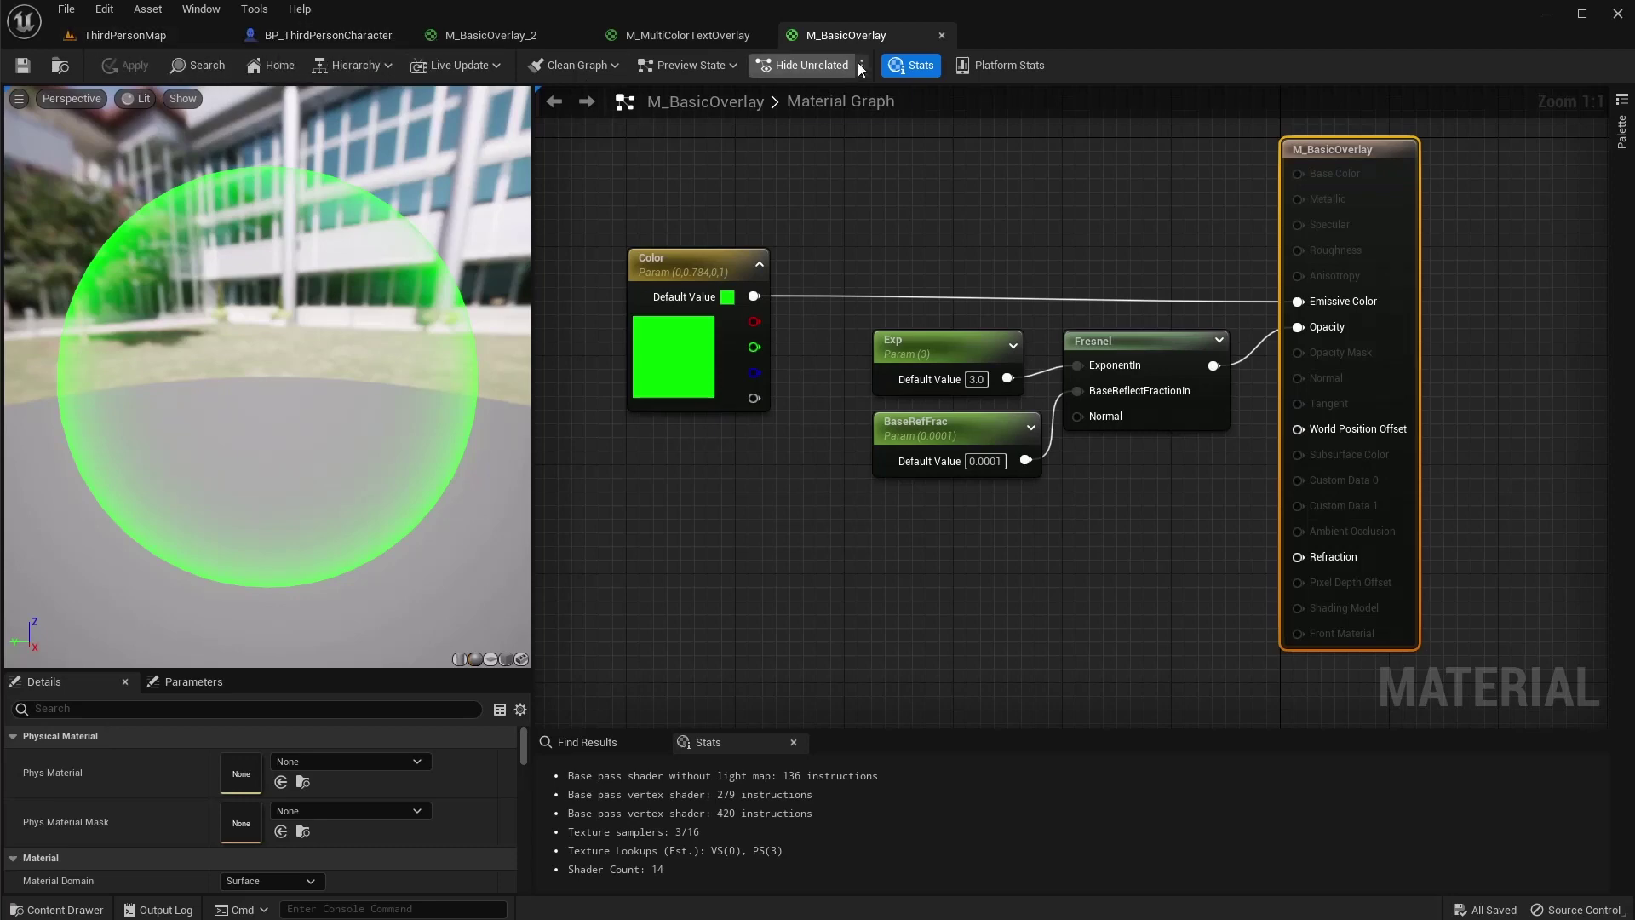
pyautogui.click(350, 38)
pyautogui.click(109, 34)
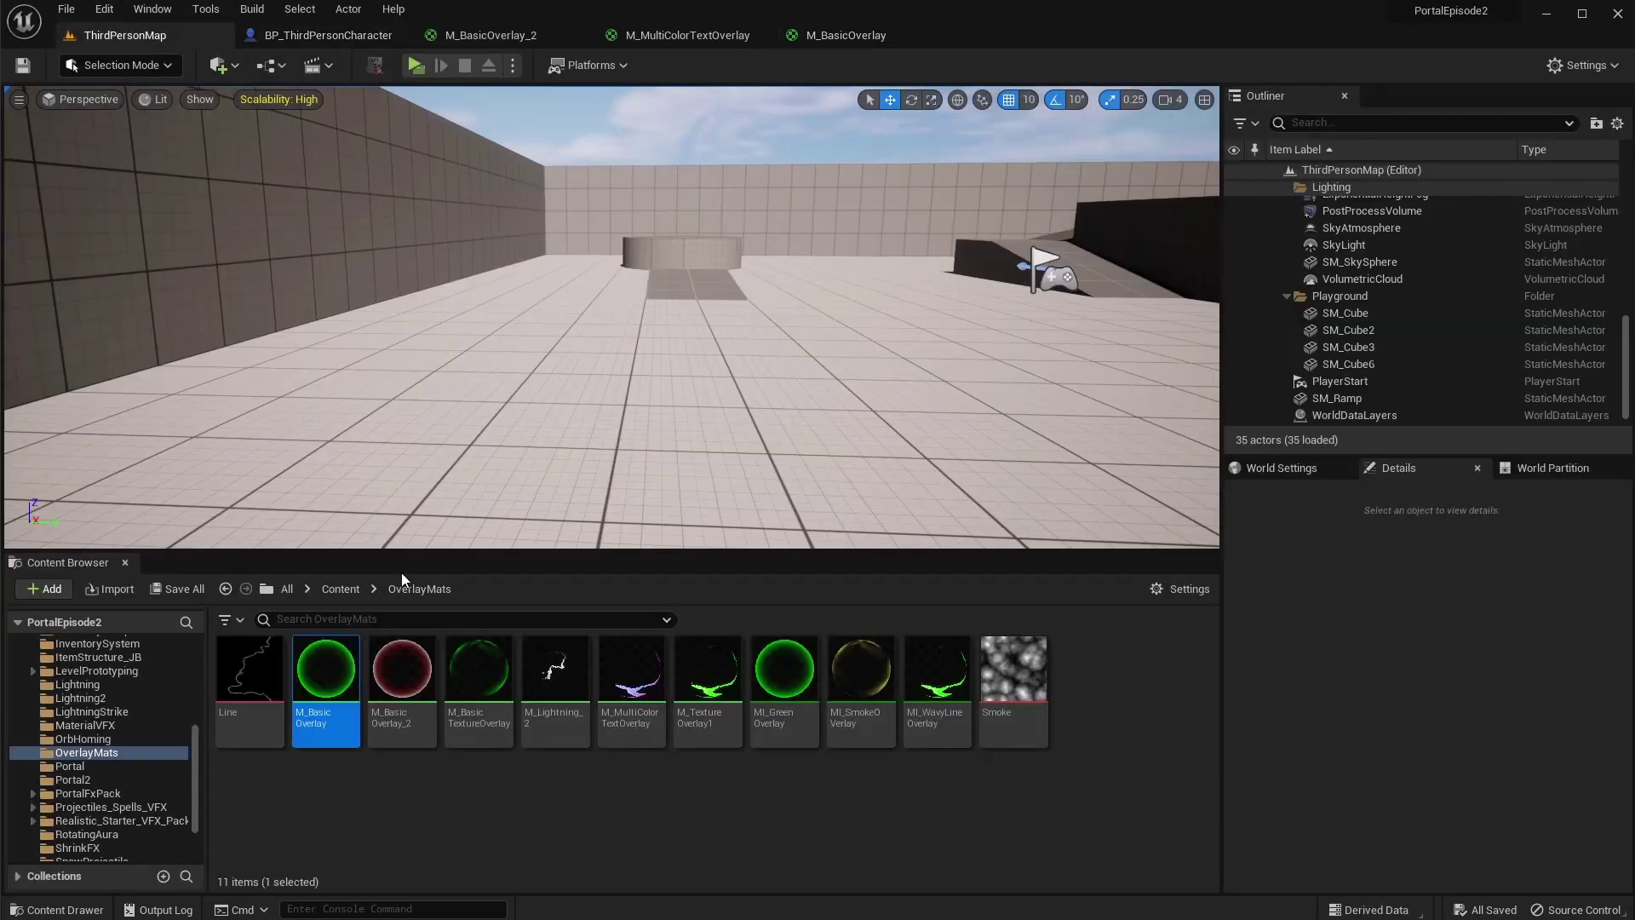
# Create a material instance of M_BasicOverlay named M_TestOverlay1
pyautogui.rightClick(338, 690)
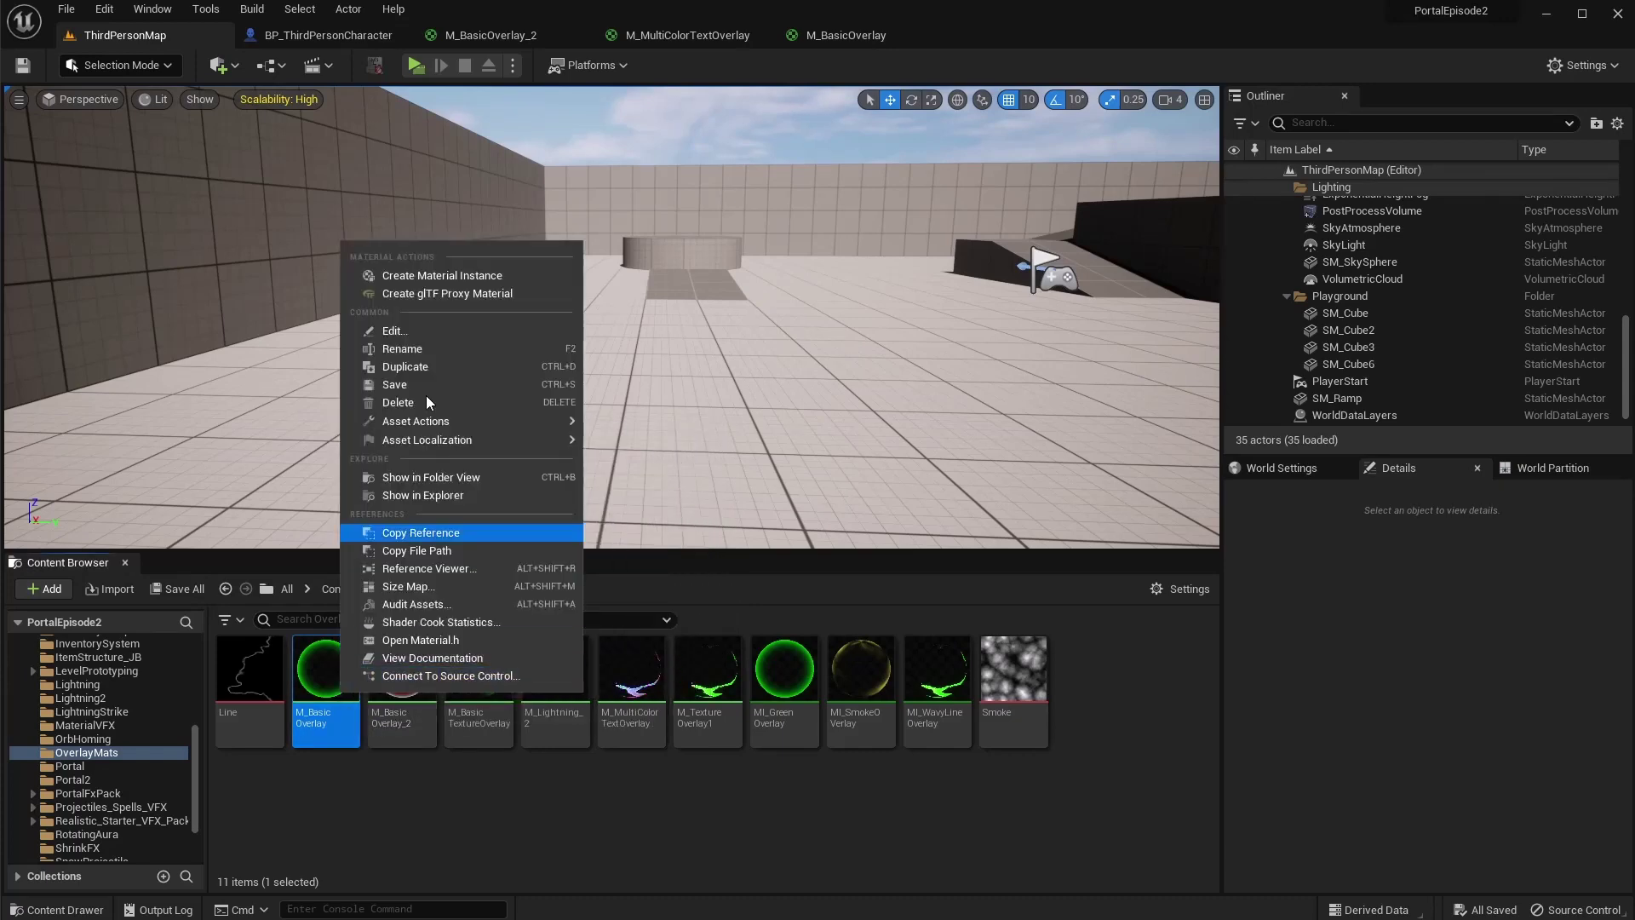
pyautogui.click(443, 278)
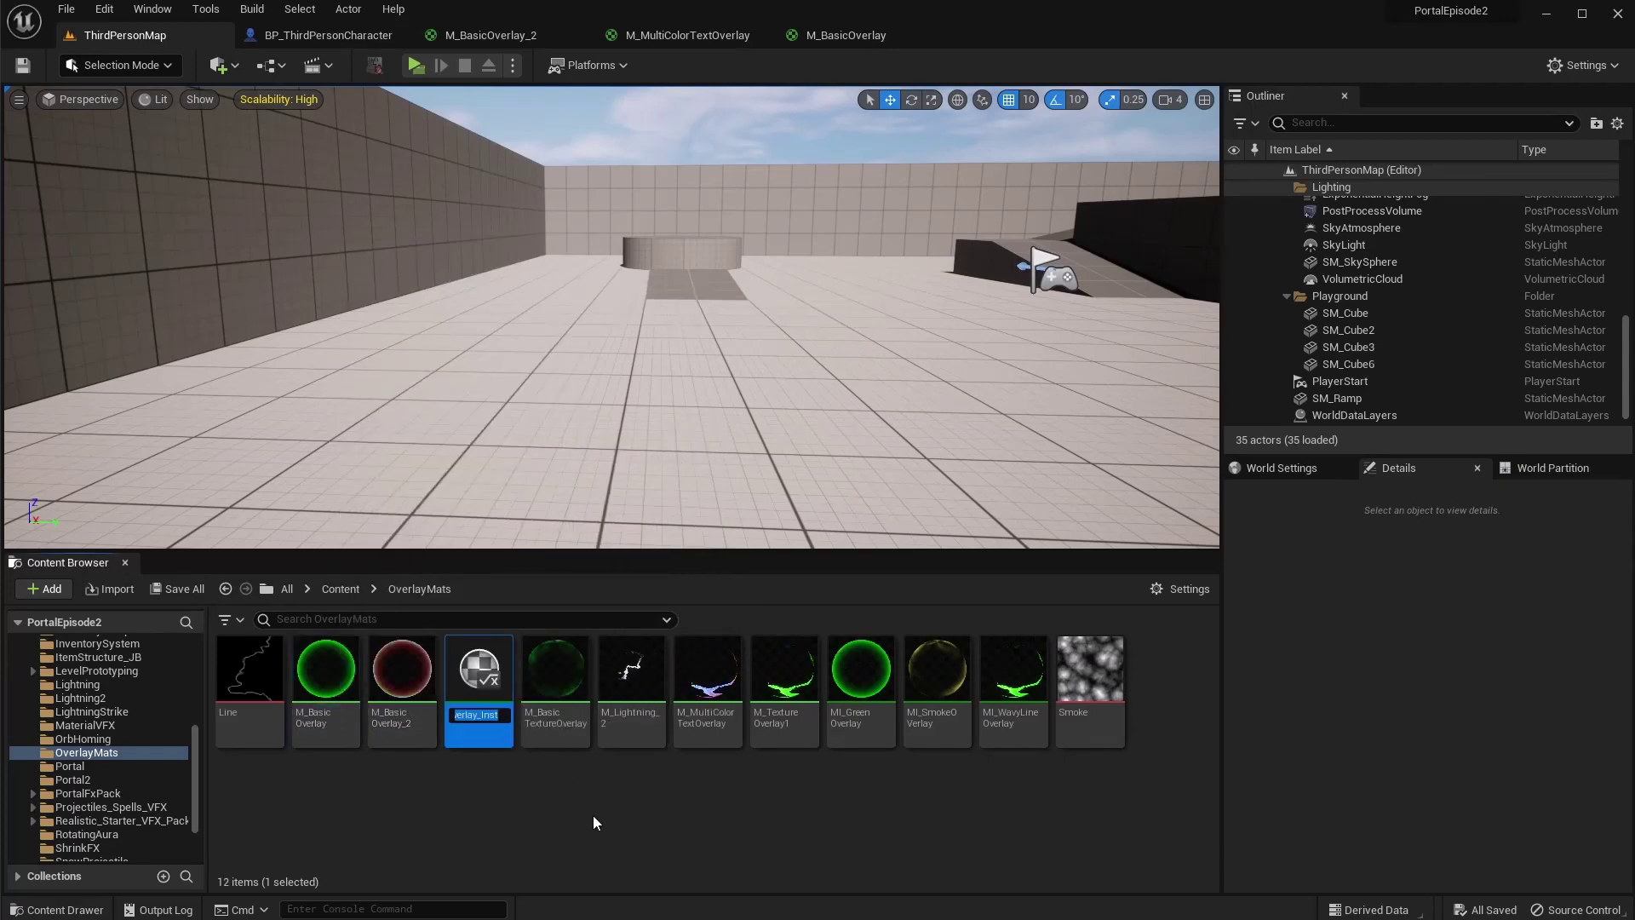
pyautogui.write('M_TestOverlay1')
pyautogui.press('Return')
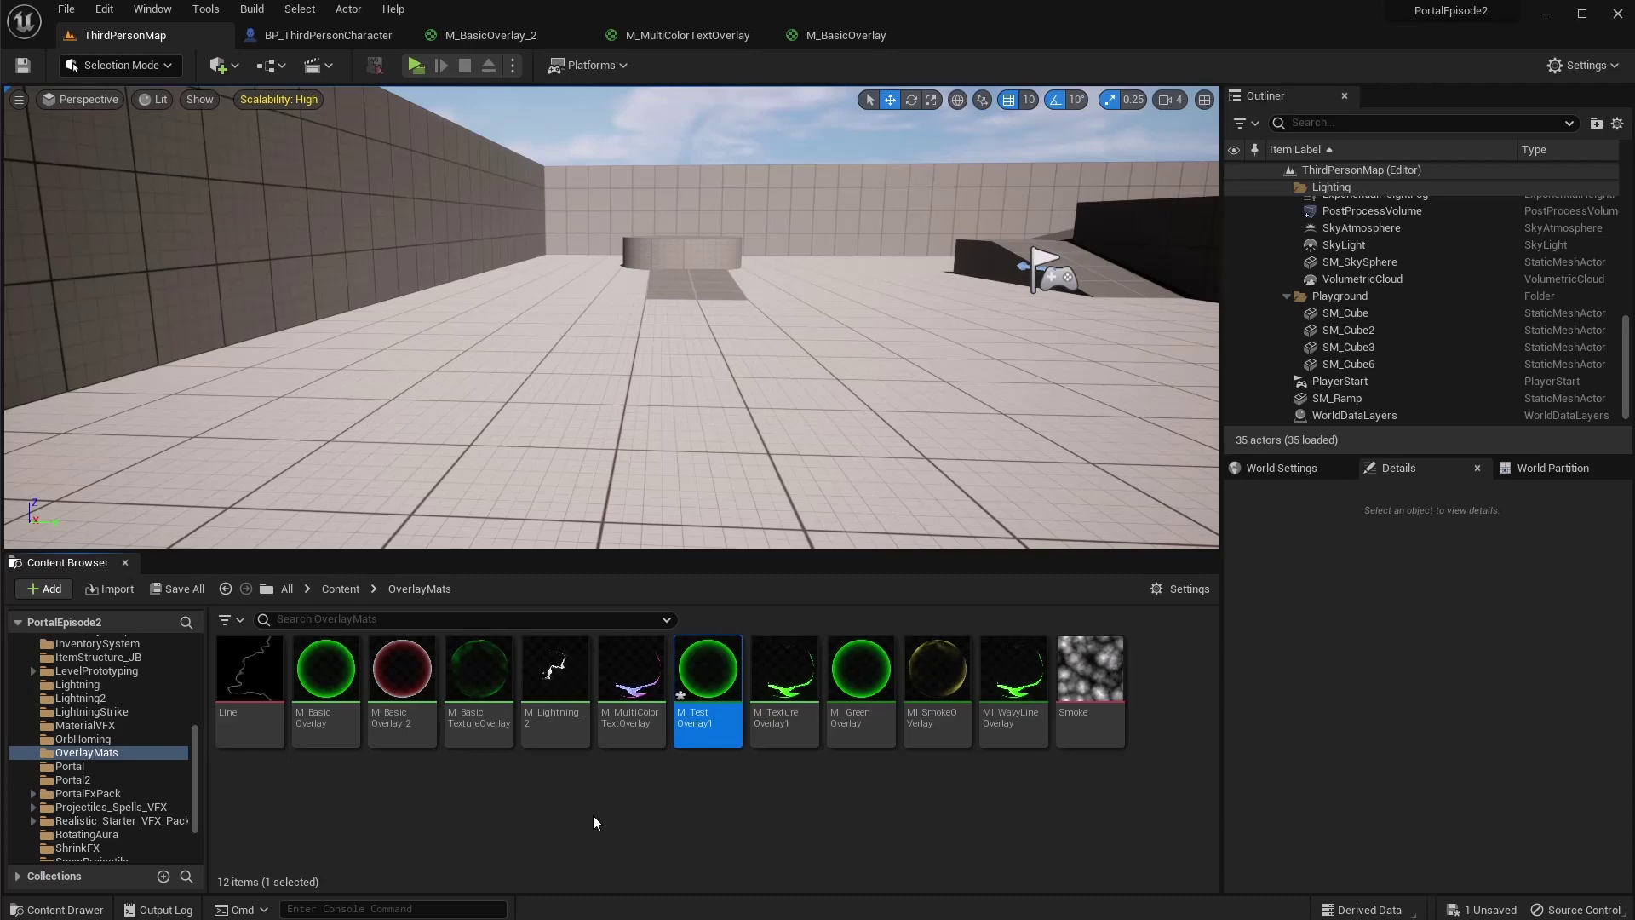
# Open M_TestOverlay1 and enable overrides for BaseRefFrac, Exp and Color
pyautogui.doubleClick(707, 672)
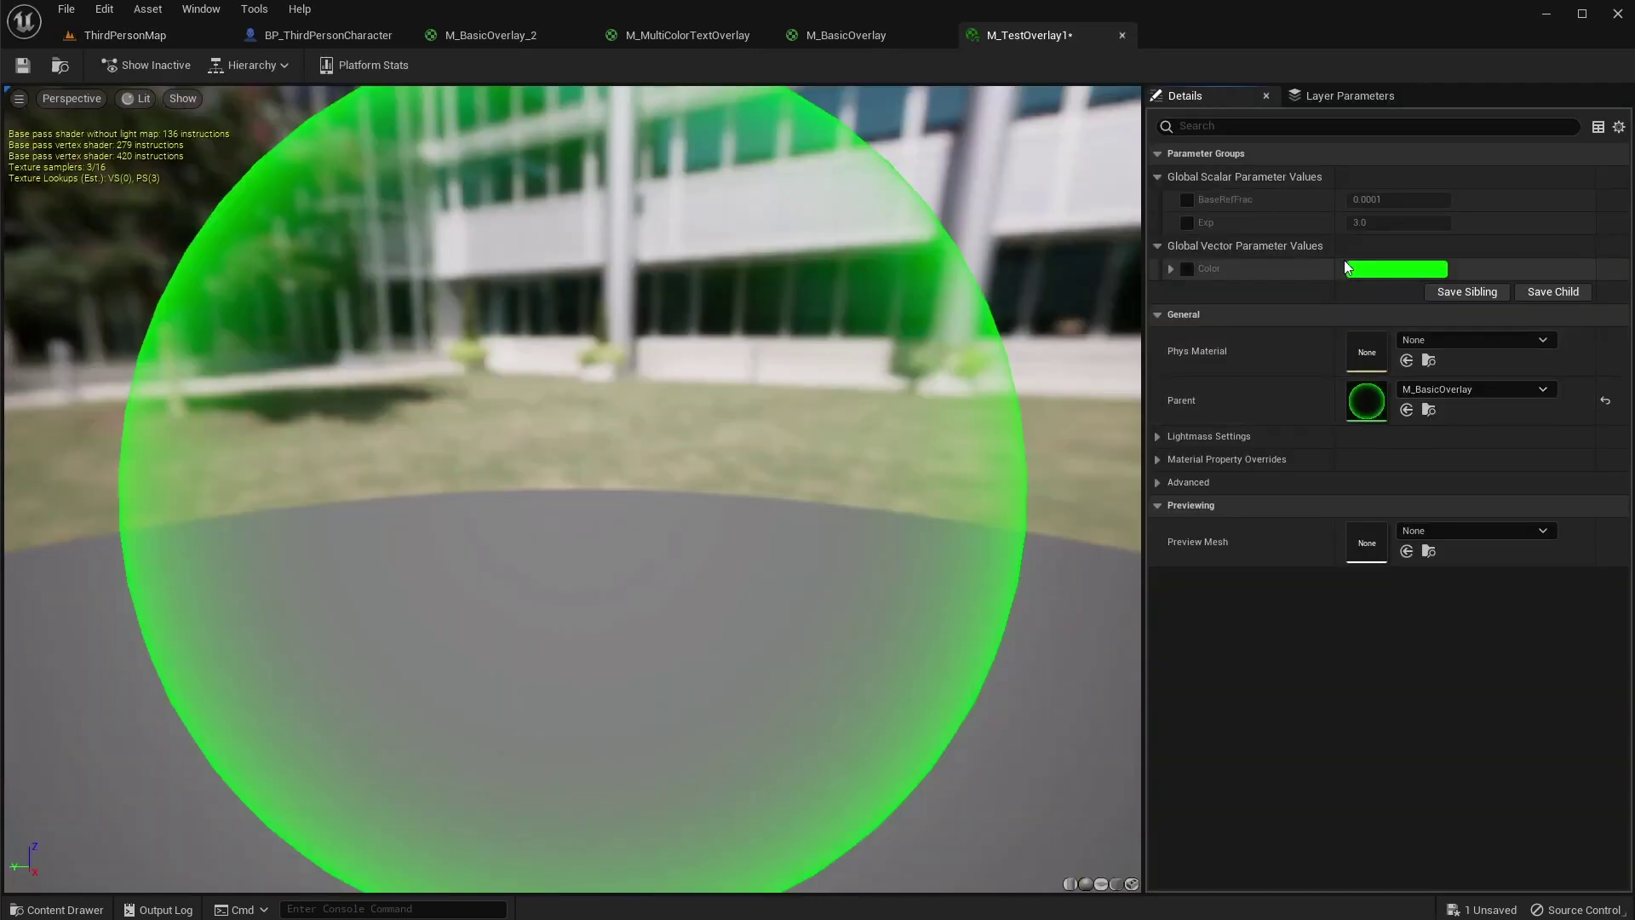
pyautogui.click(1186, 199)
pyautogui.click(1187, 222)
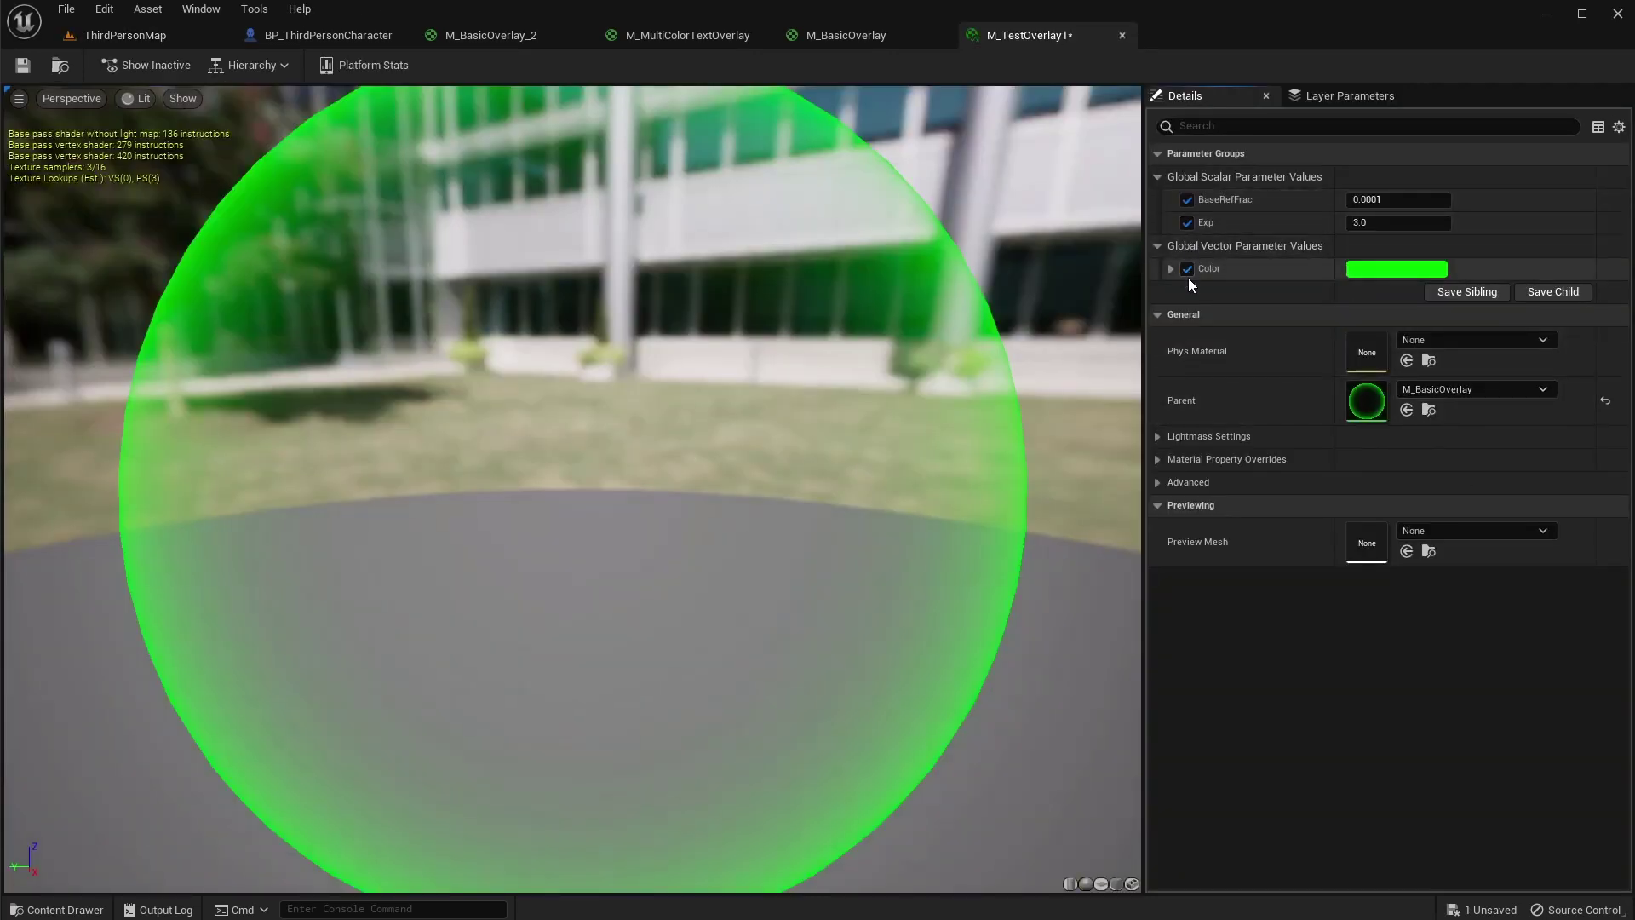
pyautogui.click(1187, 269)
# Change the overlay colour from green to blue, lower Exp to about 0.78, and save
pyautogui.click(1409, 270)
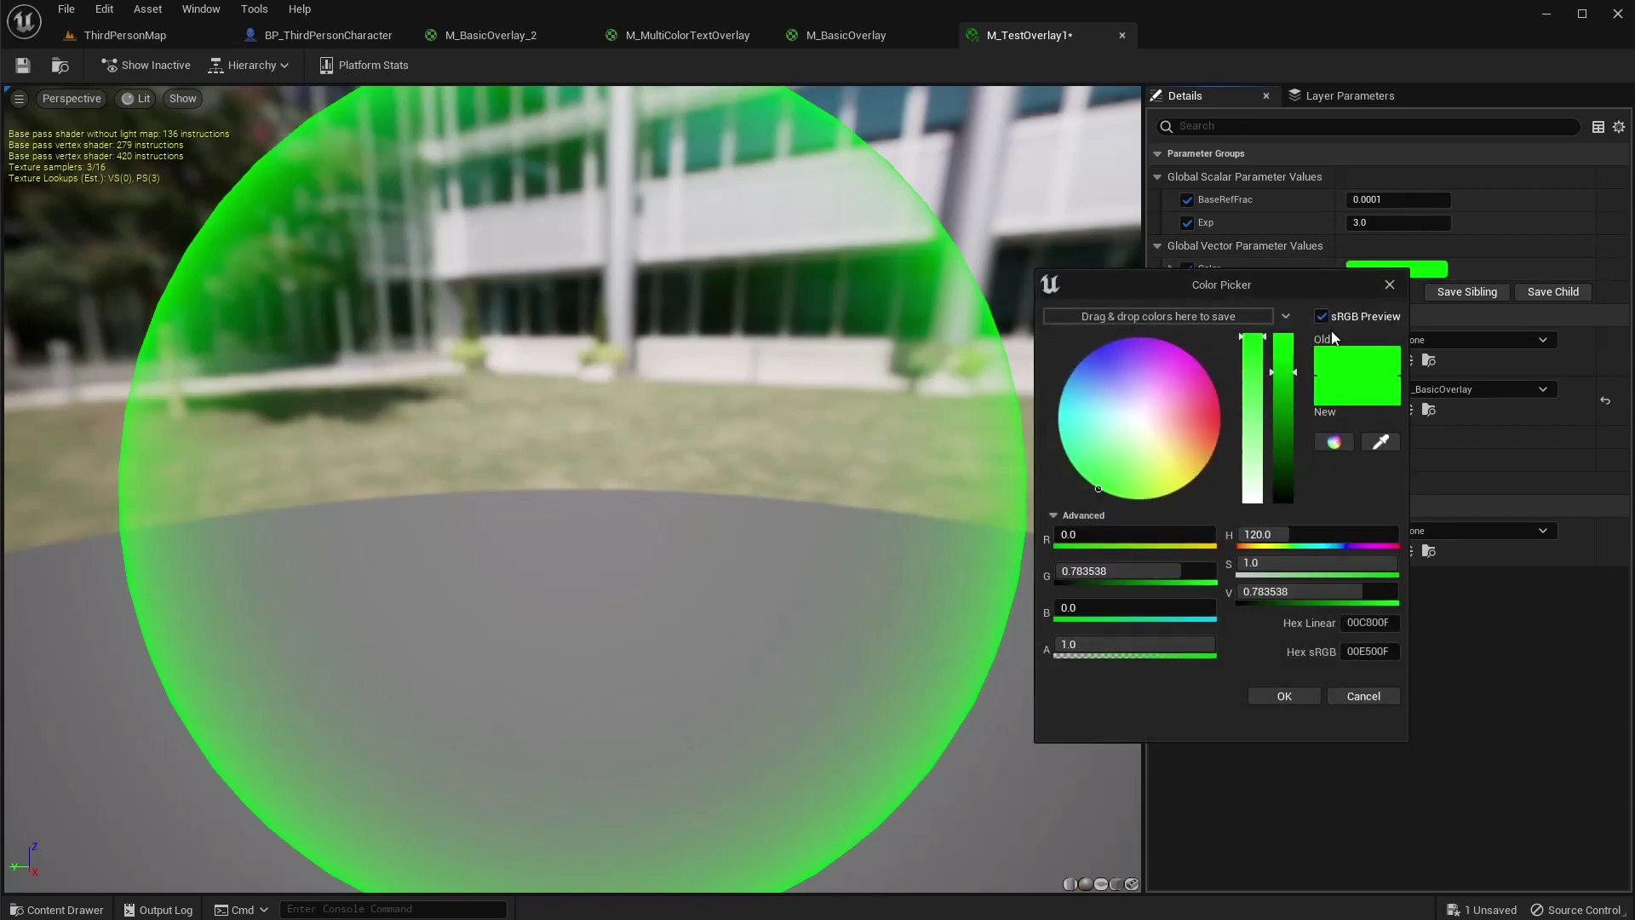
pyautogui.moveTo(1132, 379); pyautogui.dragTo(1101, 346)
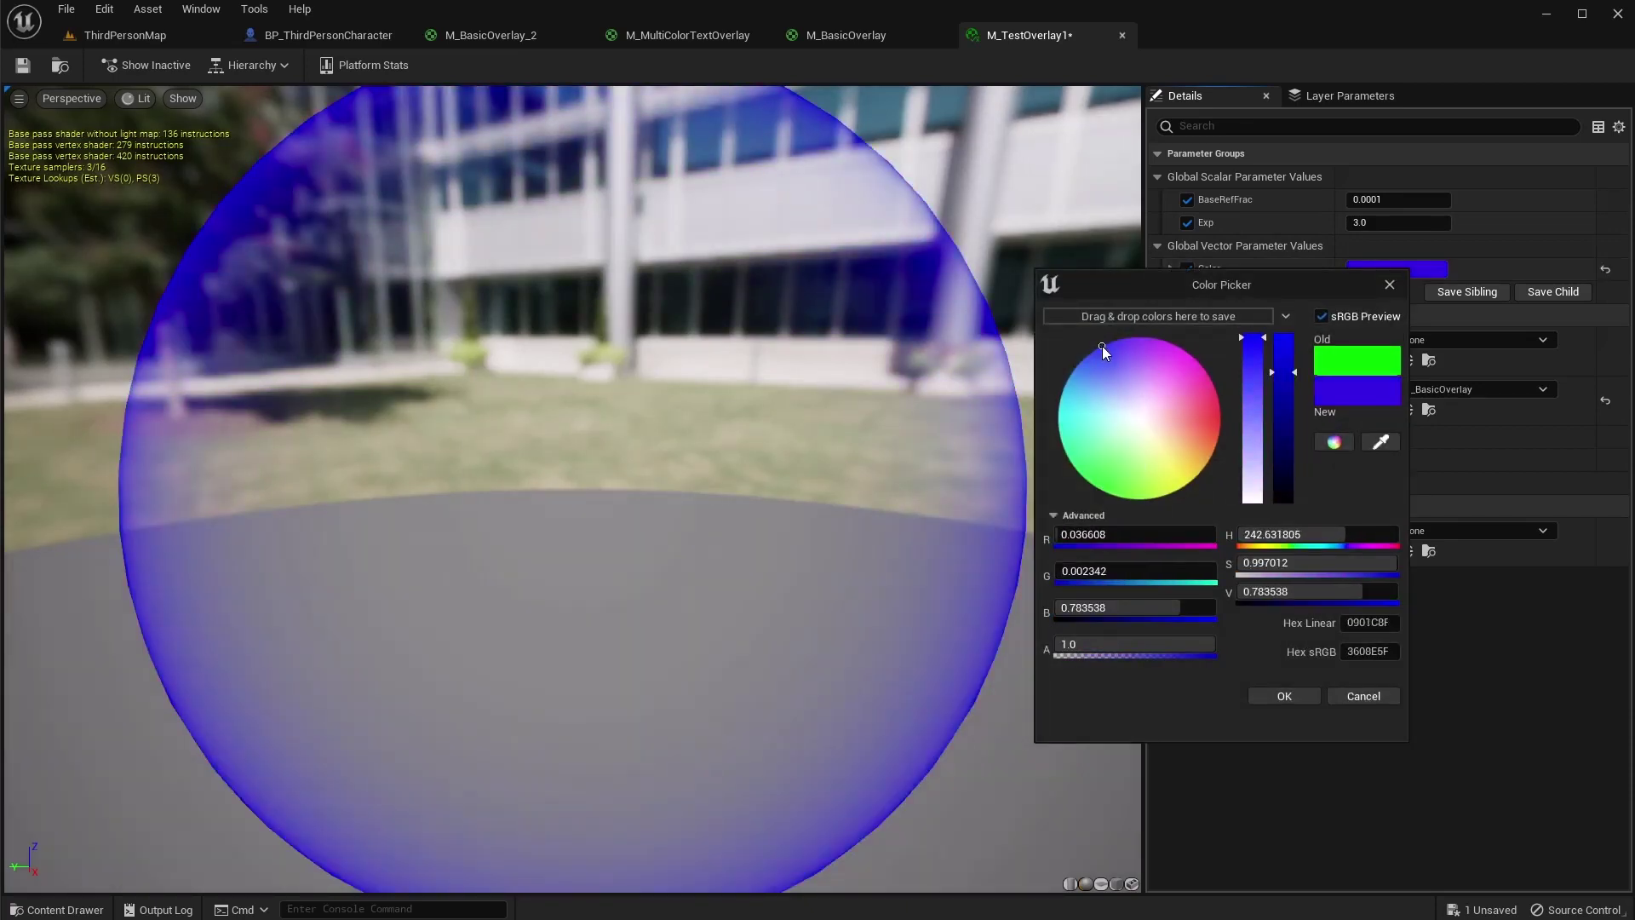
pyautogui.click(1286, 696)
pyautogui.moveTo(1448, 223)
pyautogui.mouseDown()
pyautogui.moveTo(1379, 222)
pyautogui.moveTo(1380, 200)
pyautogui.moveTo(1362, 200)
pyautogui.moveTo(1392, 199)
pyautogui.mouseUp()
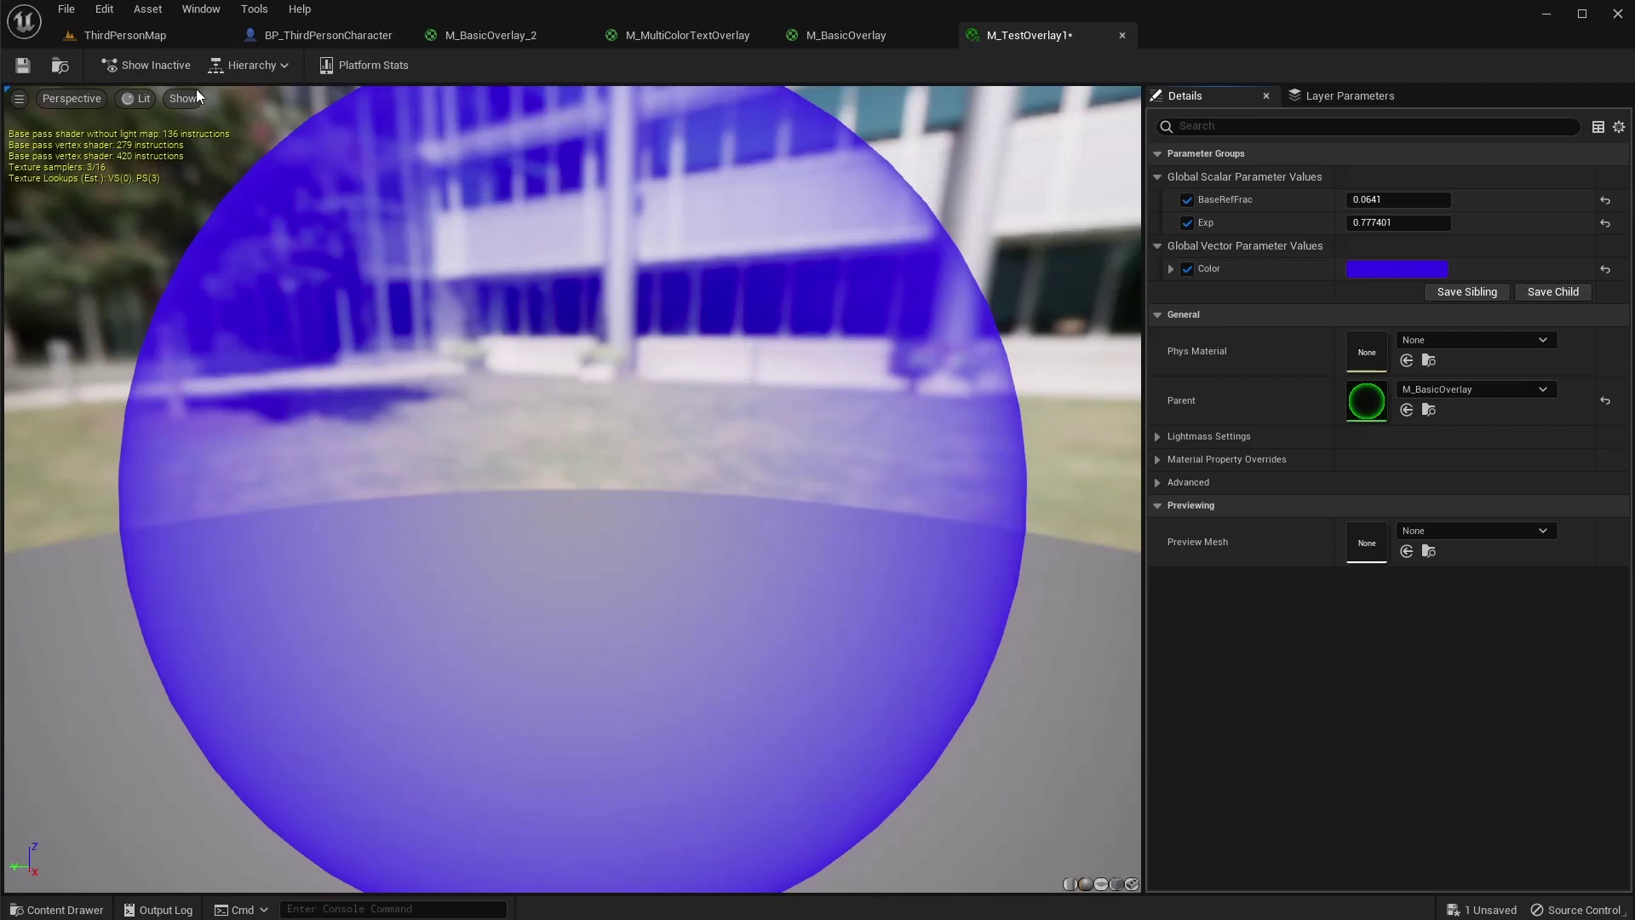
pyautogui.hotkey('ctrl', 's')
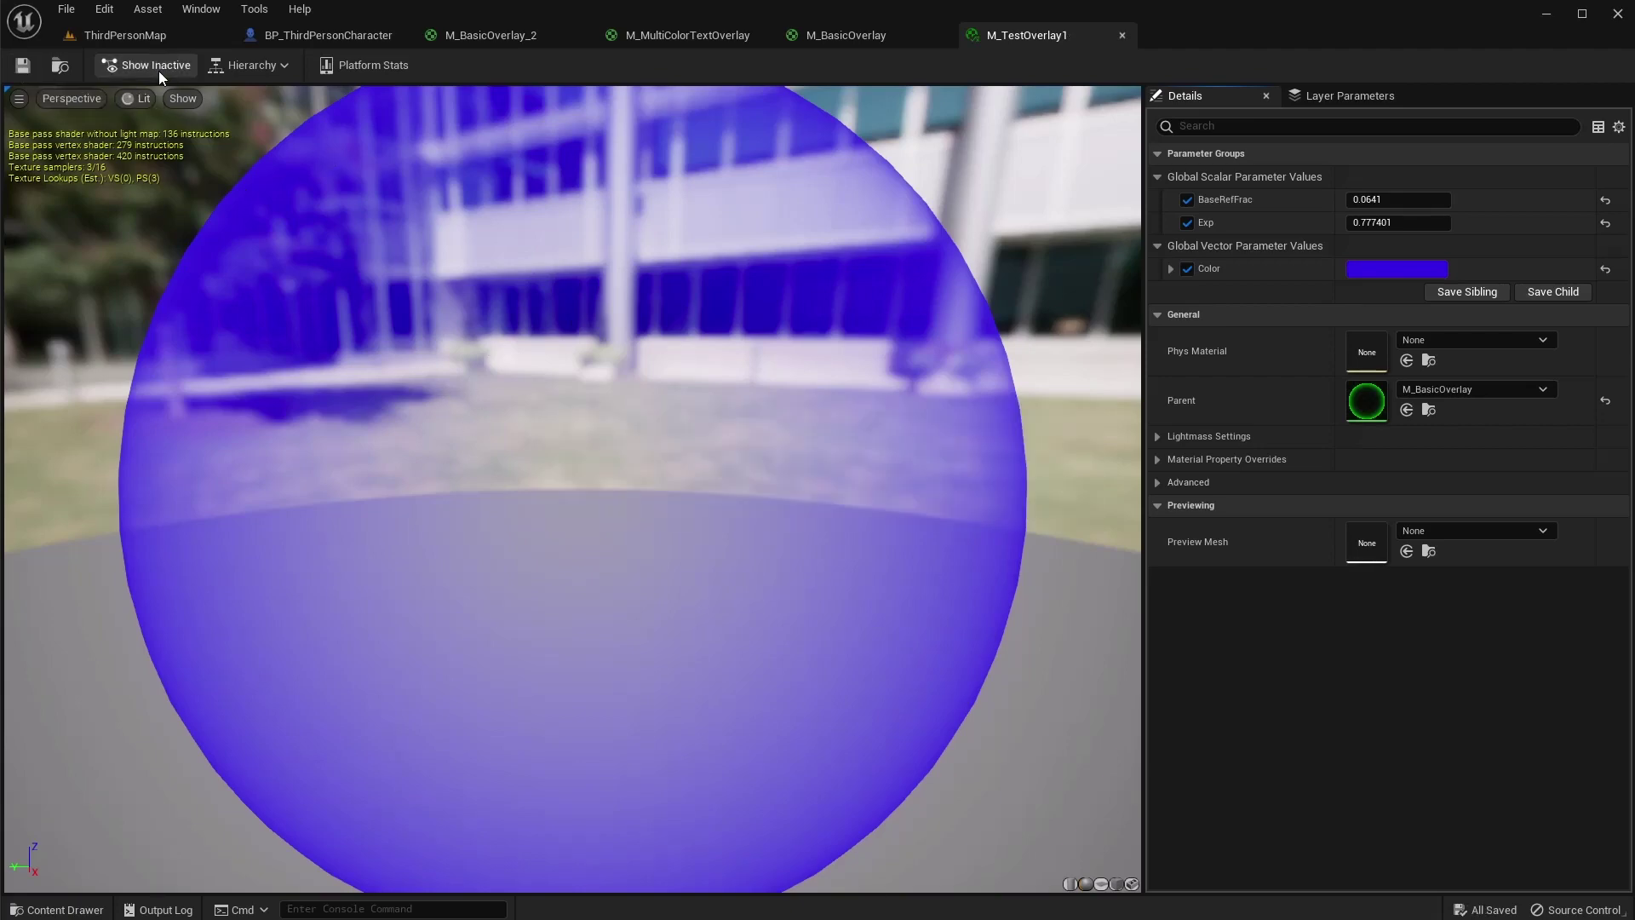
# Set Overlay Material to M_TestOverlay1 in BP_ThirdPersonCharacter's Class Defaults and save the blueprint
pyautogui.click(146, 36)
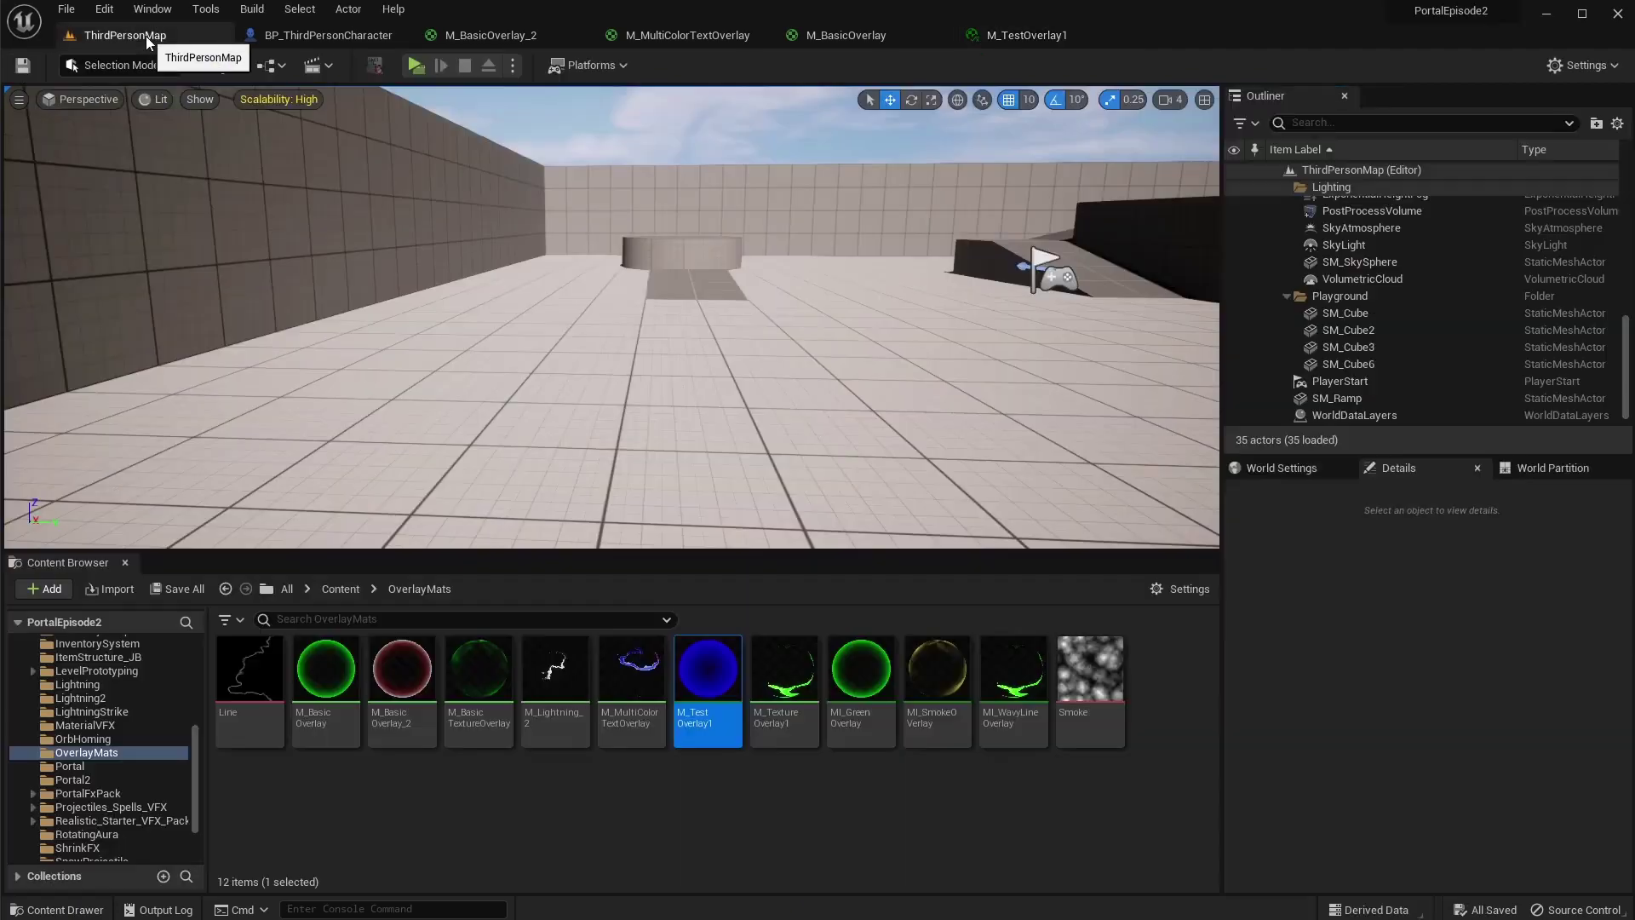
pyautogui.click(289, 35)
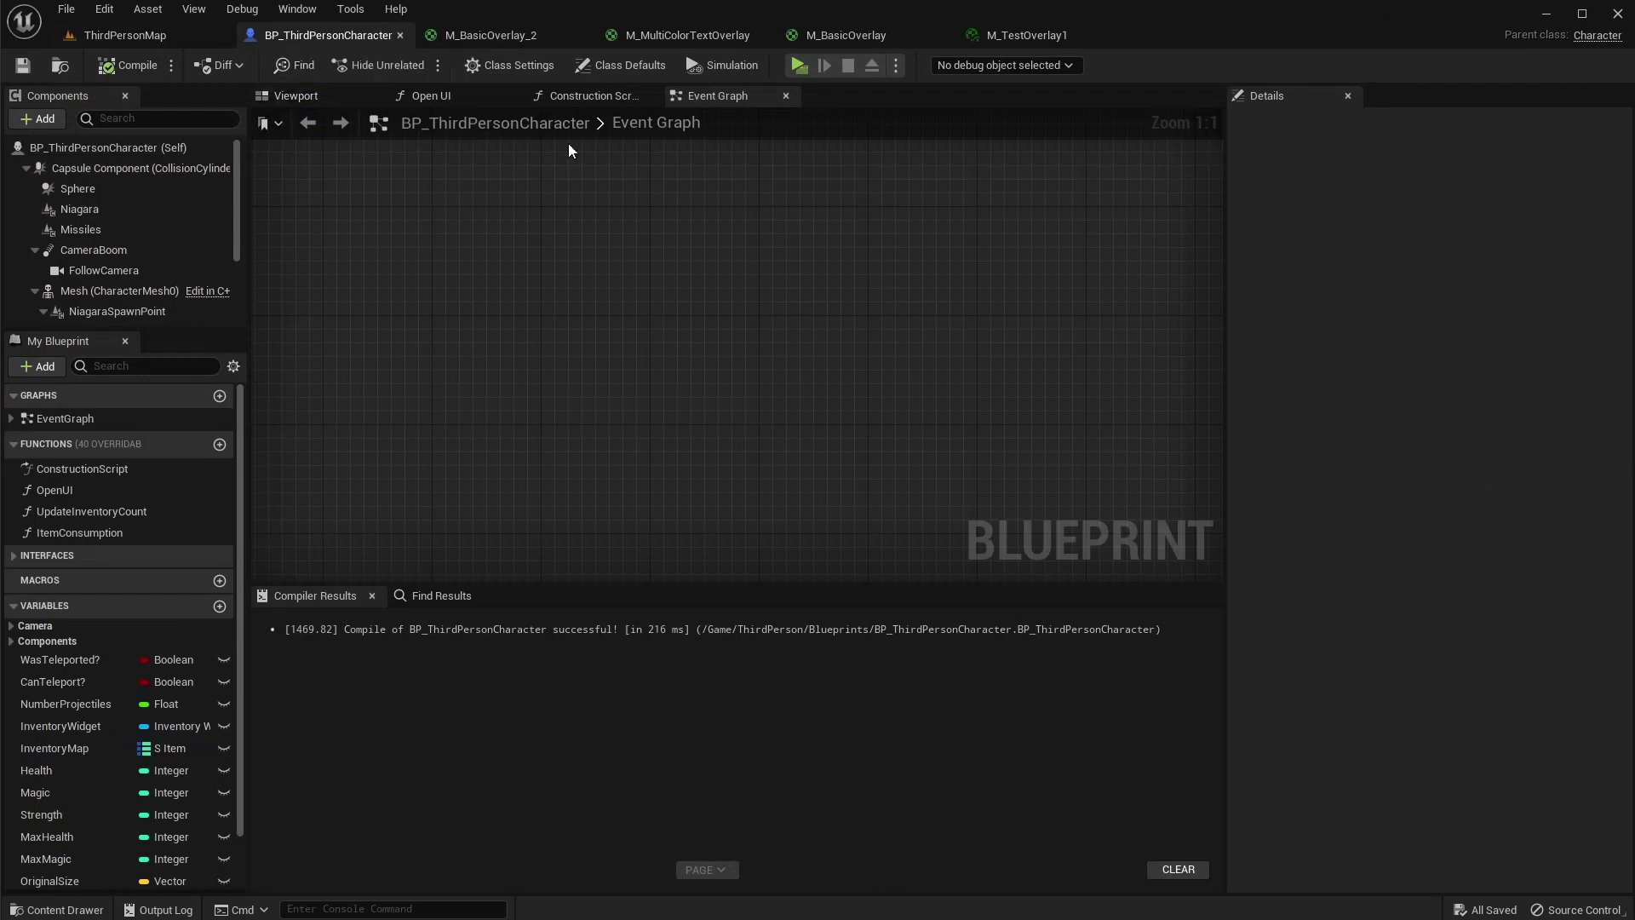
pyautogui.click(620, 65)
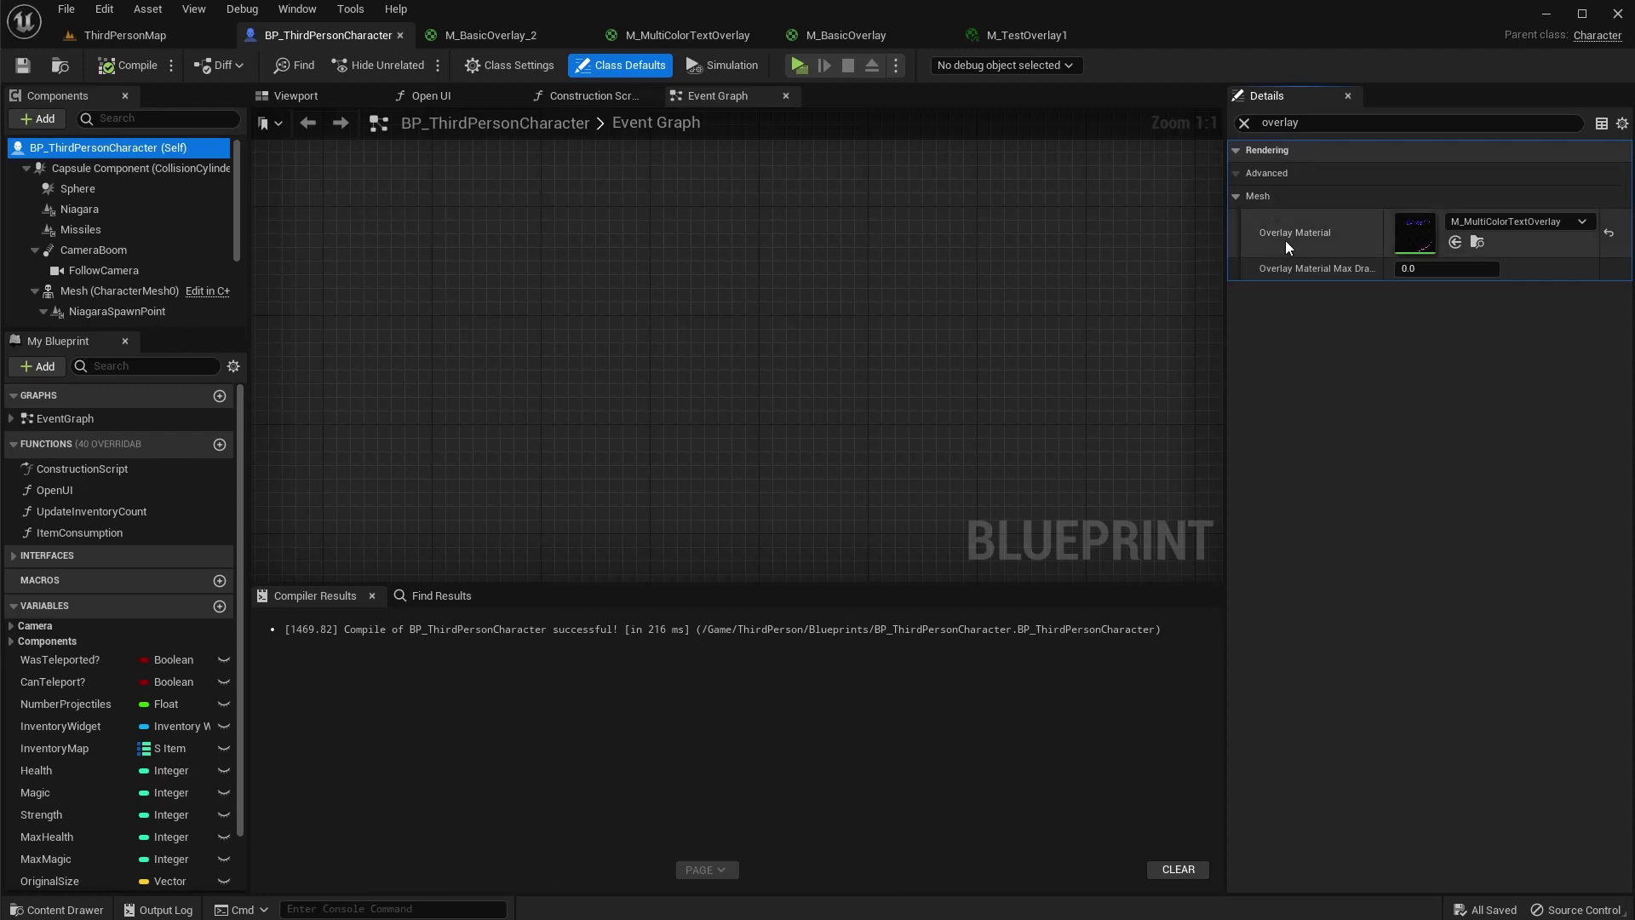
pyautogui.click(1497, 224)
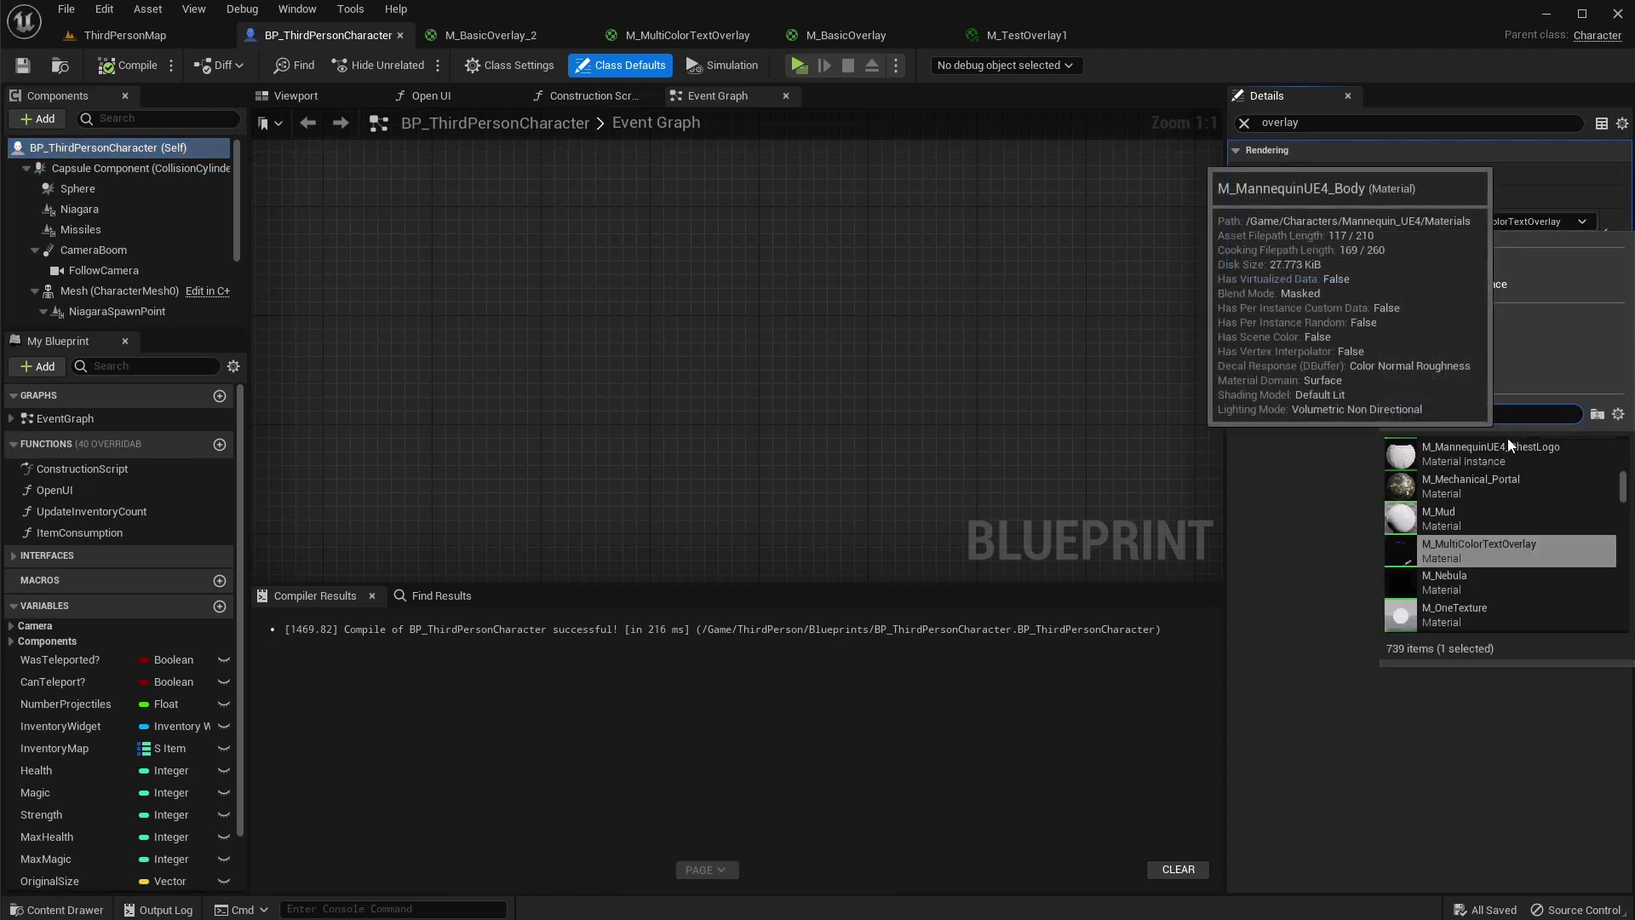
pyautogui.write('test')
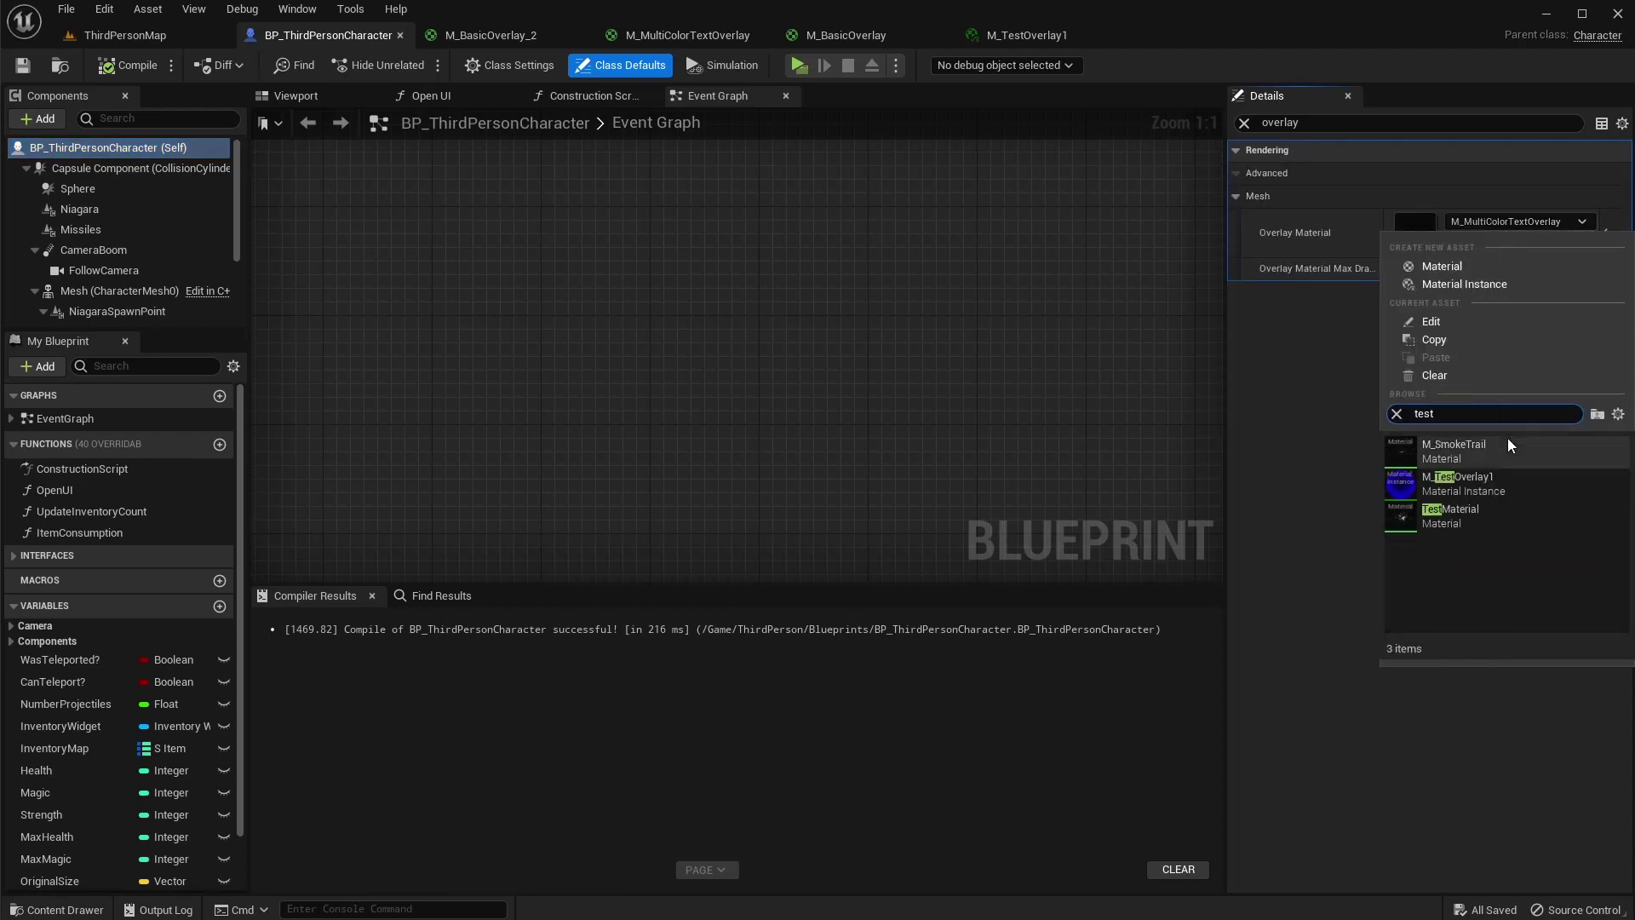
pyautogui.click(1492, 486)
pyautogui.click(23, 69)
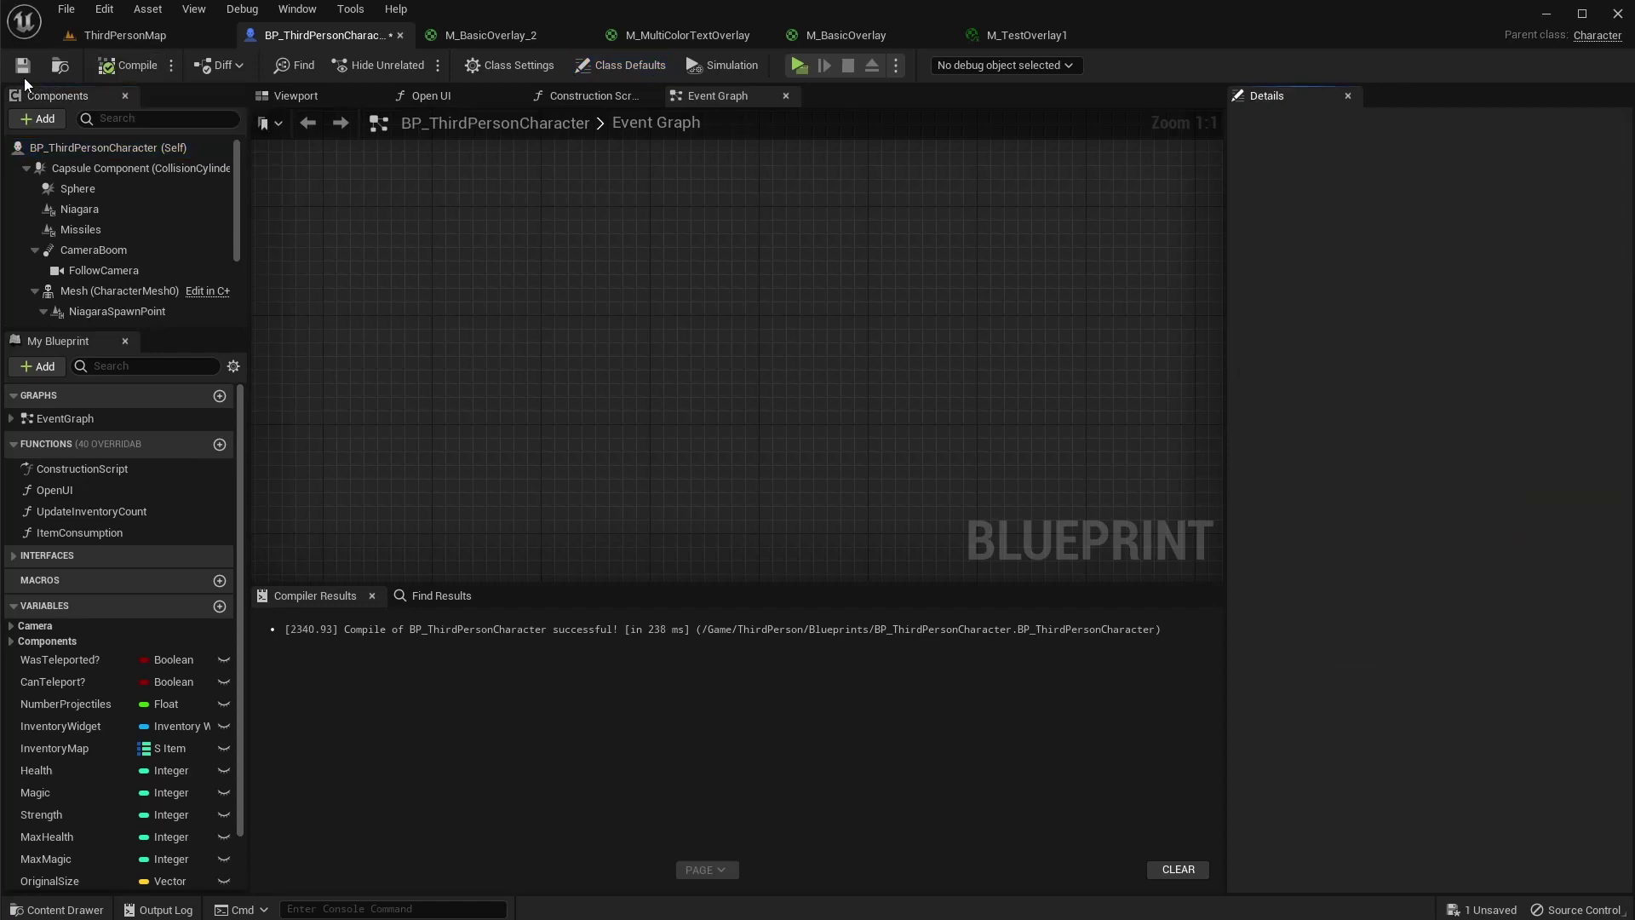
pyautogui.click(125, 36)
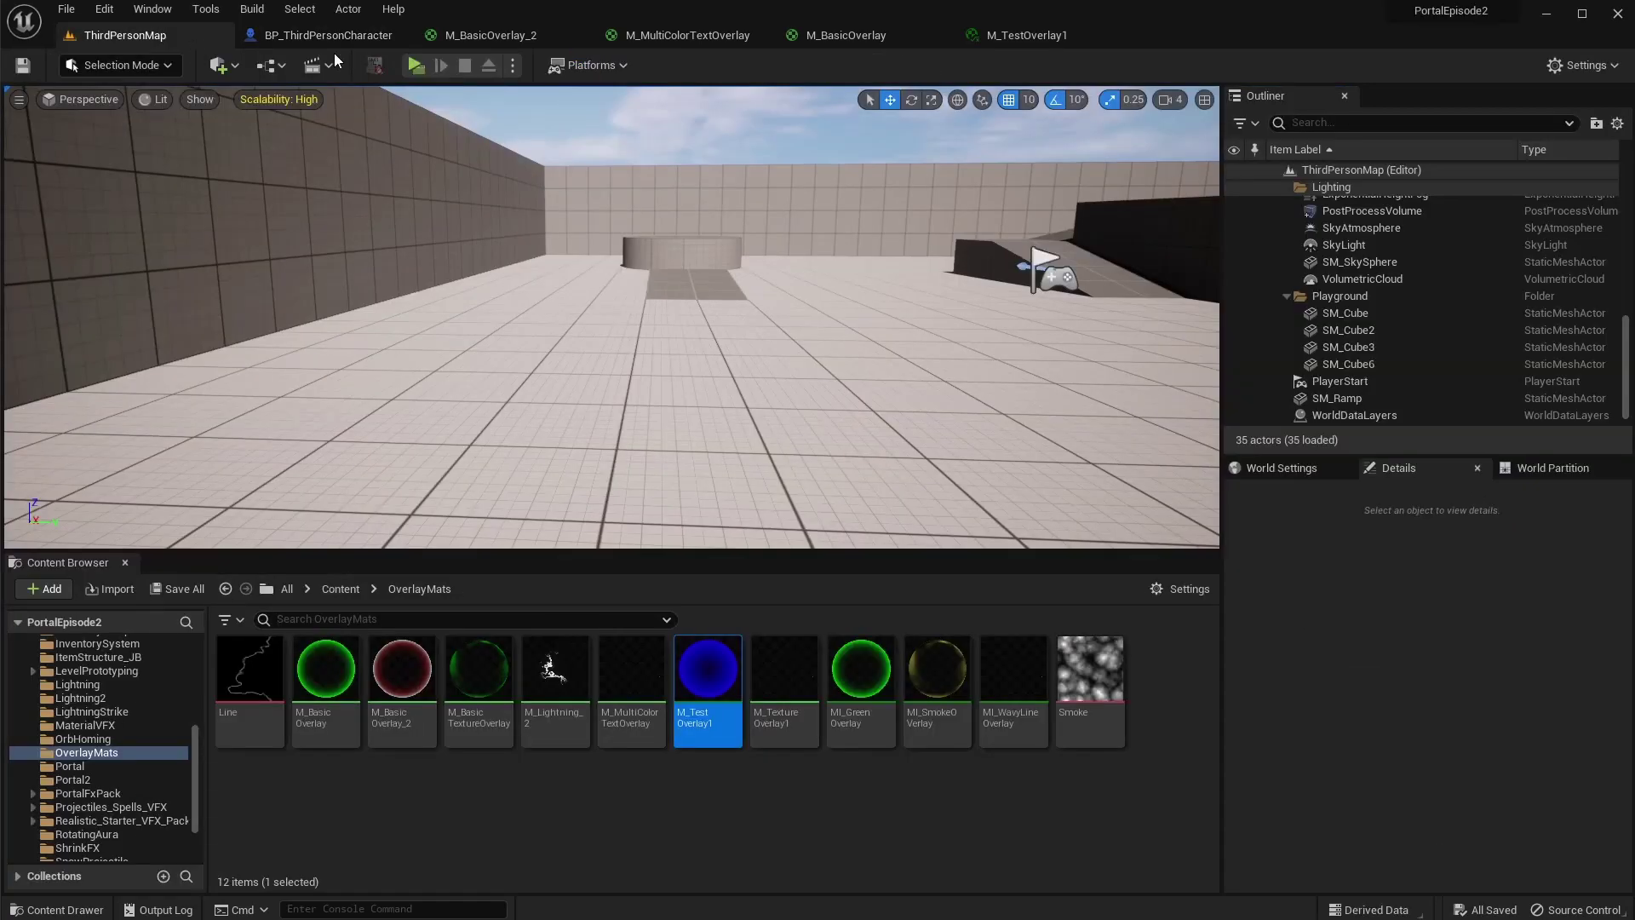
pyautogui.click(415, 66)
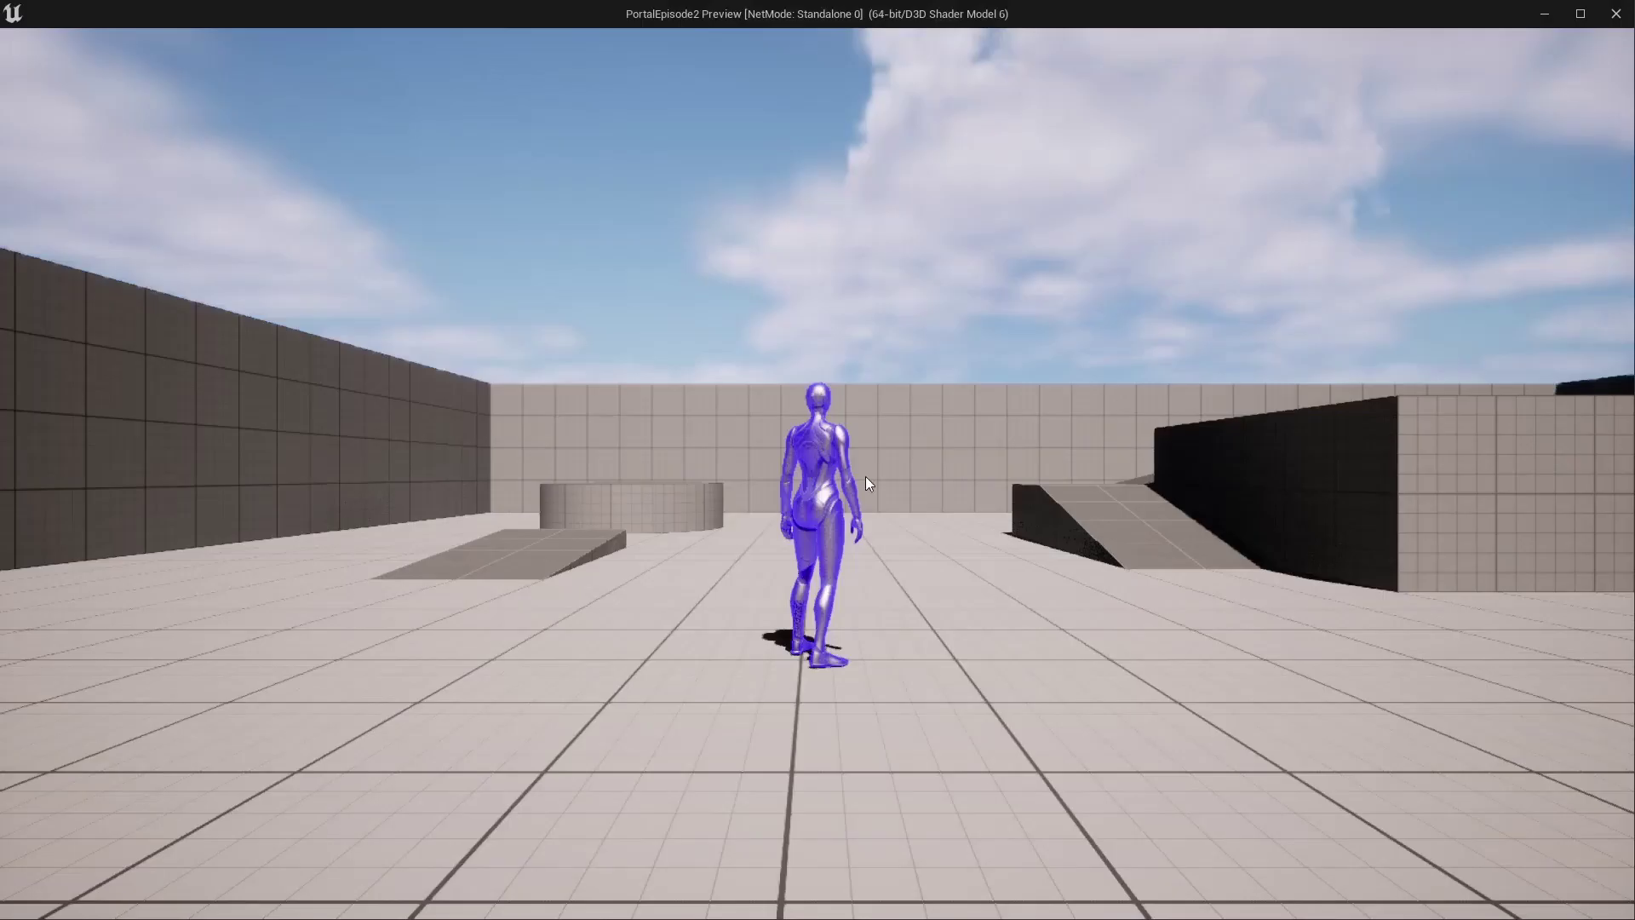
pyautogui.click(865, 477)
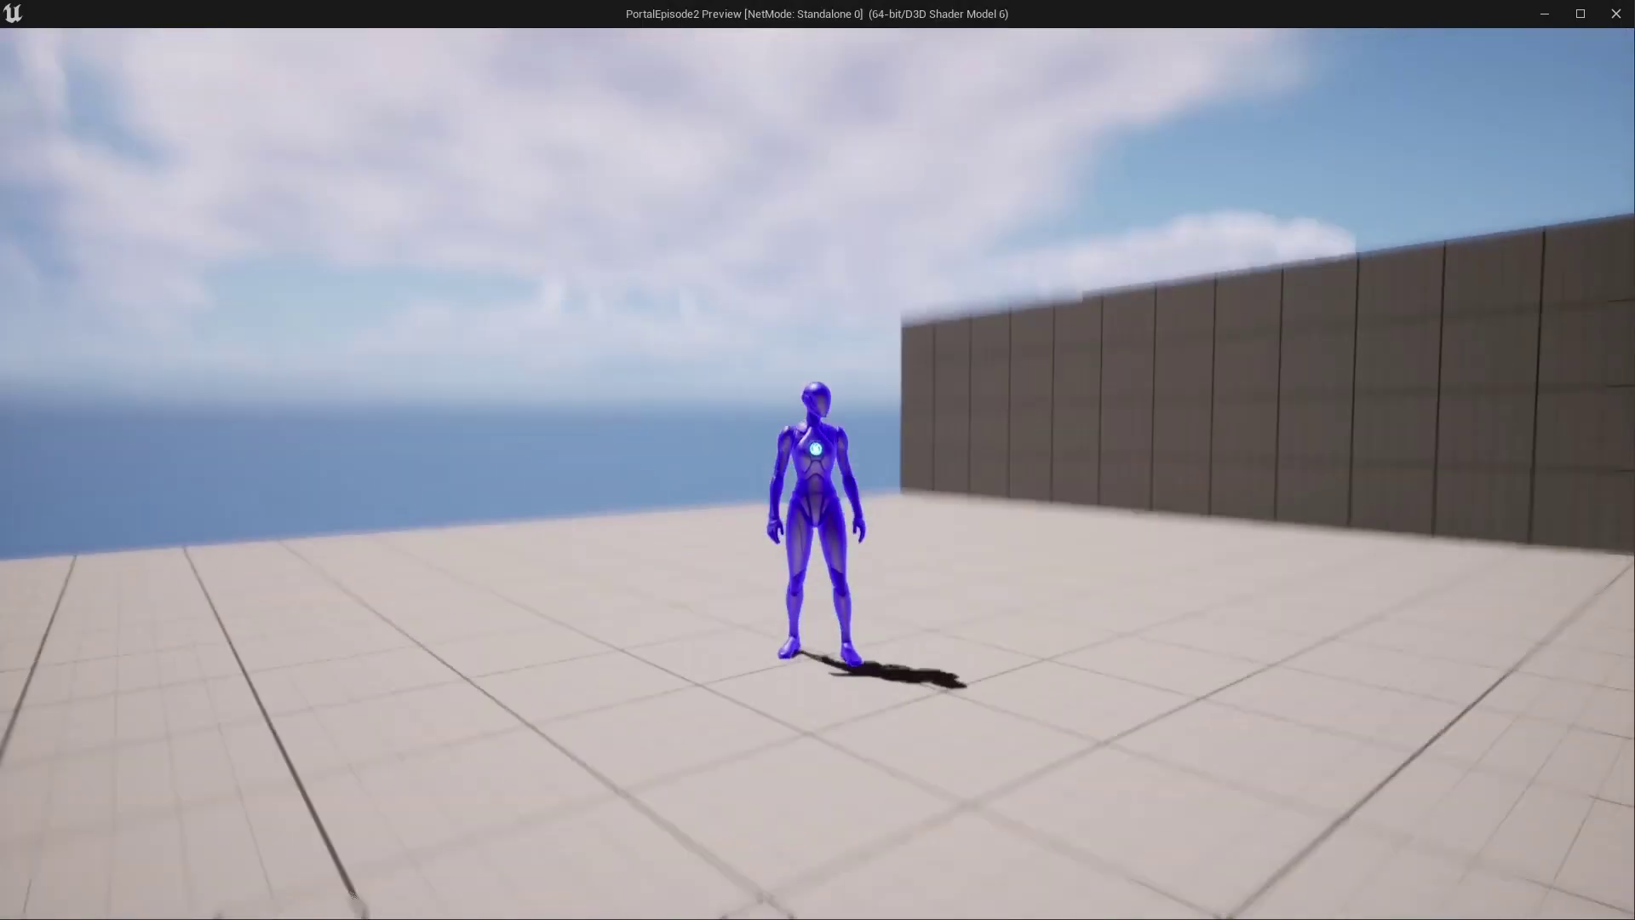
pyautogui.press('w')
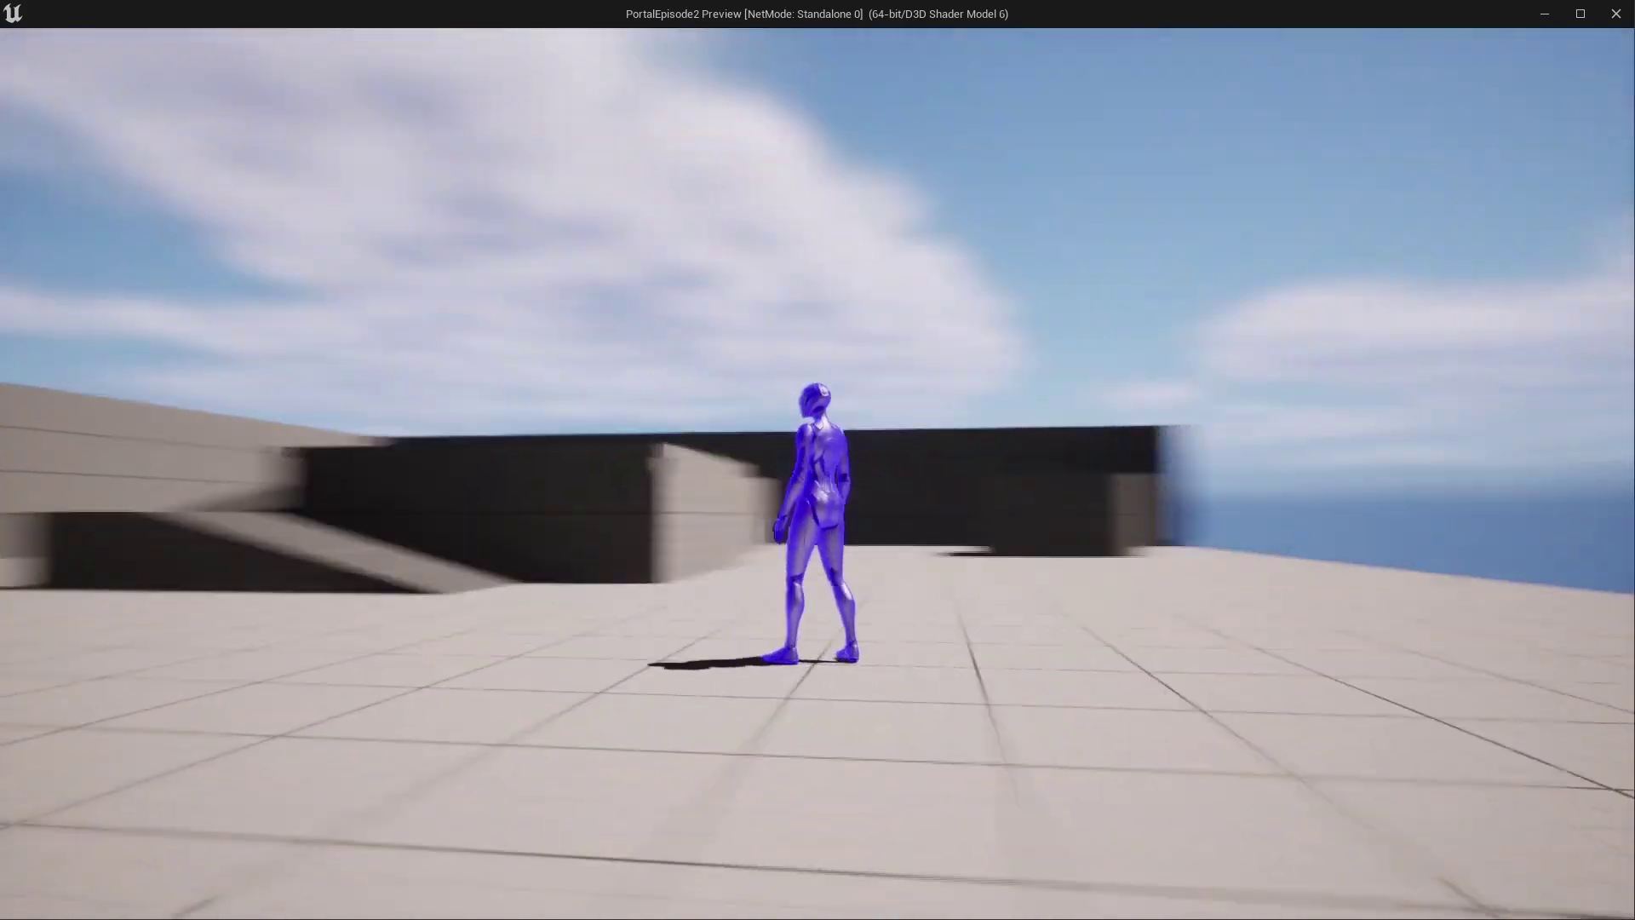
pyautogui.press('w')
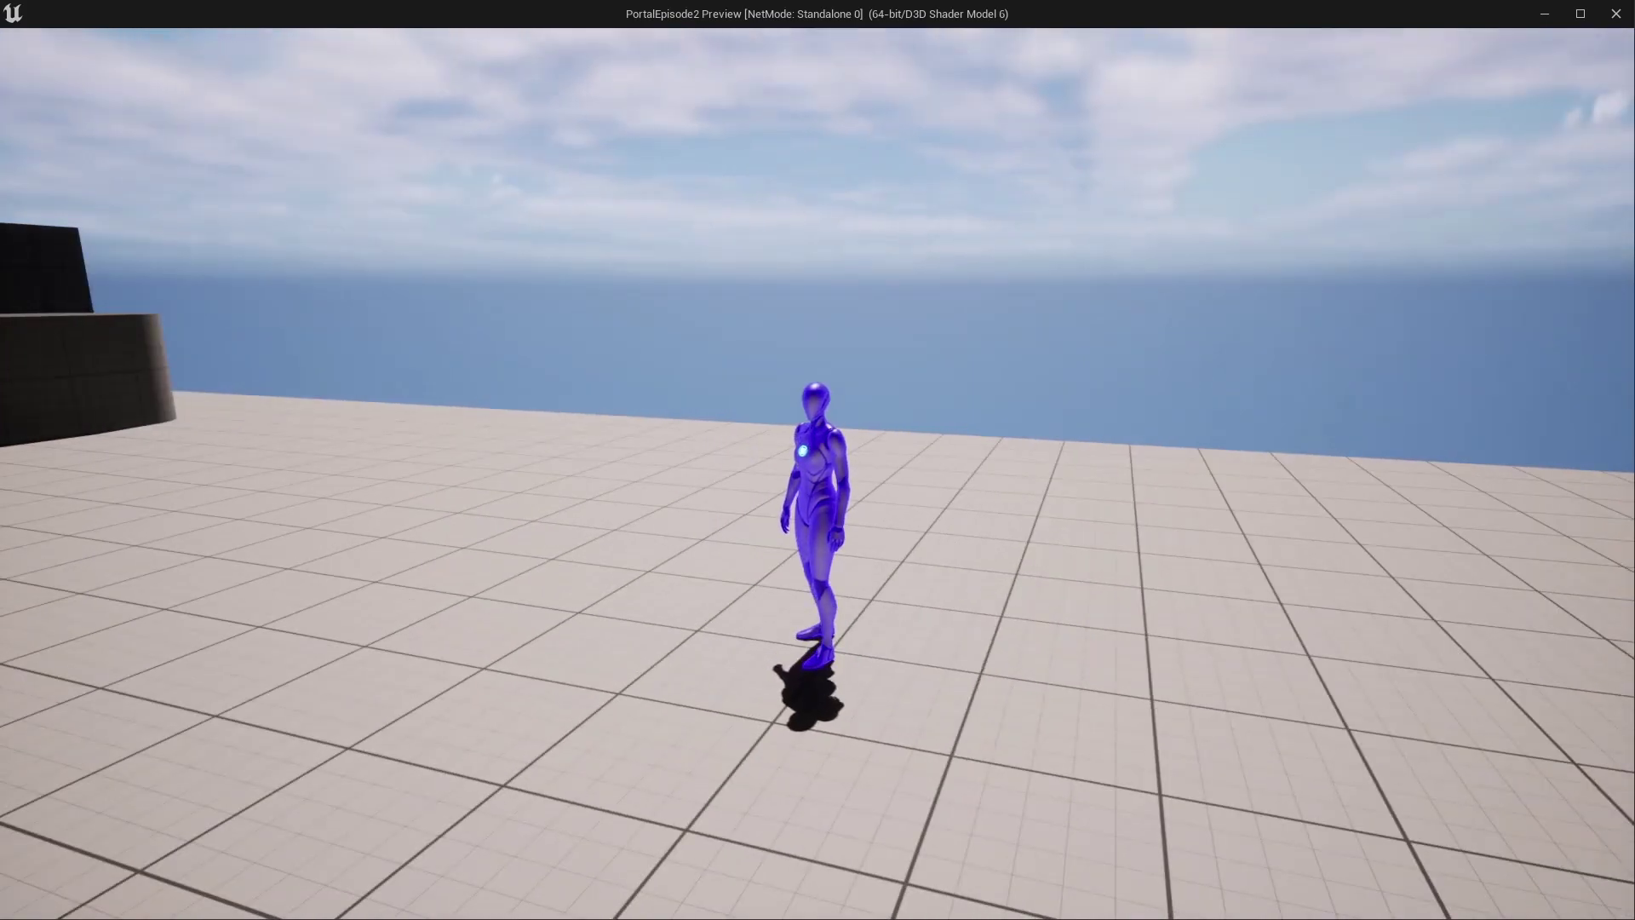
pyautogui.press('Escape')
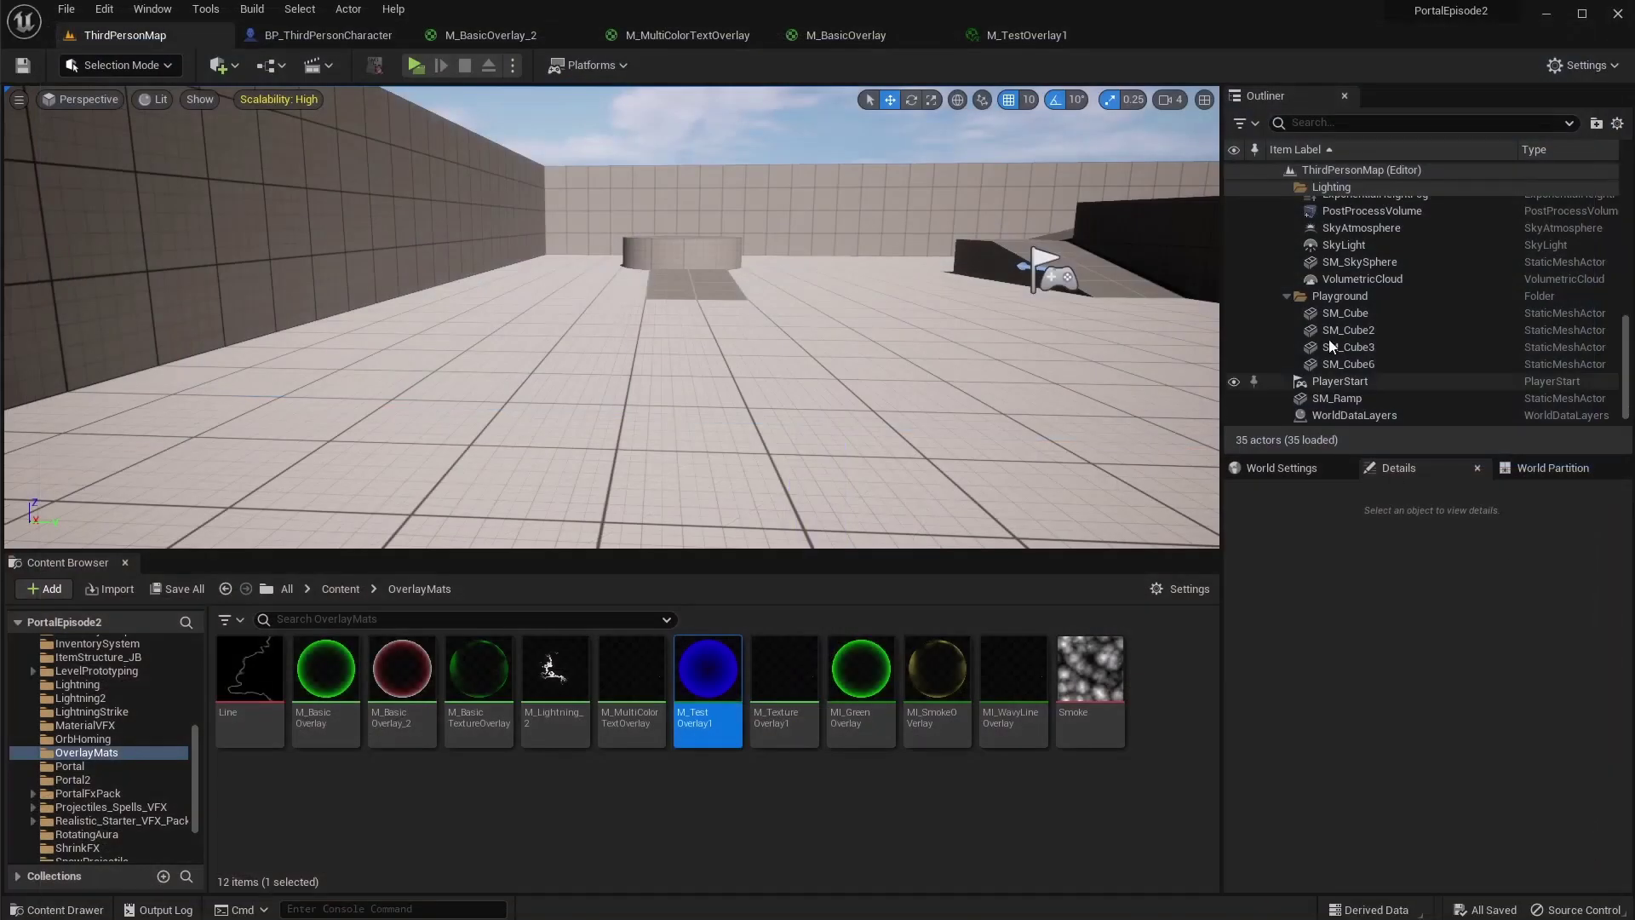
# Raise M_TestOverlay1's Exp to 1.906, set BaseRefFrac to 0.0001, and save
pyautogui.click(1009, 37)
pyautogui.moveTo(1397, 223); pyautogui.dragTo(1354, 199)
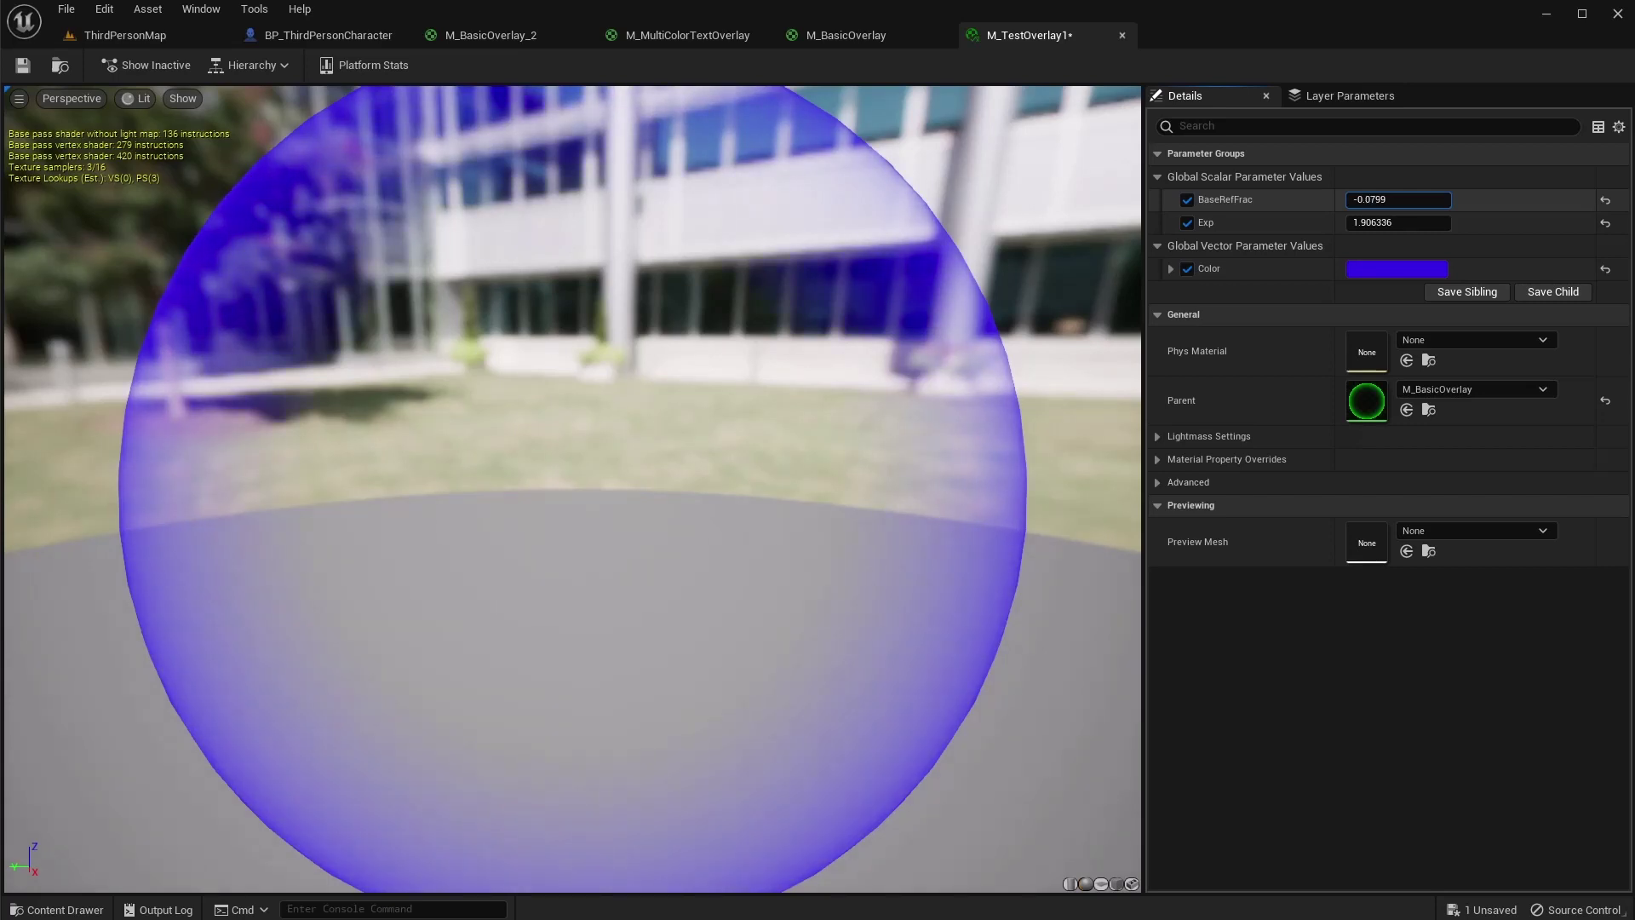
pyautogui.click(1384, 199)
pyautogui.write('0.0001')
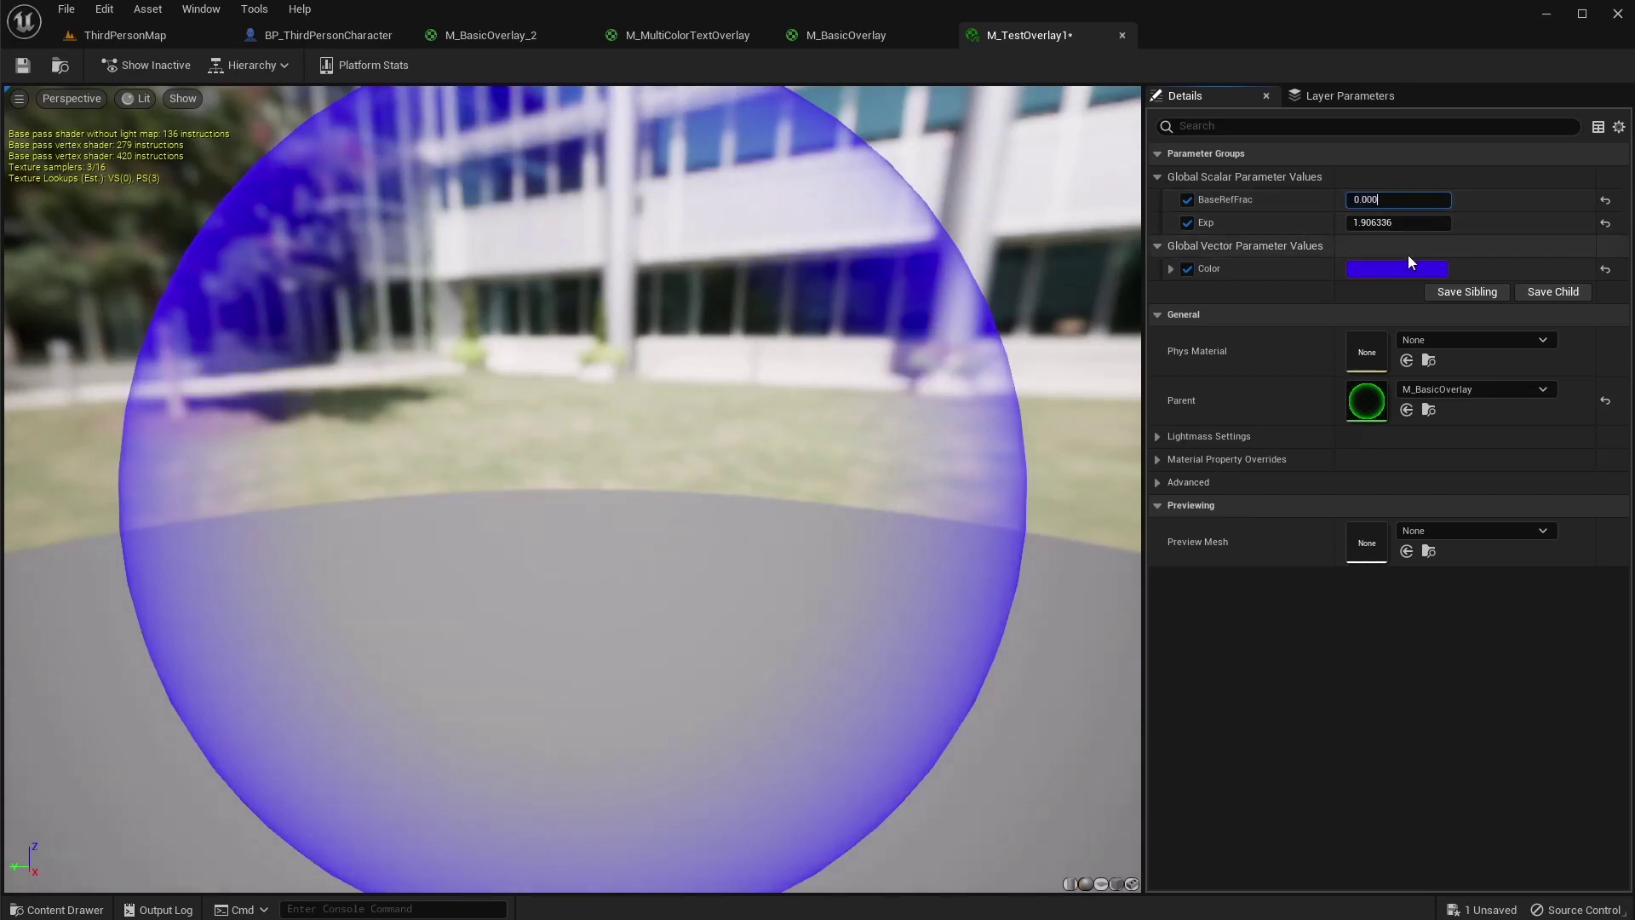
pyautogui.press('Return')
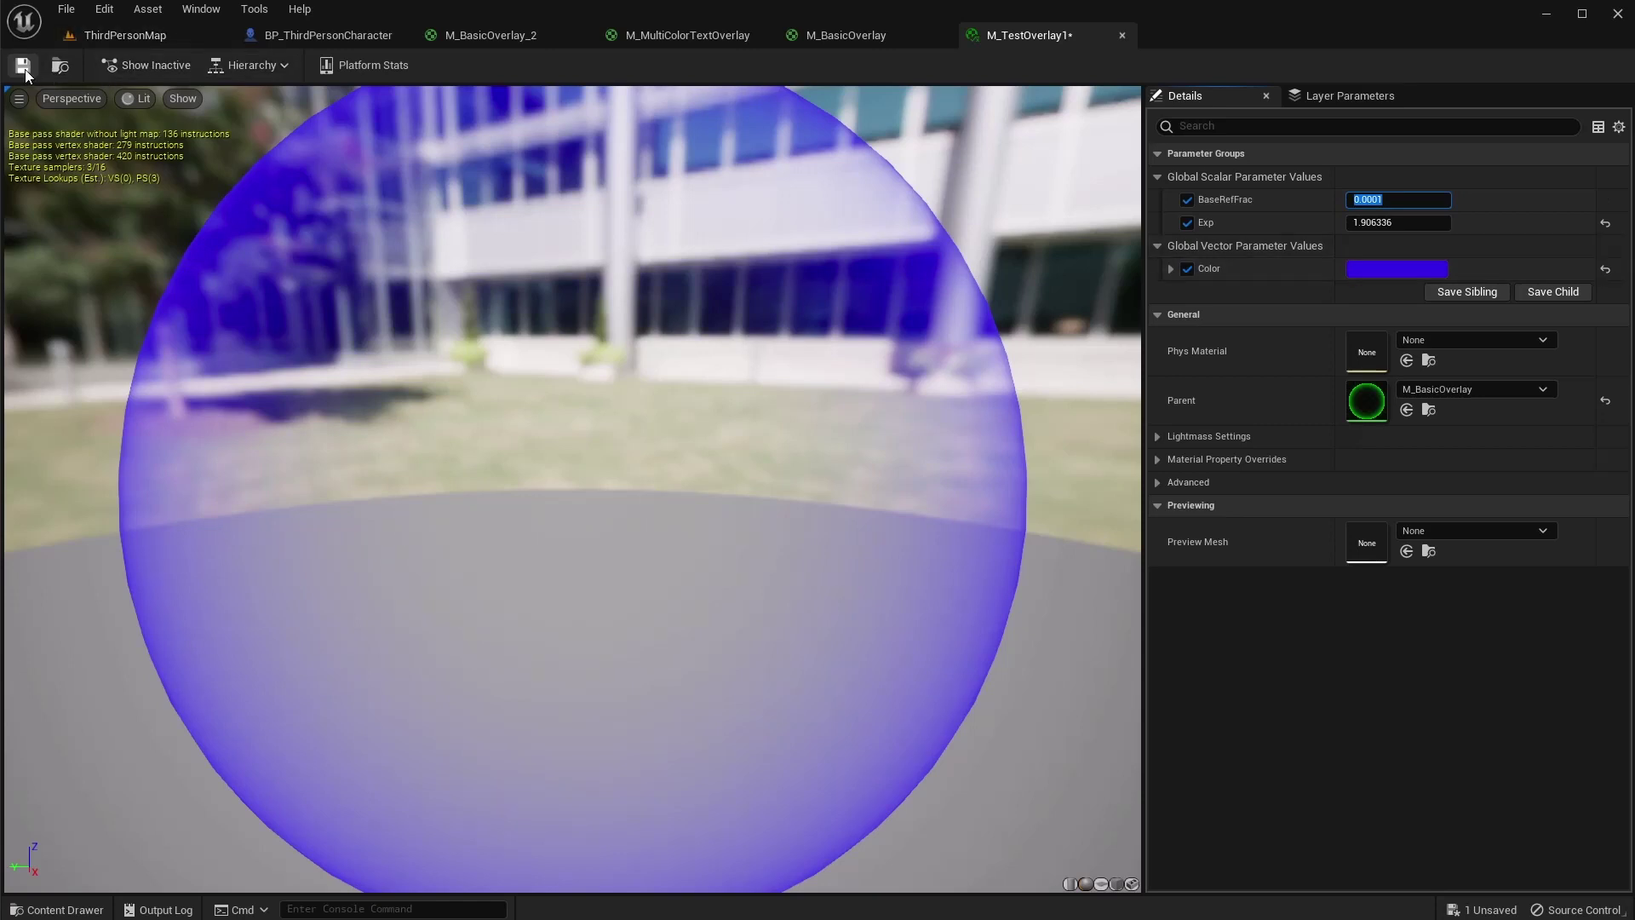
pyautogui.click(142, 44)
pyautogui.click(419, 61)
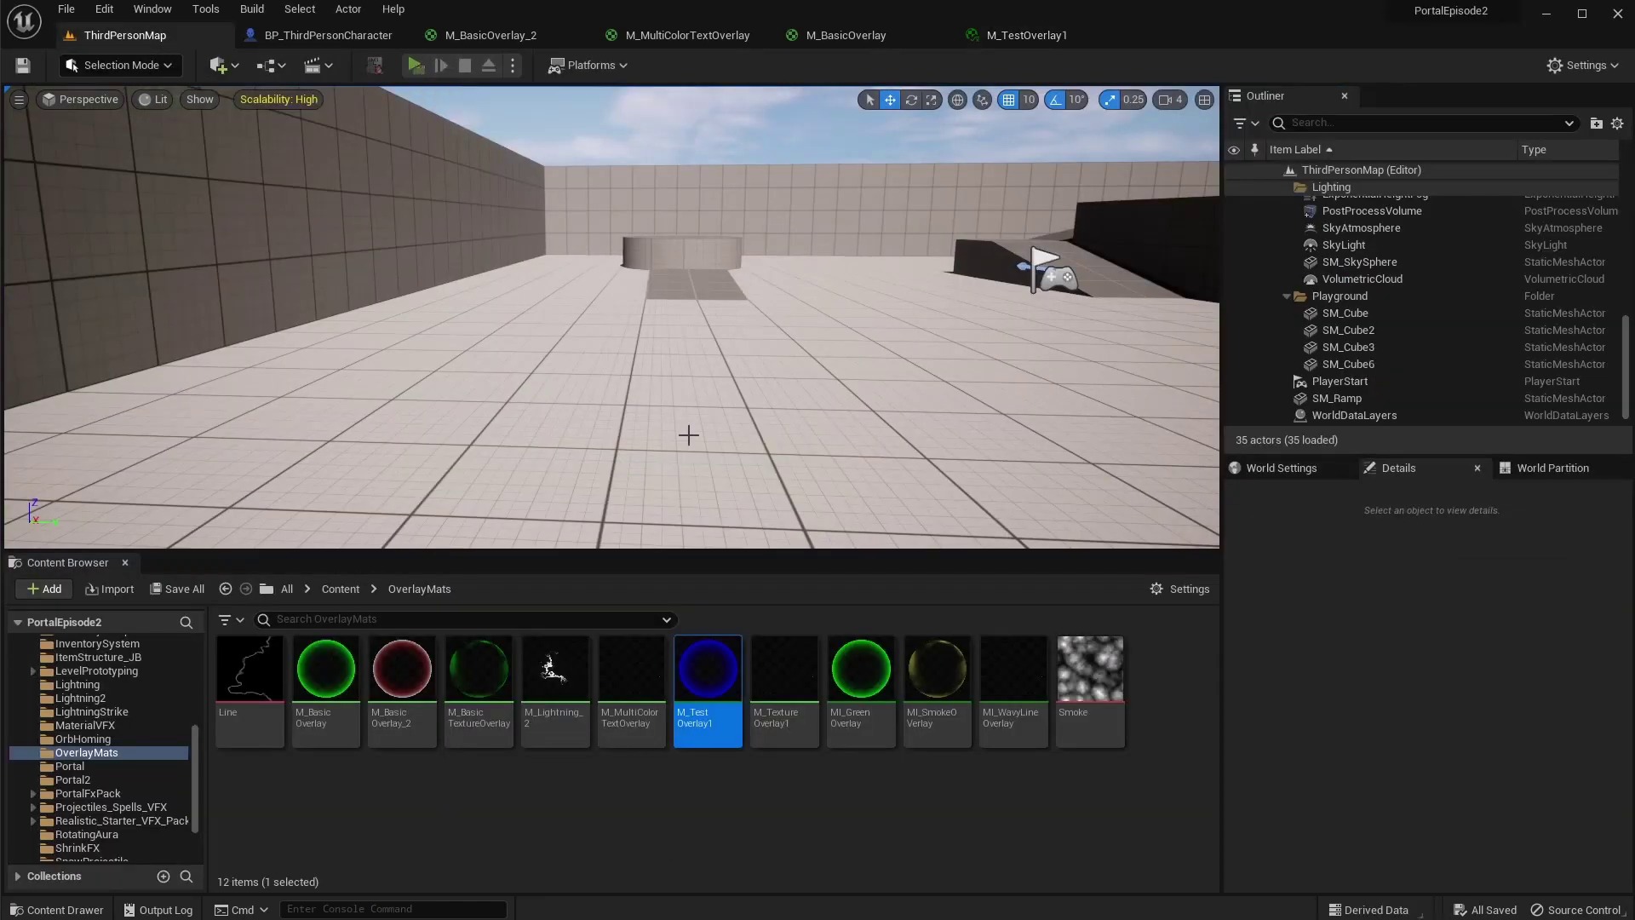
pyautogui.click(690, 437)
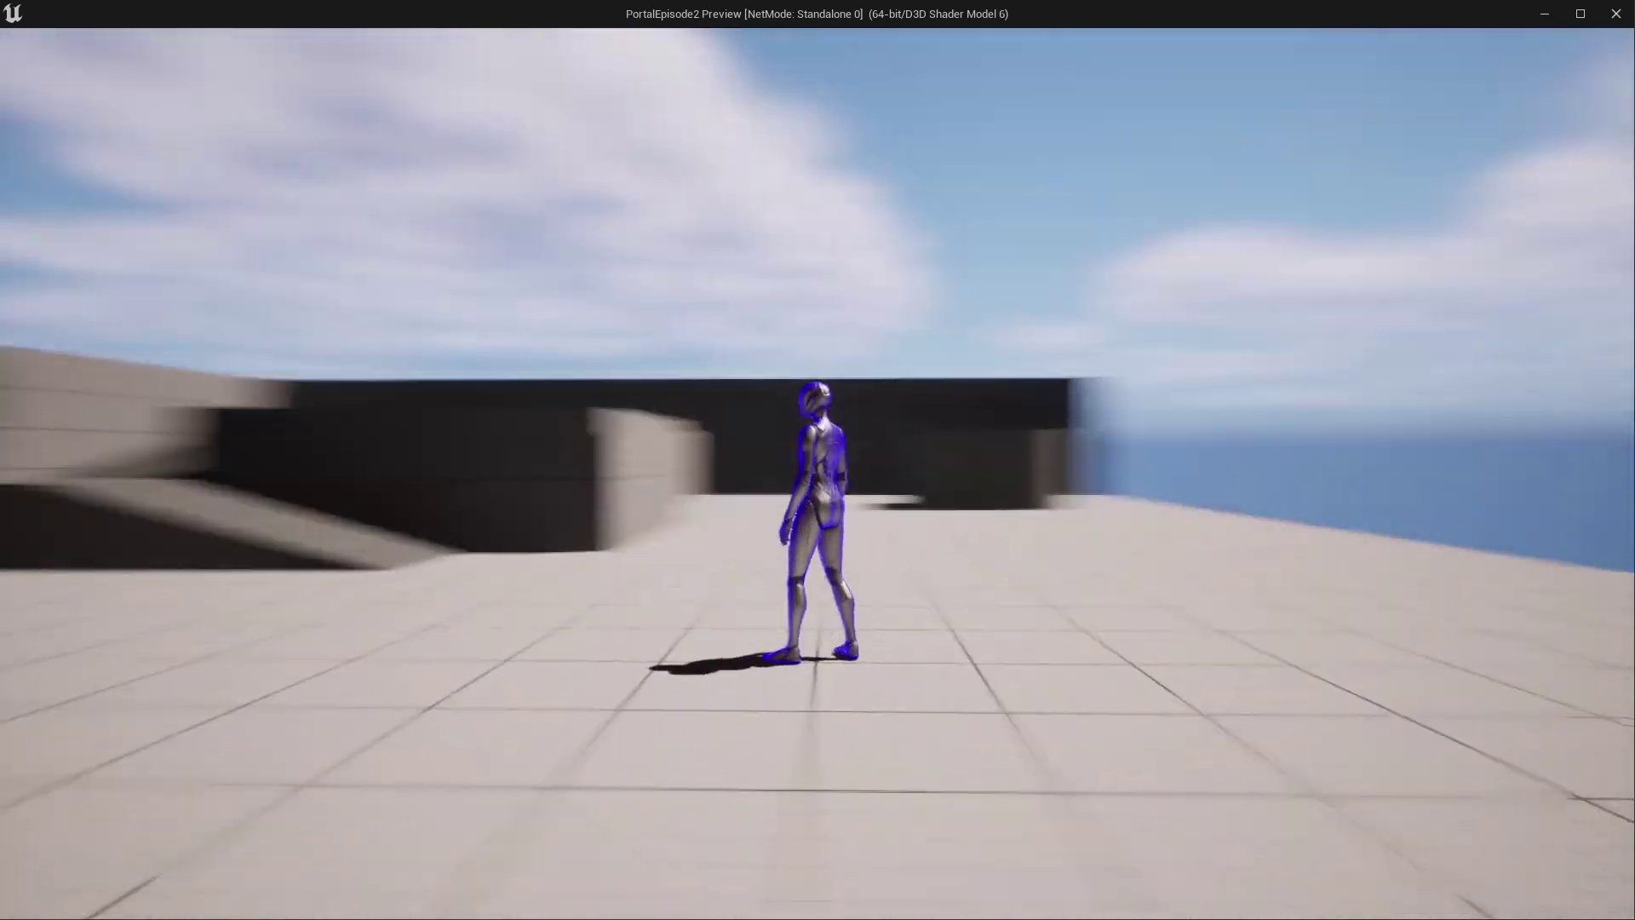
pyautogui.press('Escape')
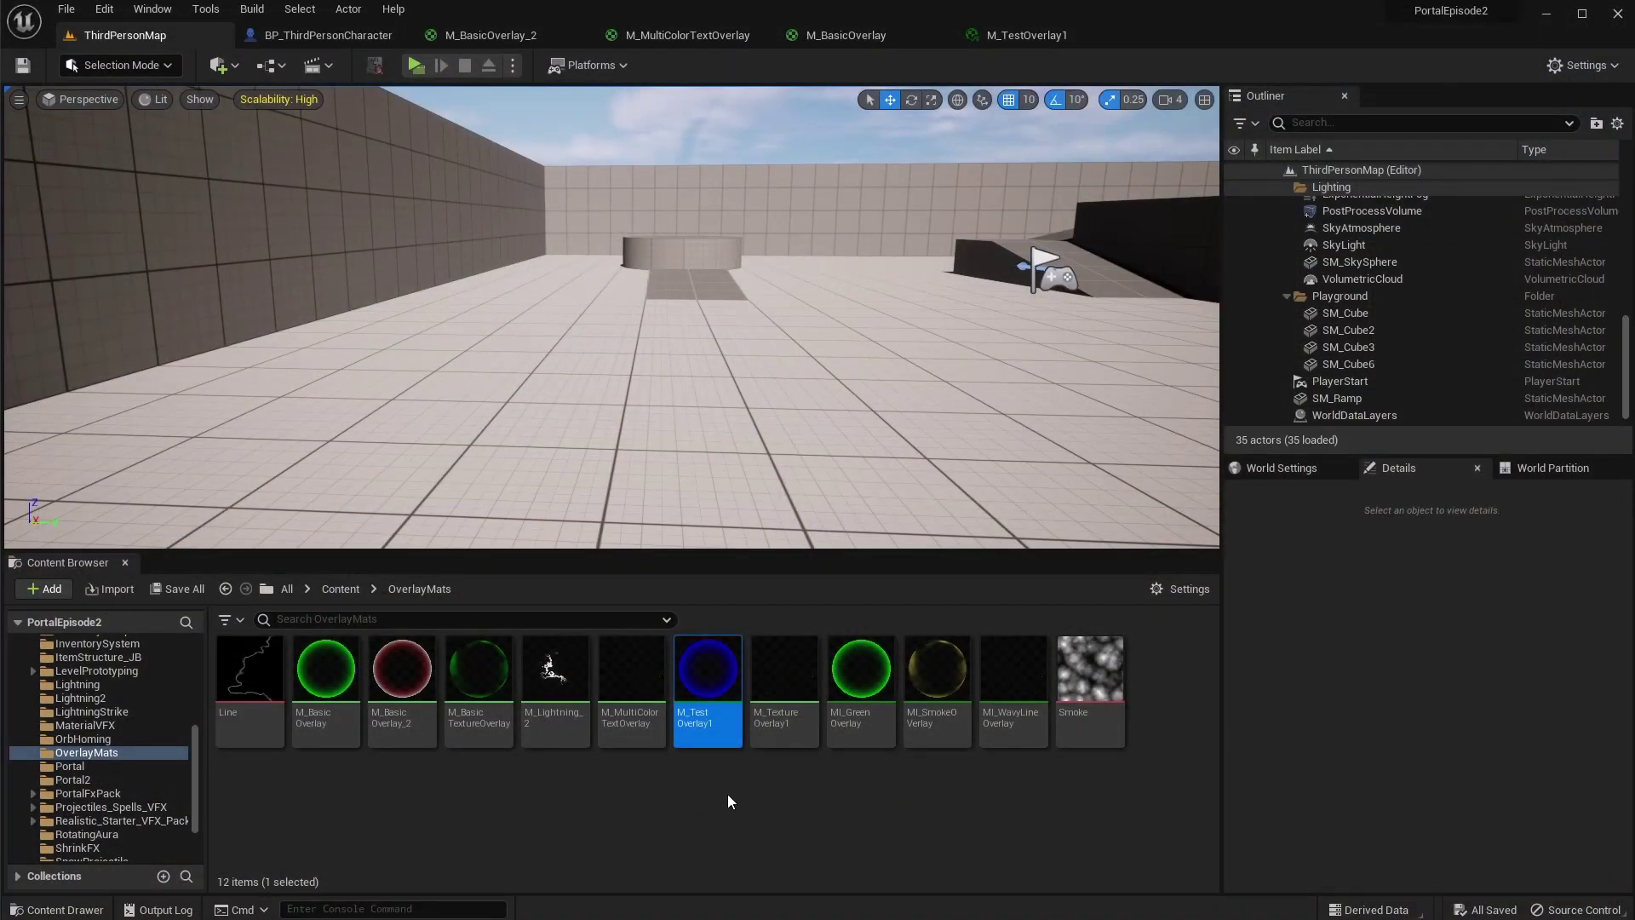
# Open M_BasicTextureOverlay and rearrange the XPan, YPan, Append and Panner nodes
pyautogui.doubleClick(480, 681)
pyautogui.scroll(-4, 773, 508)
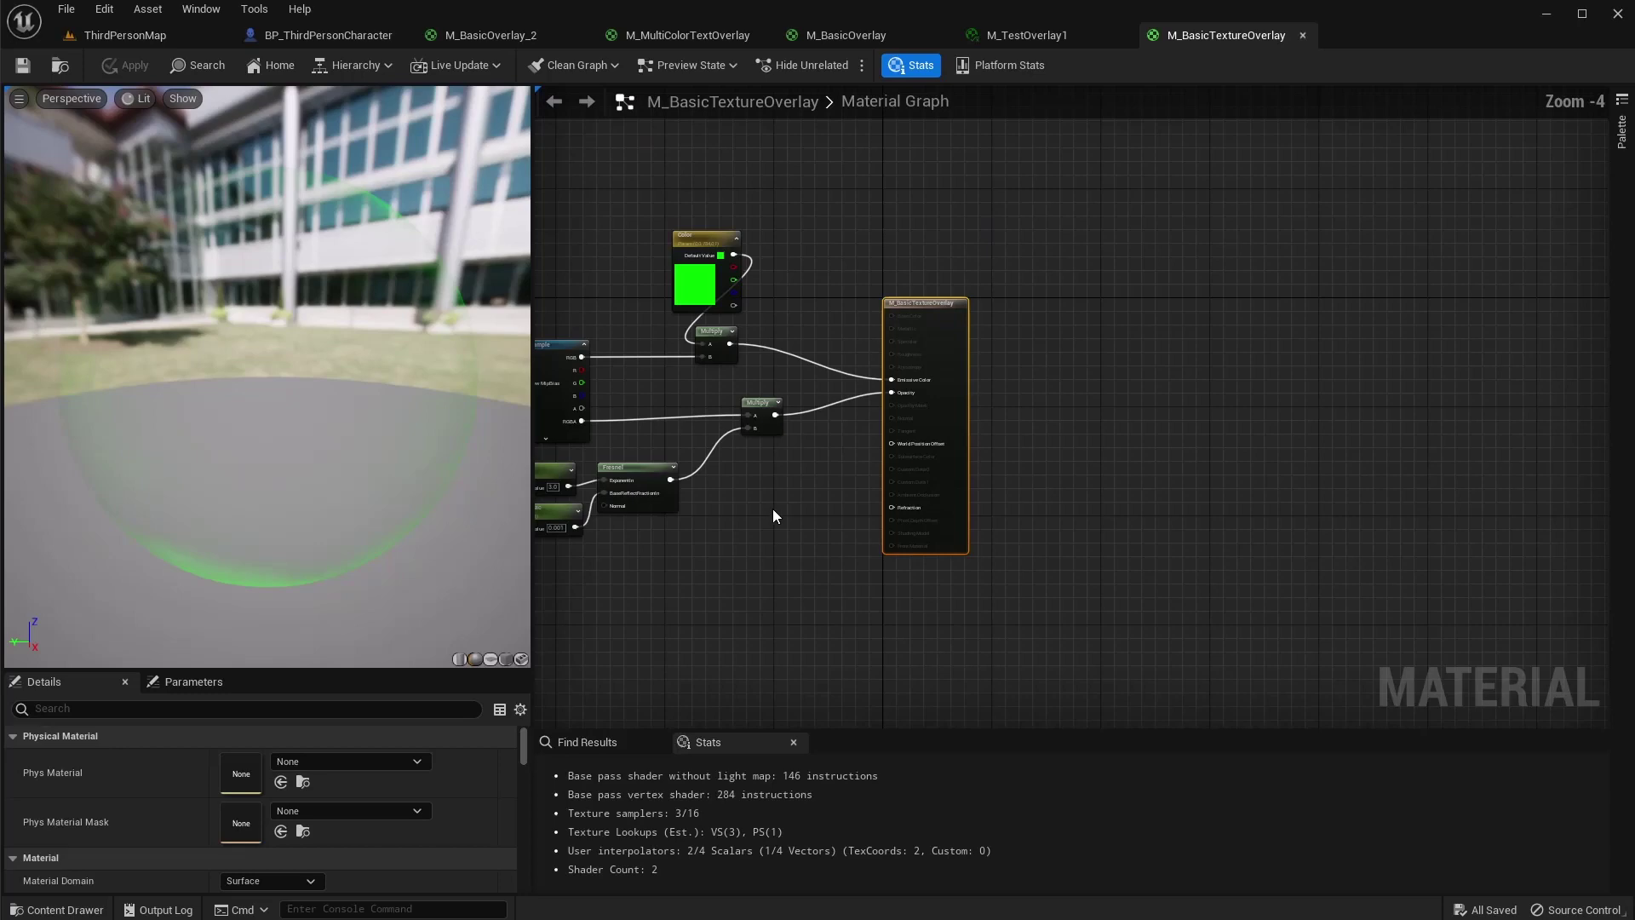
pyautogui.moveTo(774, 509); pyautogui.dragTo(730, 528, button='right')
pyautogui.scroll(3, 759, 467)
pyautogui.scroll(1, 759, 467)
pyautogui.moveTo(759, 467); pyautogui.dragTo(949, 531, button='right')
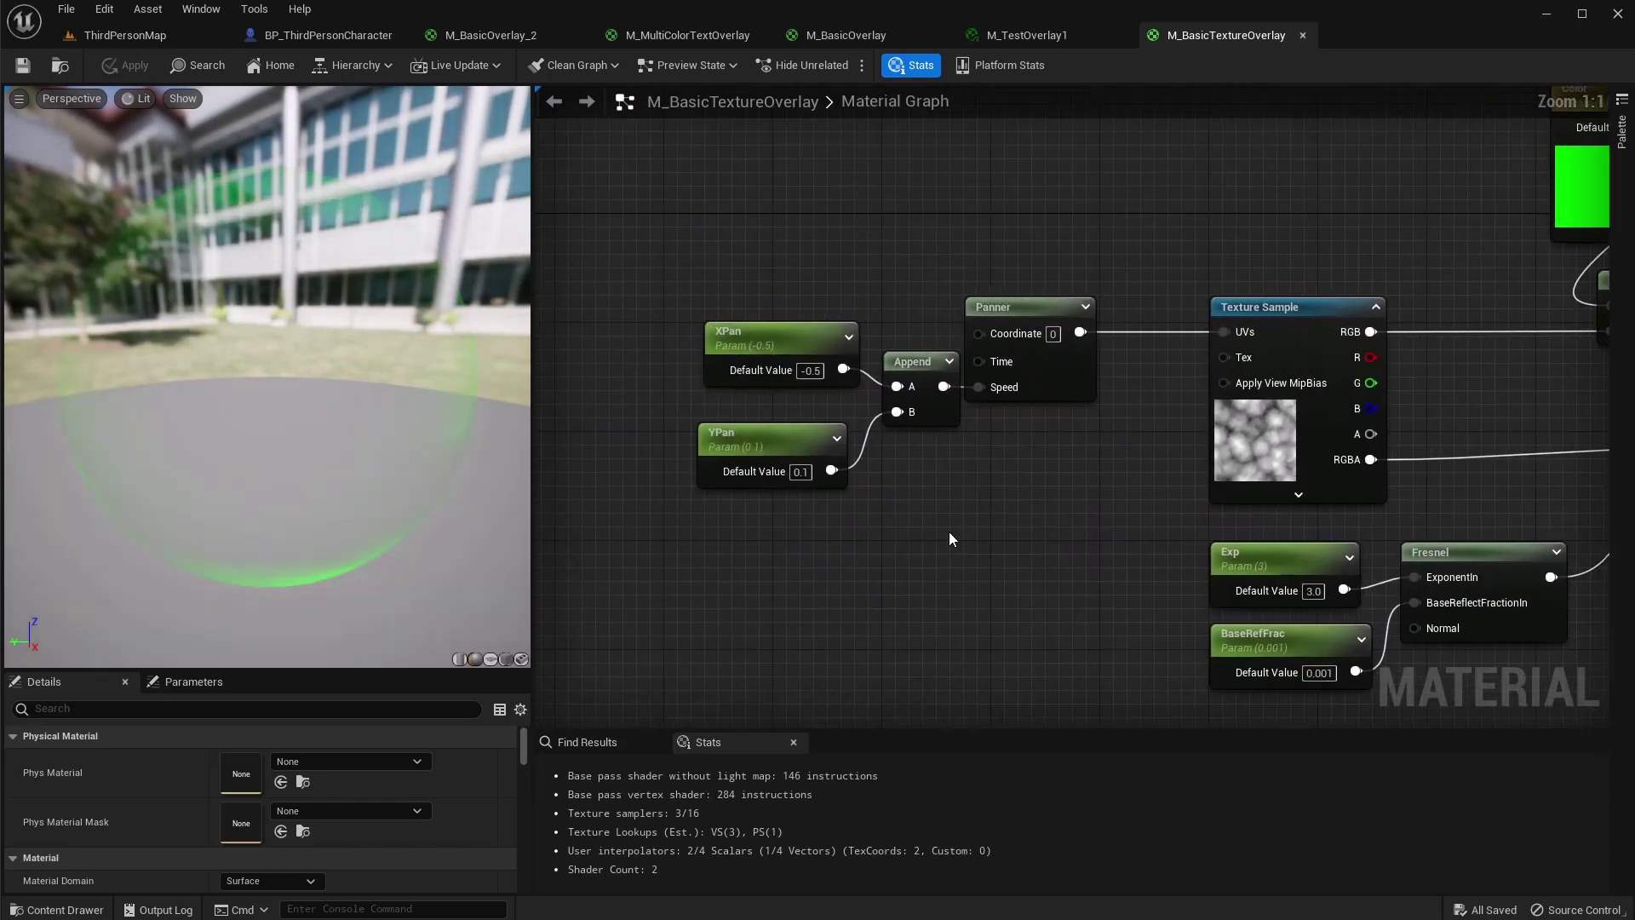
pyautogui.moveTo(948, 531); pyautogui.dragTo(818, 358)
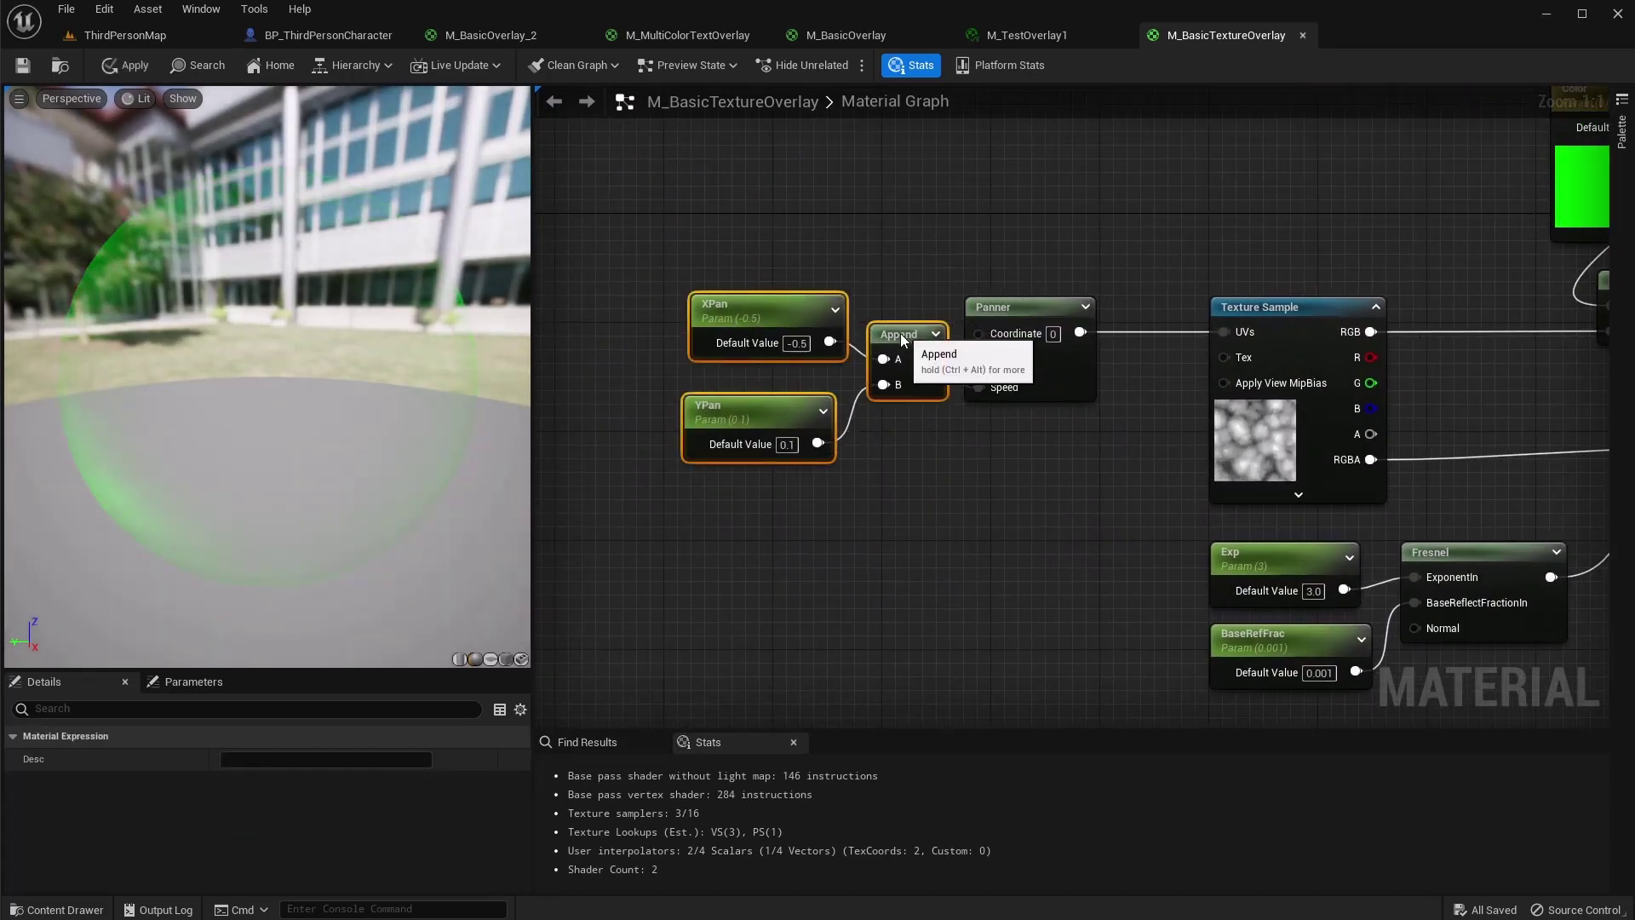
pyautogui.moveTo(913, 339); pyautogui.dragTo(886, 352)
pyautogui.moveTo(1027, 314); pyautogui.dragTo(1081, 301)
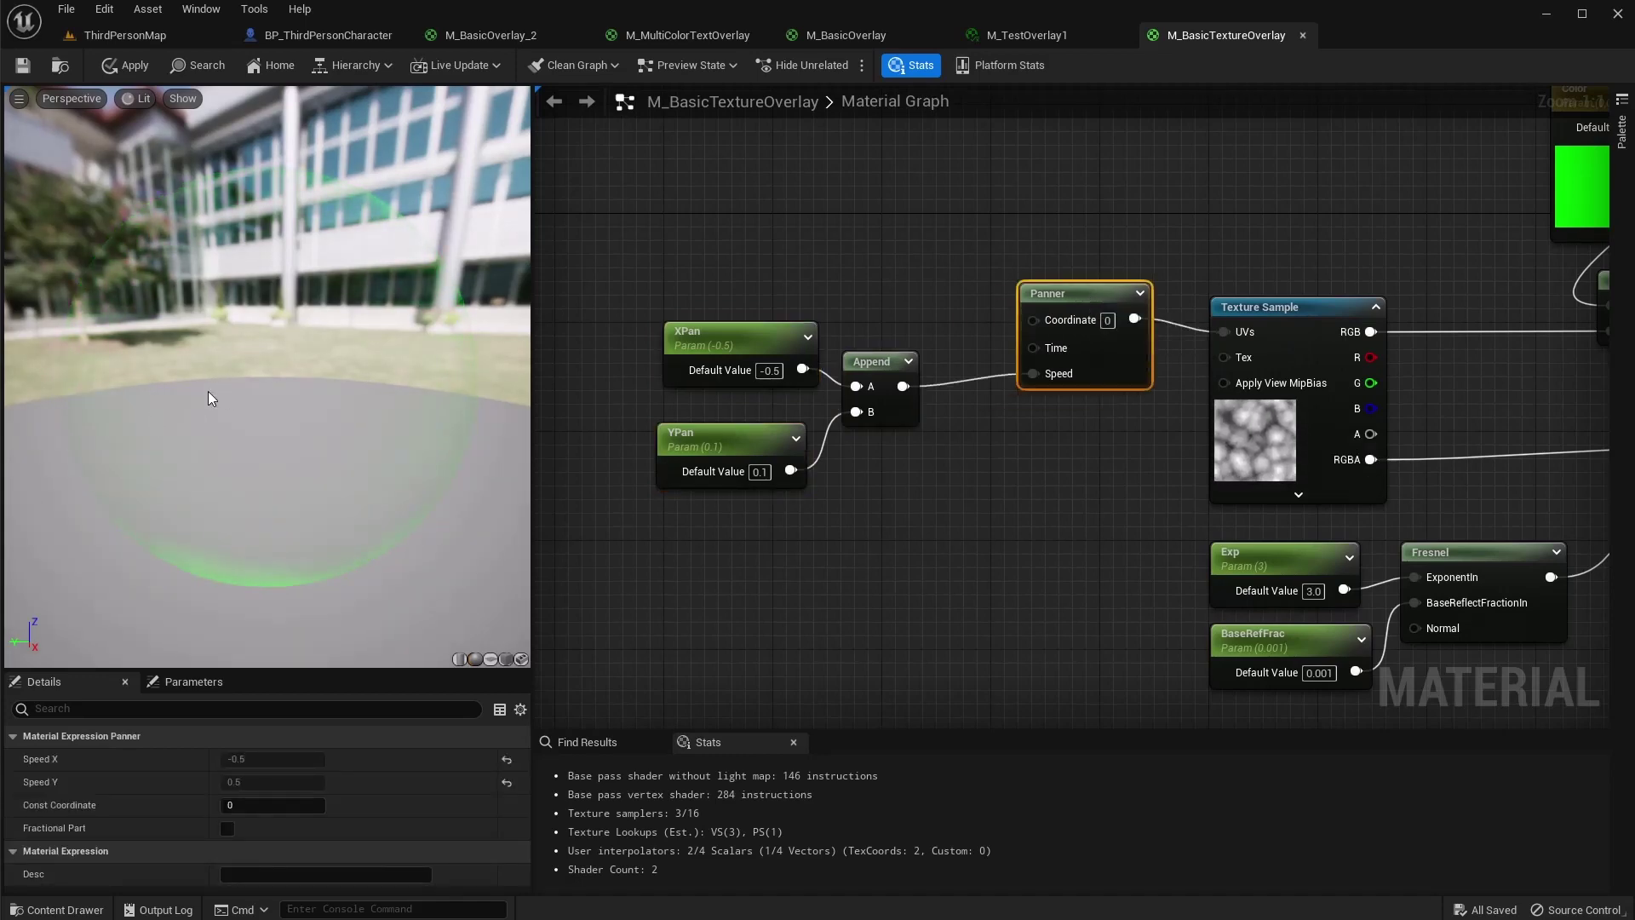
# Pan to the output node, apply the material changes, and return to ThirdPersonMap
pyautogui.moveTo(957, 562); pyautogui.dragTo(914, 555, button='right')
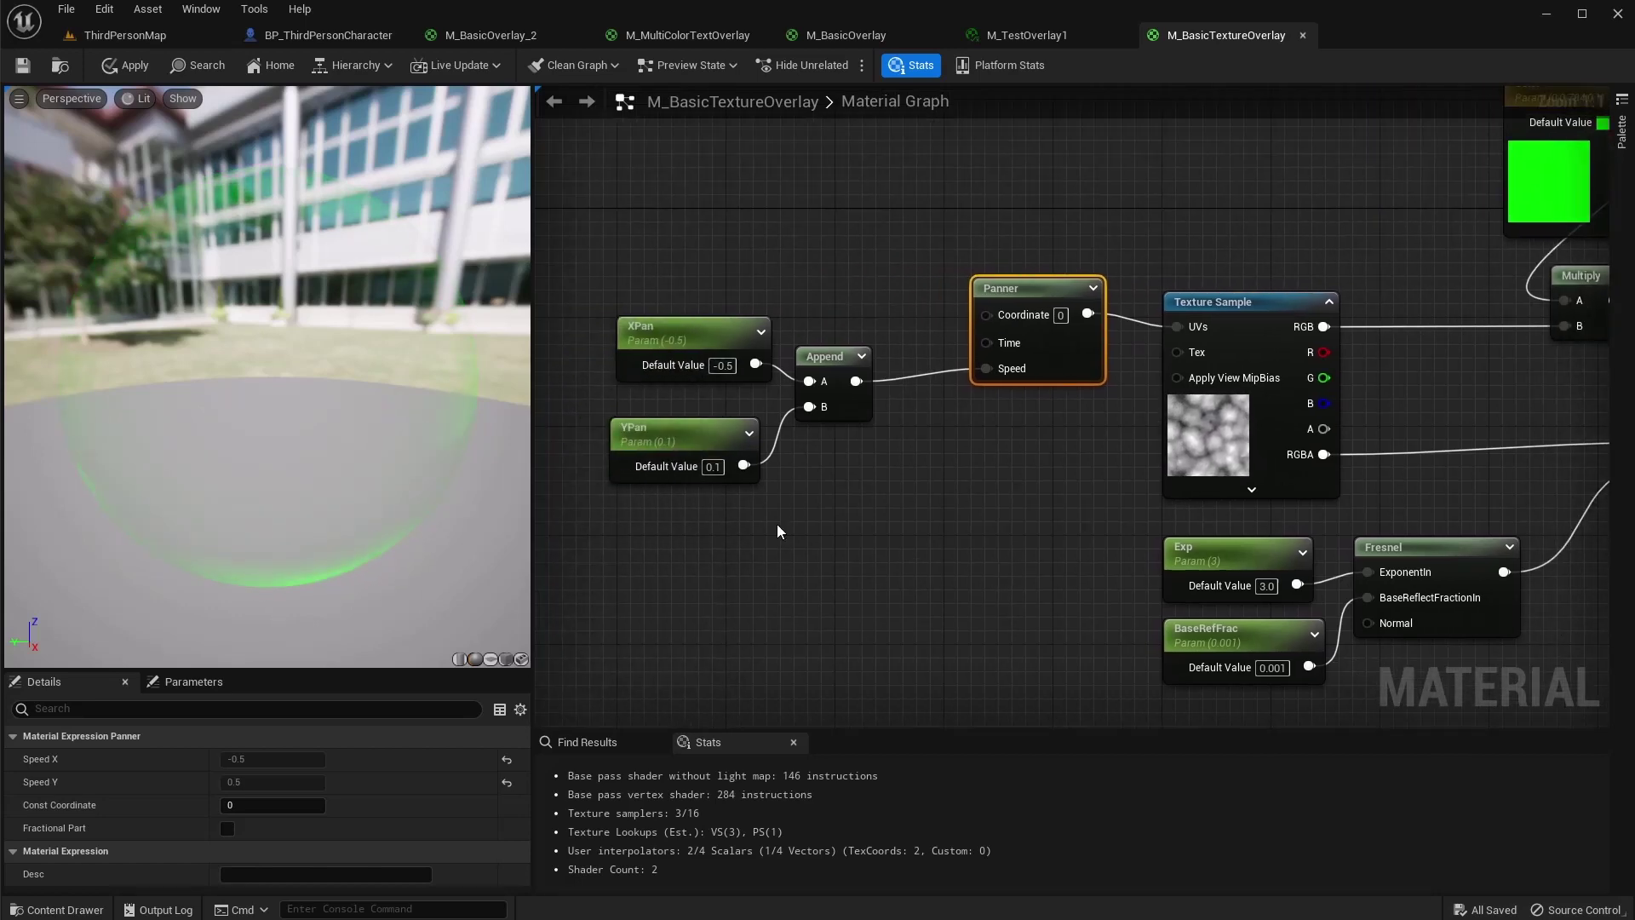
pyautogui.moveTo(953, 608); pyautogui.dragTo(756, 579, button='right')
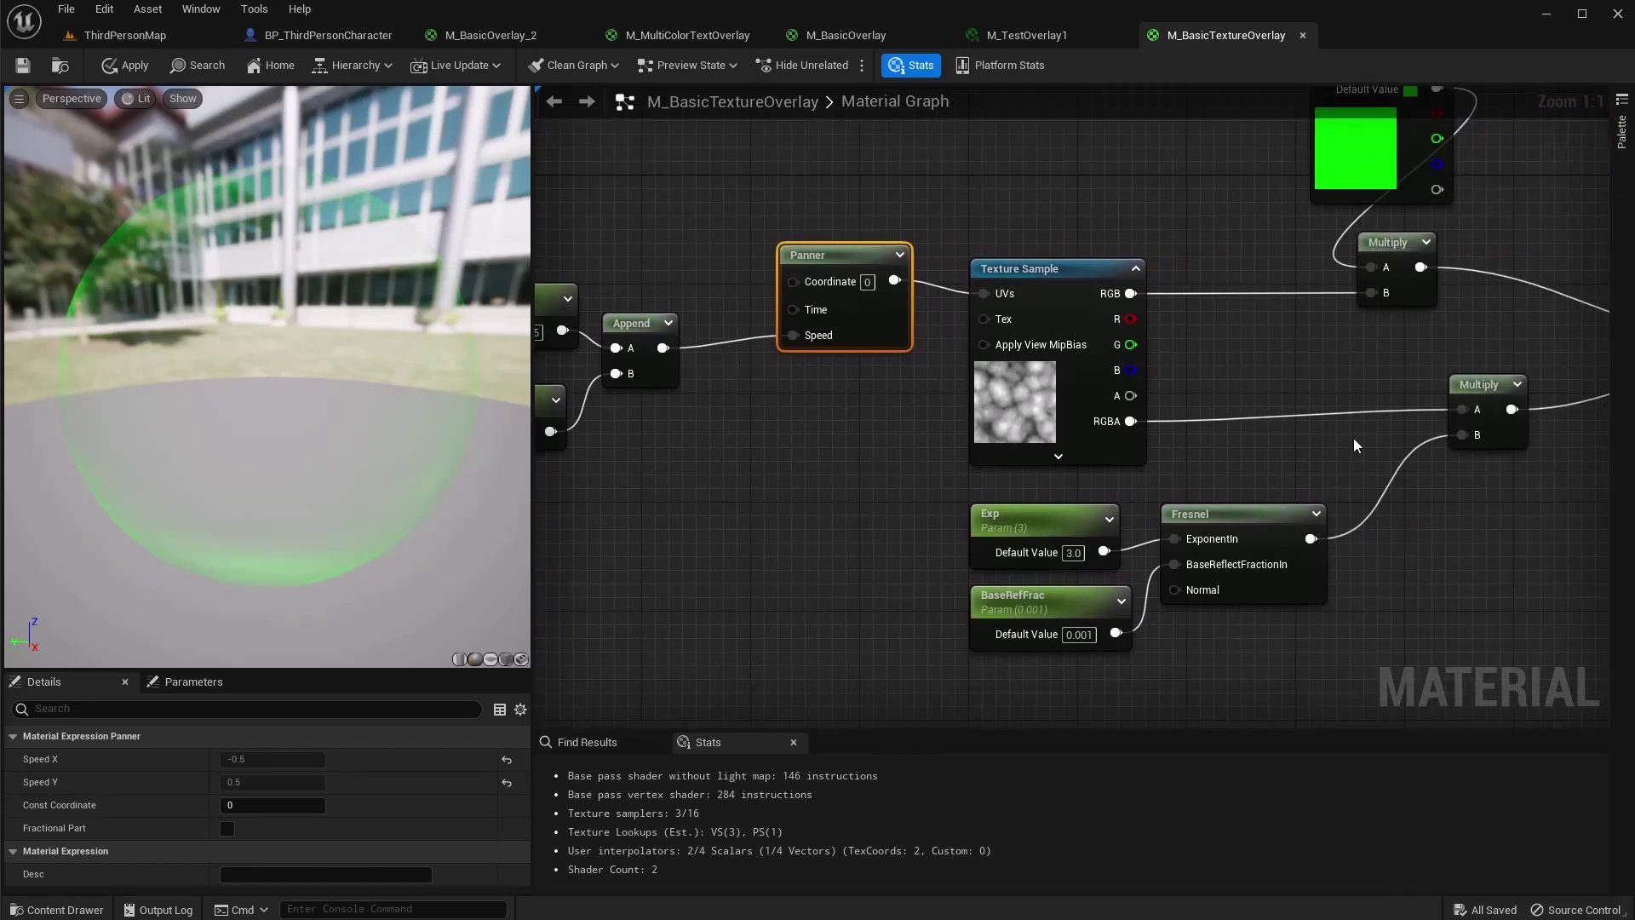
pyautogui.moveTo(1353, 437); pyautogui.dragTo(1050, 411, button='right')
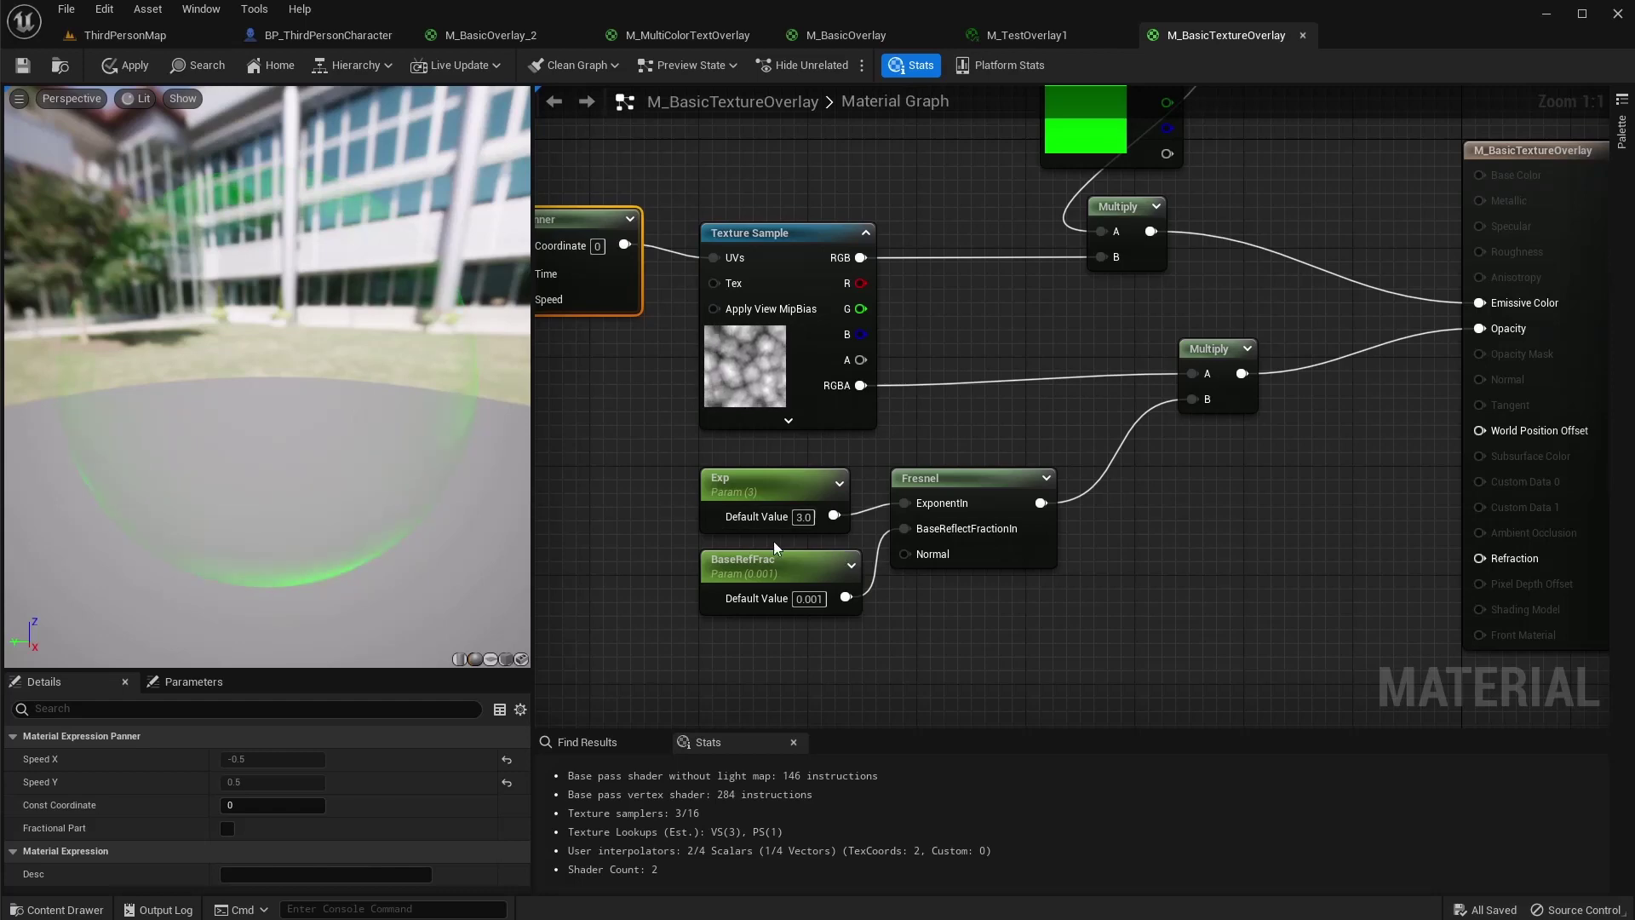
pyautogui.click(56, 68)
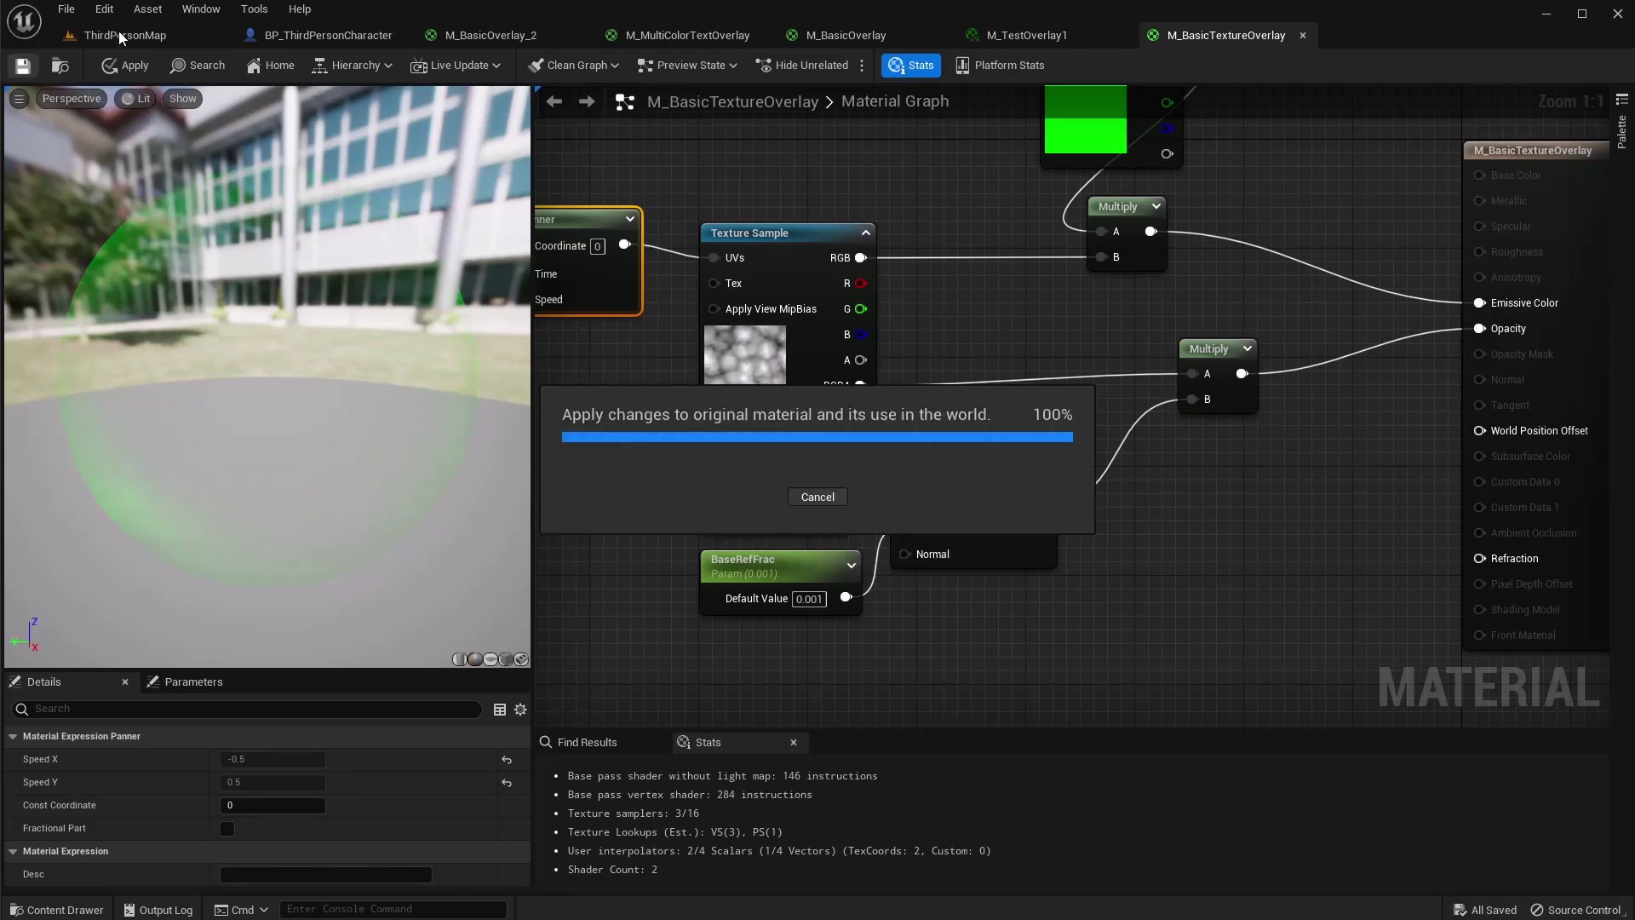
pyautogui.click(119, 31)
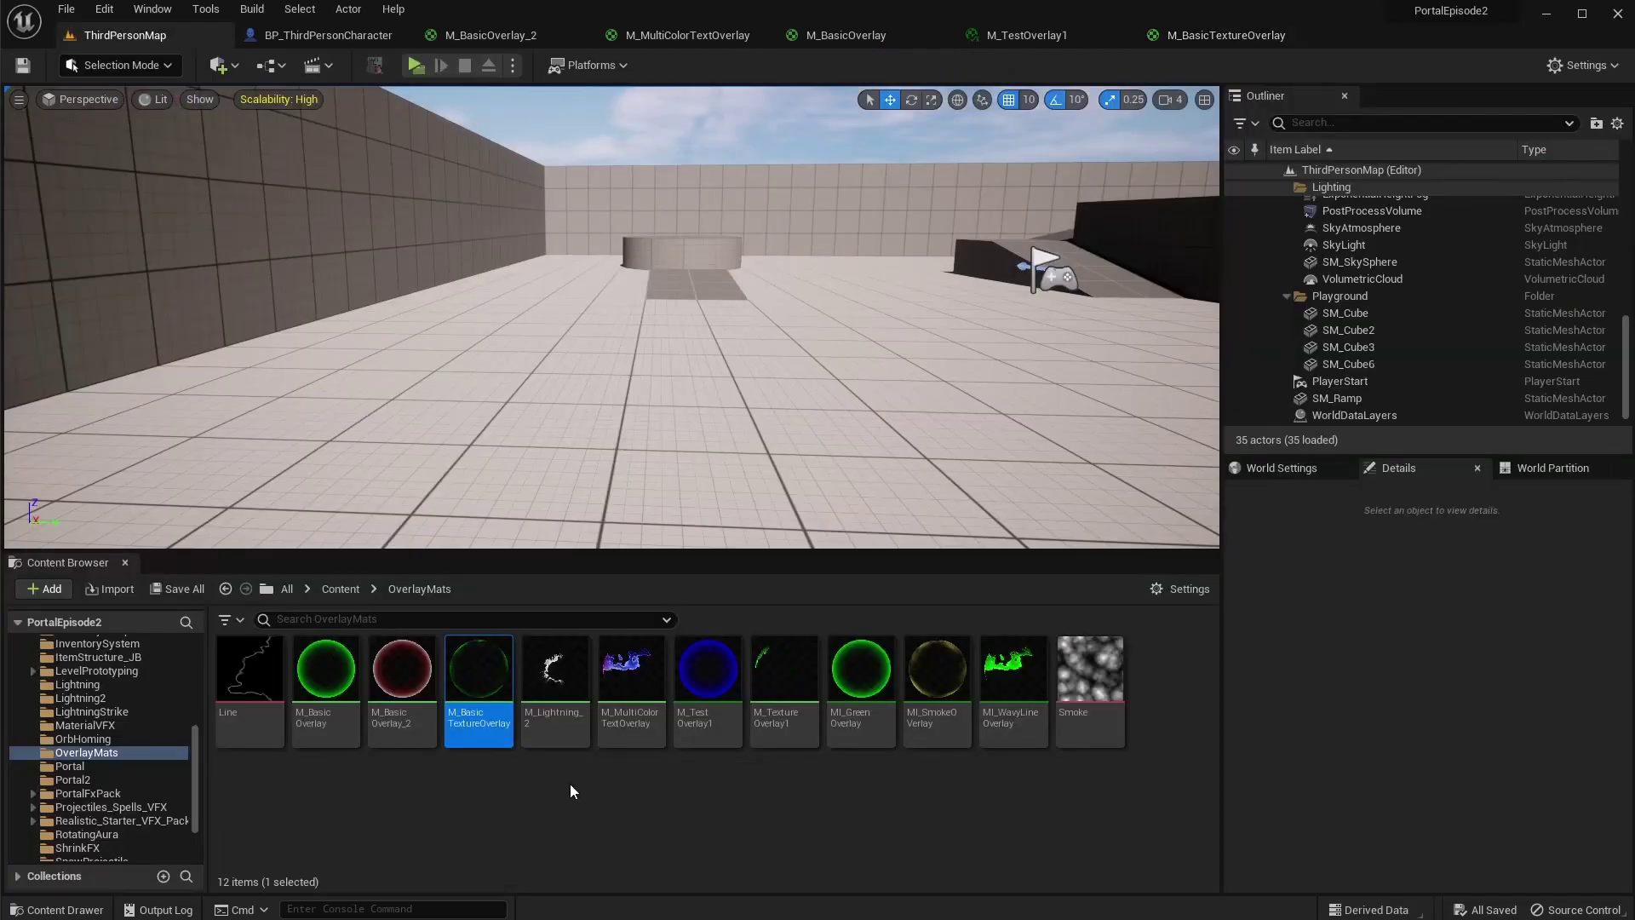
# Create a material instance of M_BasicTextureOverlay named M_TestOverlay2
pyautogui.rightClick(482, 634)
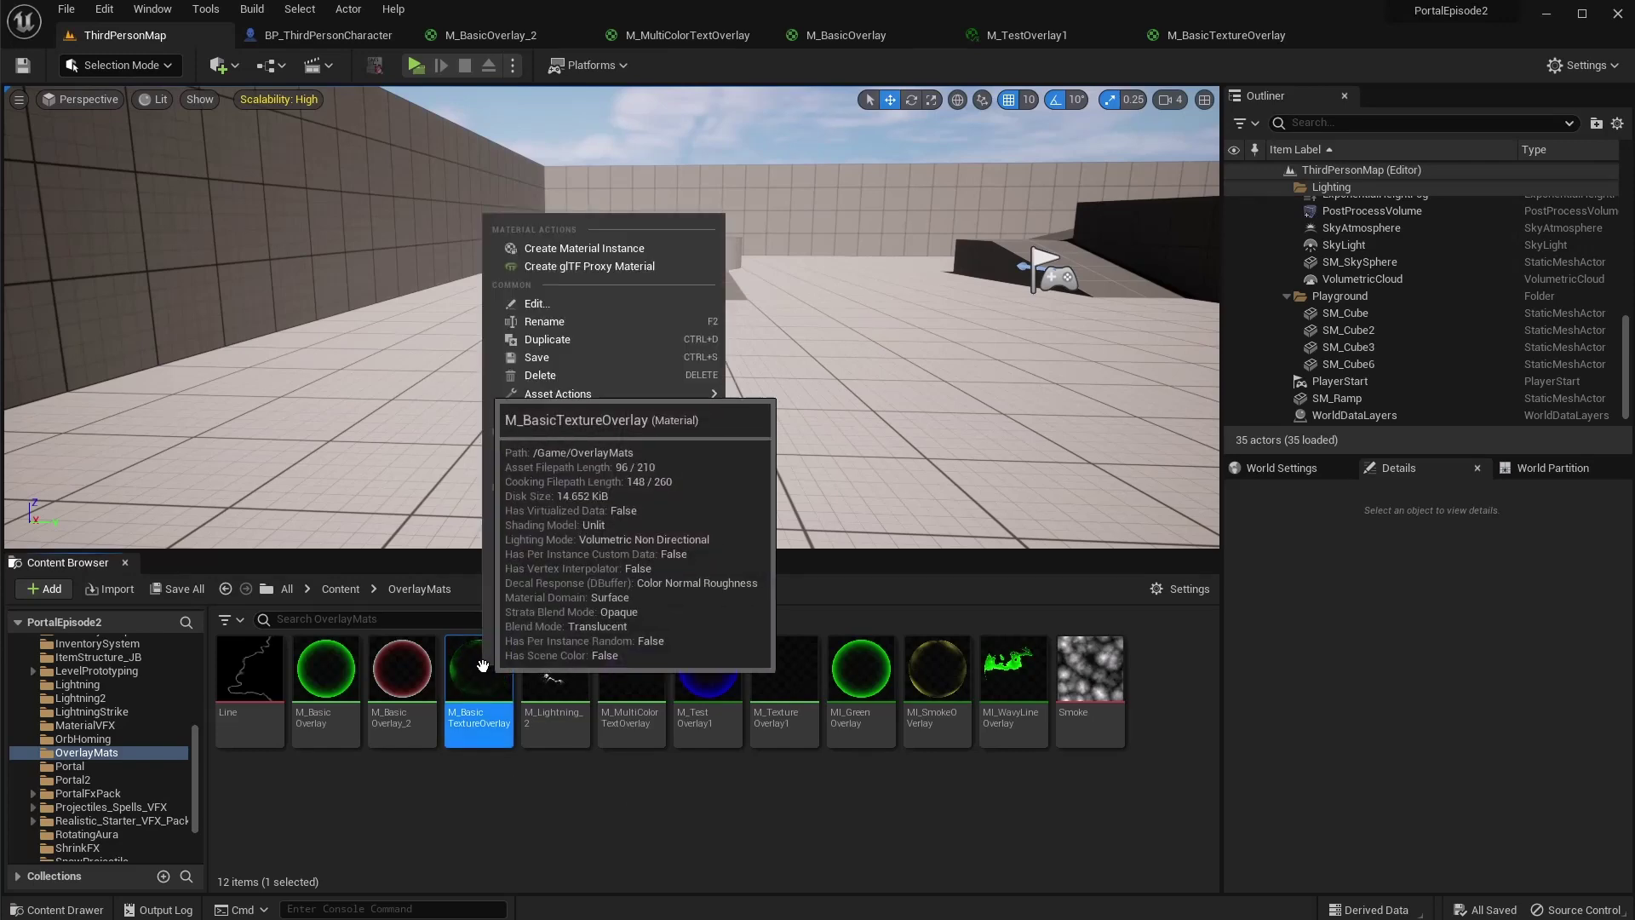
pyautogui.click(579, 249)
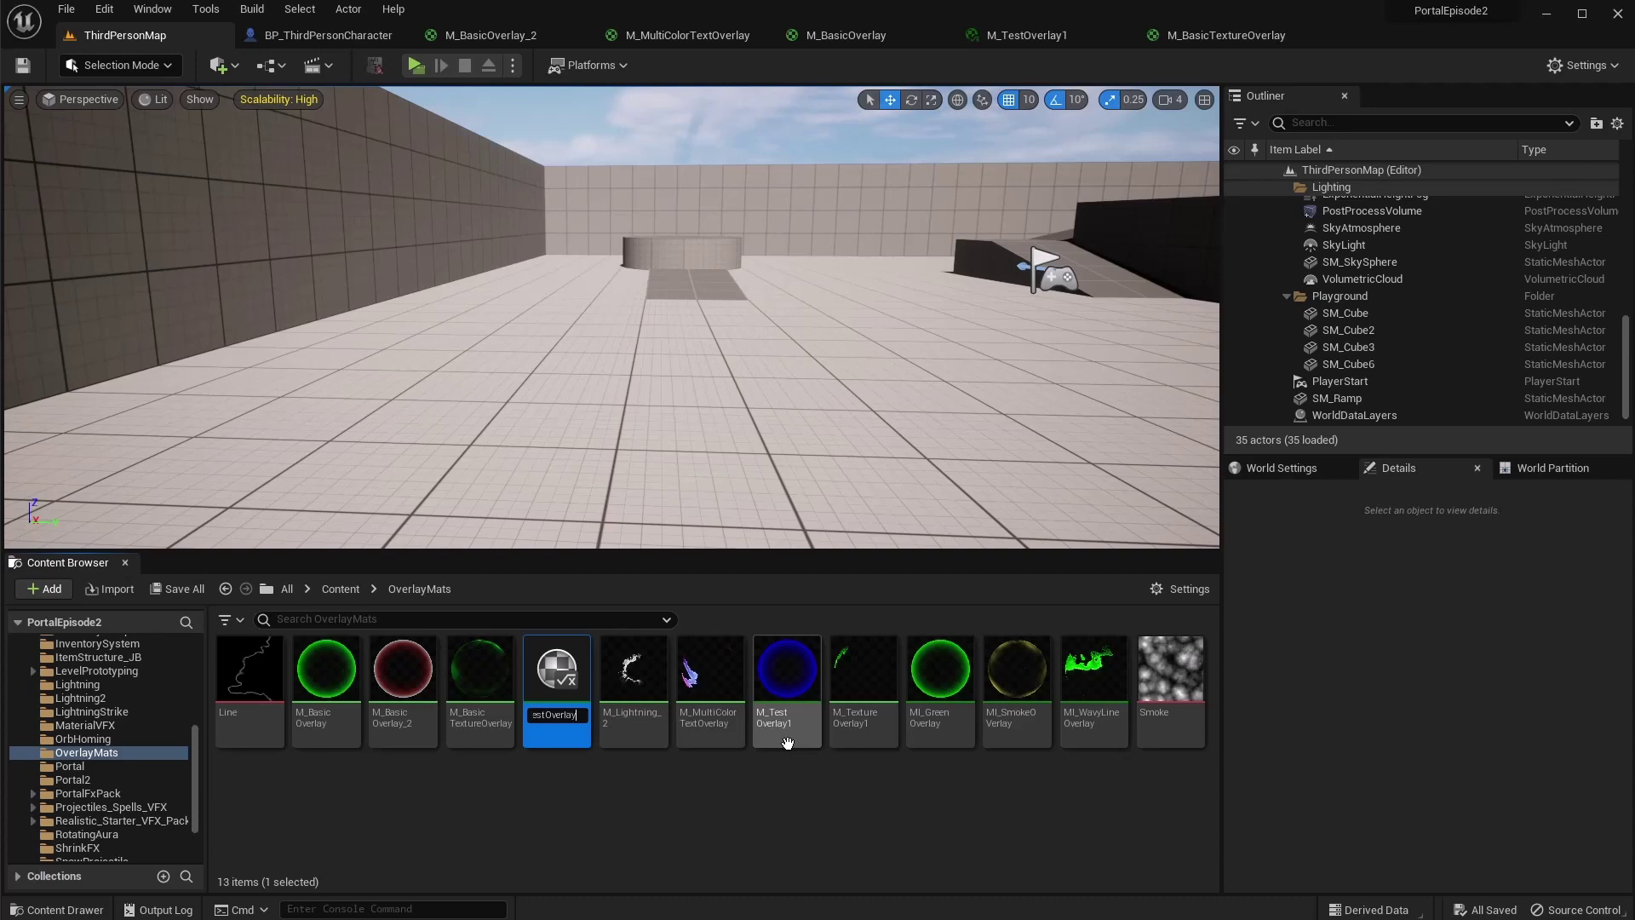
pyautogui.write('2')
pyautogui.press('Return')
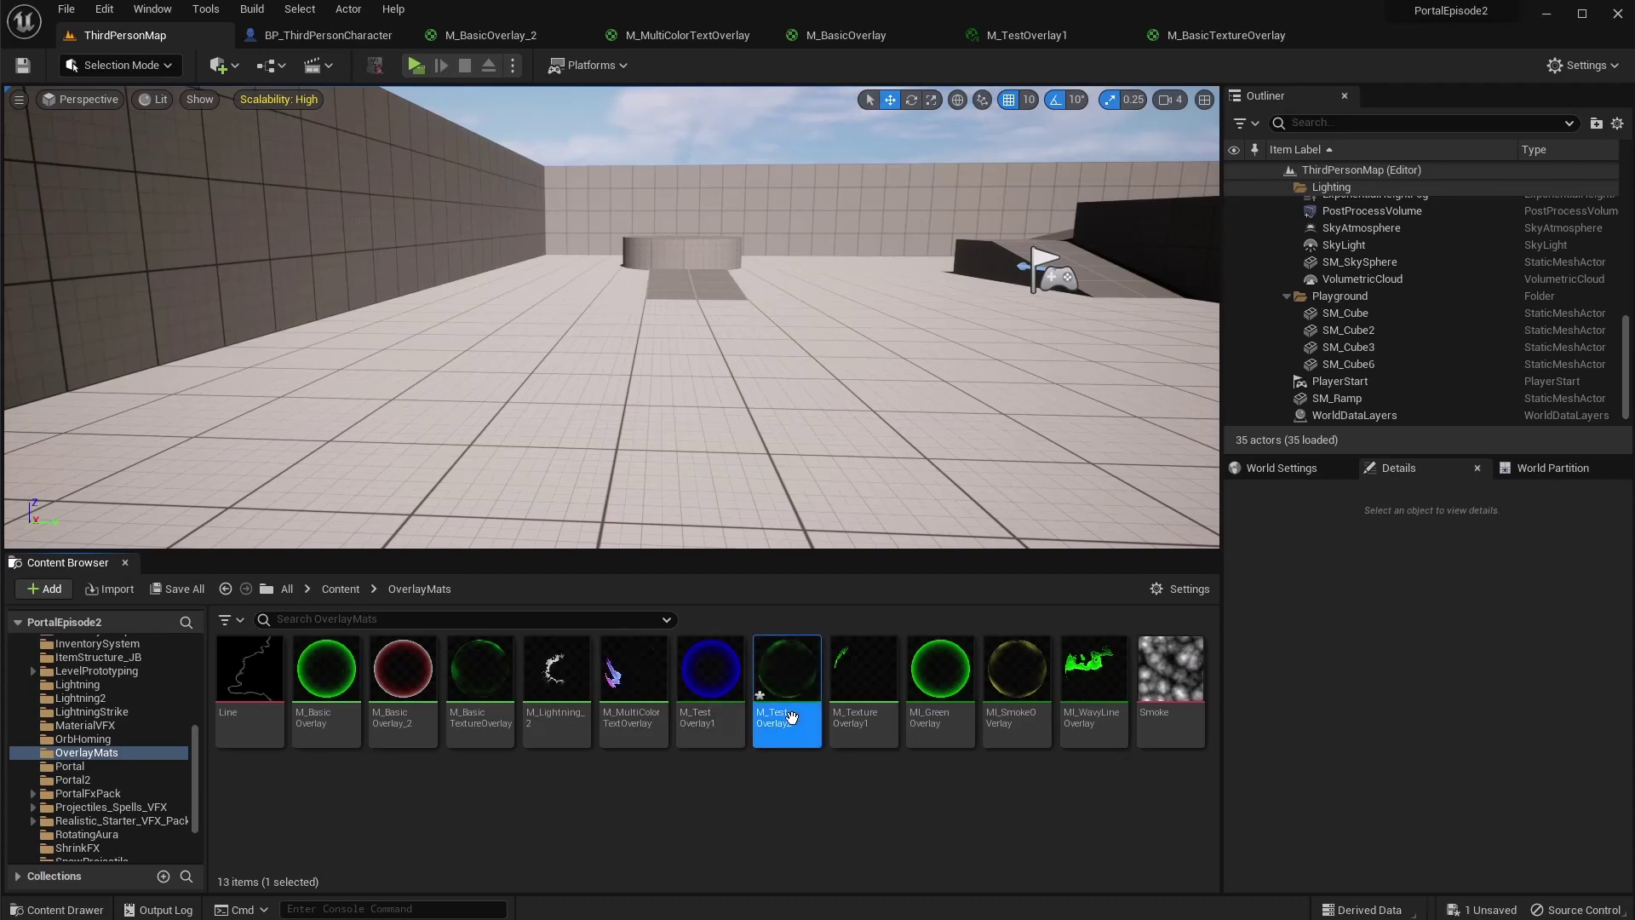
# Override BaseRefFrac, Exp, XPan, YPan and Color in M_TestOverlay2, changing the colour to red
pyautogui.doubleClick(791, 717)
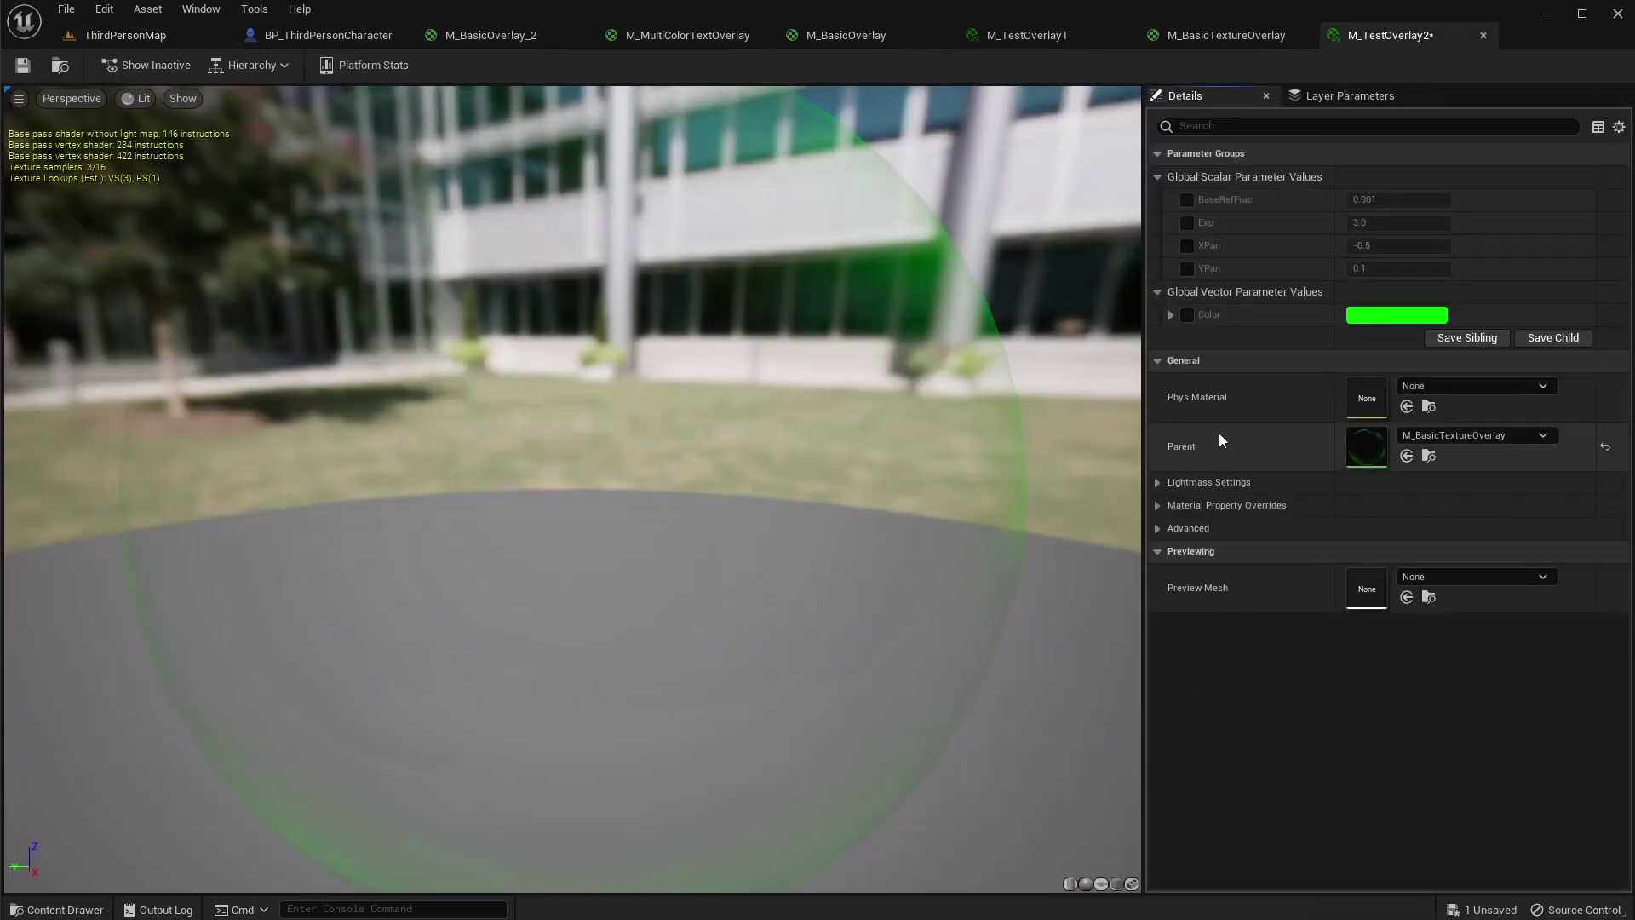
pyautogui.click(1187, 199)
pyautogui.click(1186, 222)
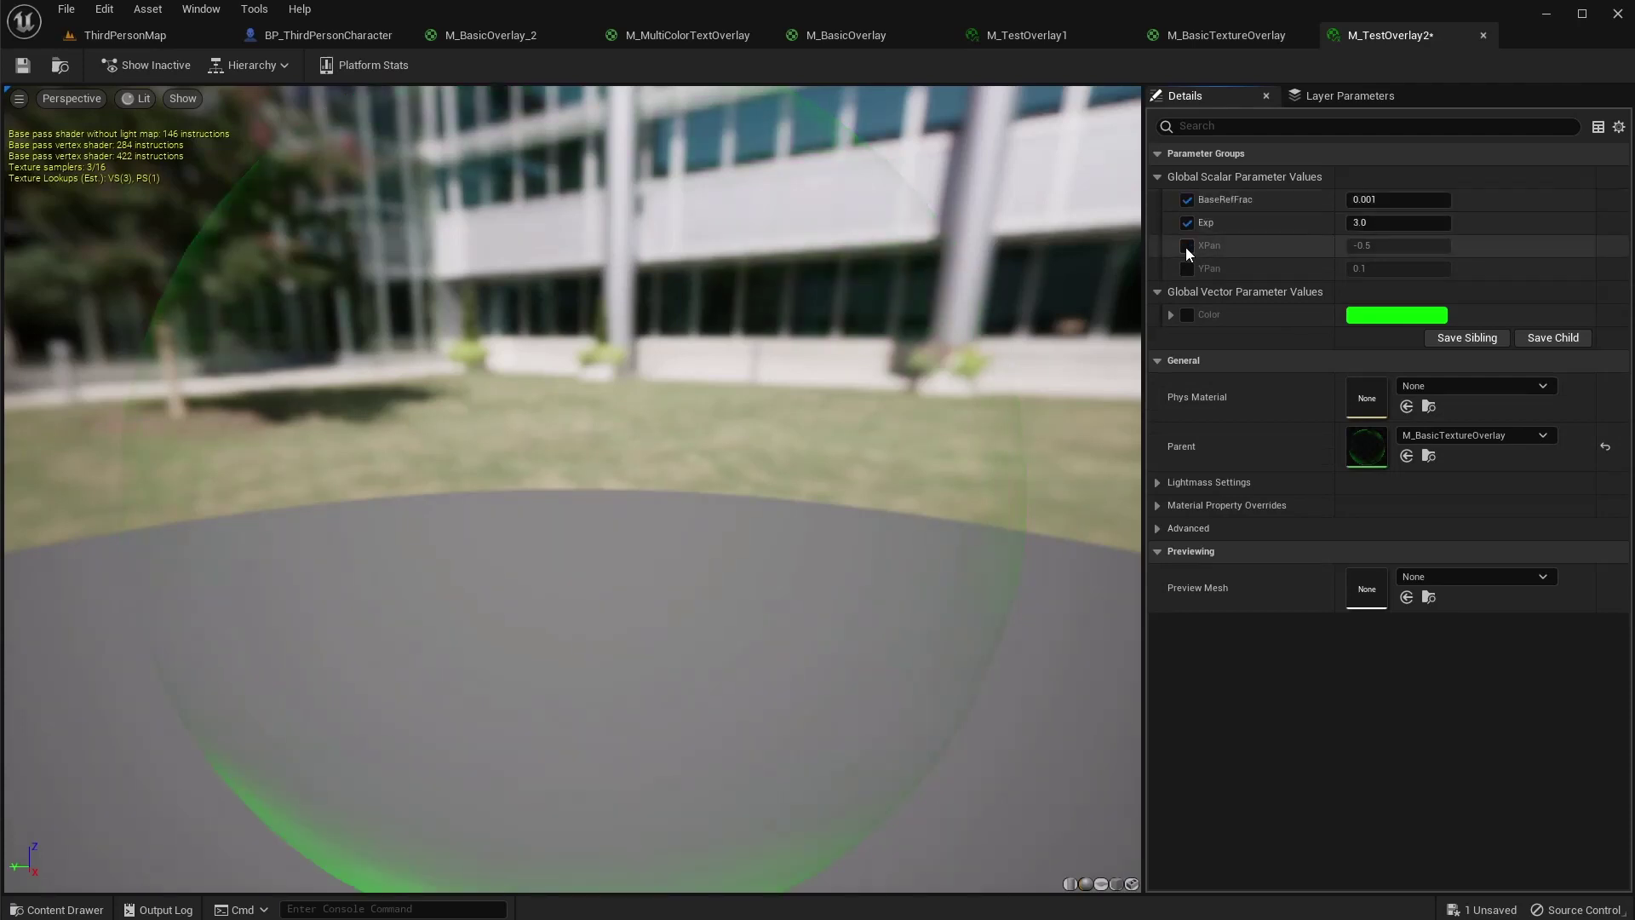
pyautogui.click(1186, 245)
pyautogui.click(1186, 268)
pyautogui.click(1187, 315)
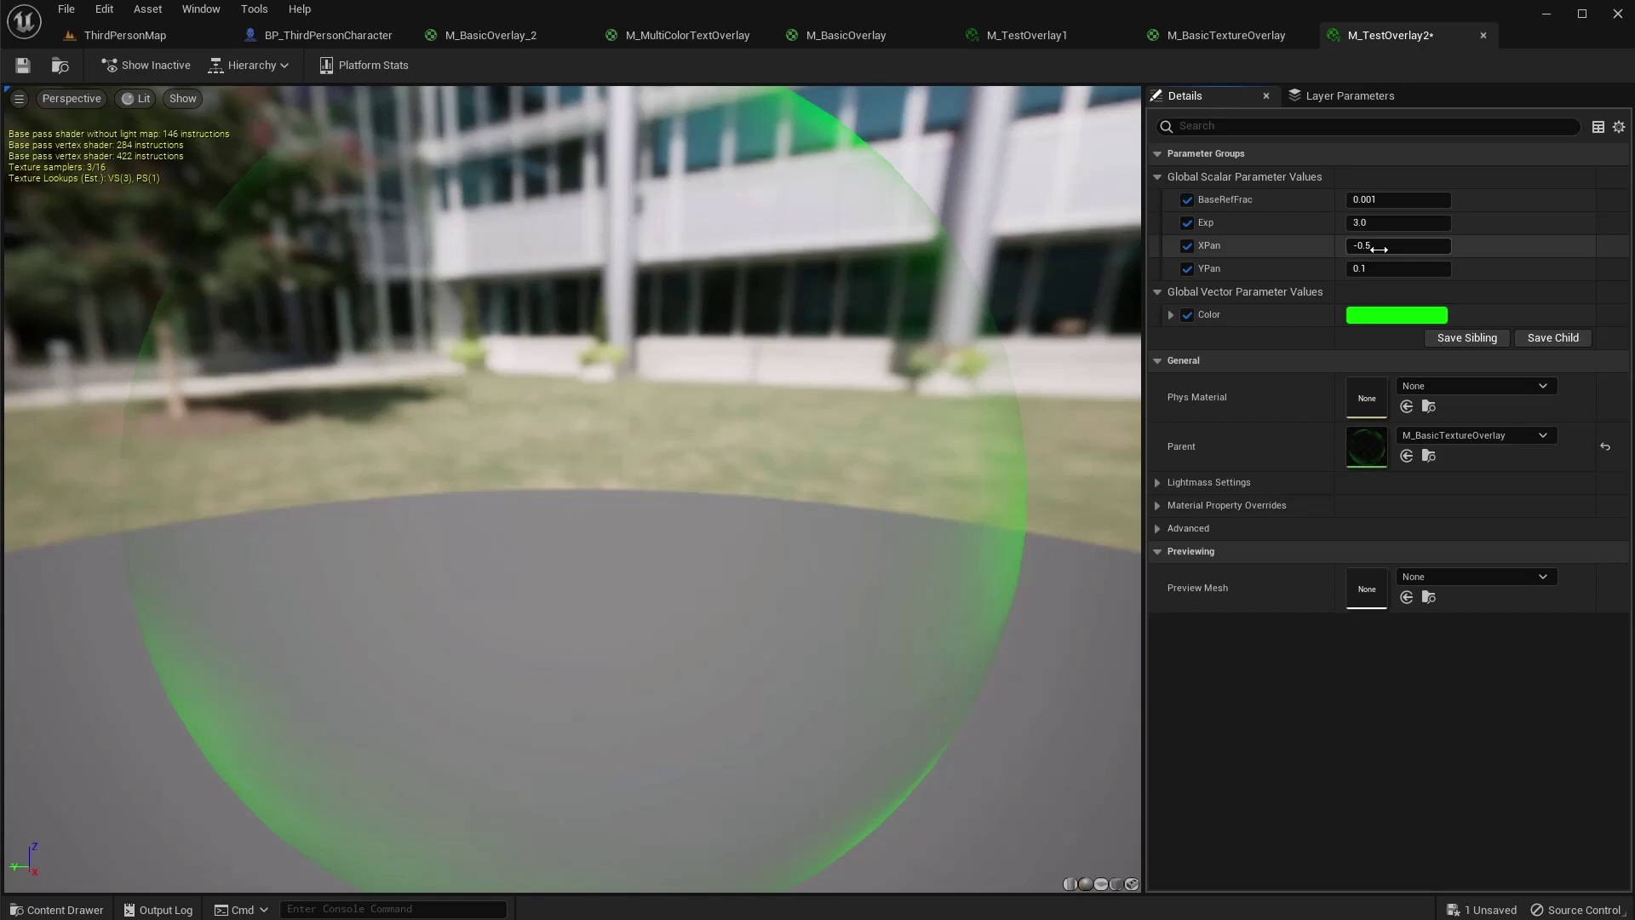
pyautogui.click(1392, 315)
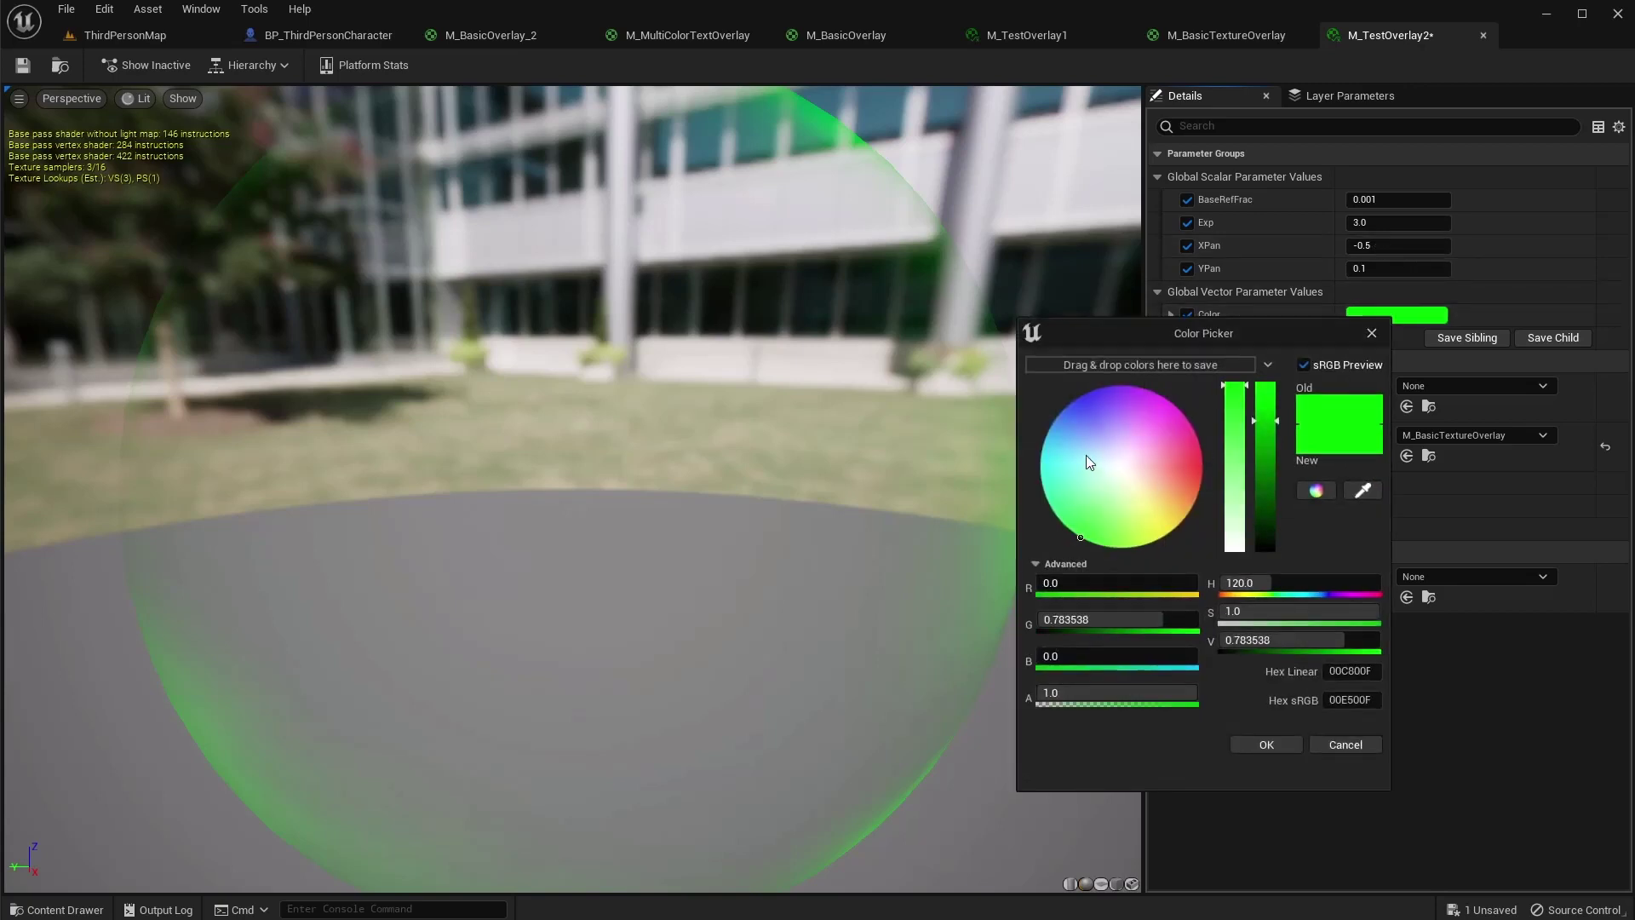
pyautogui.moveTo(1085, 454); pyautogui.dragTo(1202, 465)
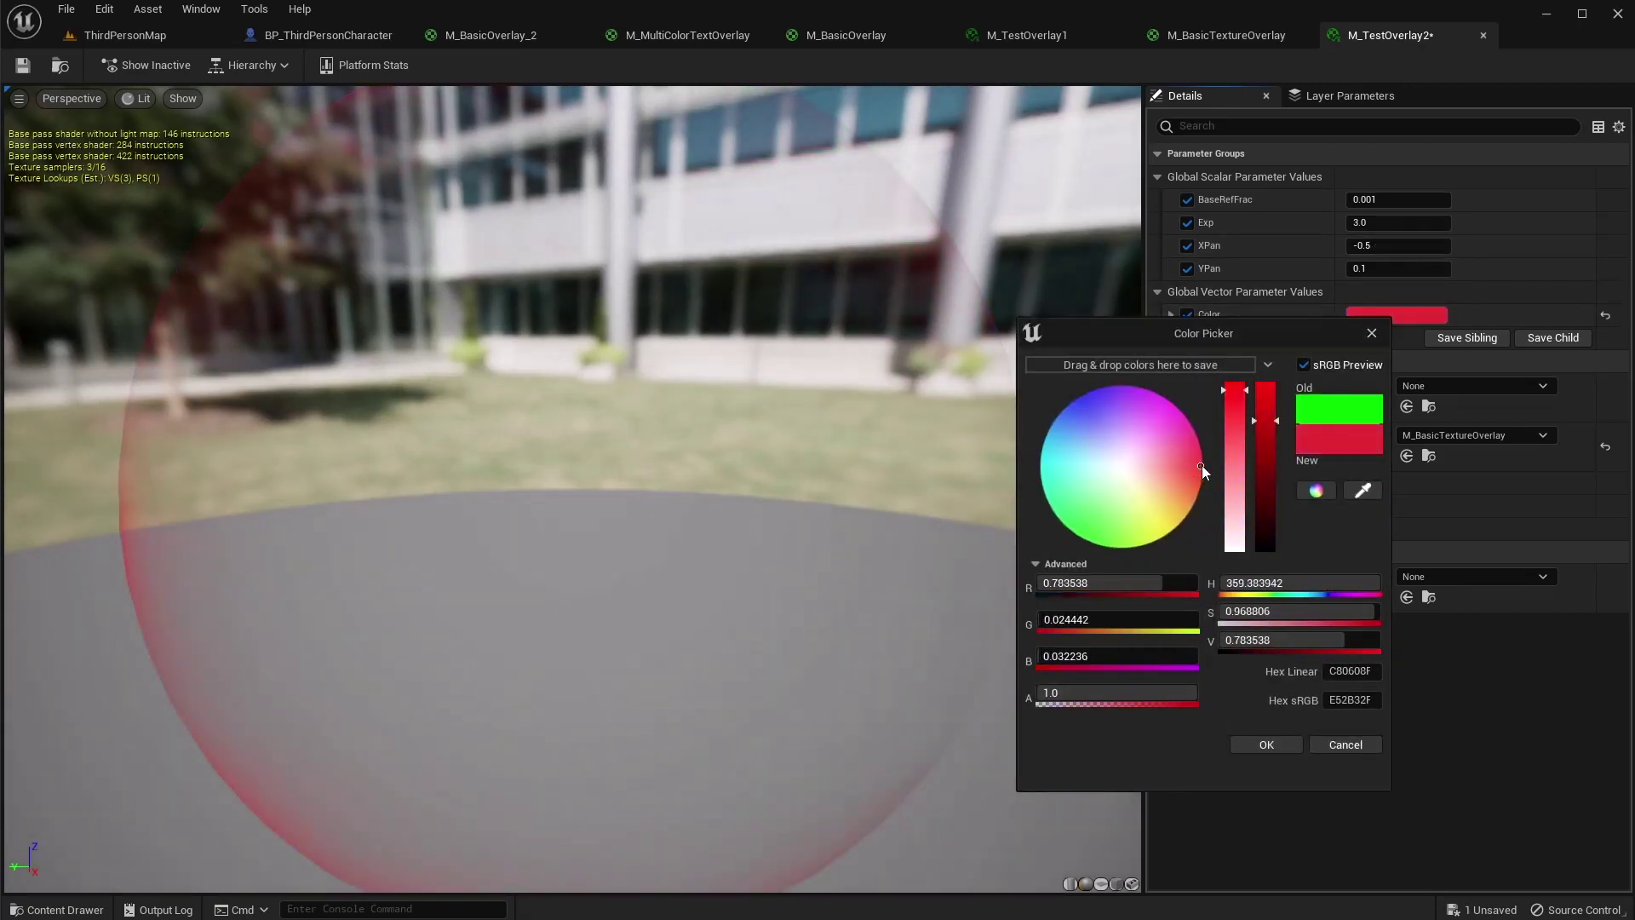
pyautogui.click(1260, 743)
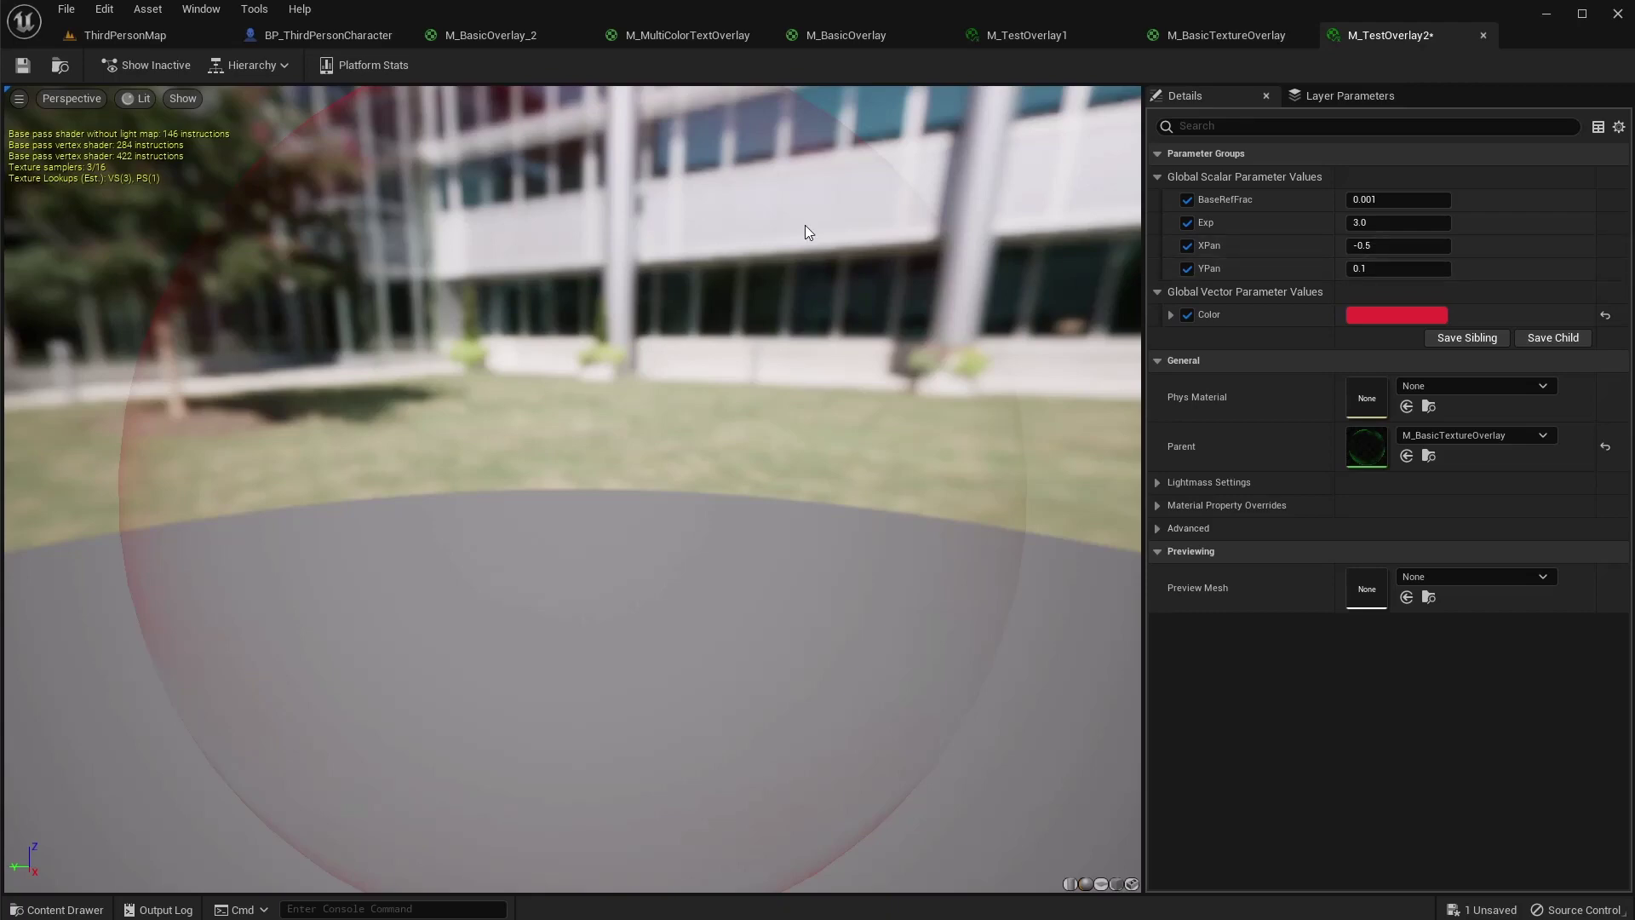
# Set BP_ThirdPersonCharacter's Overlay Material to M_TestOverlay2, then play-test ThirdPersonMap
pyautogui.click(131, 35)
pyautogui.click(328, 35)
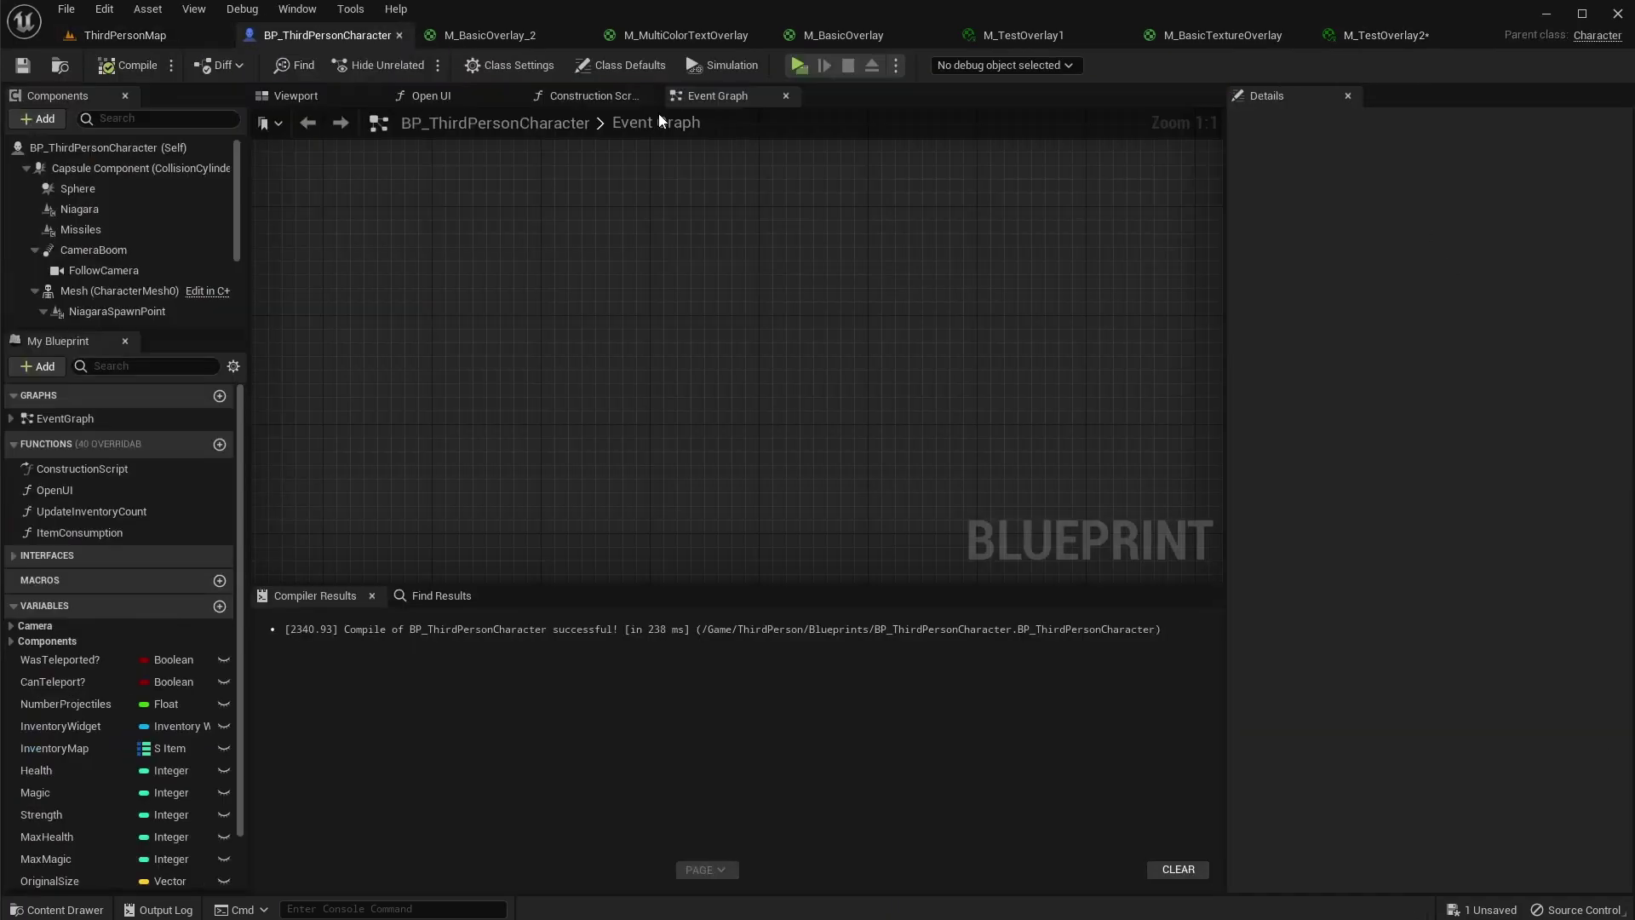
pyautogui.click(93, 152)
pyautogui.click(1524, 224)
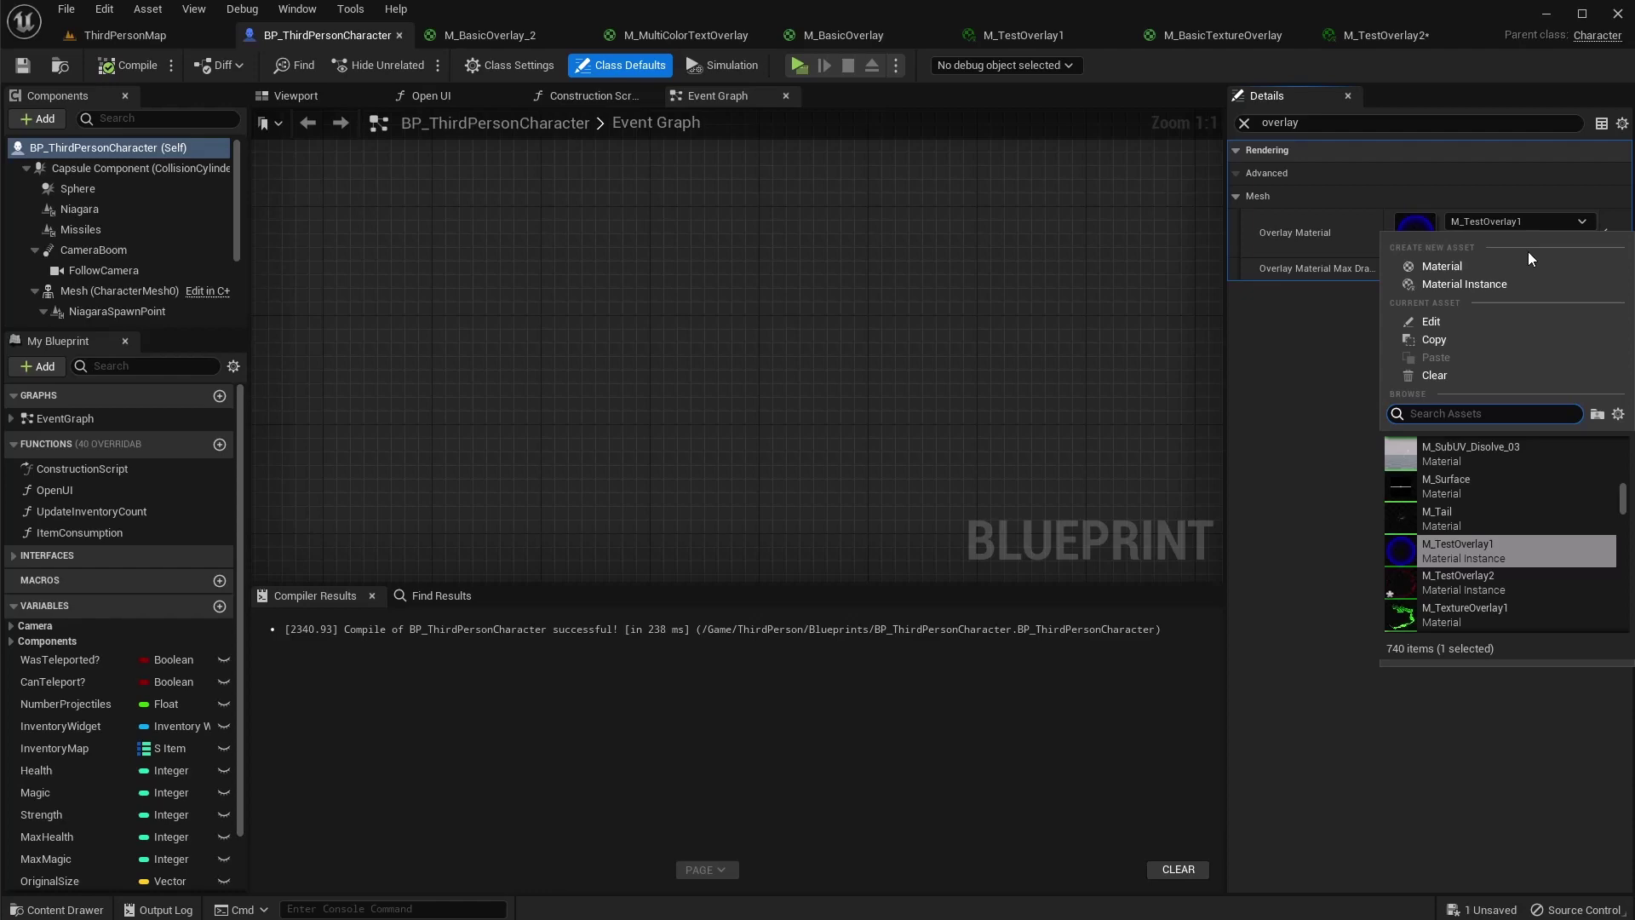
pyautogui.click(1505, 584)
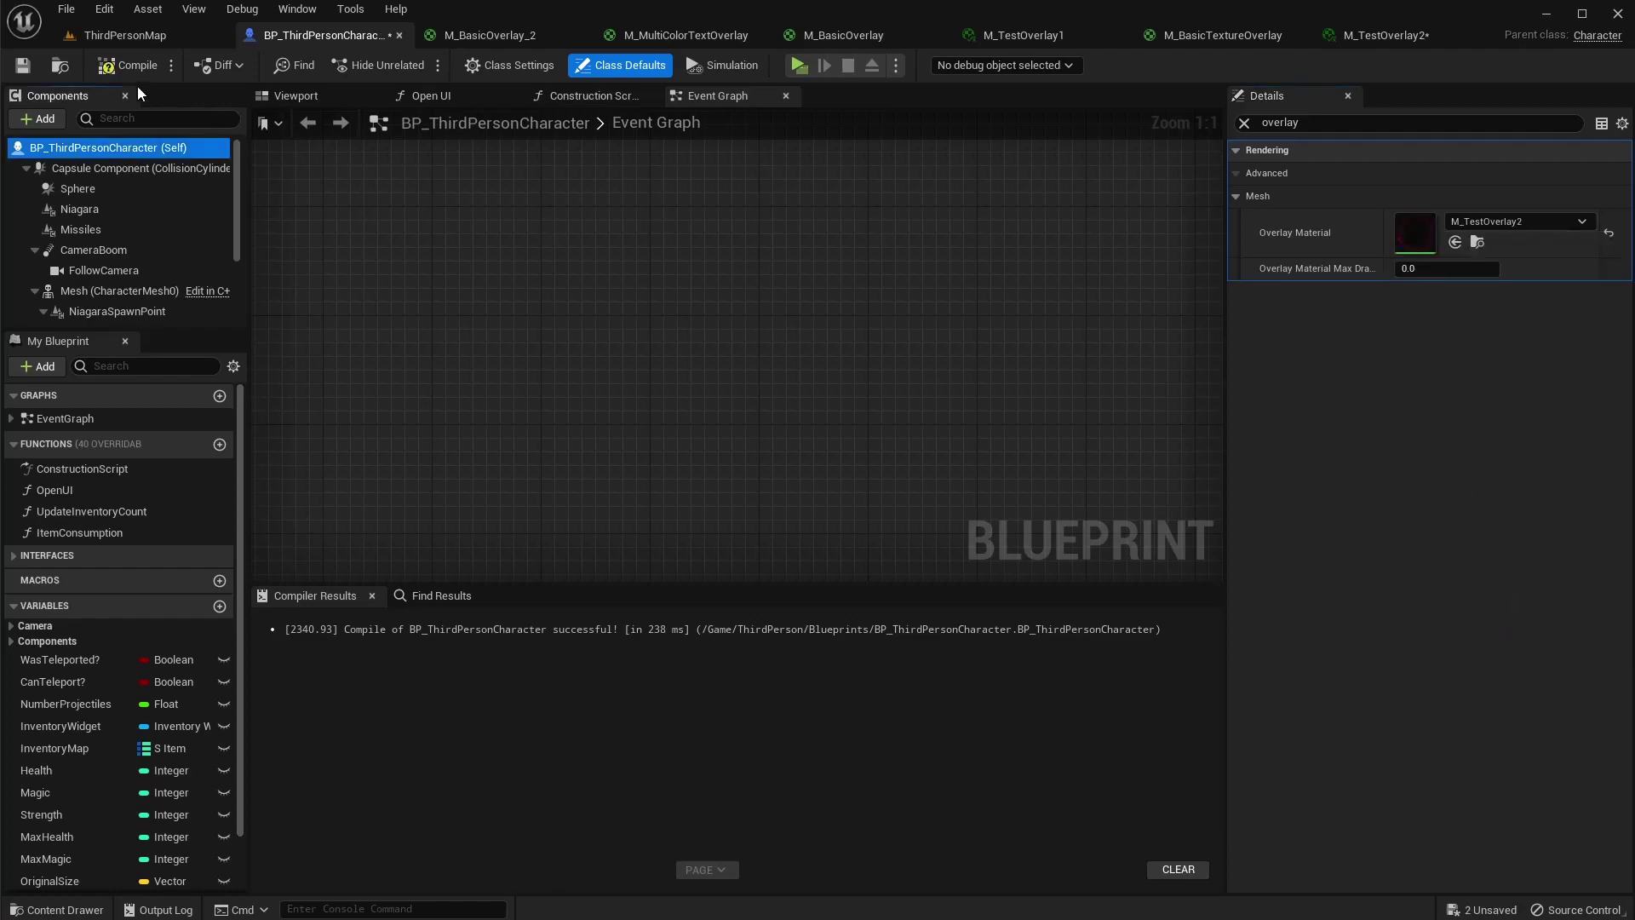
pyautogui.click(131, 39)
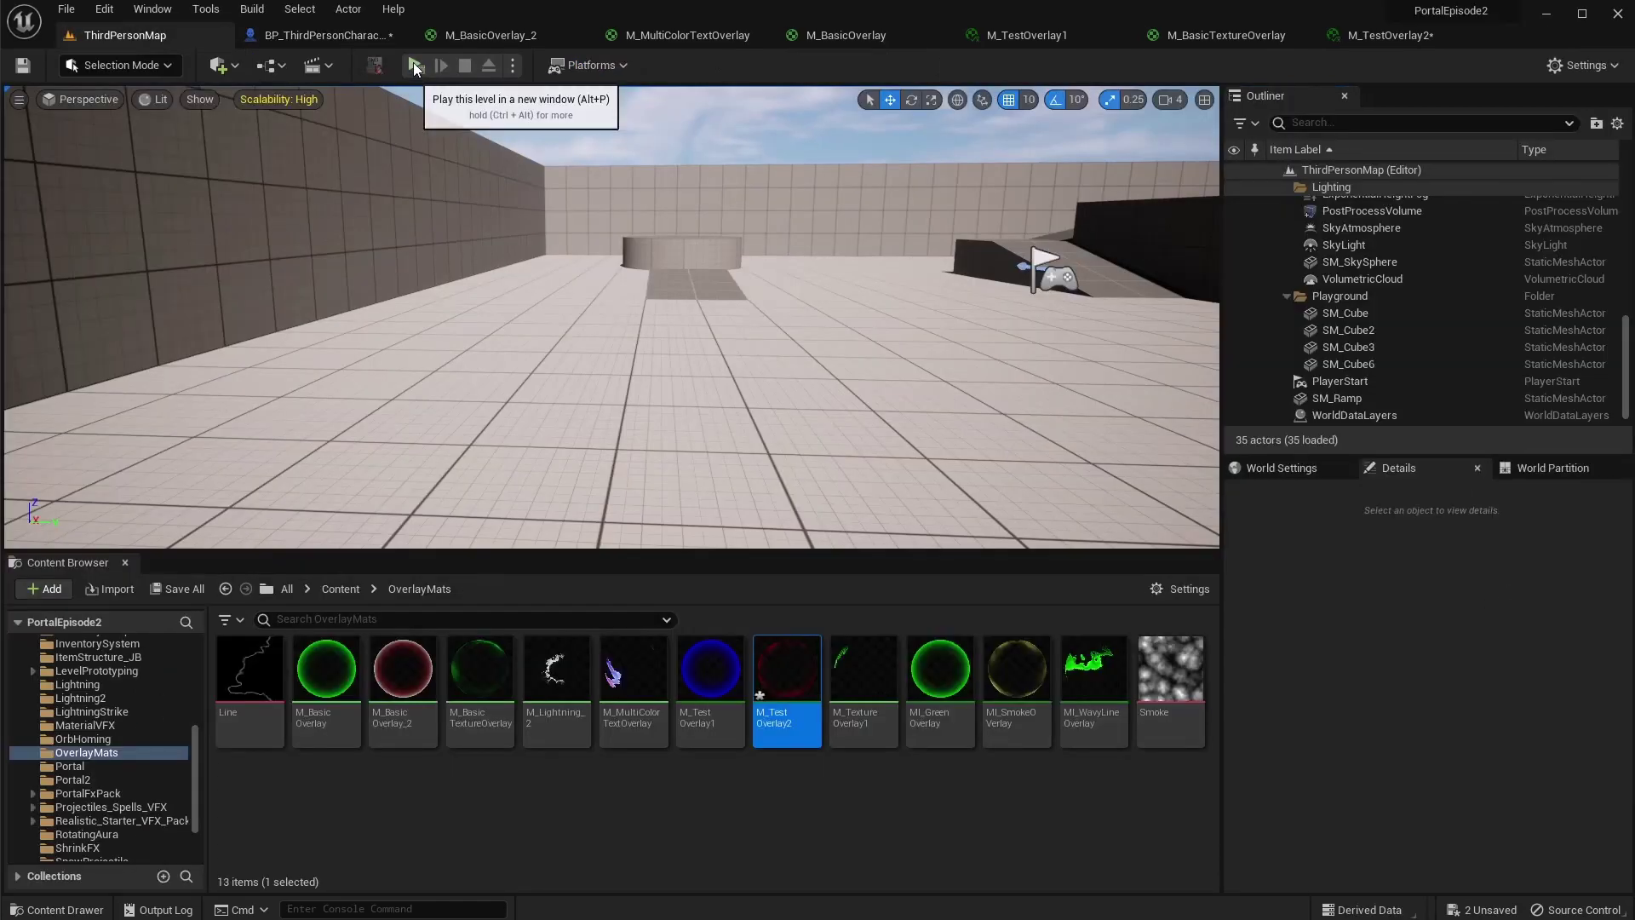
pyautogui.click(414, 66)
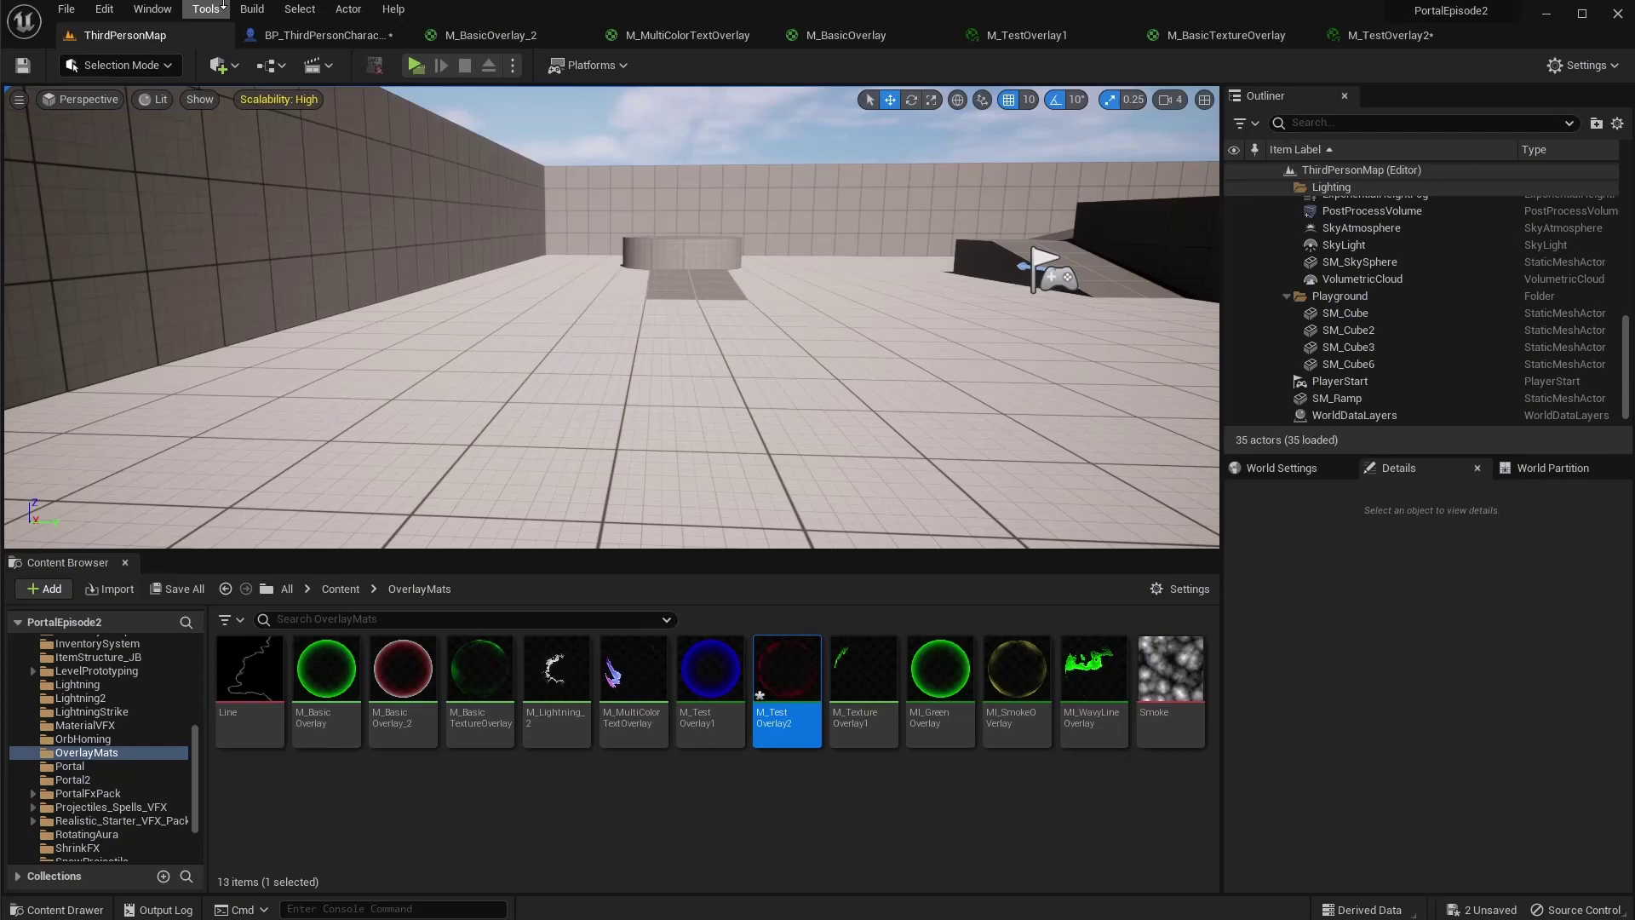
# Retune M_TestOverlay2 to Exp 1.235, BaseRefFrac 0.297 and XPan -0.828, and save it
pyautogui.click(482, 36)
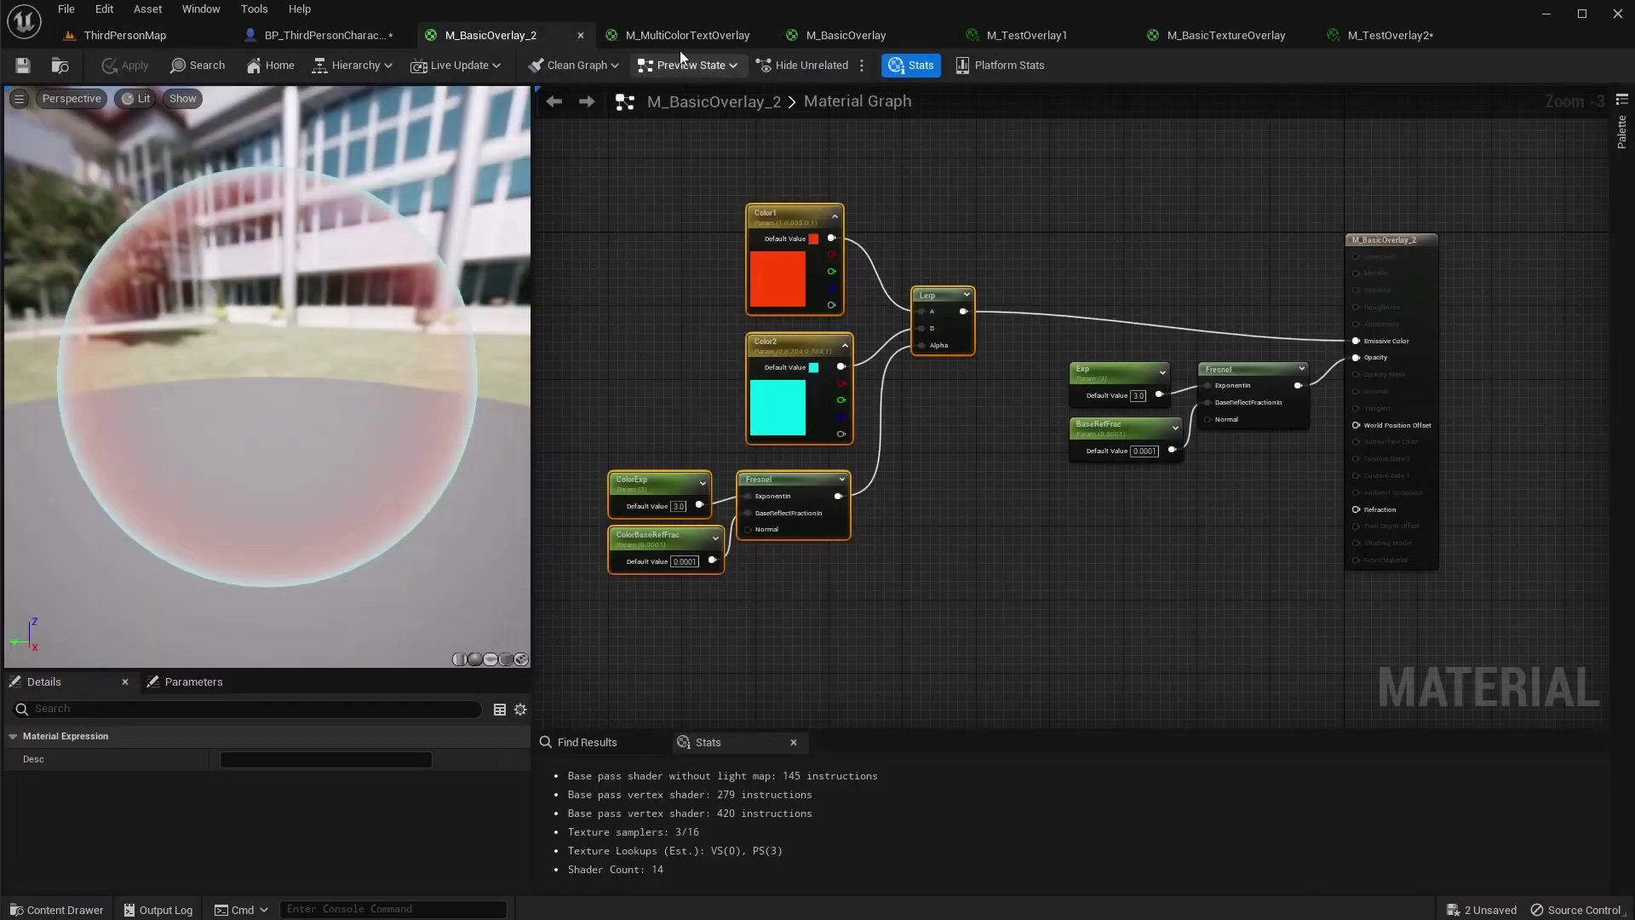
pyautogui.click(1368, 36)
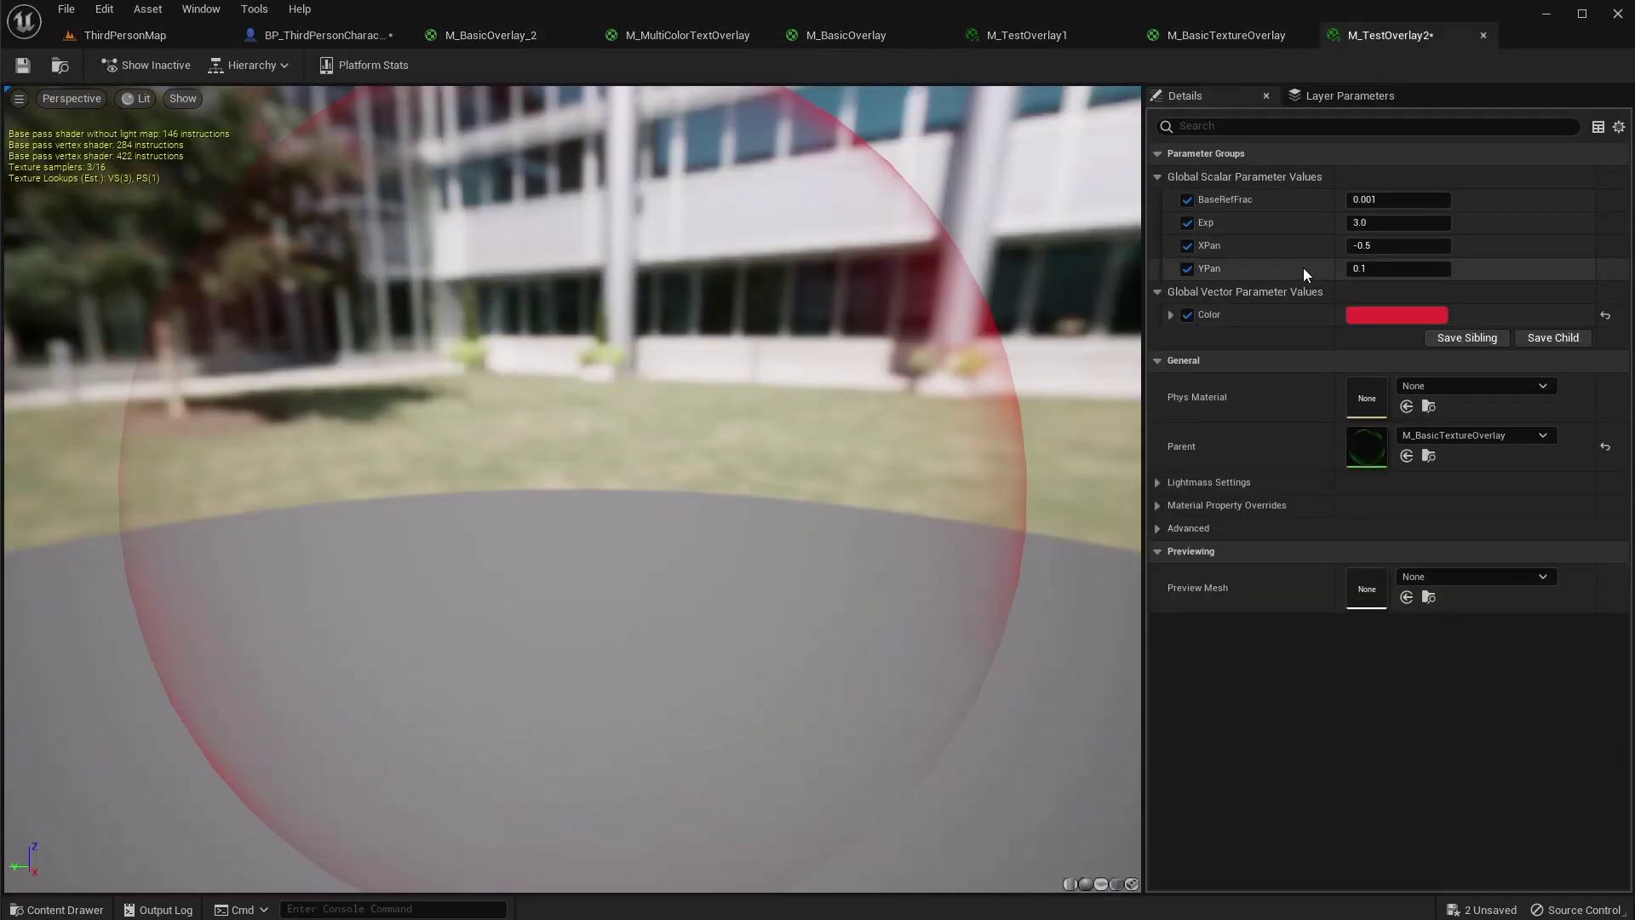
pyautogui.moveTo(1388, 226); pyautogui.dragTo(1448, 199)
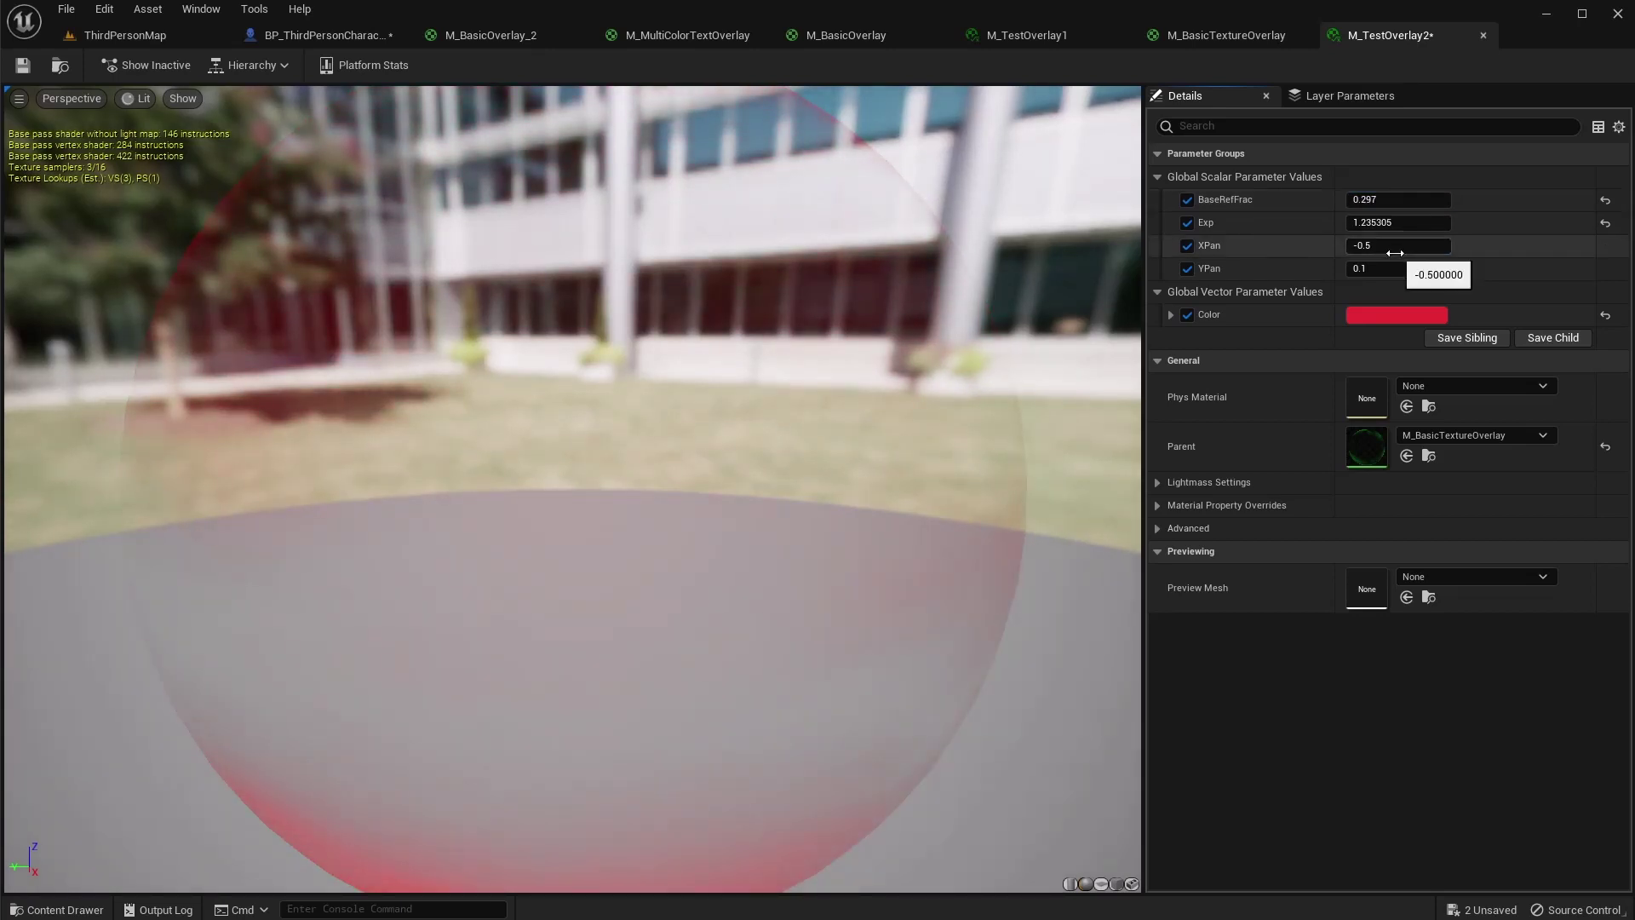
pyautogui.moveTo(1391, 250); pyautogui.dragTo(1363, 251)
pyautogui.click(26, 67)
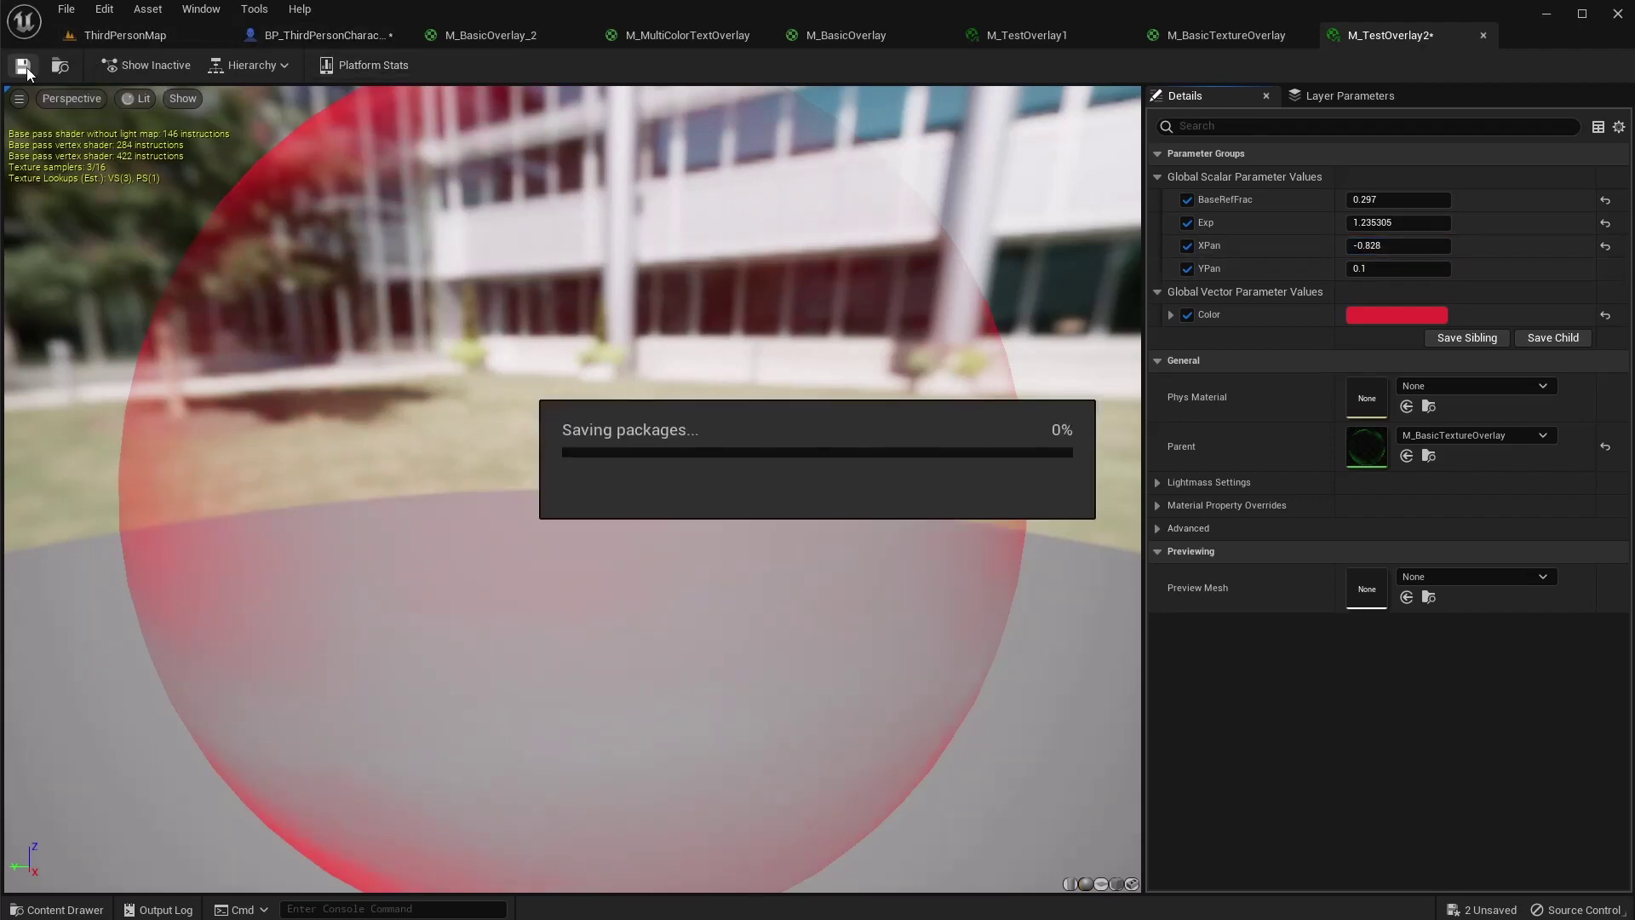
pyautogui.click(197, 43)
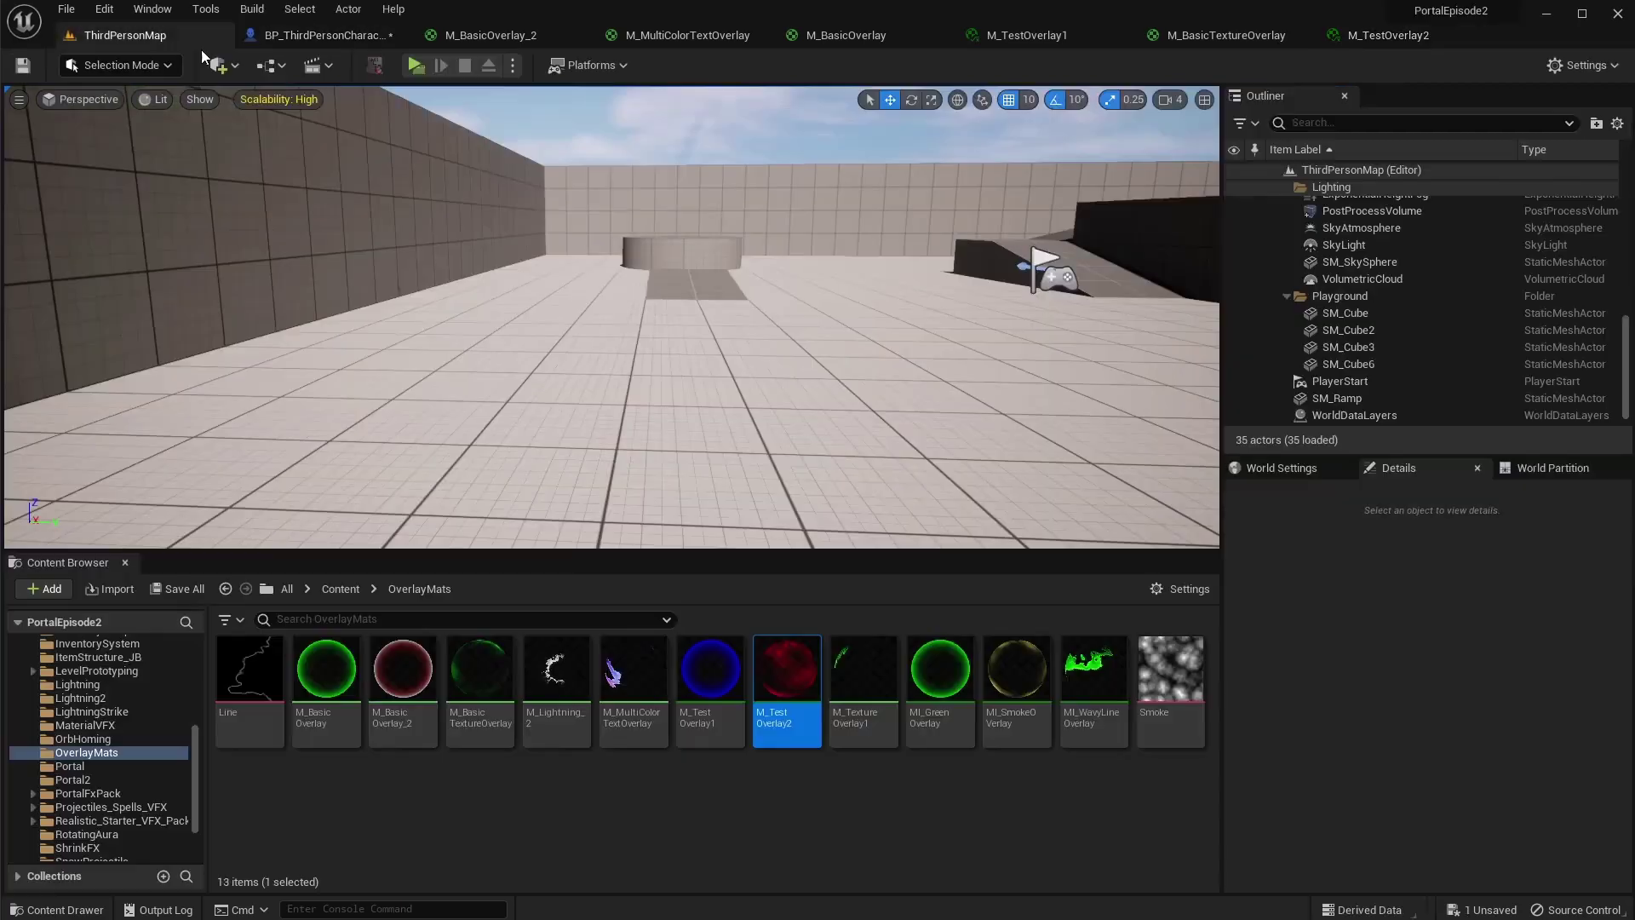
pyautogui.click(414, 65)
pyautogui.press('w')
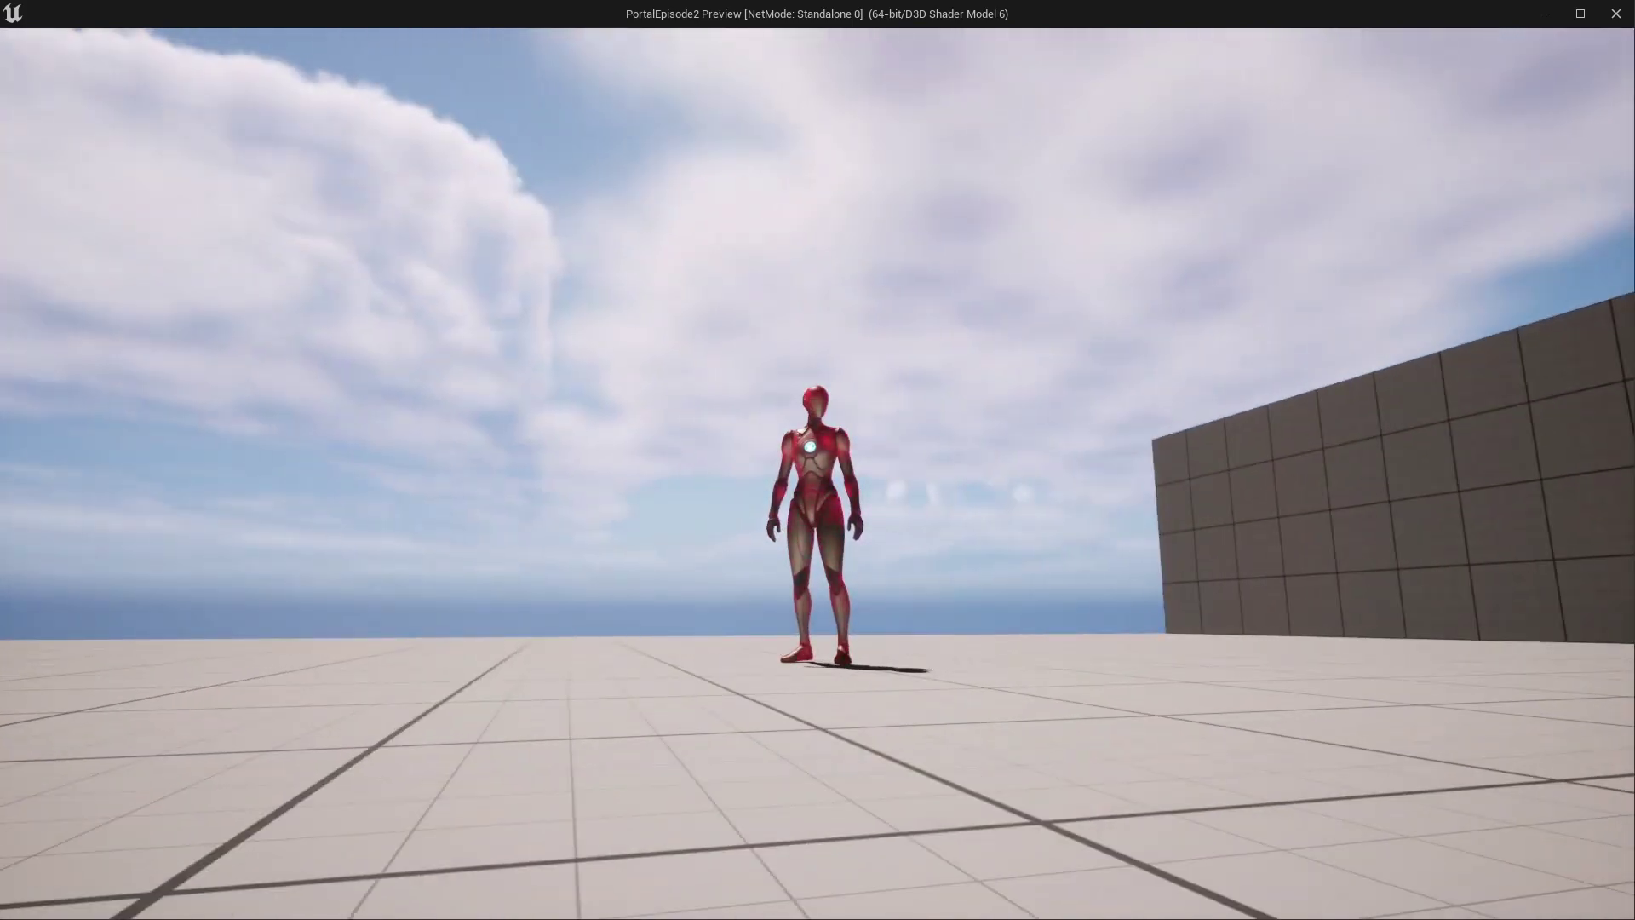
pyautogui.press('Escape')
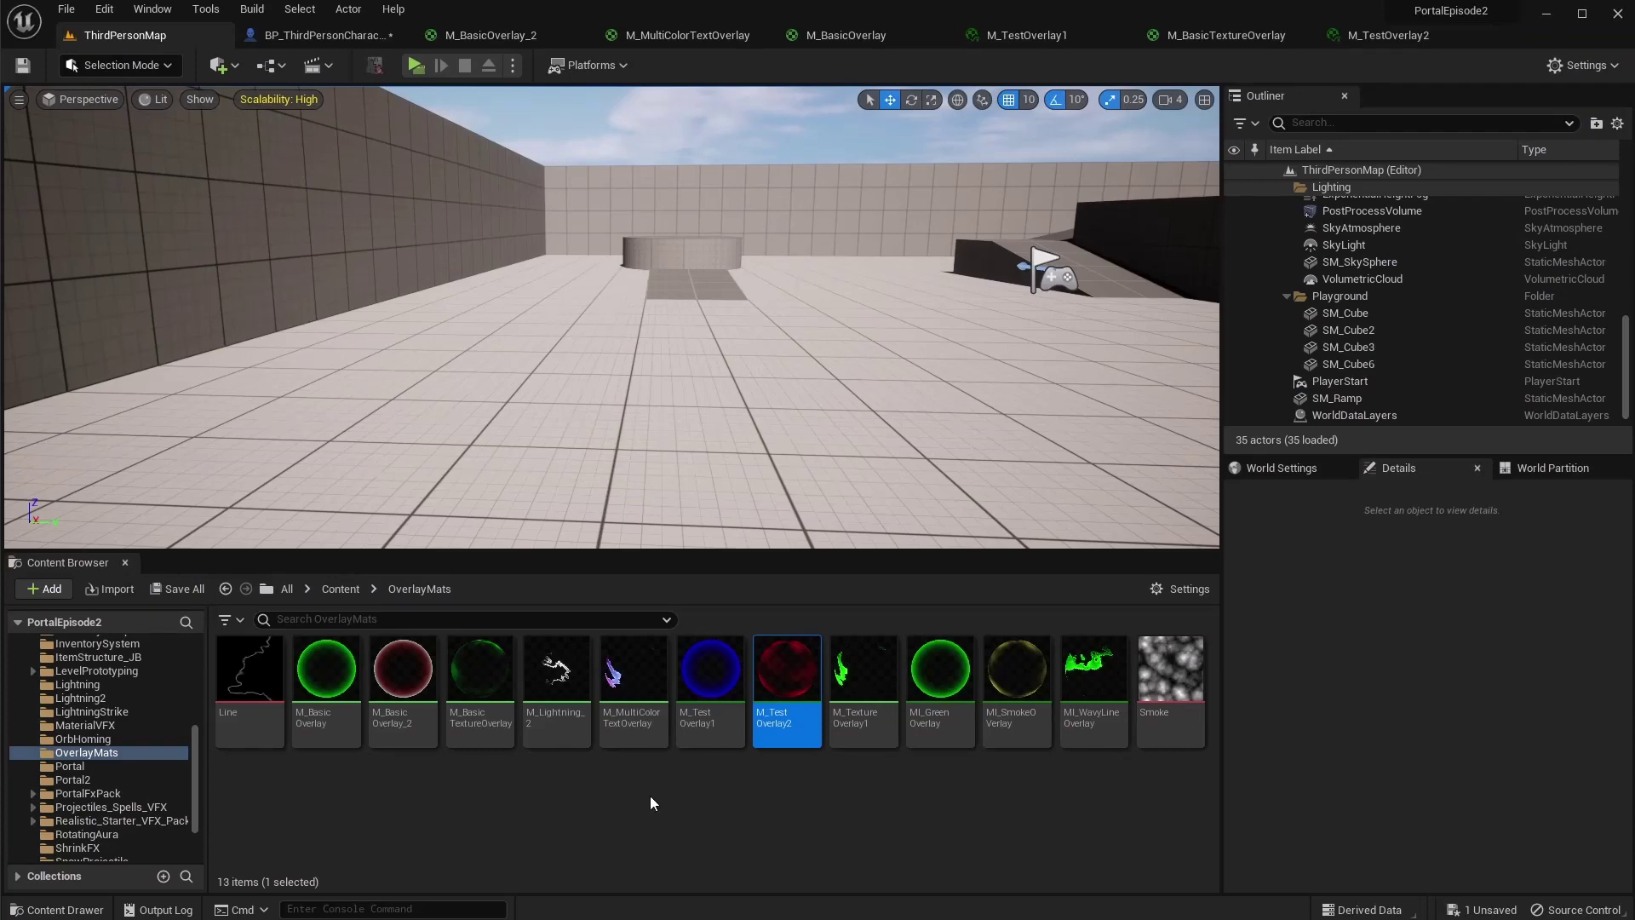
# Inspect the M_MultiColorTextOverlay graph, then return to the ThirdPersonMap level
pyautogui.doubleClick(638, 677)
pyautogui.moveTo(718, 484); pyautogui.dragTo(992, 415, button='right')
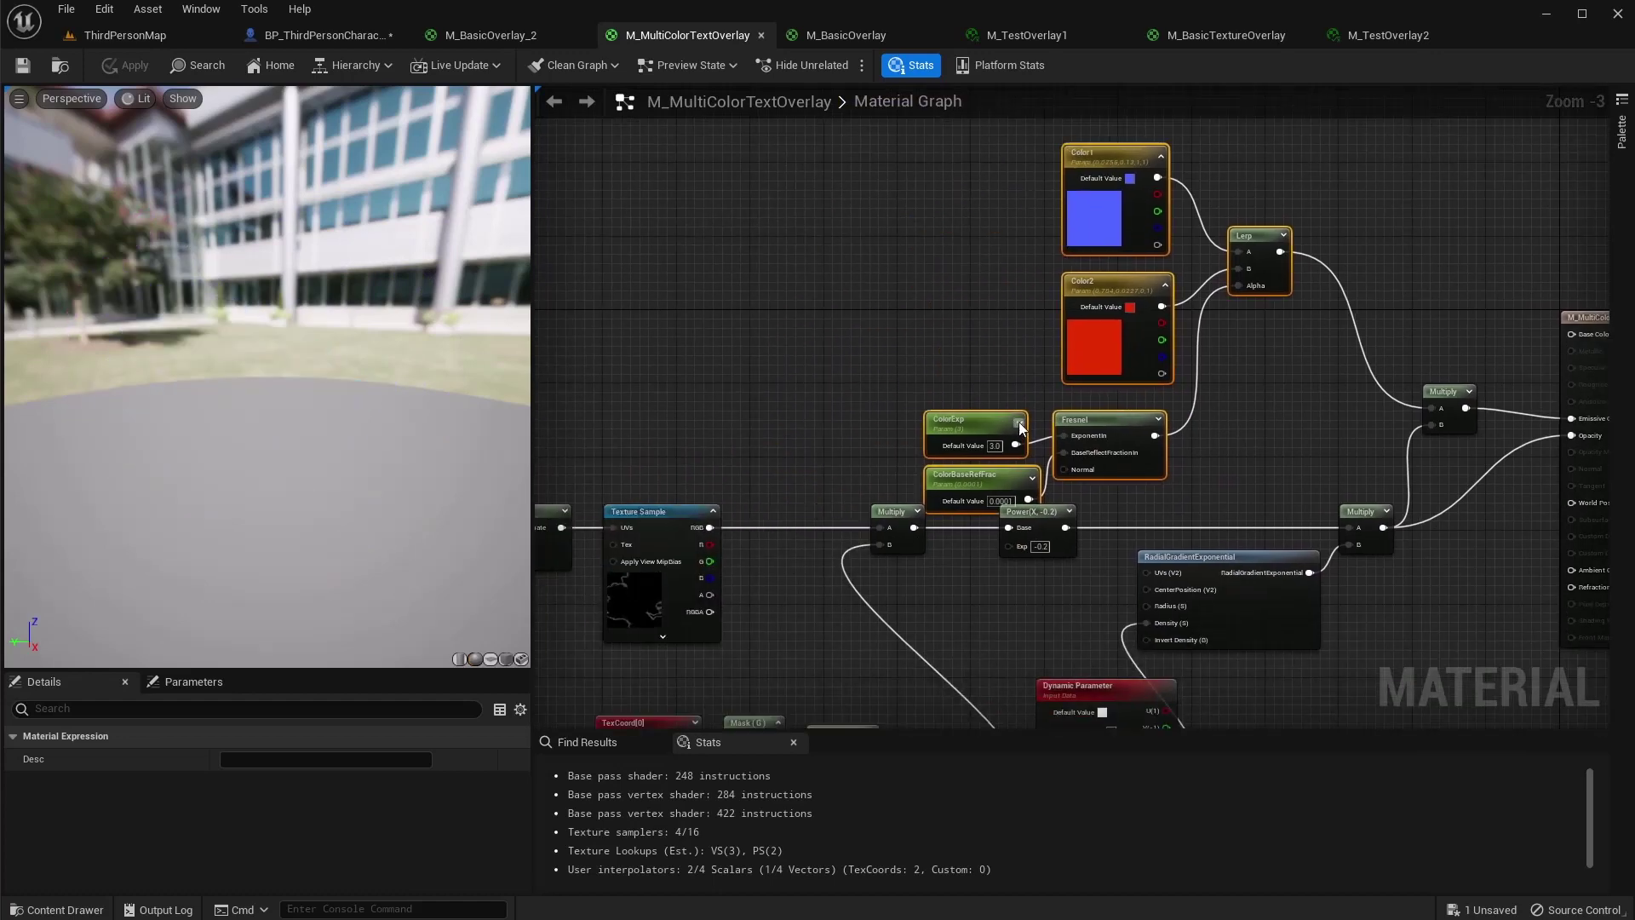
pyautogui.click(119, 41)
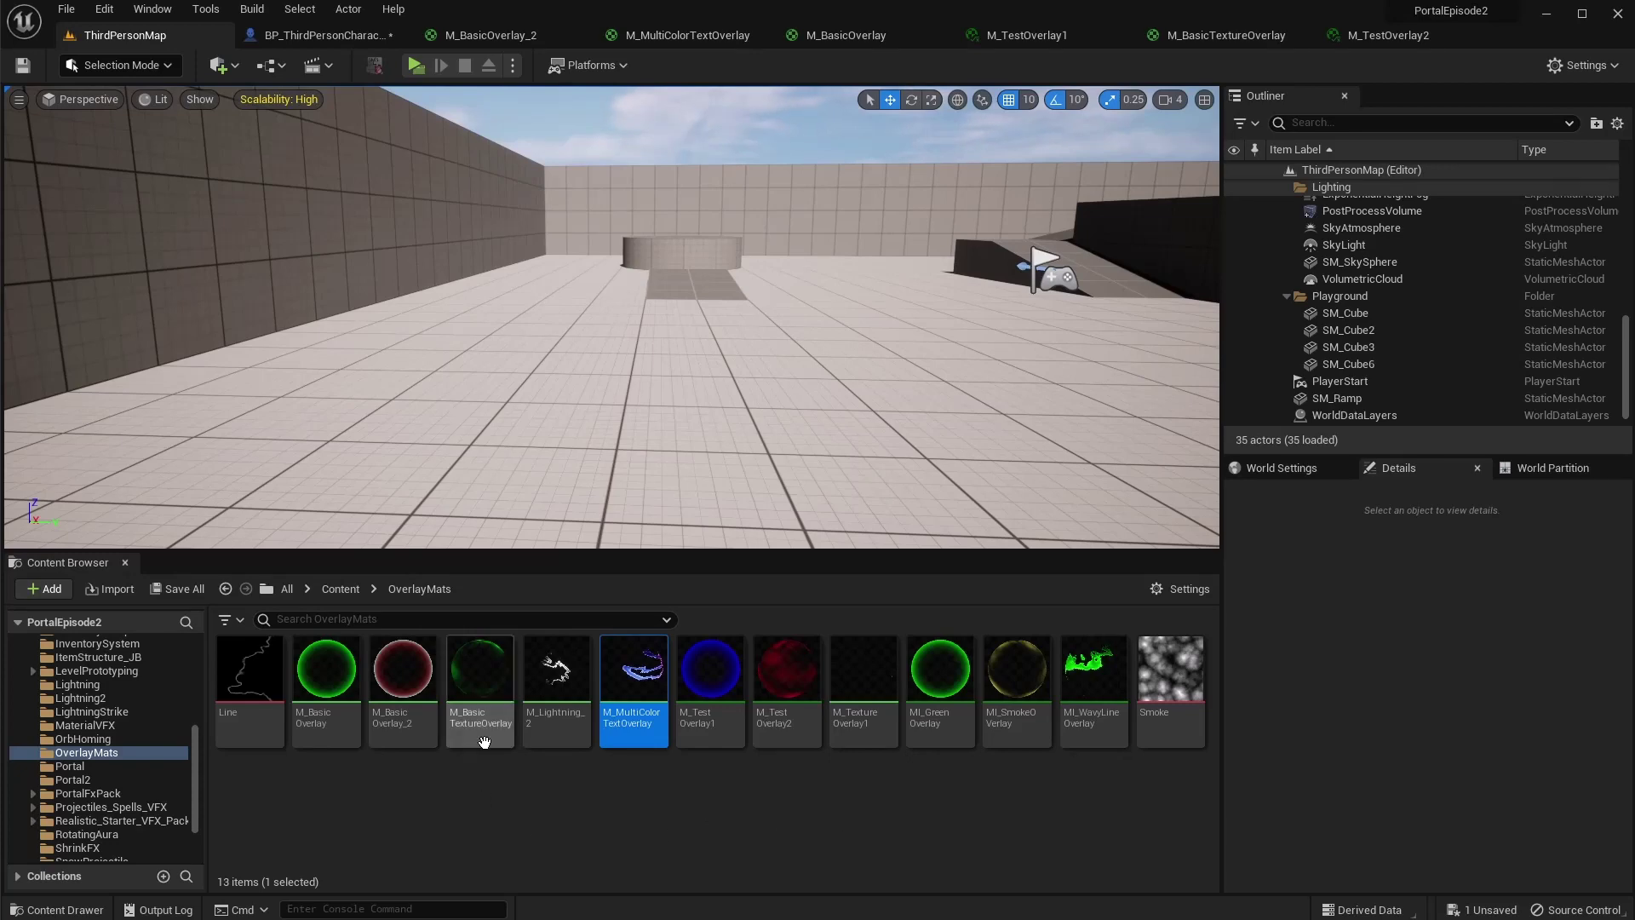
# Open the texture overlay material and zoom in on the panner speed constants and Multiply nodes
pyautogui.doubleClick(490, 680)
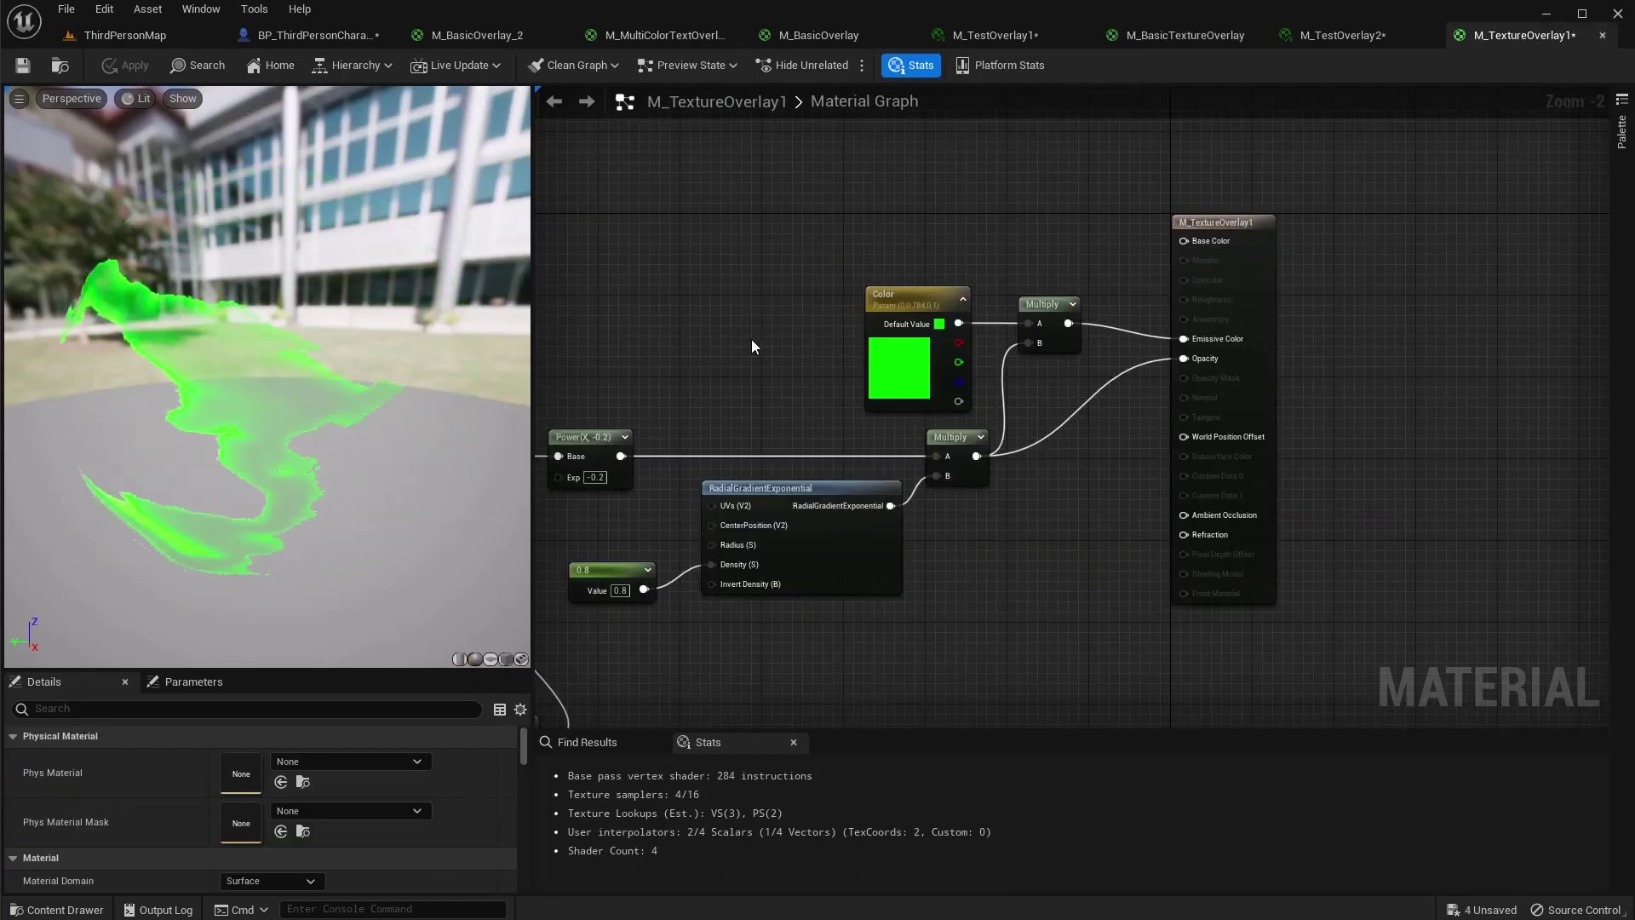
pyautogui.scroll(-3, 753, 339)
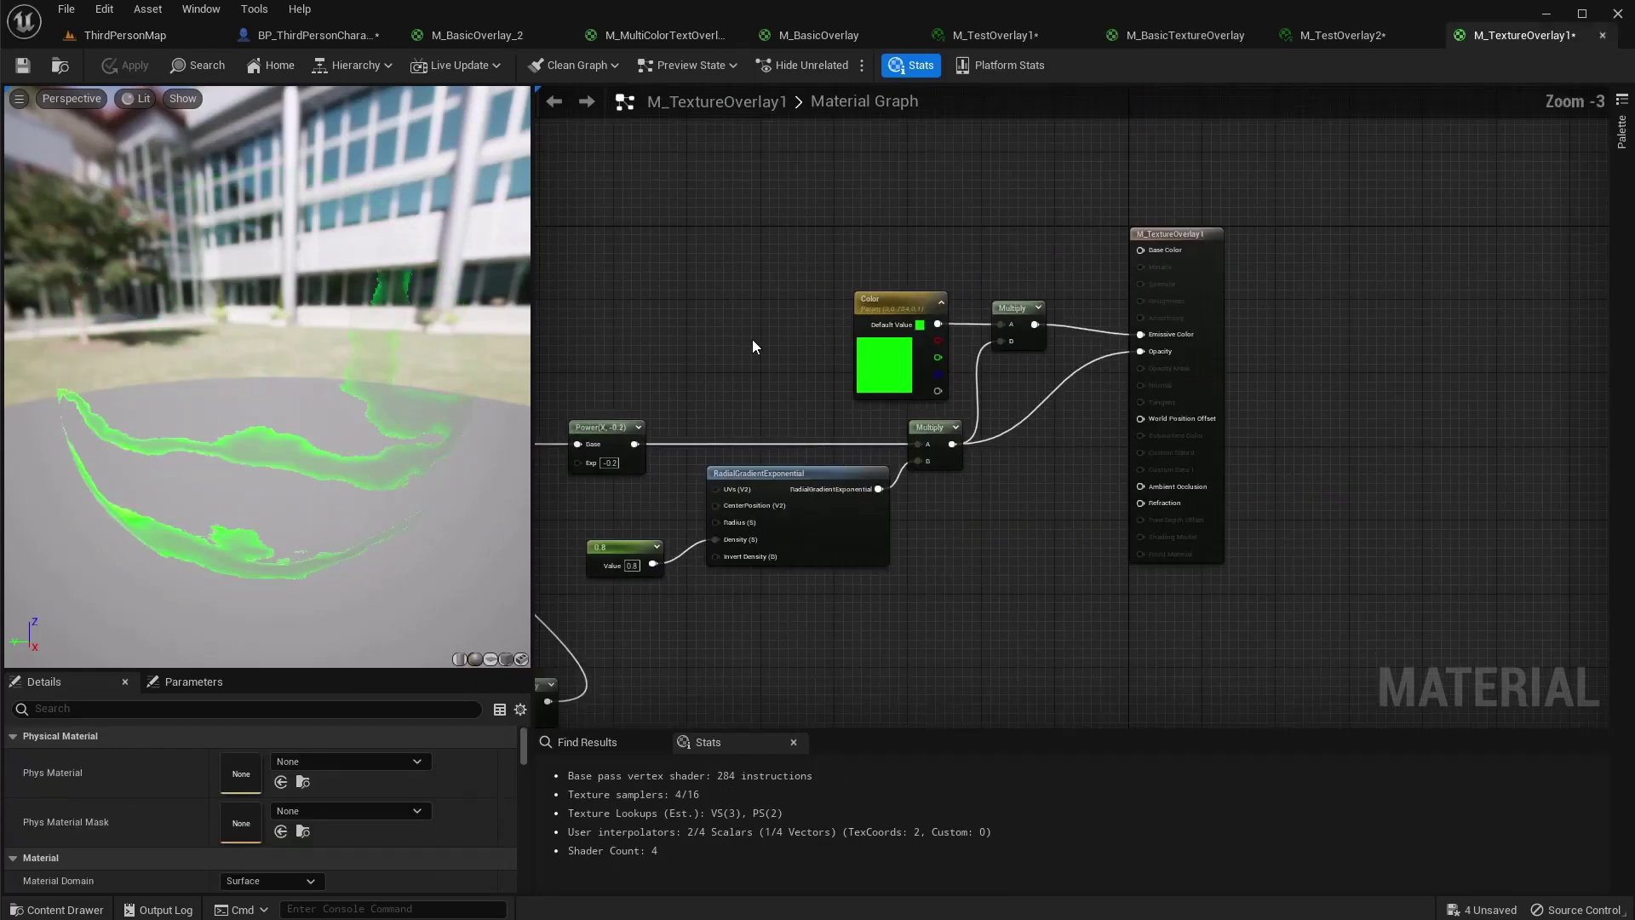
pyautogui.moveTo(774, 406); pyautogui.dragTo(1000, 445, button='right')
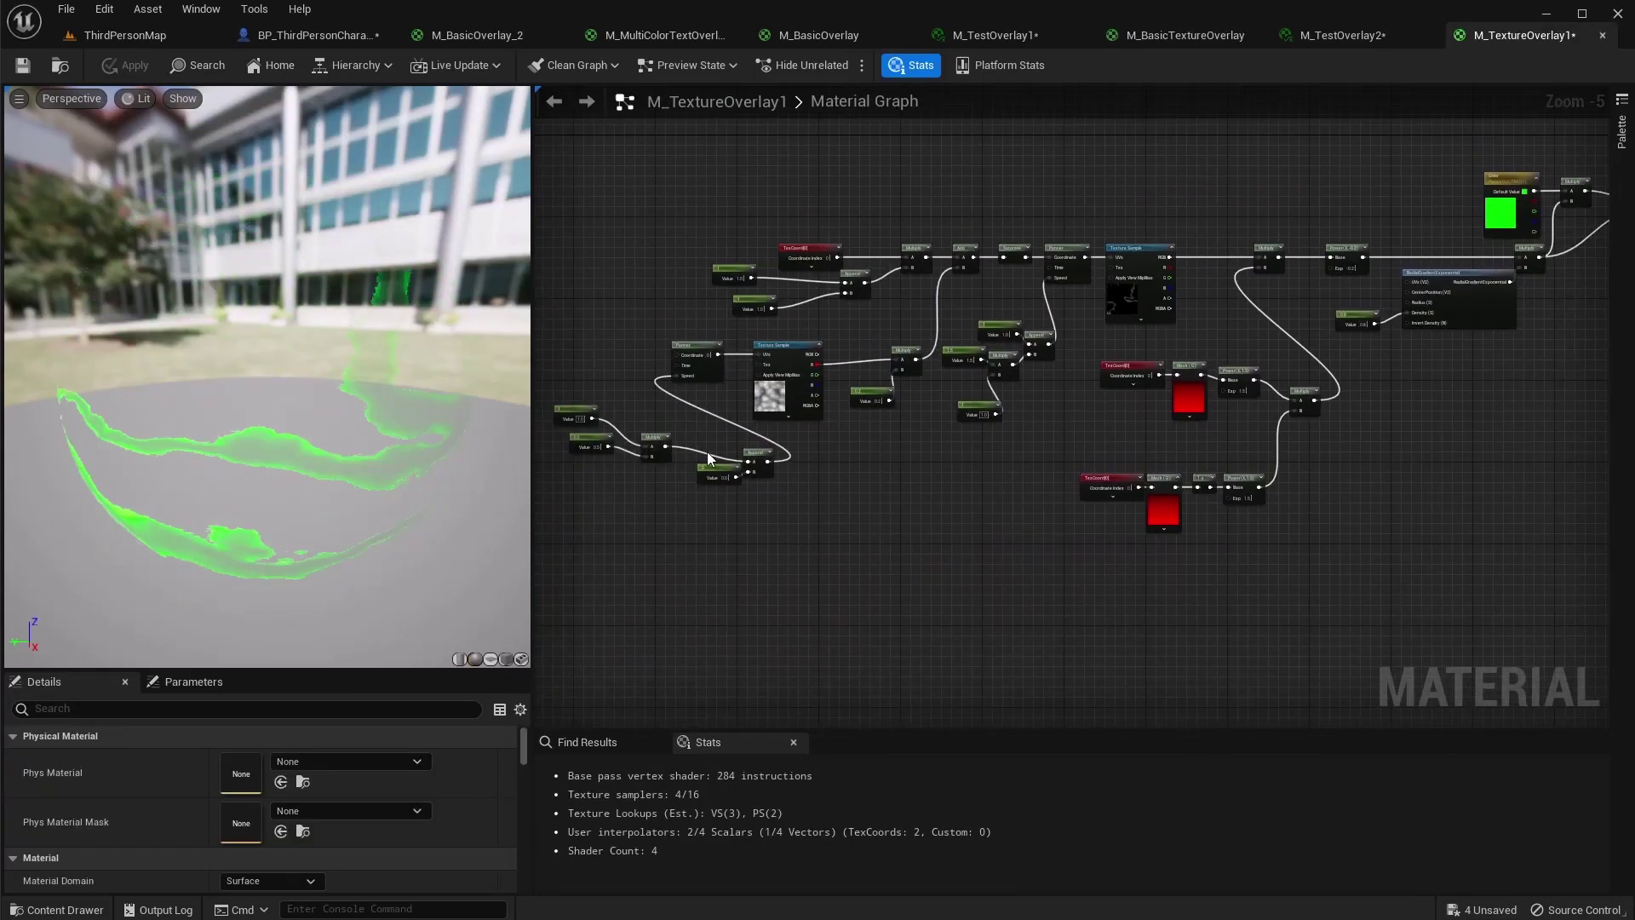
pyautogui.scroll(1, 848, 488)
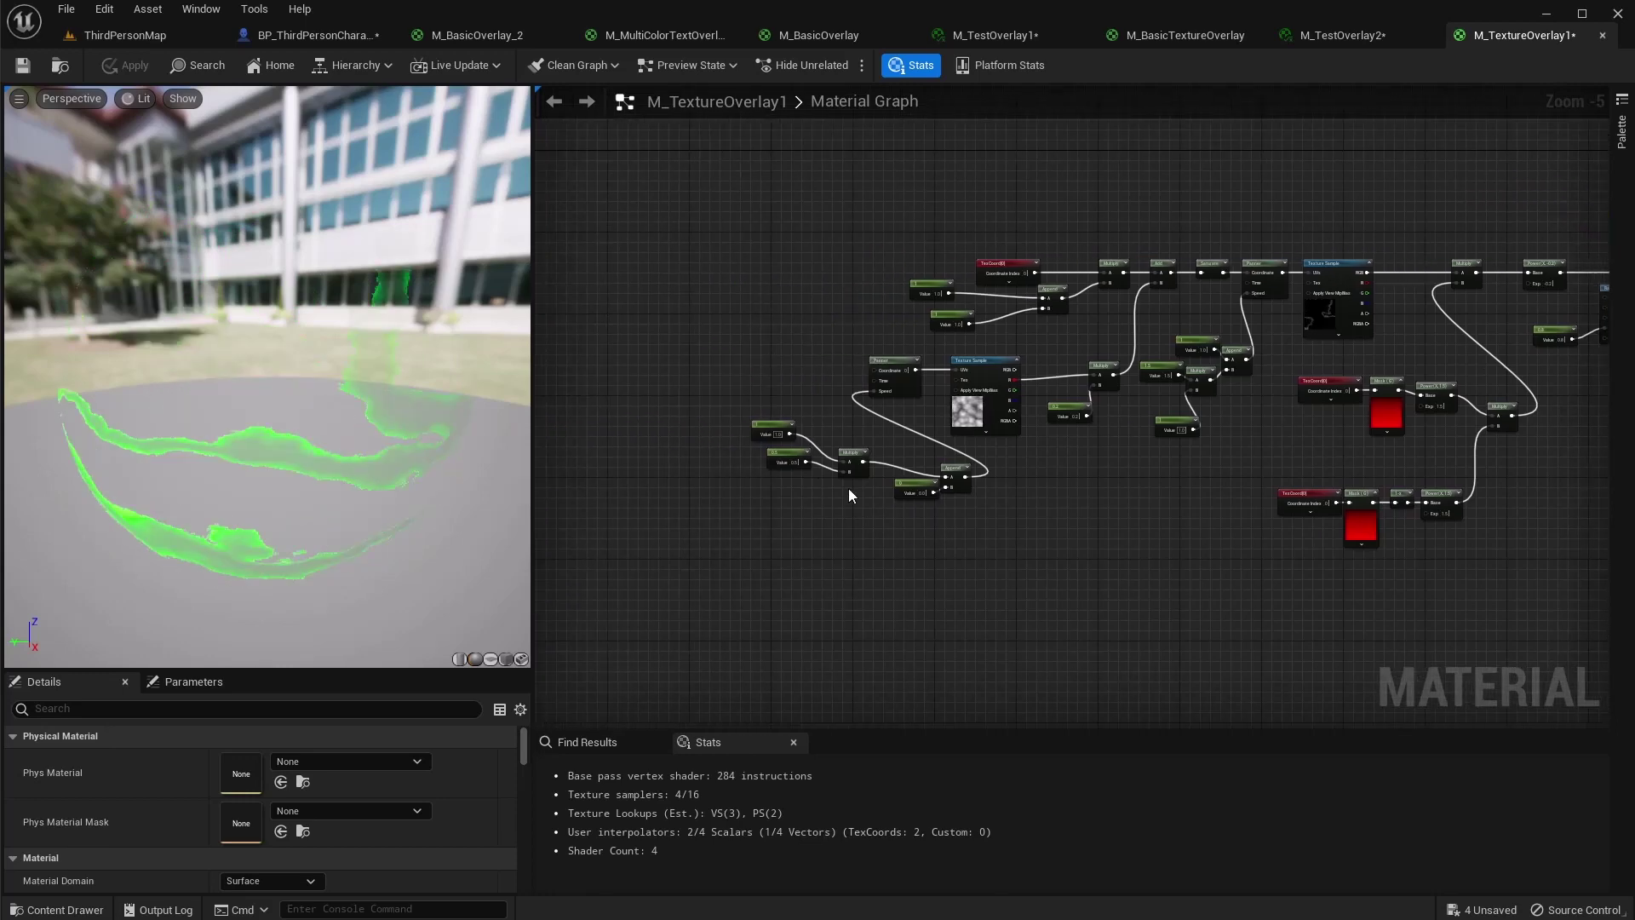
pyautogui.scroll(1, 853, 514)
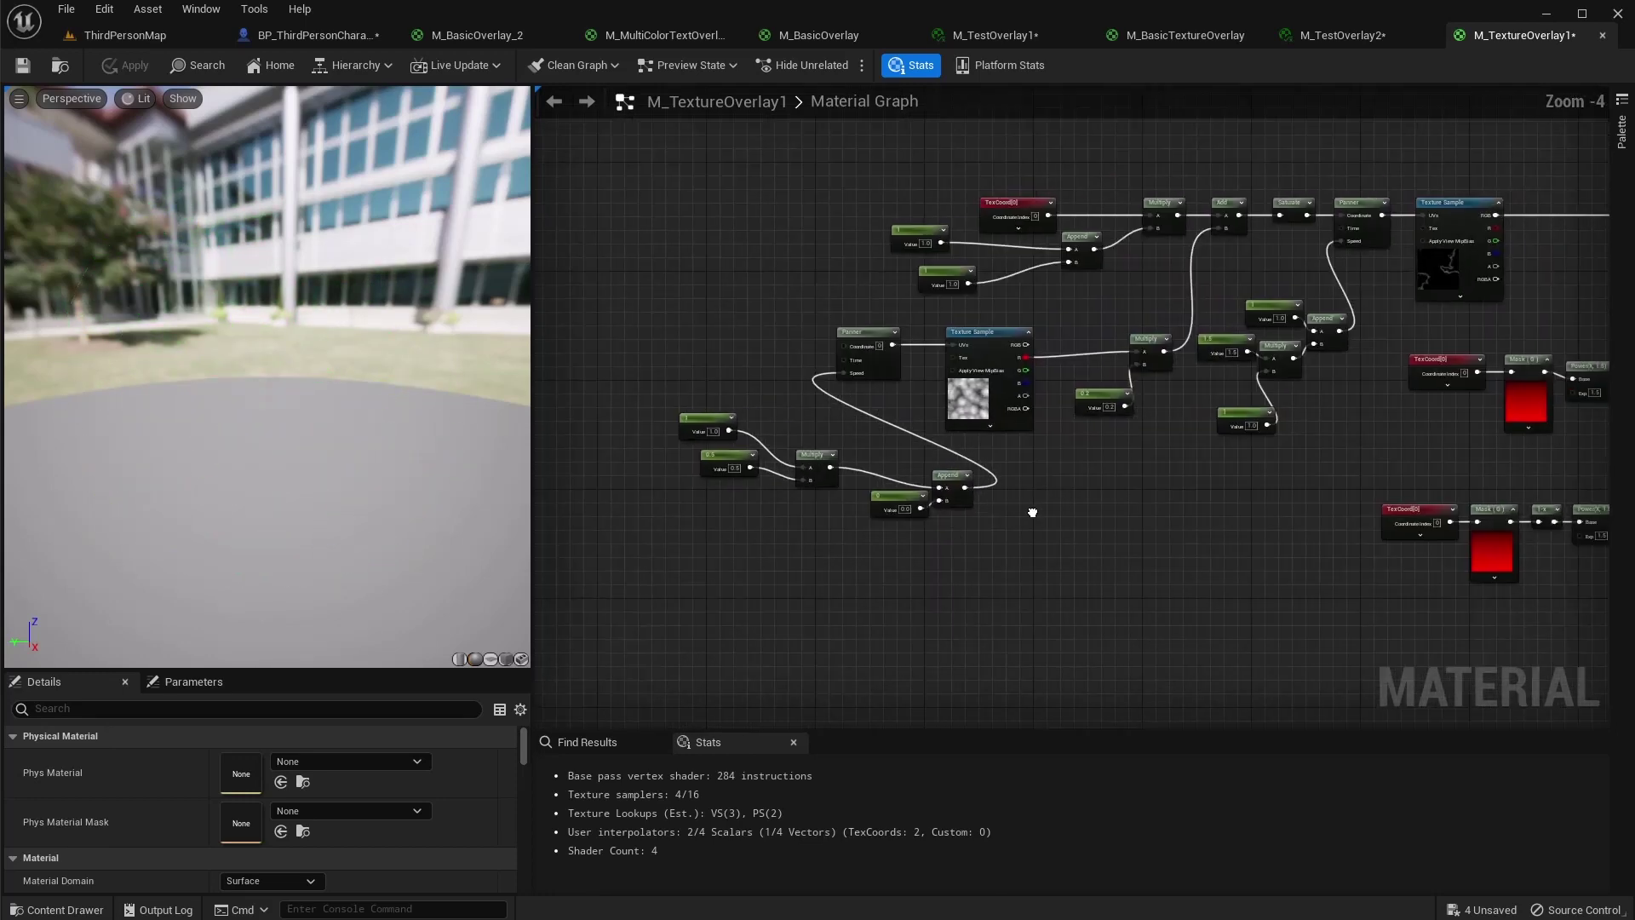
pyautogui.scroll(3, 933, 523)
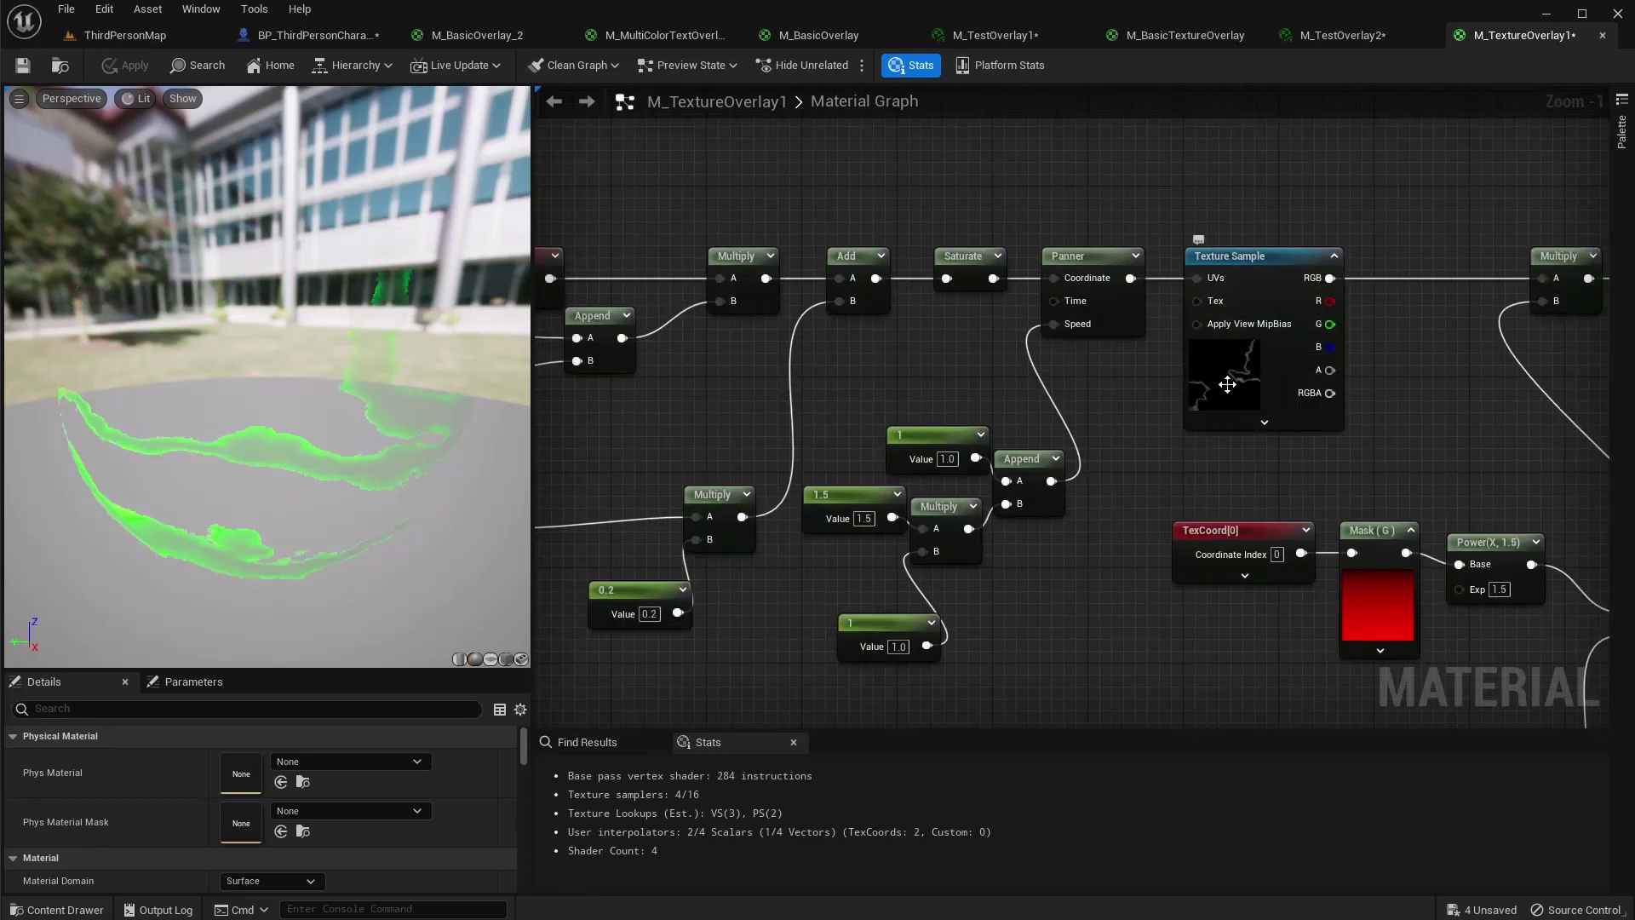
pyautogui.moveTo(1221, 392); pyautogui.dragTo(1291, 355, button='right')
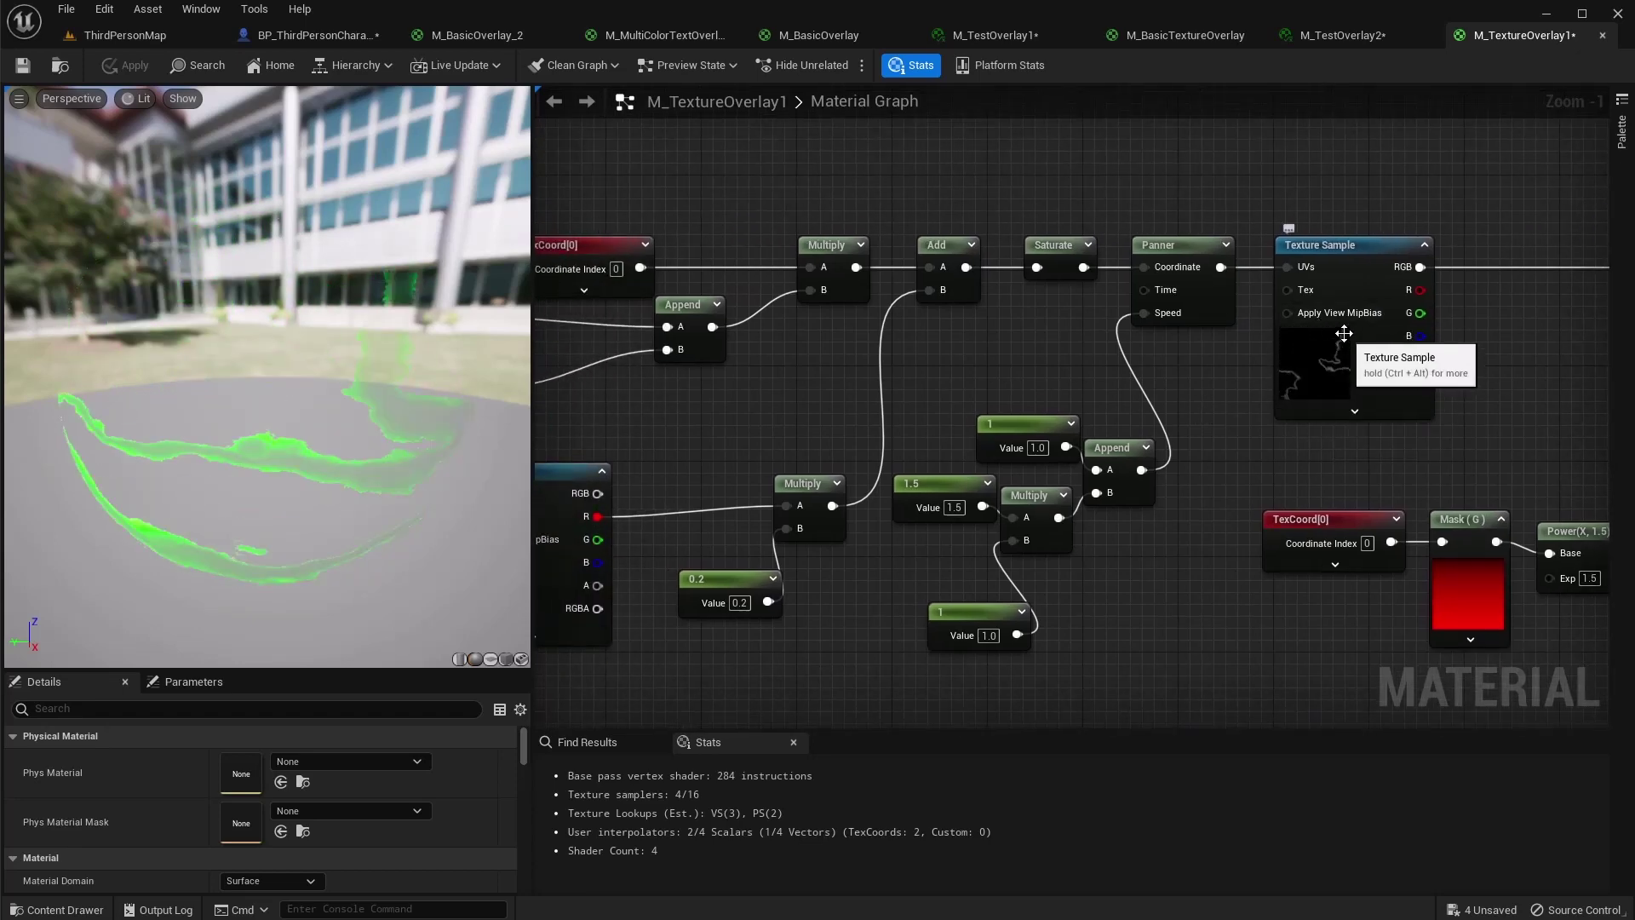
pyautogui.moveTo(1243, 372); pyautogui.dragTo(1312, 343, button='right')
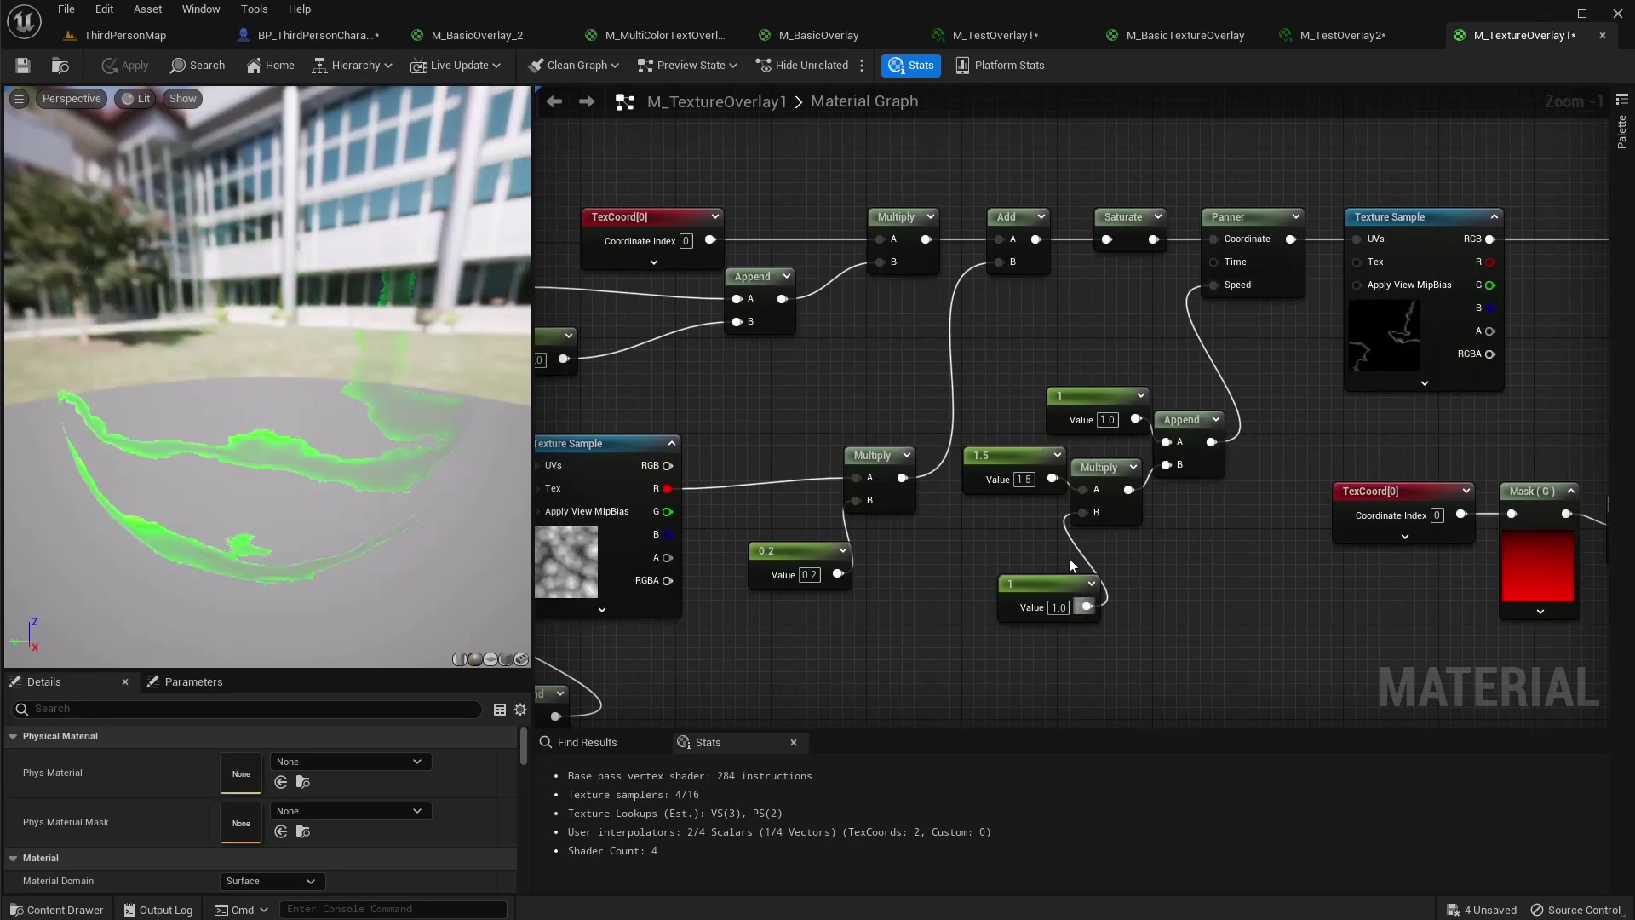
pyautogui.moveTo(995, 536); pyautogui.dragTo(1065, 537, button='right')
pyautogui.moveTo(1101, 594); pyautogui.dragTo(1078, 549)
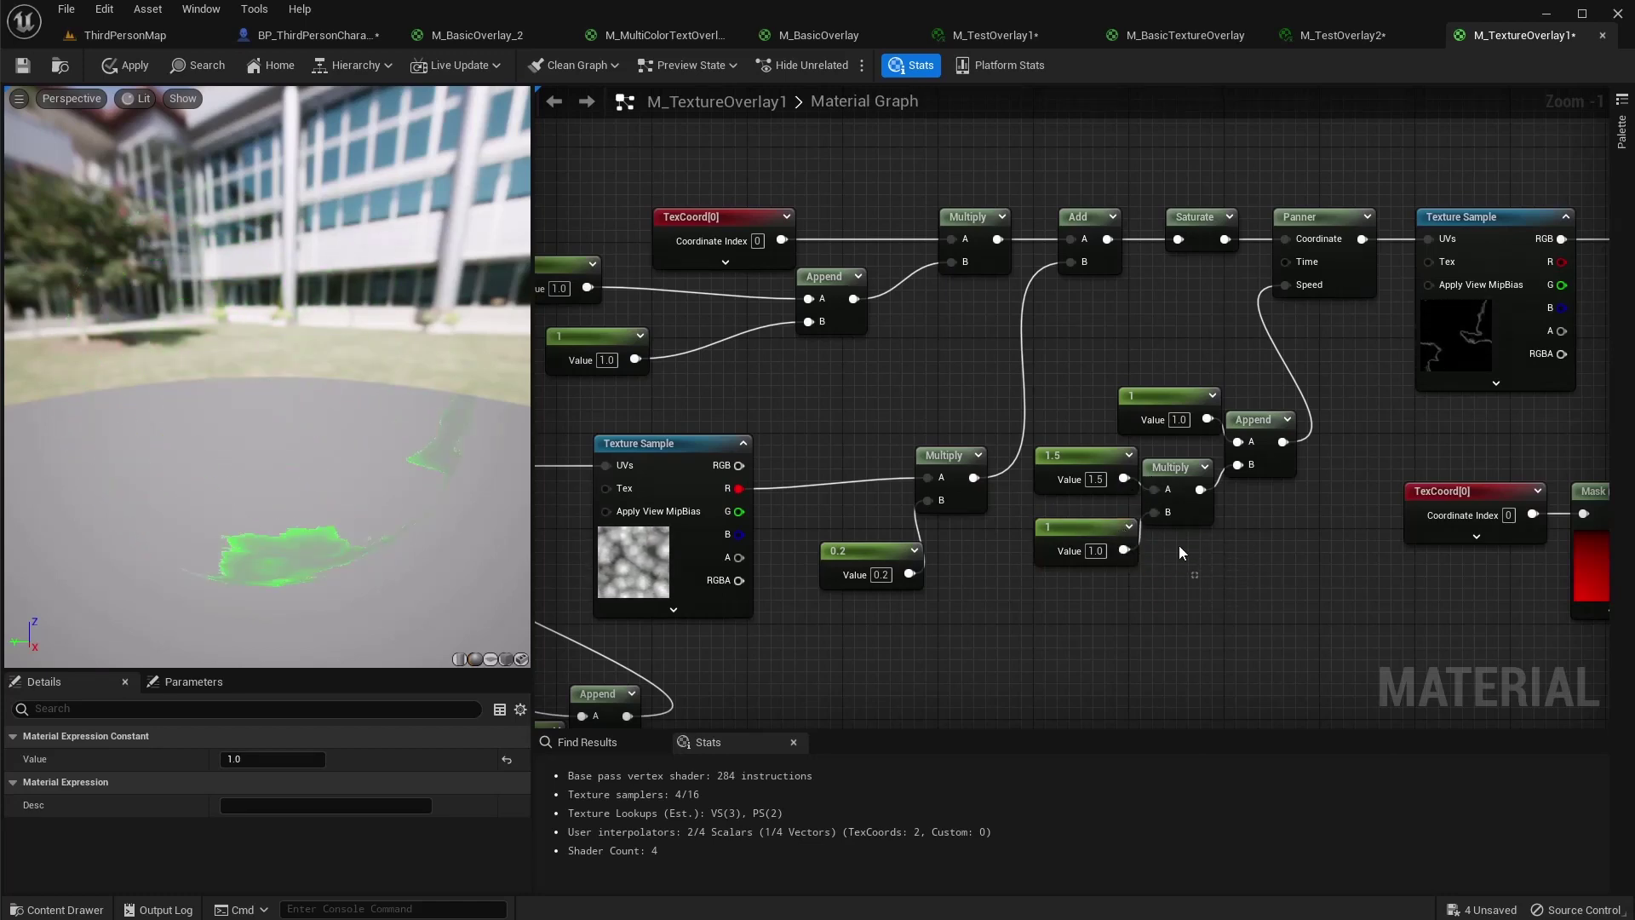
# Delete the Multiply and 1 constant, wire 1.5 into Append B, and line up the UV constants
pyautogui.moveTo(1226, 558); pyautogui.dragTo(1238, 467)
pyautogui.press('Delete')
pyautogui.moveTo(1096, 451); pyautogui.dragTo(1186, 464)
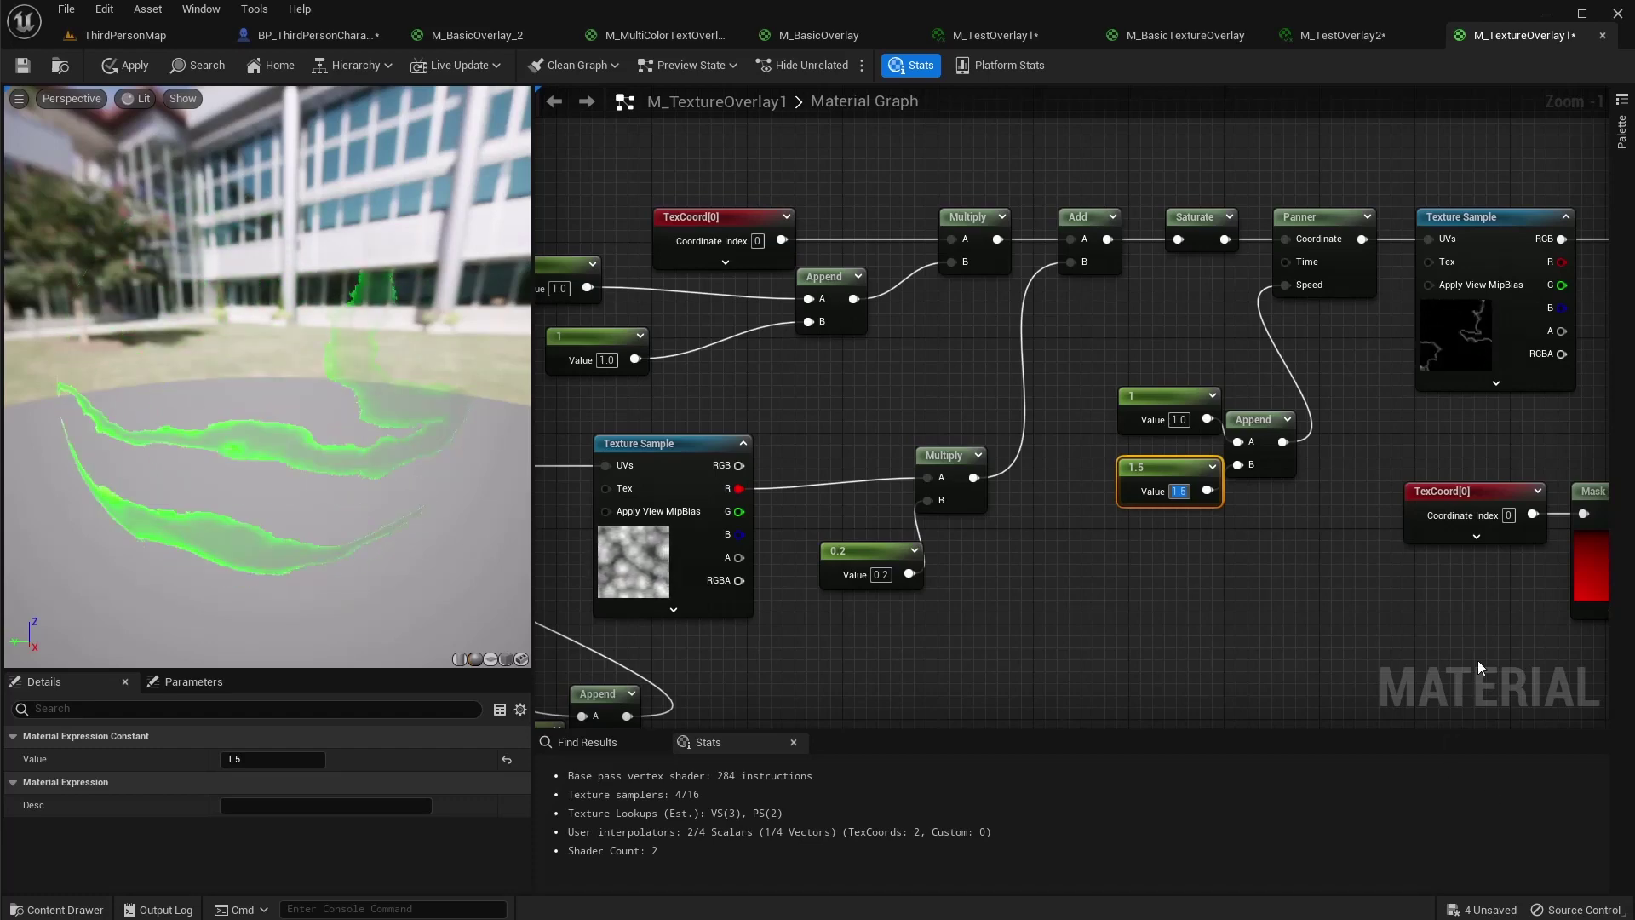
pyautogui.moveTo(667, 295); pyautogui.dragTo(820, 299, button='right')
pyautogui.moveTo(699, 270); pyautogui.dragTo(829, 298)
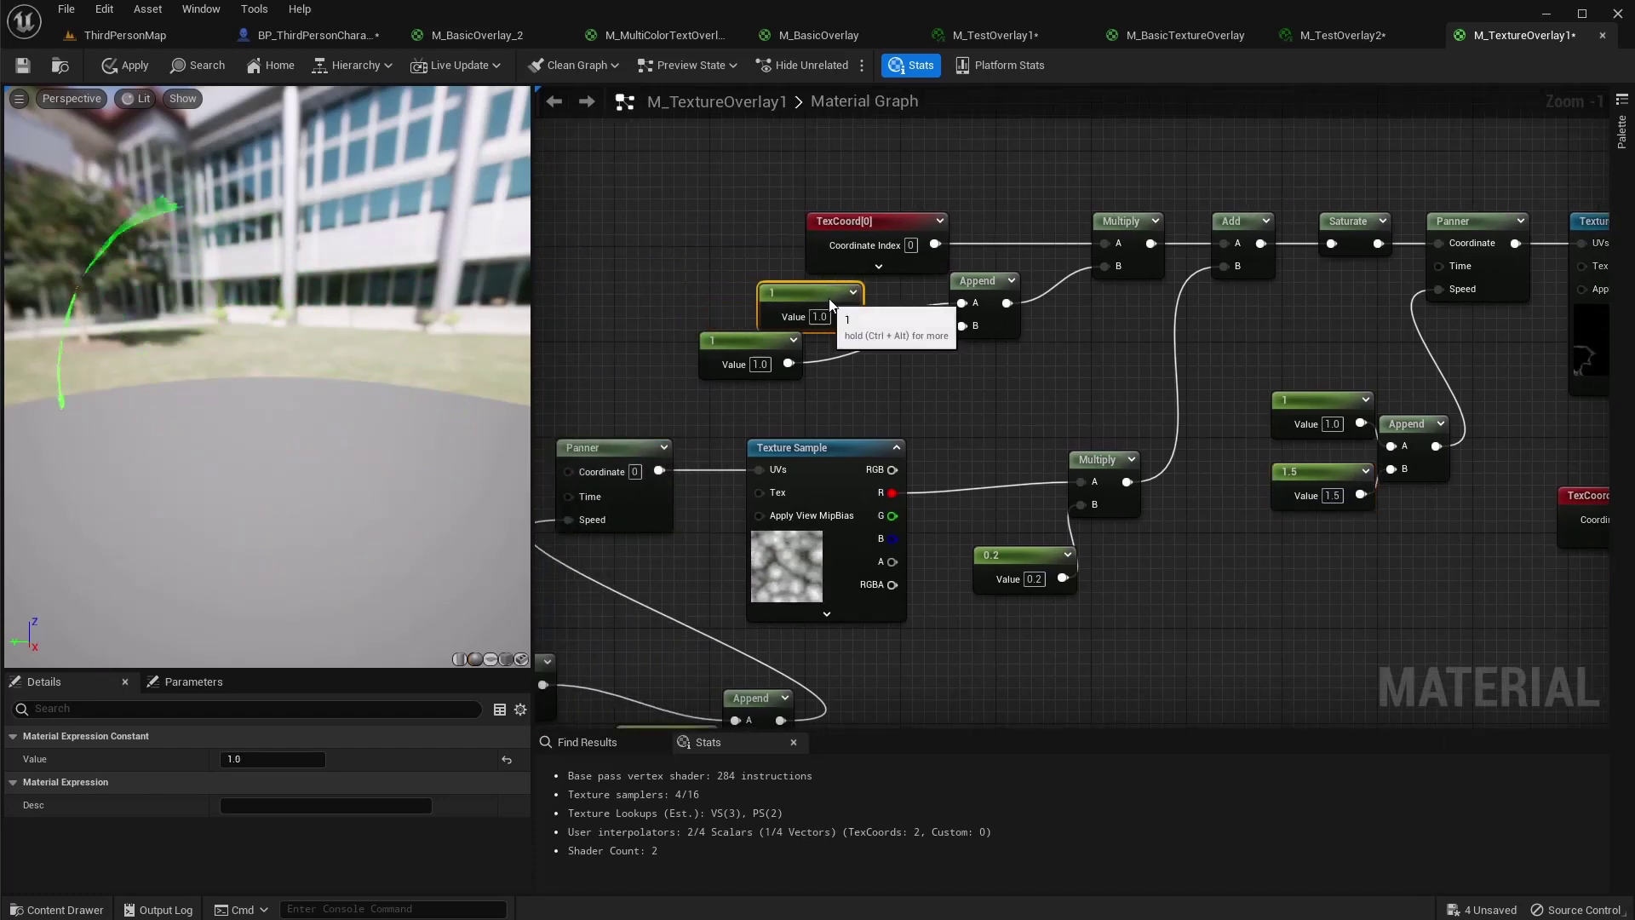
pyautogui.moveTo(747, 338); pyautogui.dragTo(825, 349)
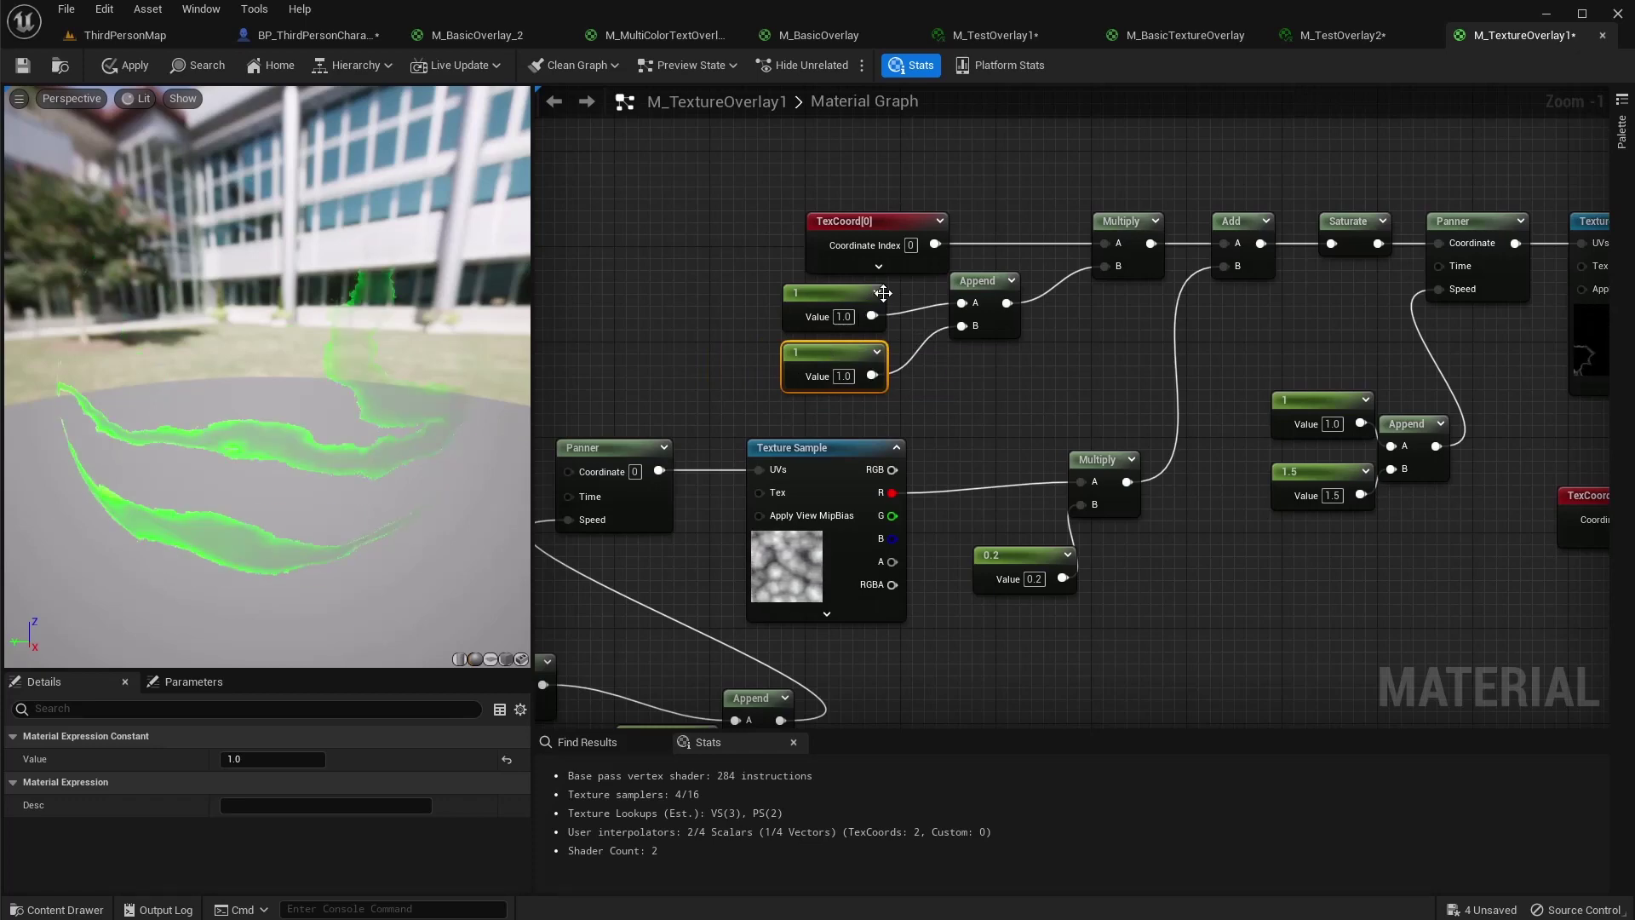
pyautogui.moveTo(1026, 376); pyautogui.dragTo(921, 368, button='right')
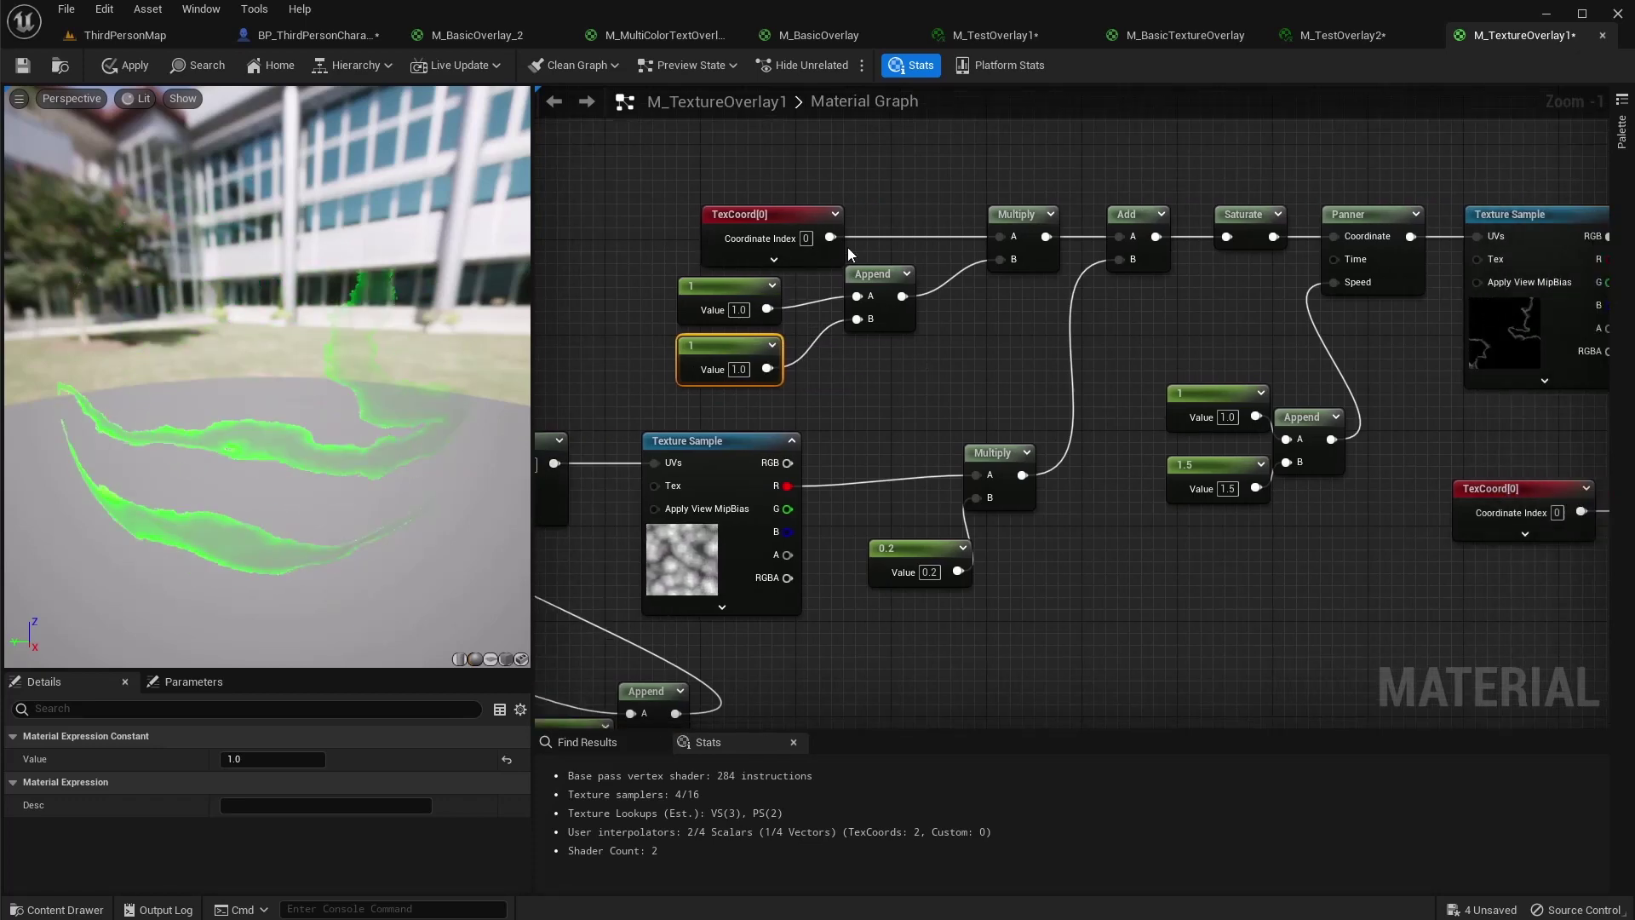
# Set both texture-coordinate Append constants to 0.5 and apply the material
pyautogui.click(737, 310)
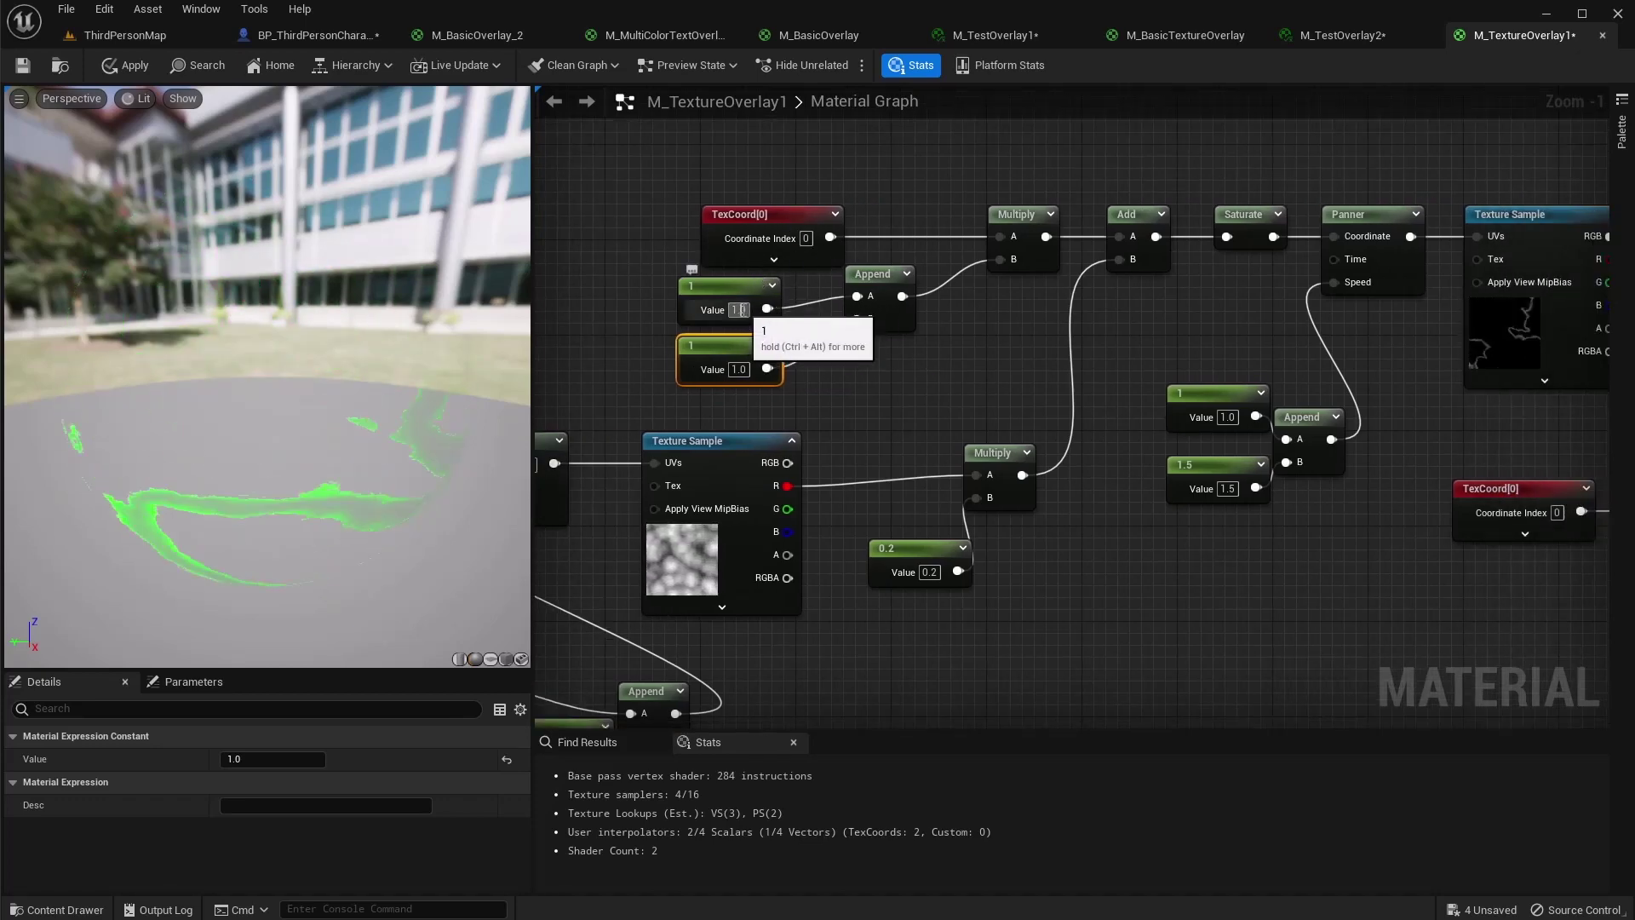
pyautogui.write('0.5')
pyautogui.press('Return')
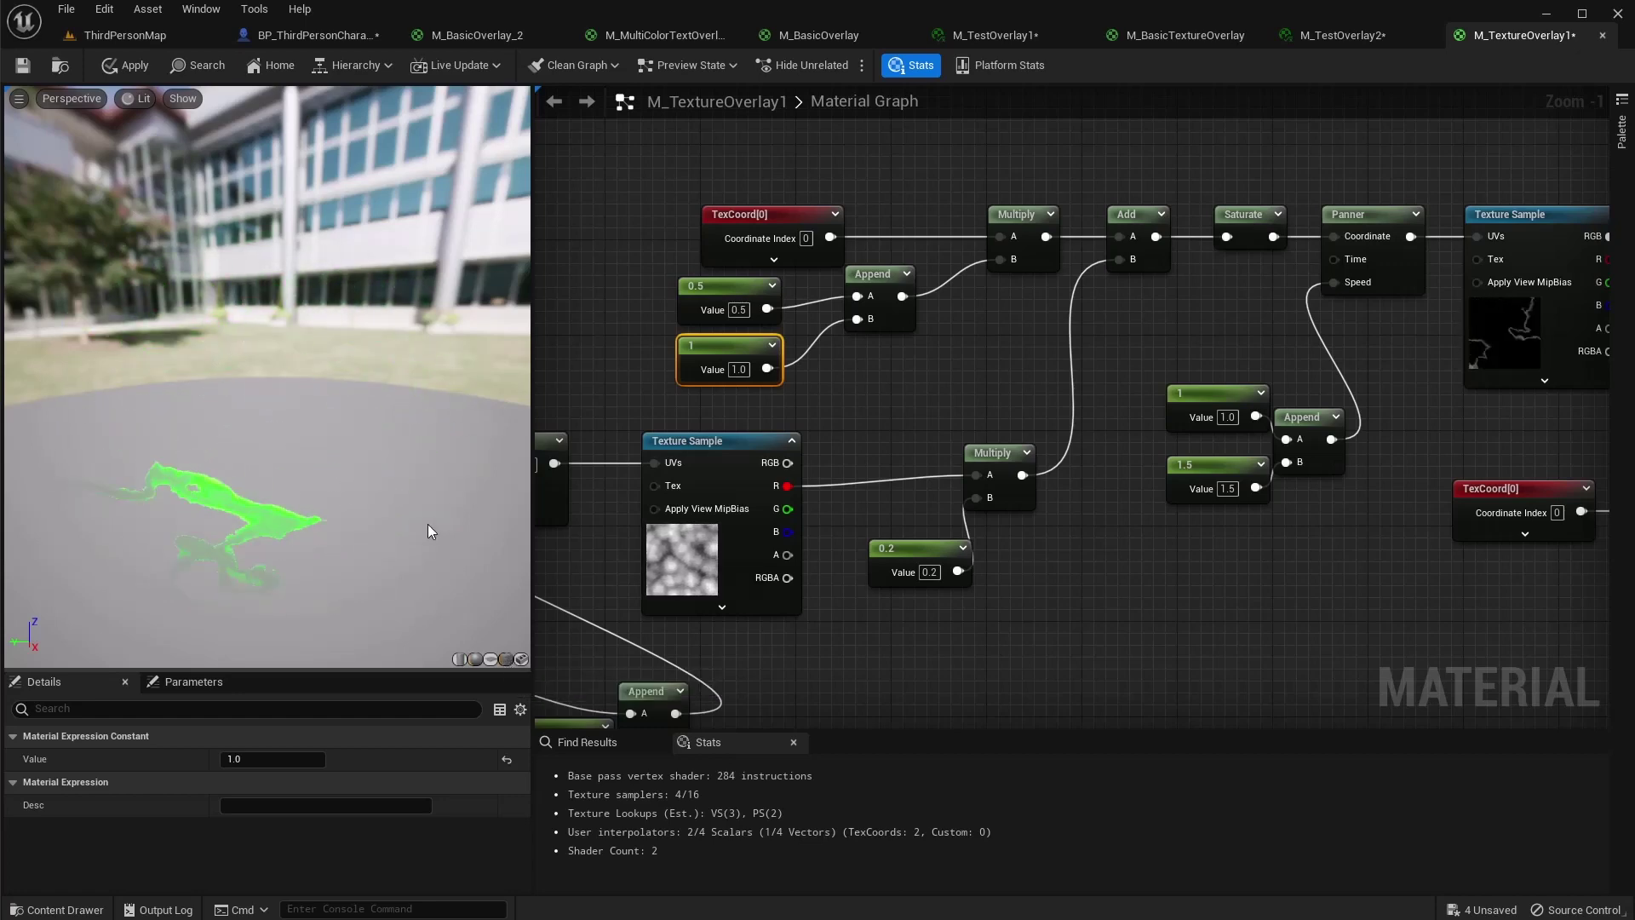
pyautogui.click(738, 369)
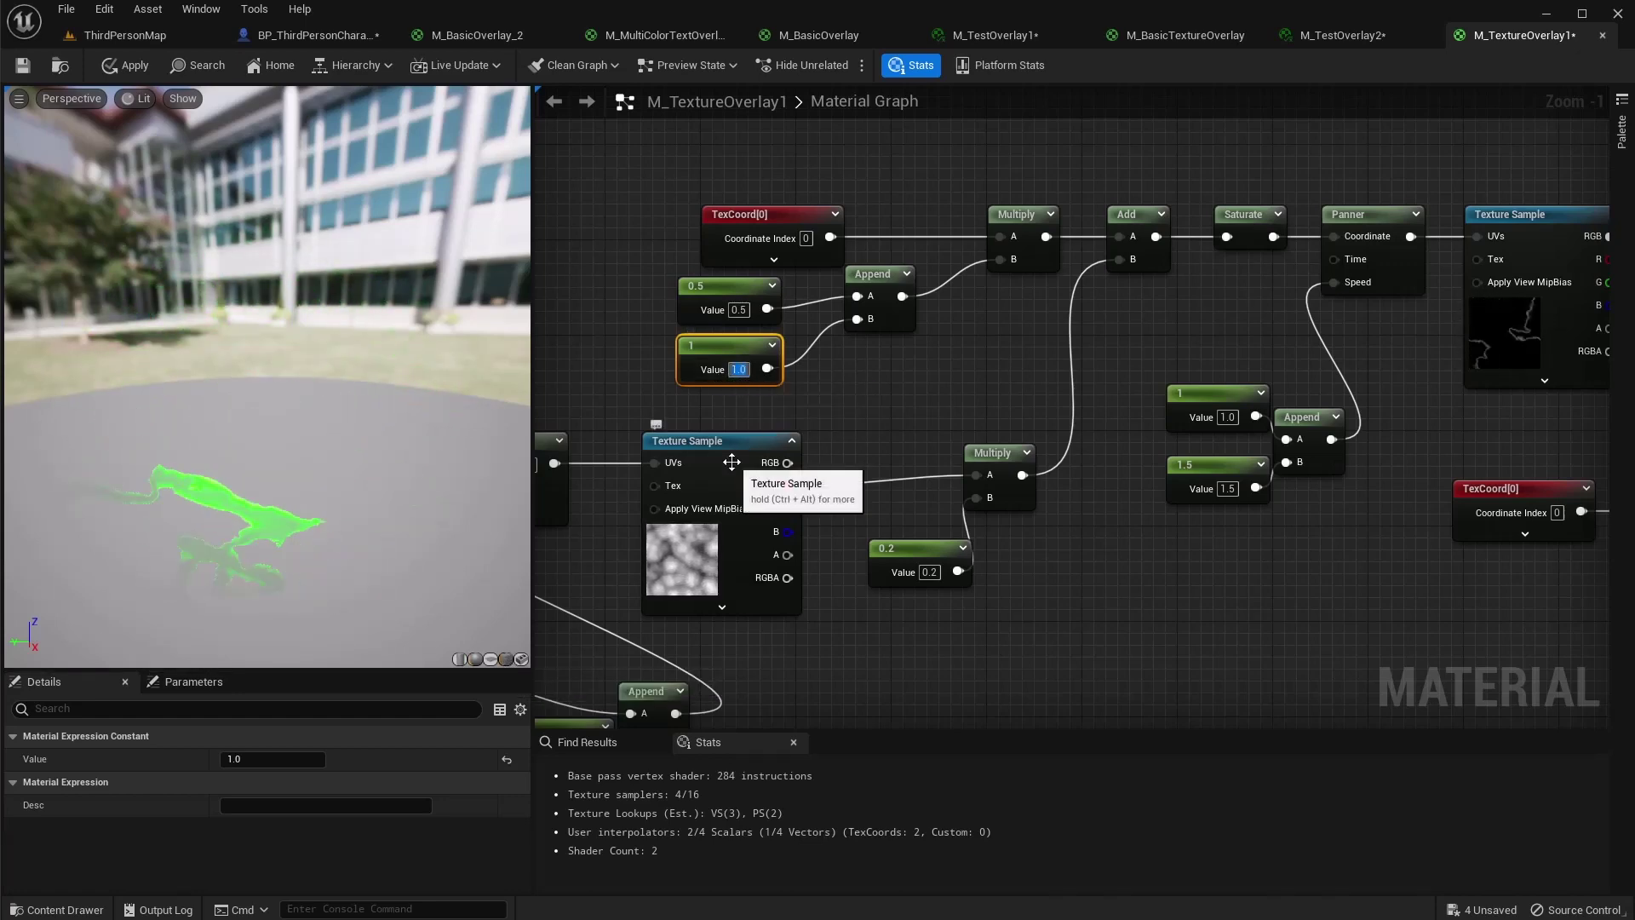
pyautogui.write('0.5')
pyautogui.press('Return')
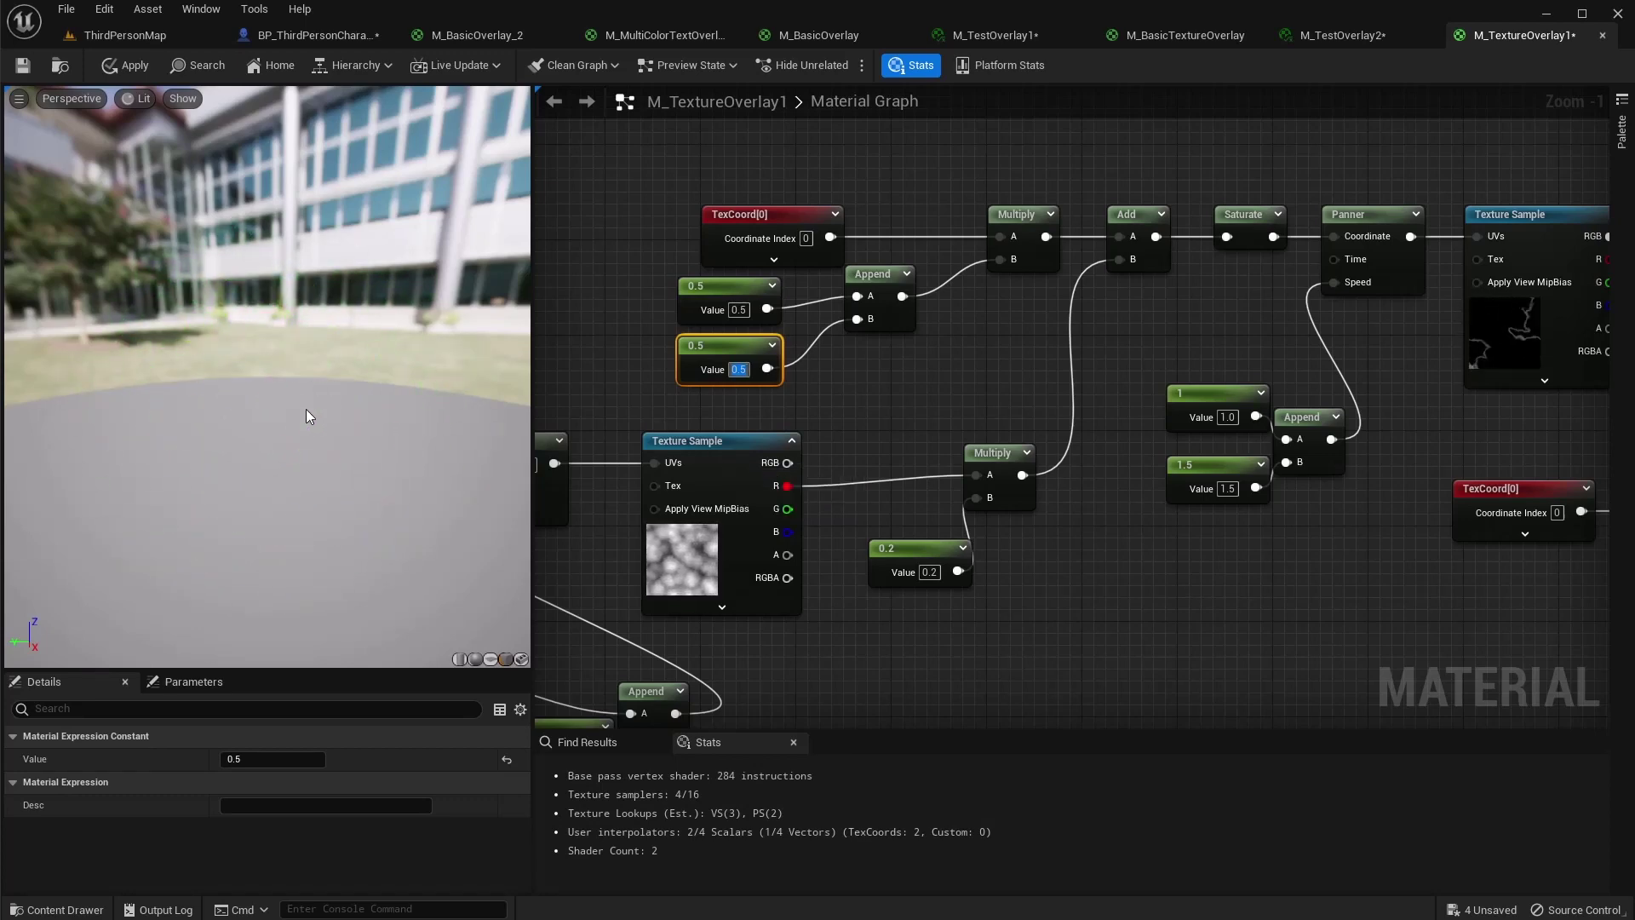
pyautogui.click(114, 72)
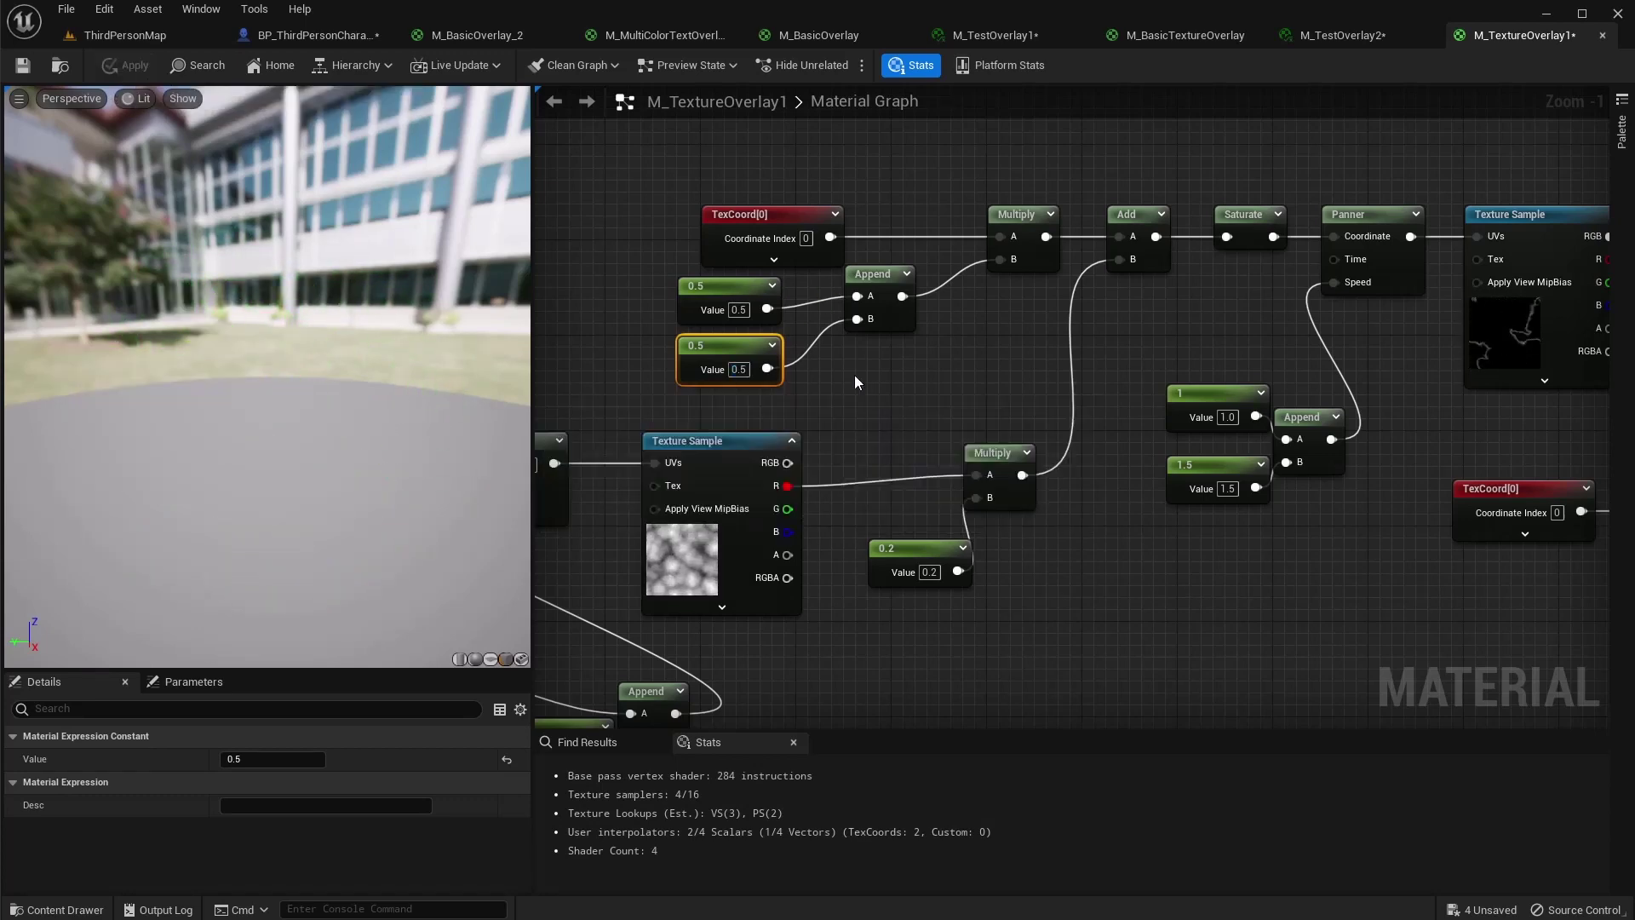
# Test the panner's 1 speed constant at -2, then restore it to 1
pyautogui.moveTo(851, 380); pyautogui.dragTo(1109, 201, button='right')
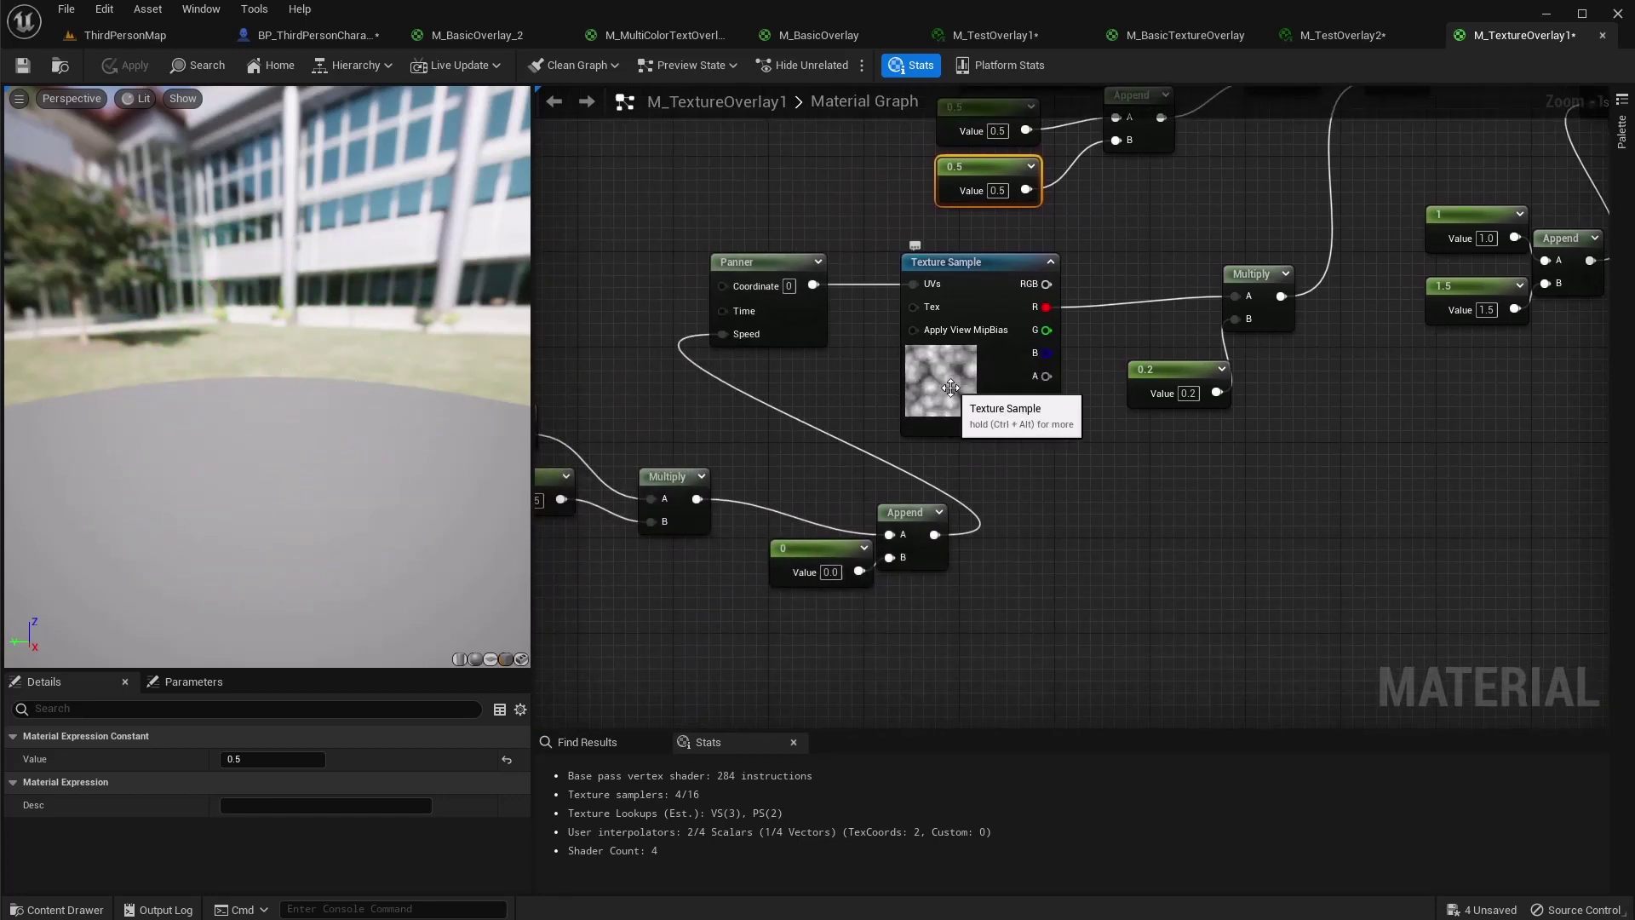
pyautogui.moveTo(1375, 303); pyautogui.dragTo(1020, 436, button='right')
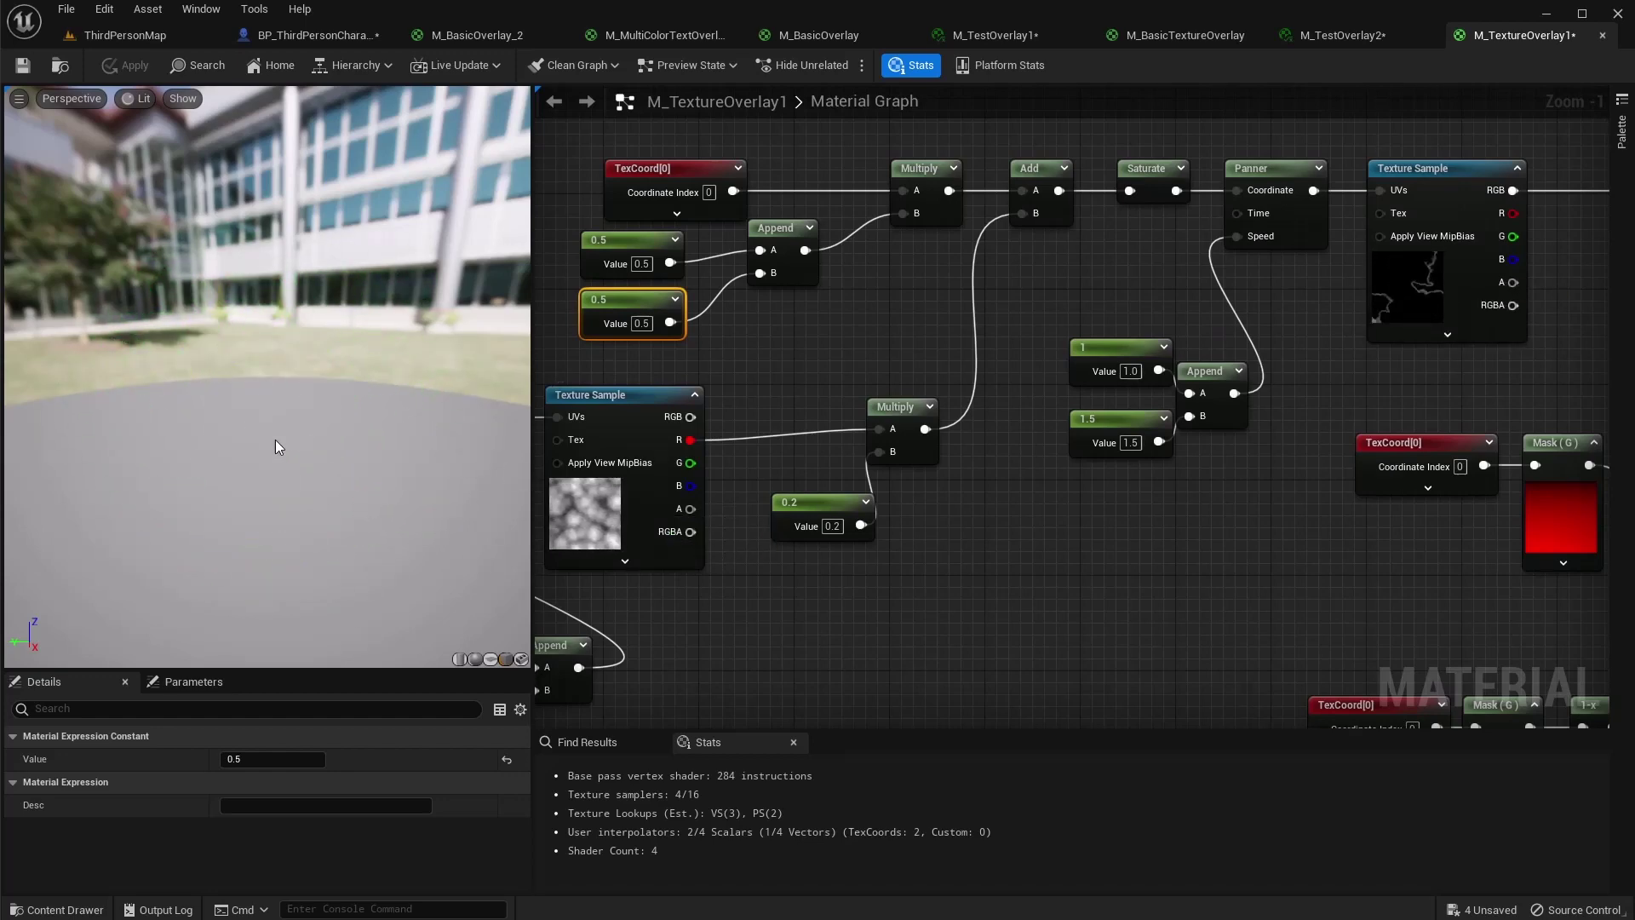
pyautogui.moveTo(727, 616); pyautogui.dragTo(1070, 514, button='right')
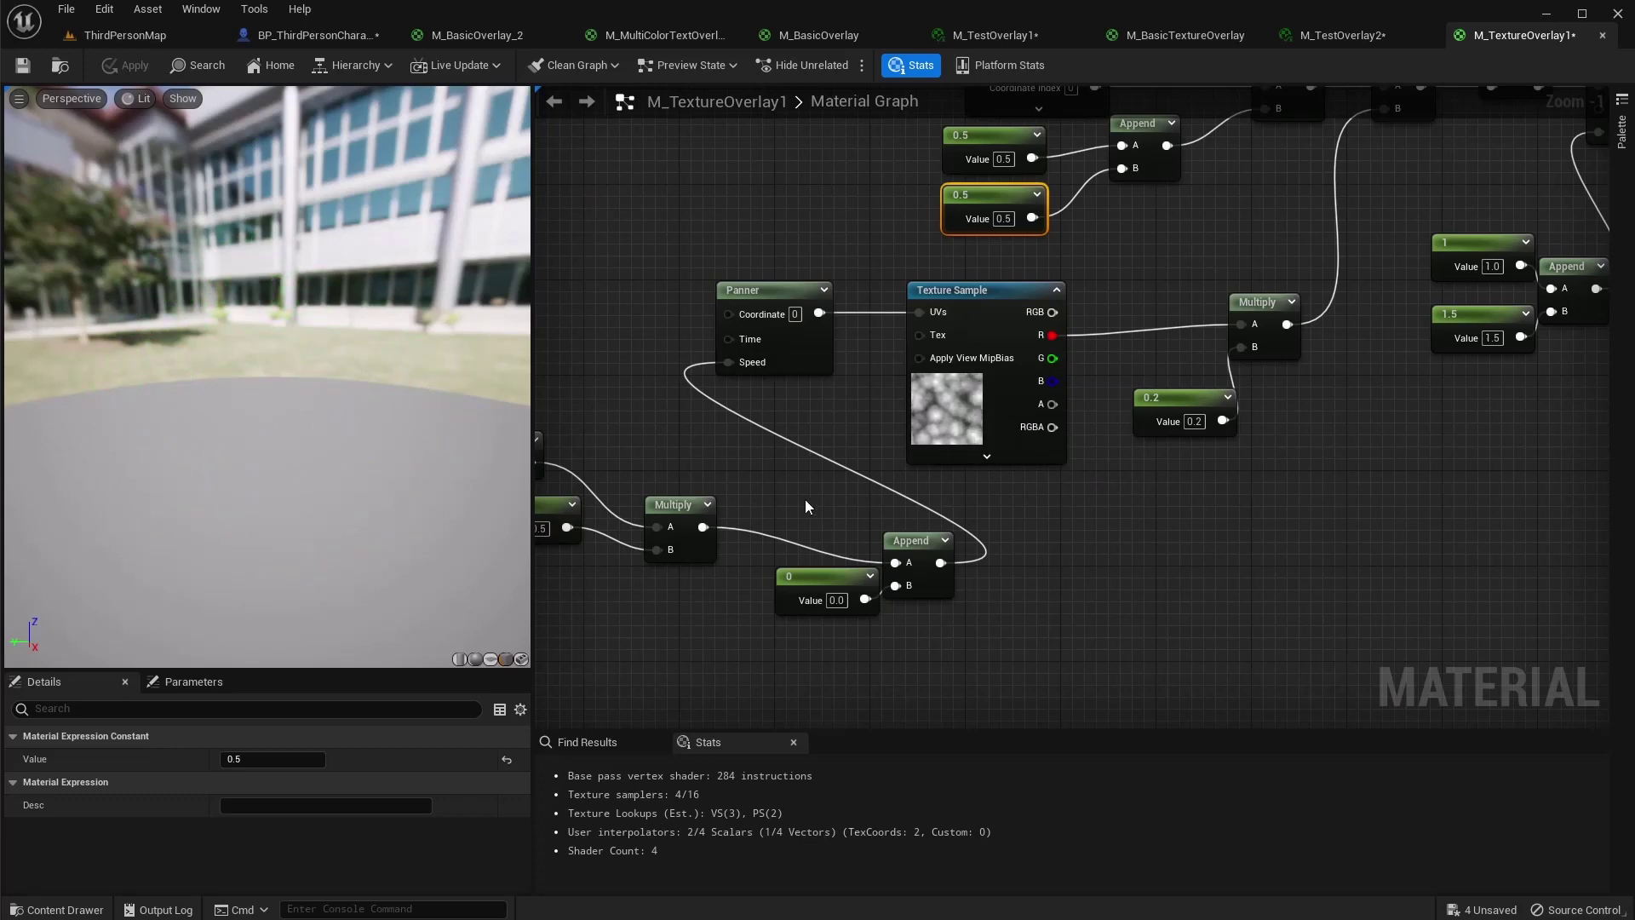
pyautogui.moveTo(787, 503); pyautogui.dragTo(965, 457, button='right')
pyautogui.click(659, 422)
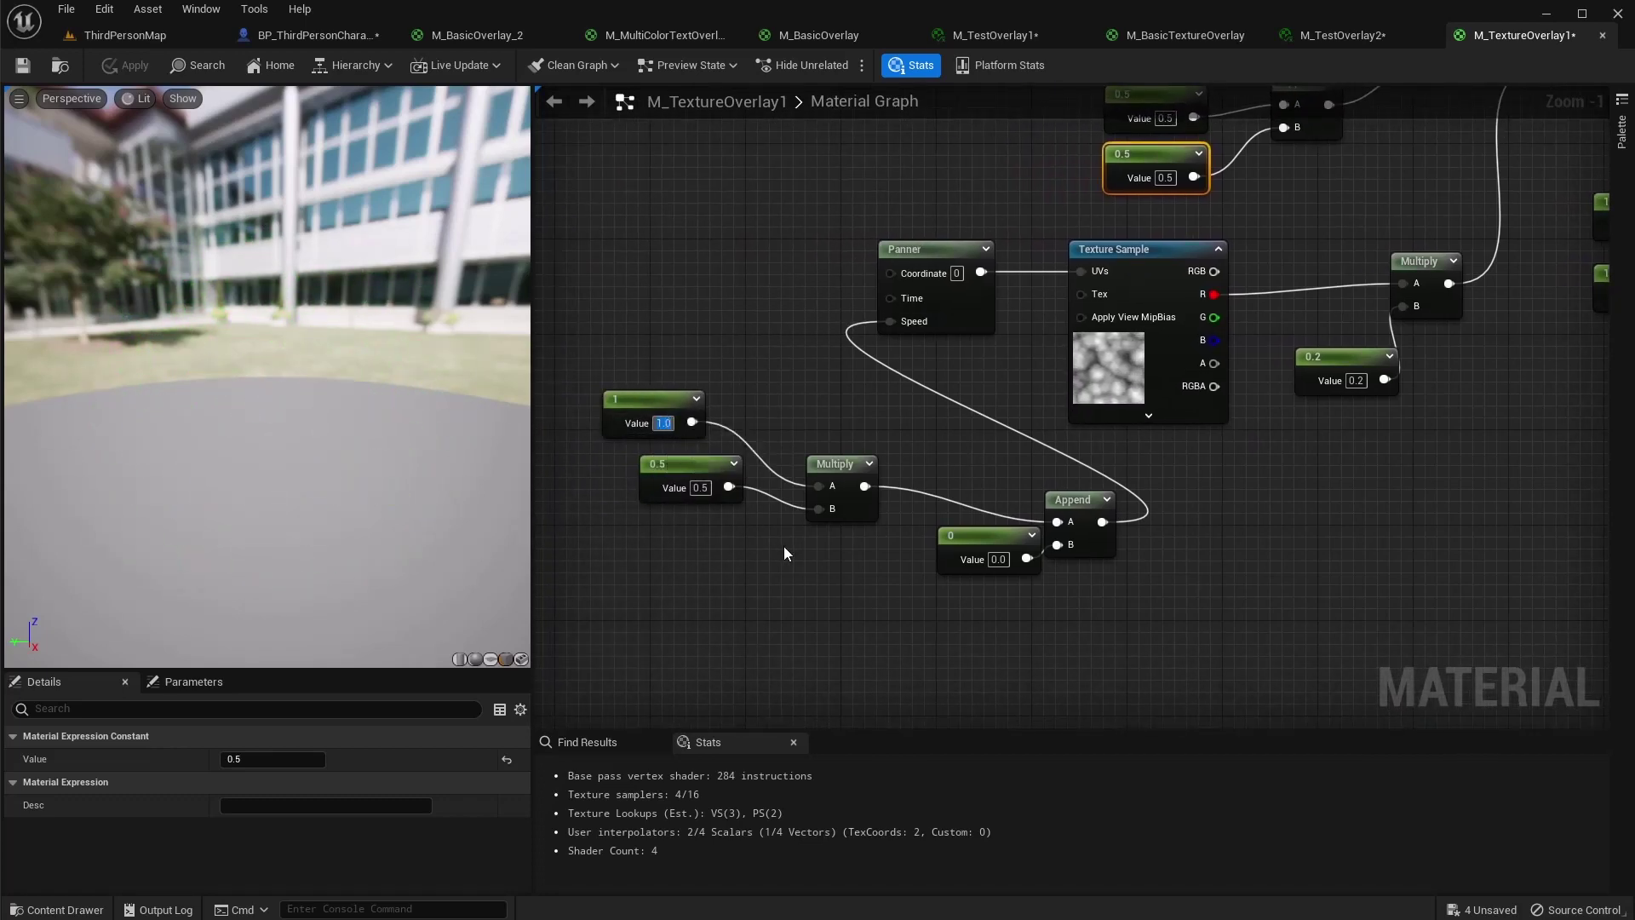
pyautogui.write('-2')
pyautogui.press('Return')
pyautogui.write('1')
pyautogui.press('Return')
# Try 1 on the 0 constant feeding Append's B, restore it to 0, and save the material
pyautogui.click(761, 586)
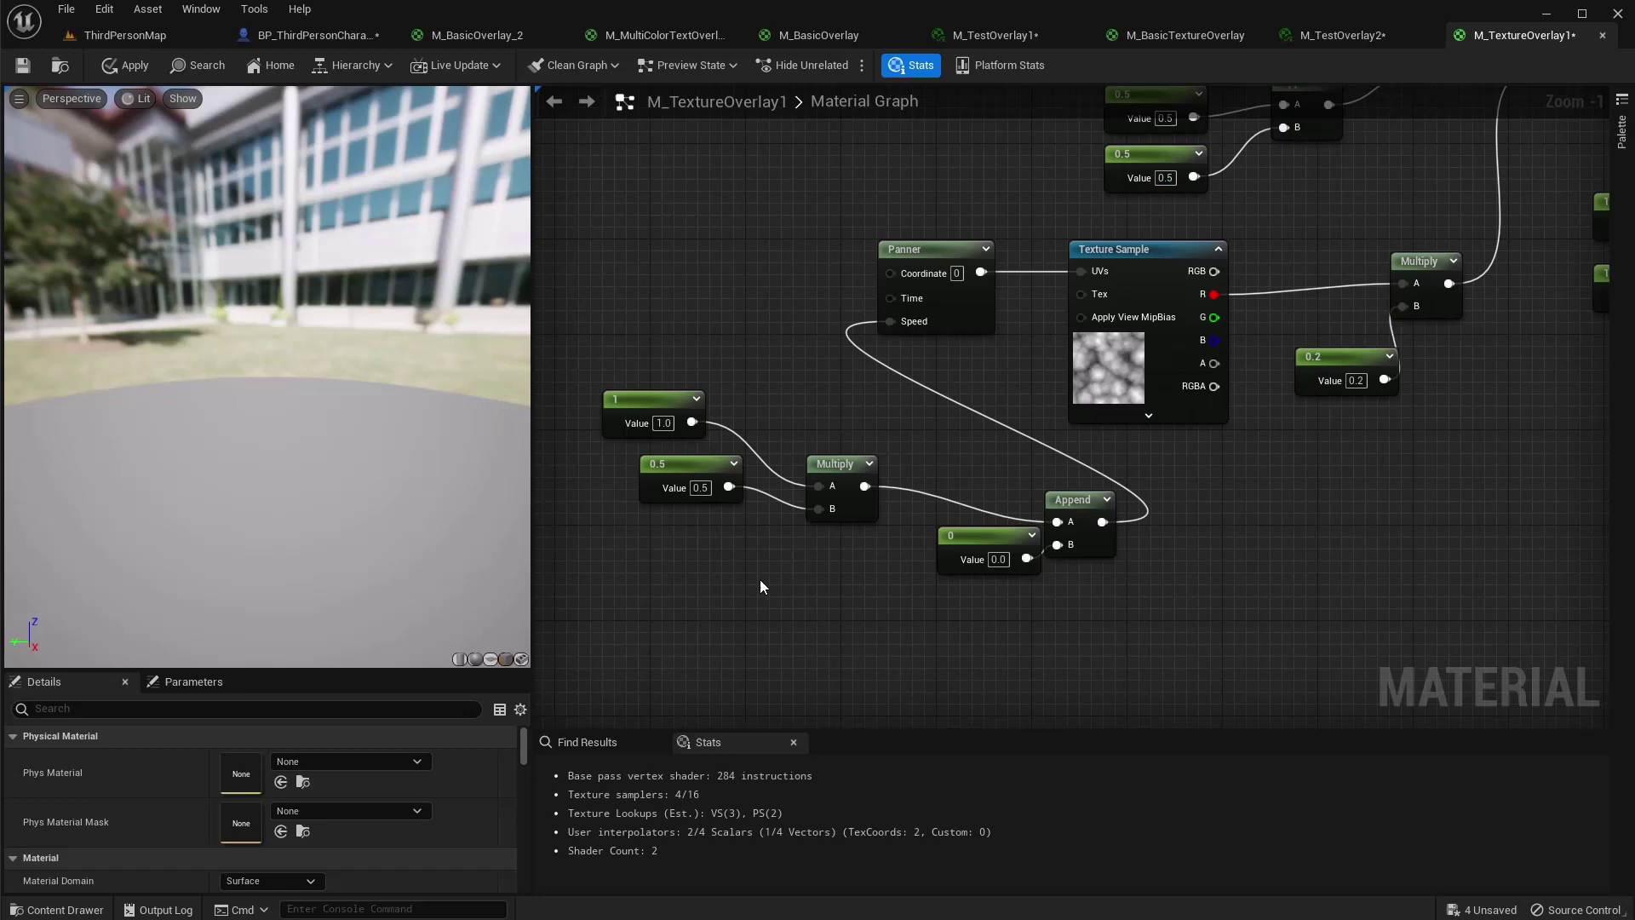
pyautogui.click(998, 558)
pyautogui.write('1')
pyautogui.press('Return')
pyautogui.write('0')
pyautogui.press('Return')
pyautogui.hotkey('ctrl', 's')
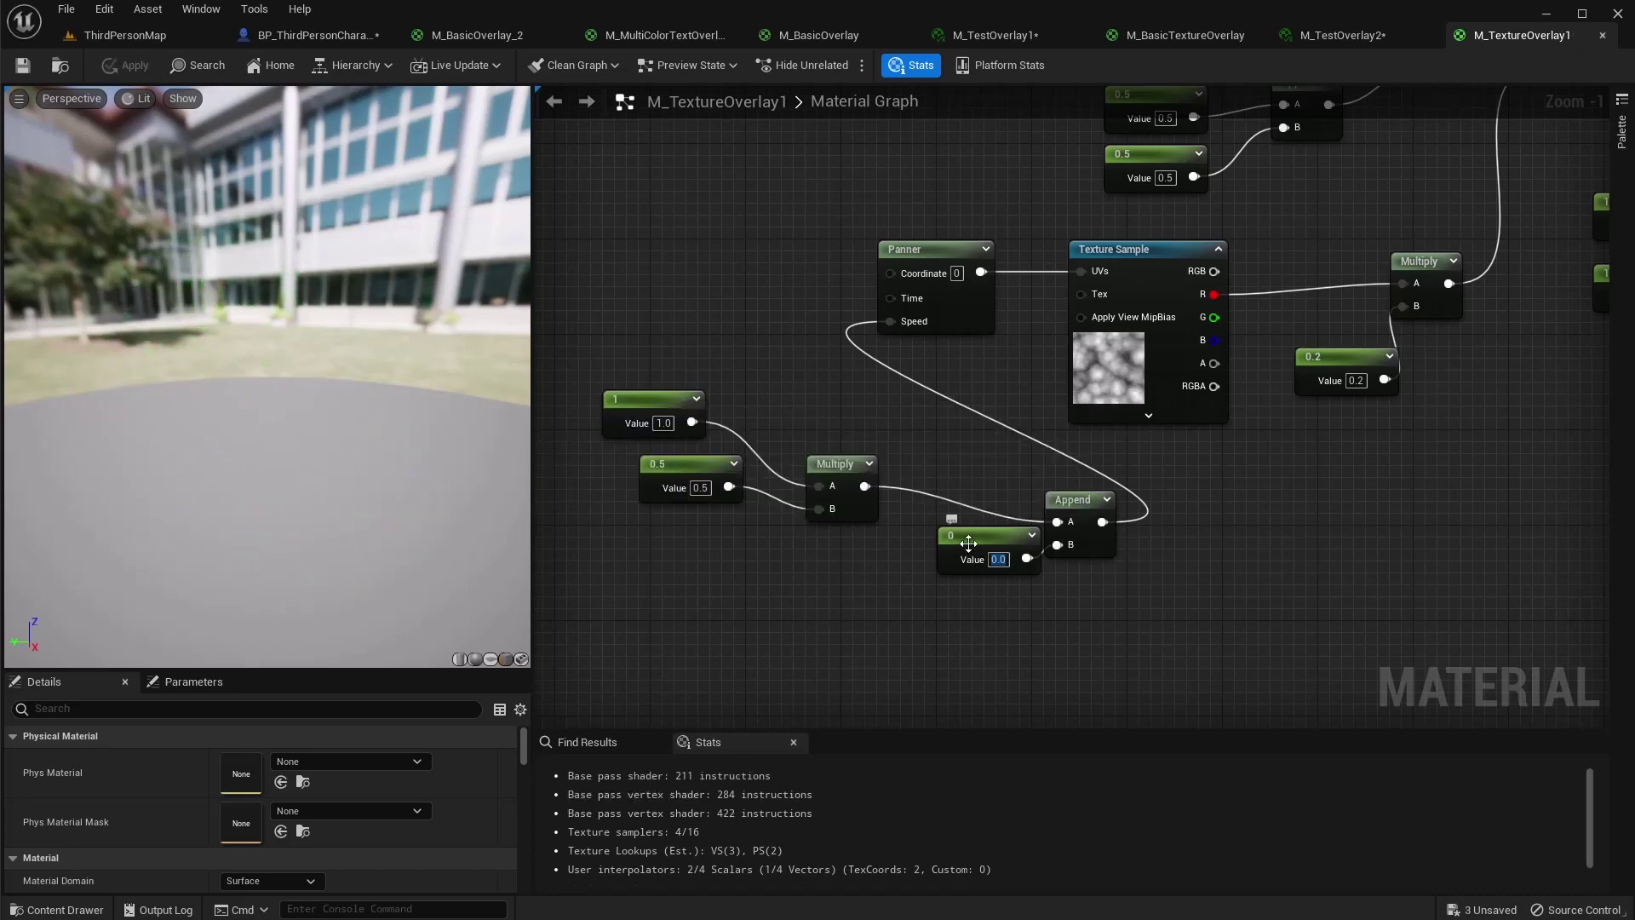
# Arrange the 1, 0.5 and 0 speed constants compactly around the Multiply node
pyautogui.moveTo(958, 544); pyautogui.dragTo(933, 546)
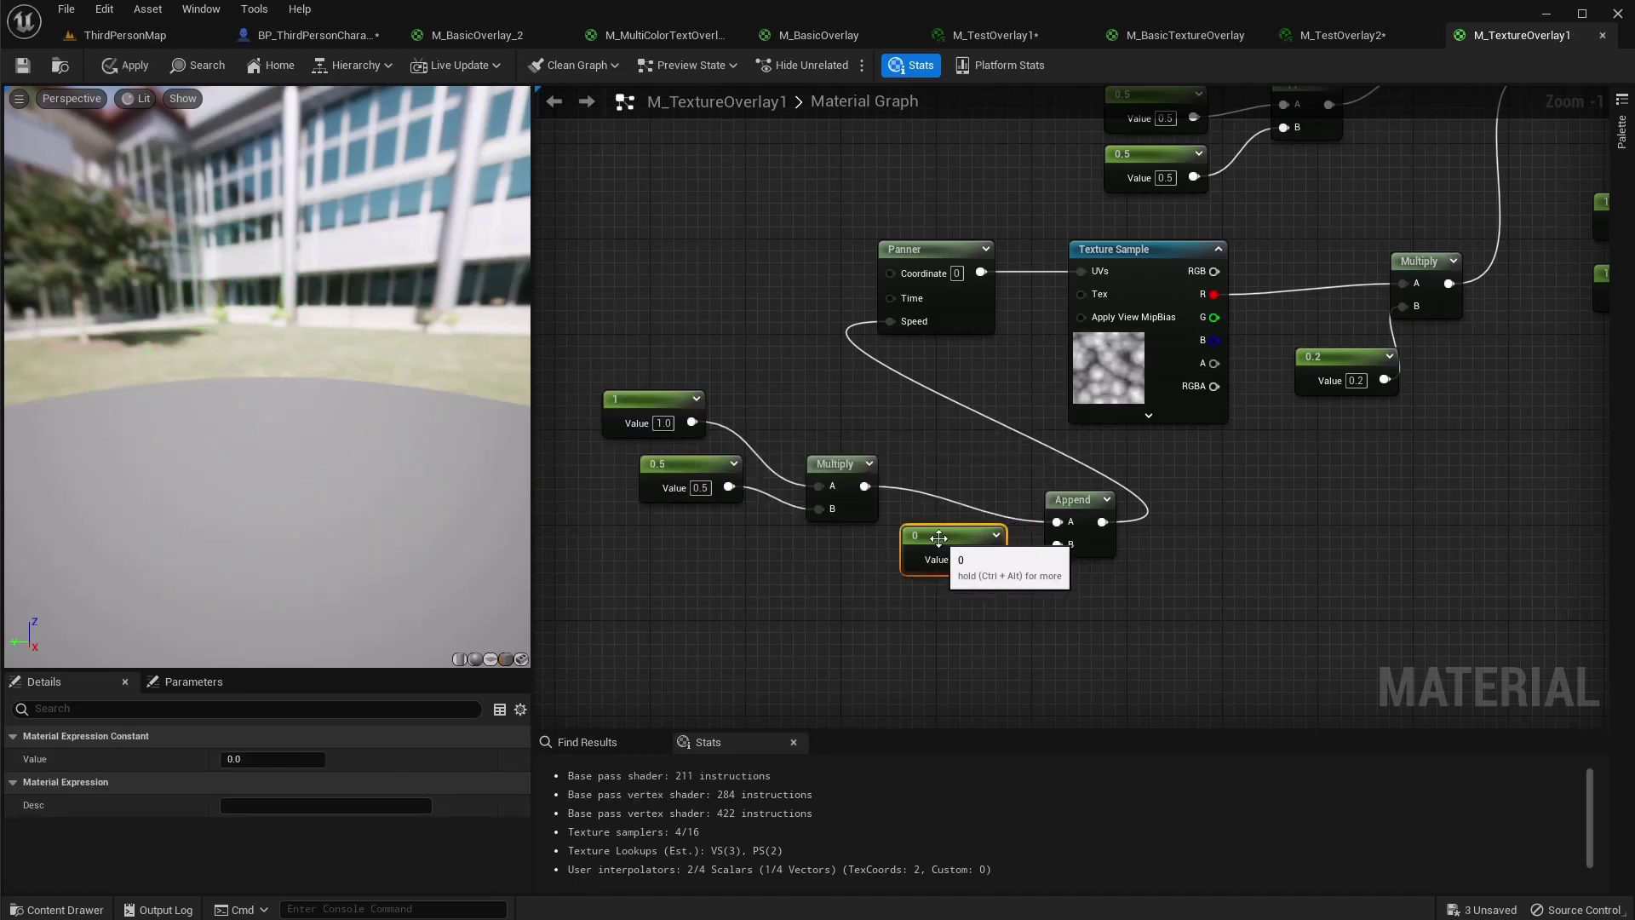
pyautogui.moveTo(839, 462); pyautogui.dragTo(934, 449)
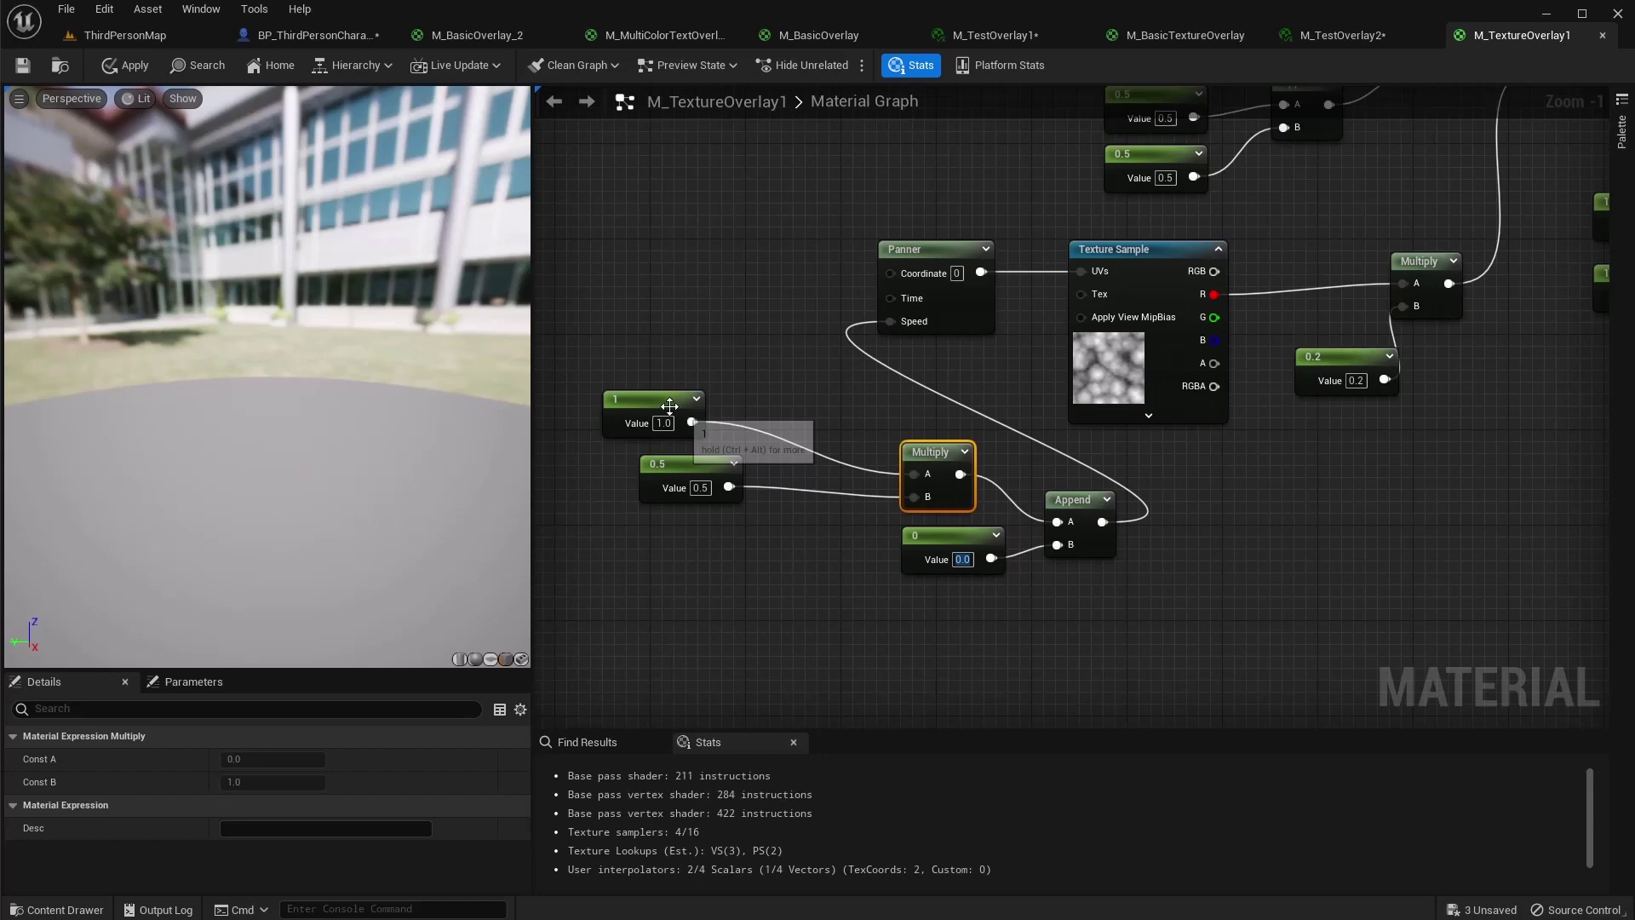
pyautogui.moveTo(669, 405); pyautogui.dragTo(814, 433)
pyautogui.moveTo(710, 472); pyautogui.dragTo(816, 495)
pyautogui.moveTo(968, 545); pyautogui.dragTo(979, 559)
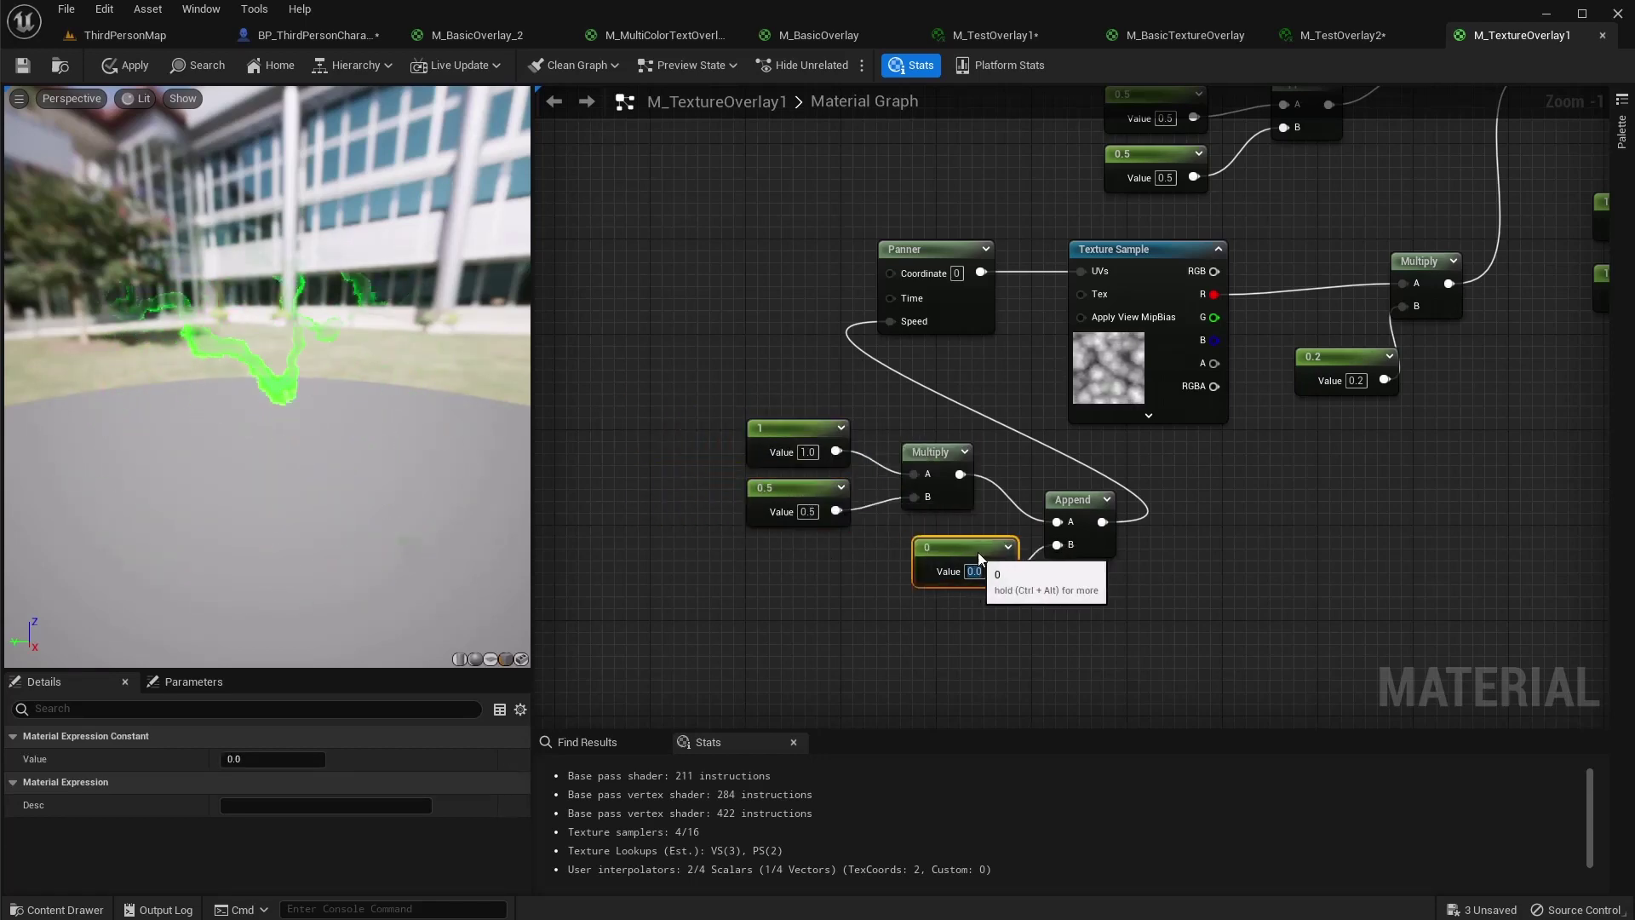
pyautogui.scroll(-2, 1168, 516)
pyautogui.moveTo(1167, 516); pyautogui.dragTo(958, 540, button='right')
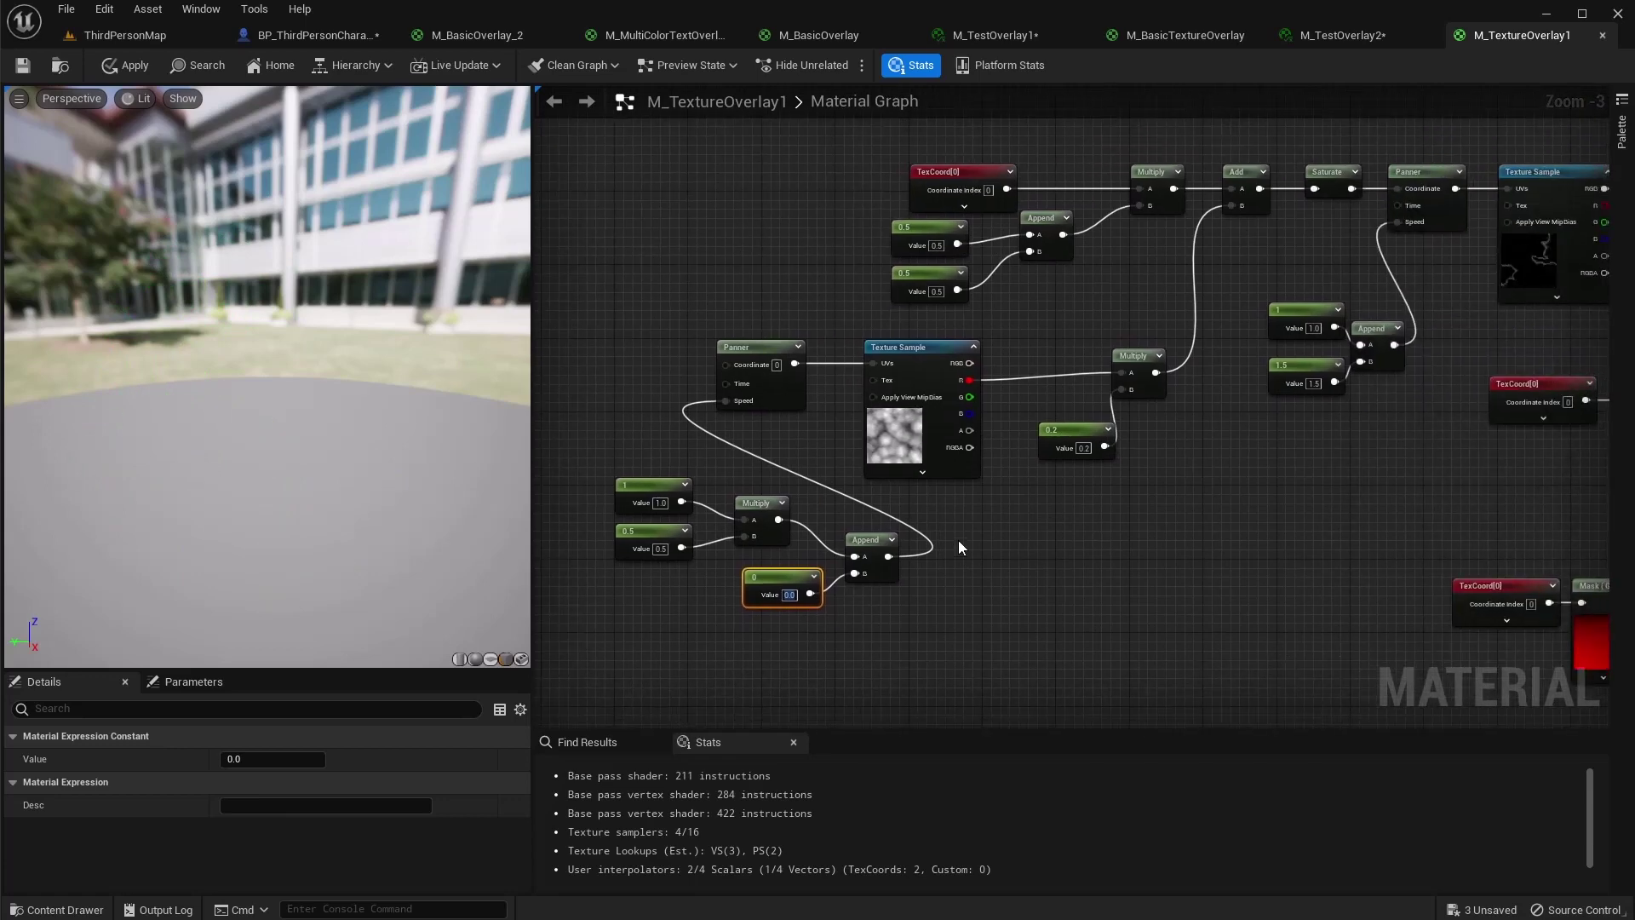
pyautogui.scroll(-1, 1014, 534)
# Pan past the mask and radial gradient nodes to the output node and its green Color input
pyautogui.scroll(1, 1044, 542)
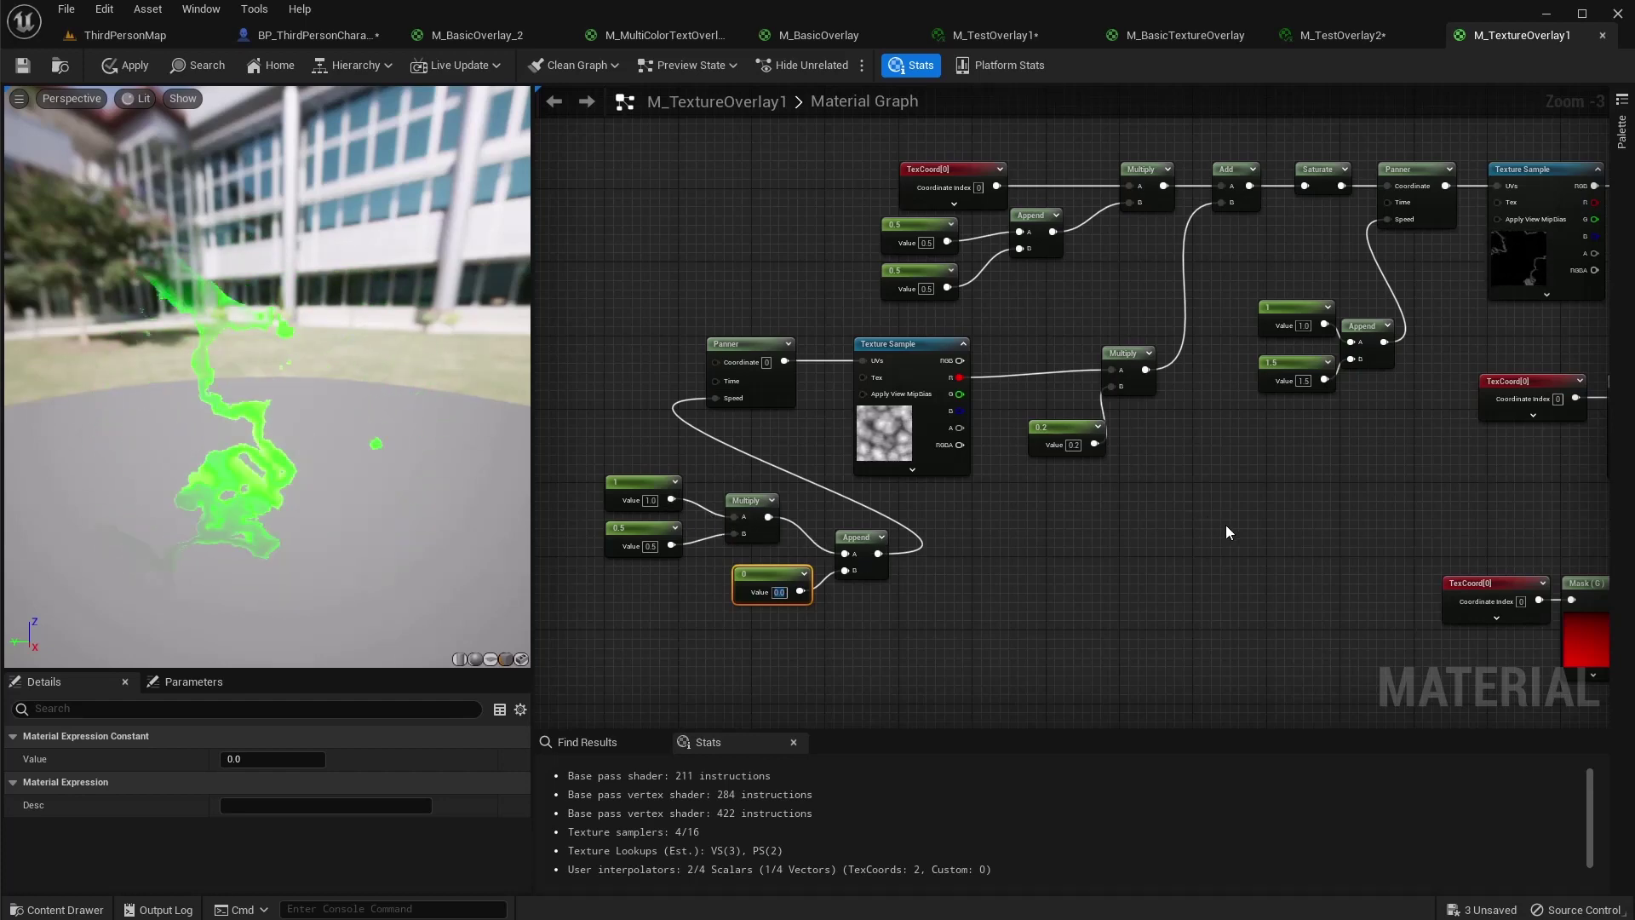
pyautogui.moveTo(1251, 526); pyautogui.dragTo(1198, 525, button='right')
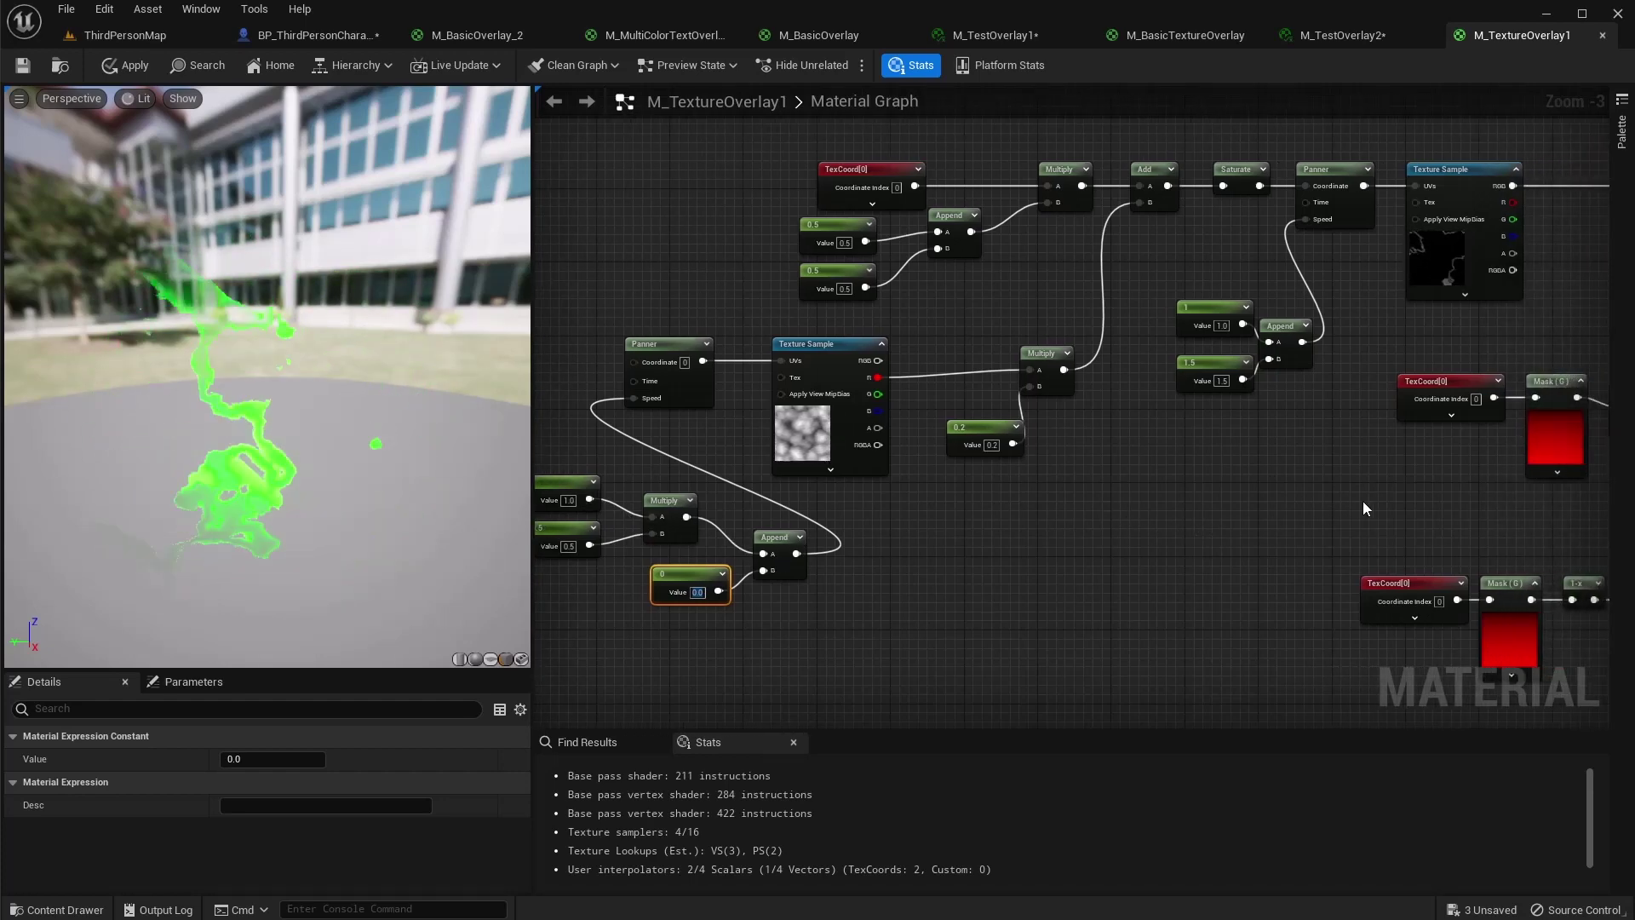
pyautogui.moveTo(1393, 499); pyautogui.dragTo(1183, 498, button='right')
pyautogui.moveTo(1376, 503); pyautogui.dragTo(1074, 517, button='right')
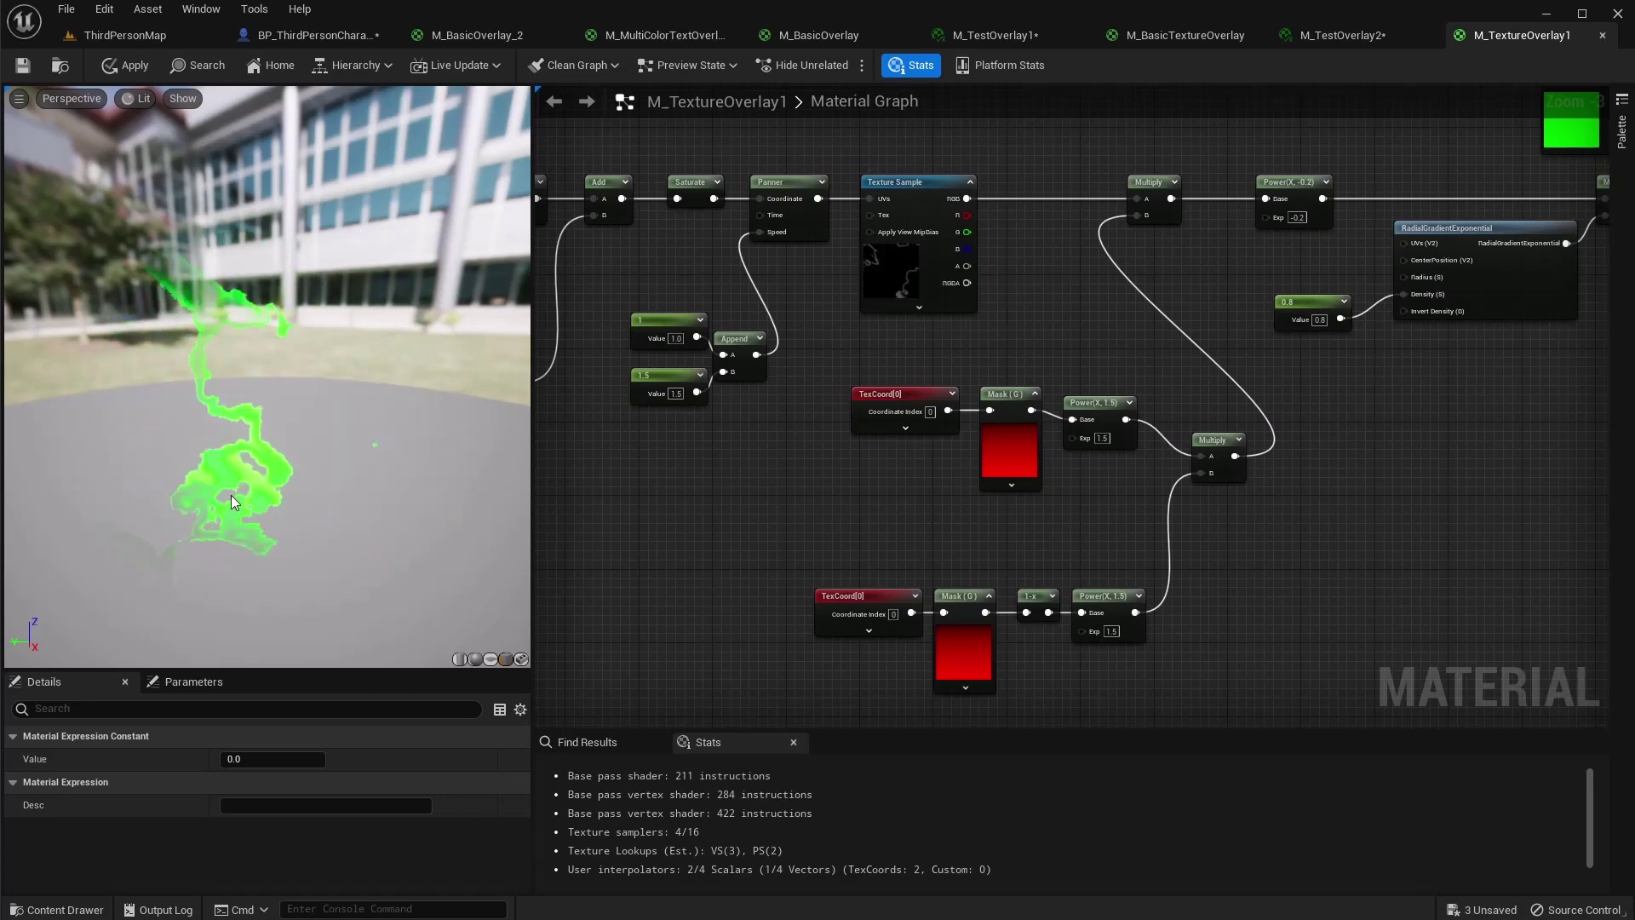
pyautogui.moveTo(1167, 501); pyautogui.dragTo(956, 504, button='right')
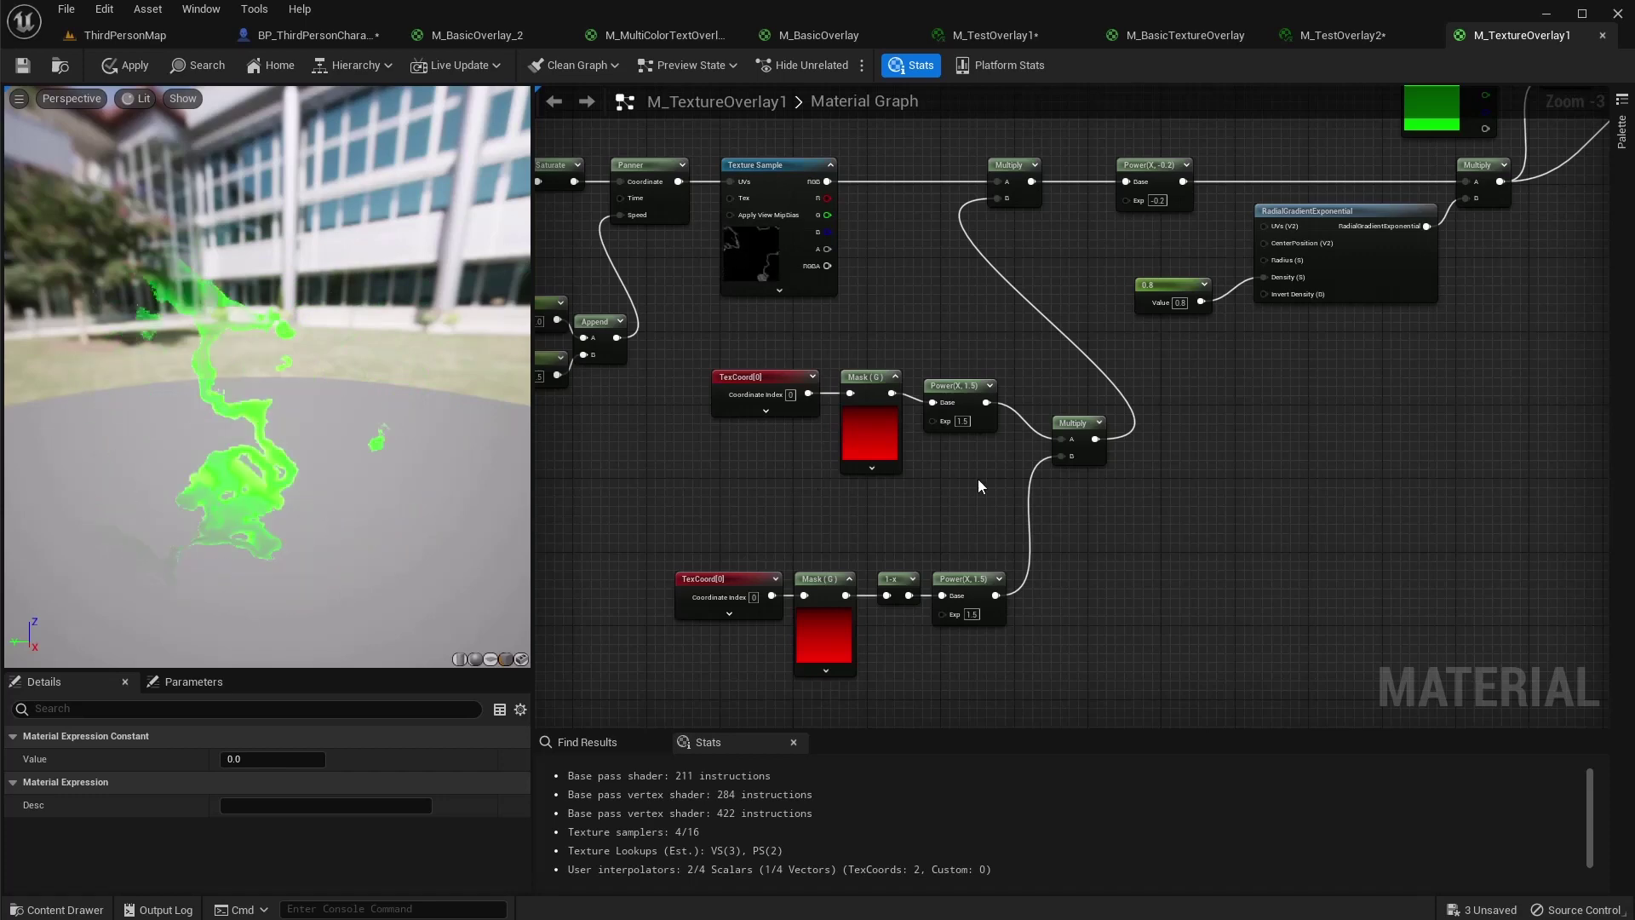
pyautogui.moveTo(977, 479); pyautogui.dragTo(731, 513, button='right')
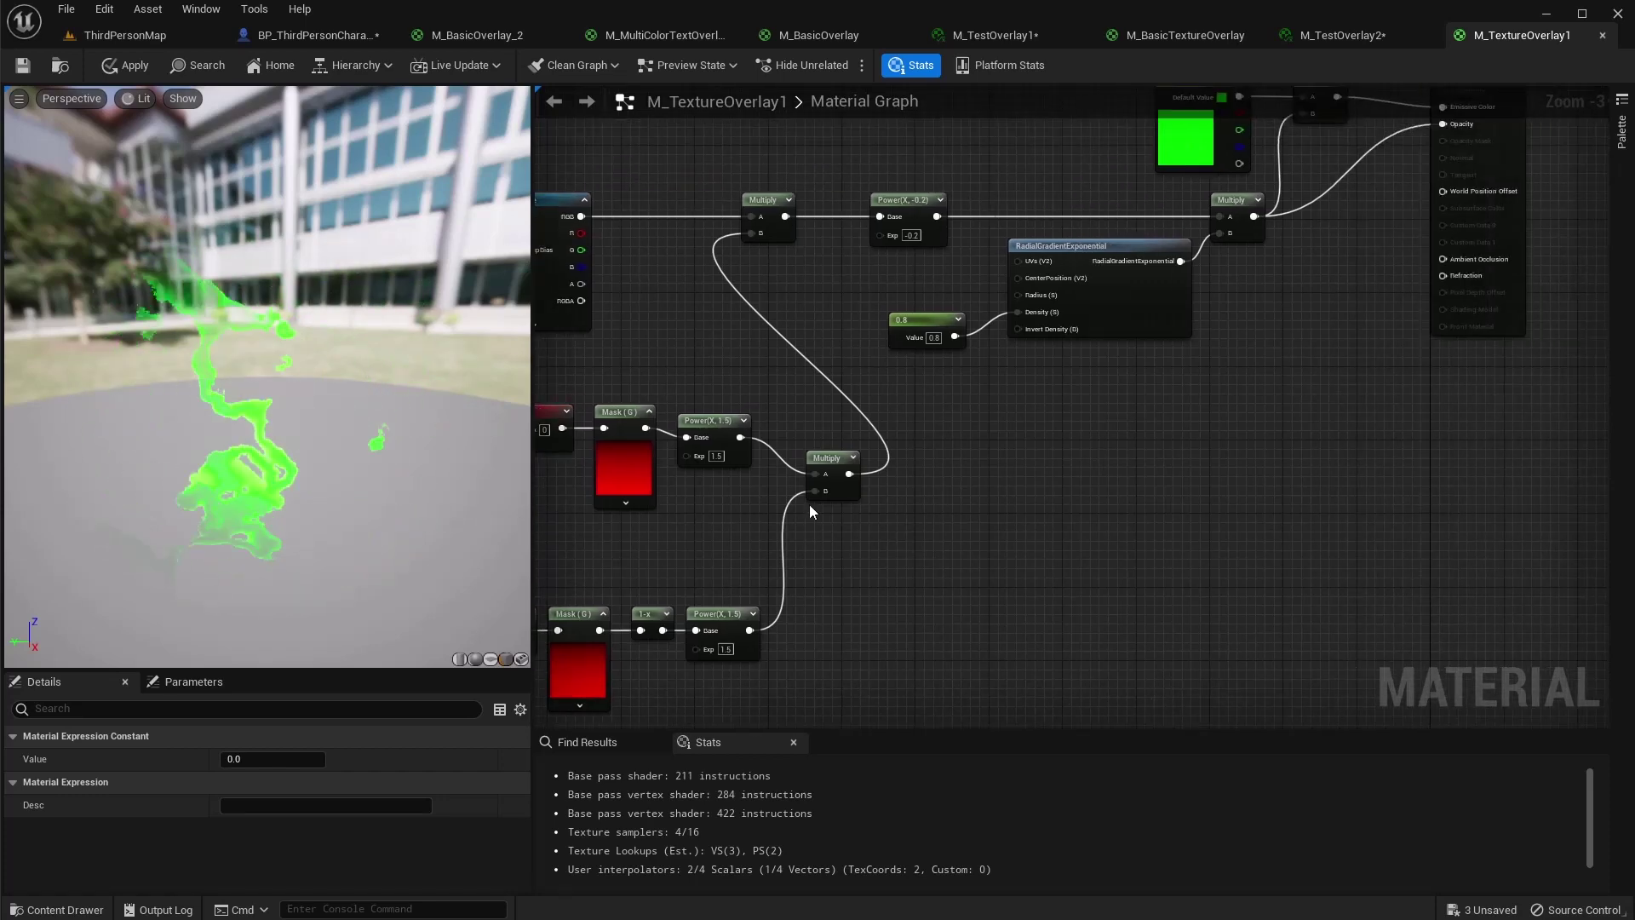
pyautogui.moveTo(1017, 425); pyautogui.dragTo(787, 611, button='right')
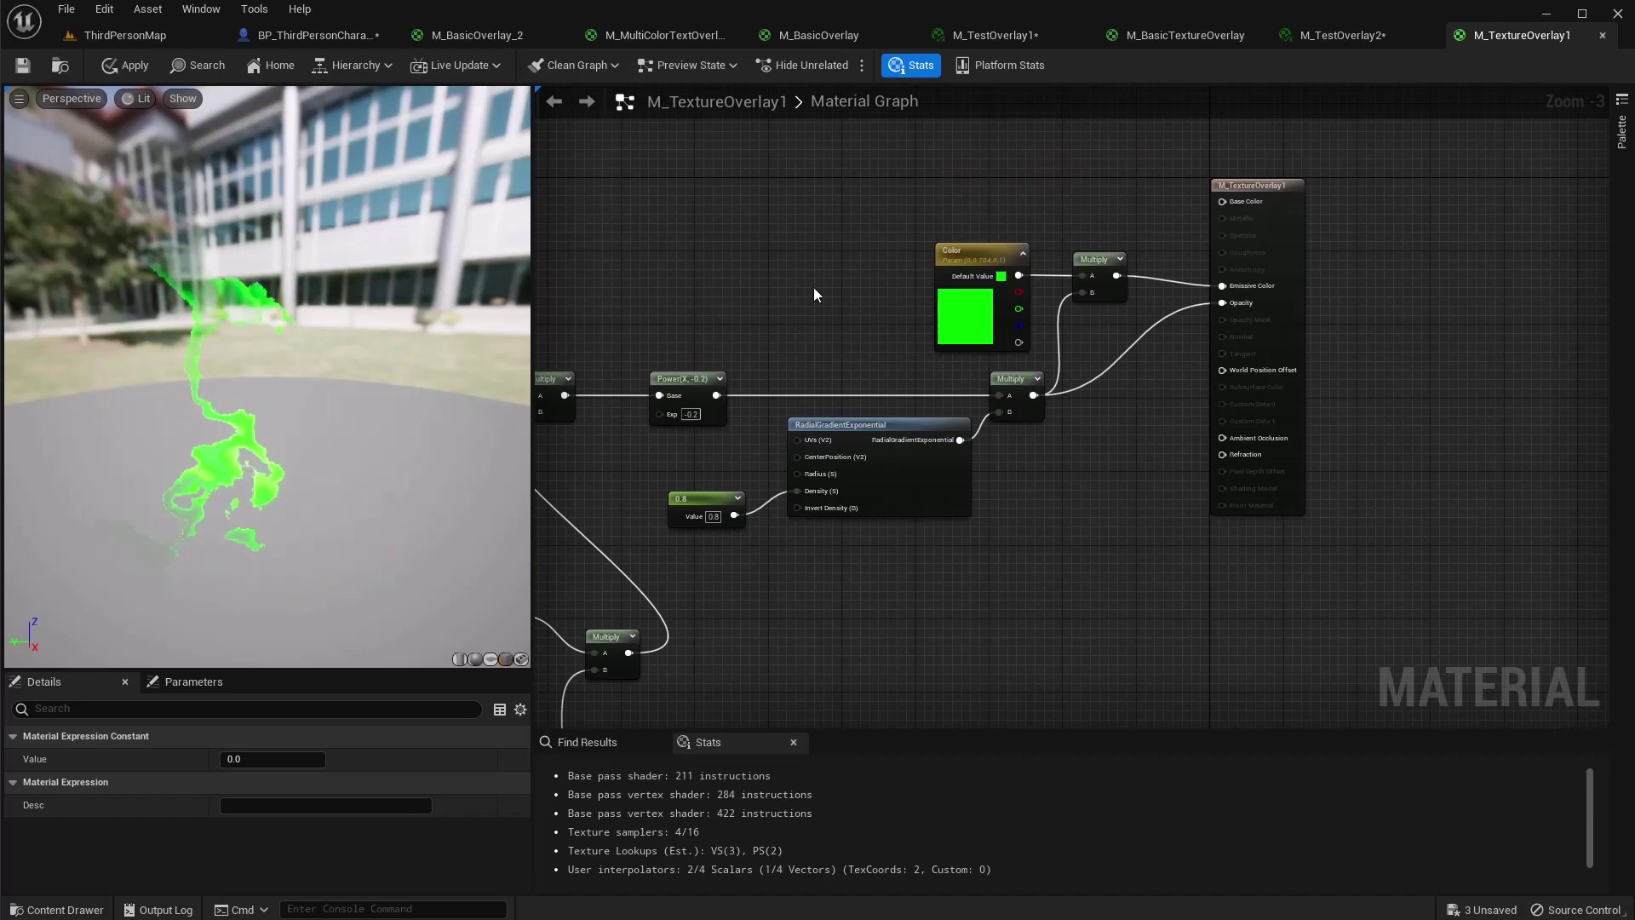
pyautogui.click(1275, 186)
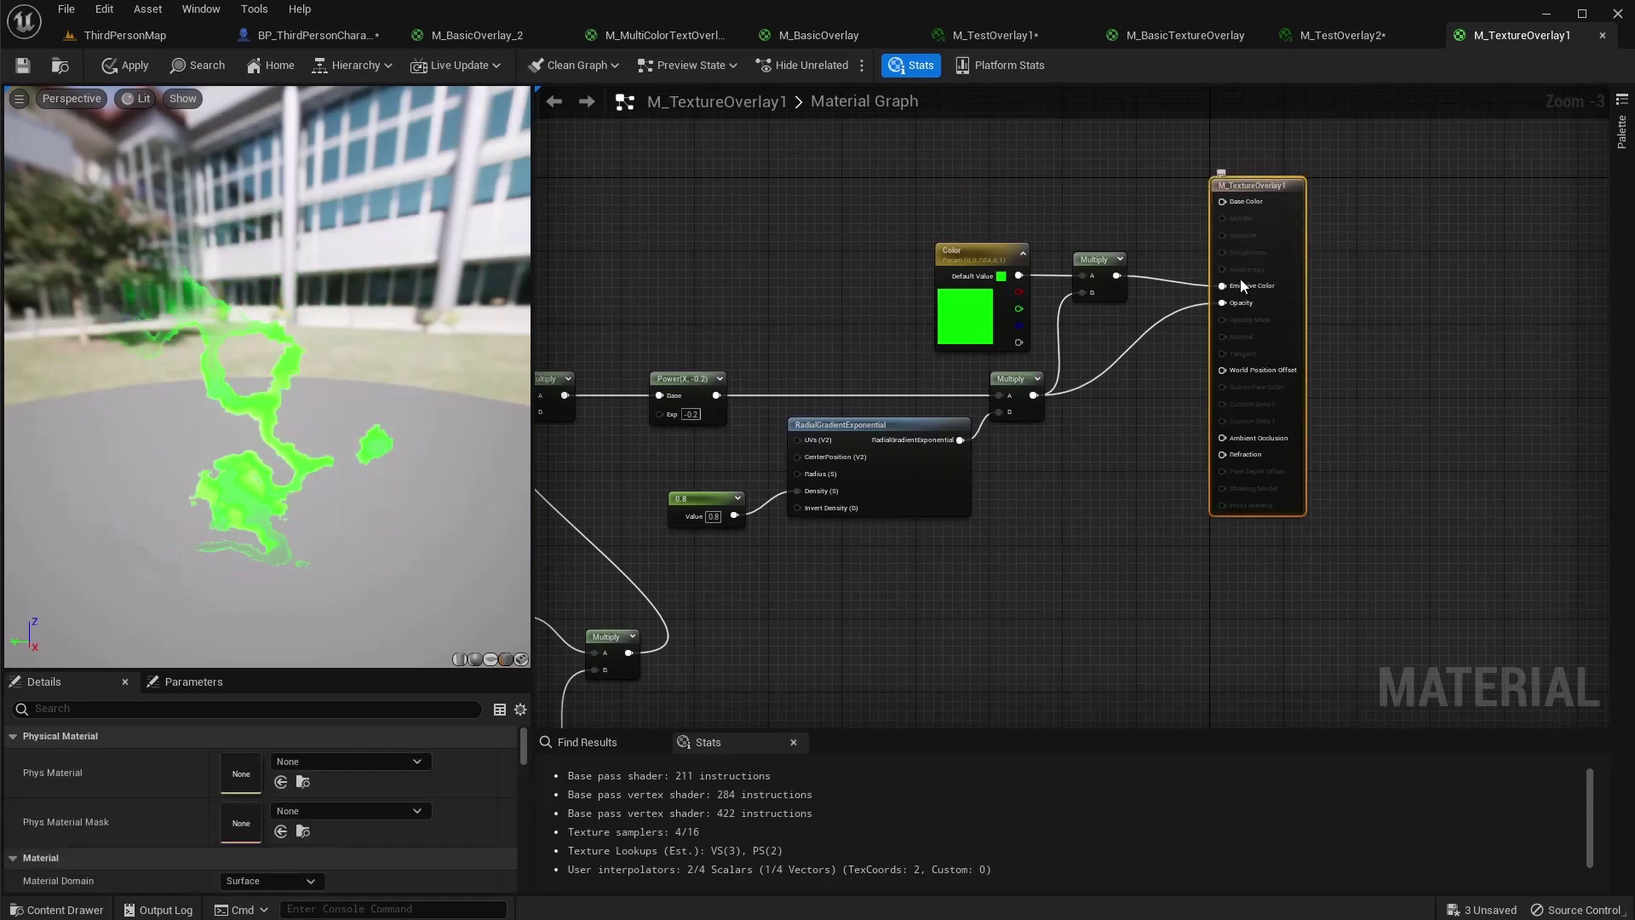
pyautogui.scroll(-2, 142, 856)
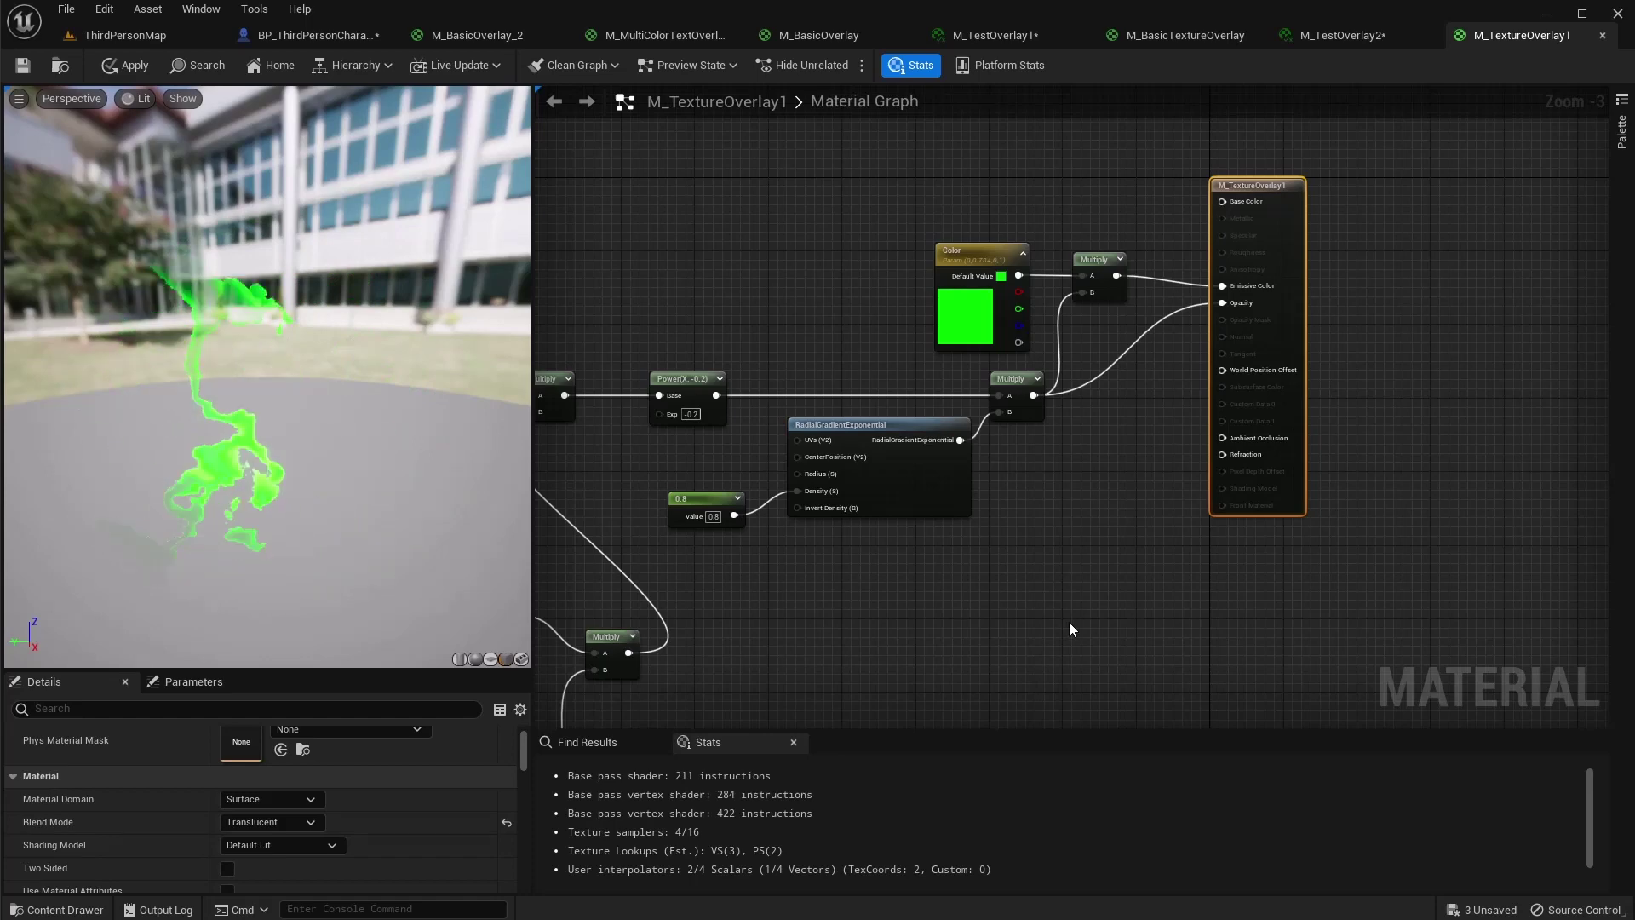
pyautogui.moveTo(1073, 601); pyautogui.dragTo(1022, 532, button='right')
pyautogui.moveTo(1489, 537); pyautogui.dragTo(1014, 598, button='right')
pyautogui.moveTo(1228, 527); pyautogui.dragTo(1078, 598, button='right')
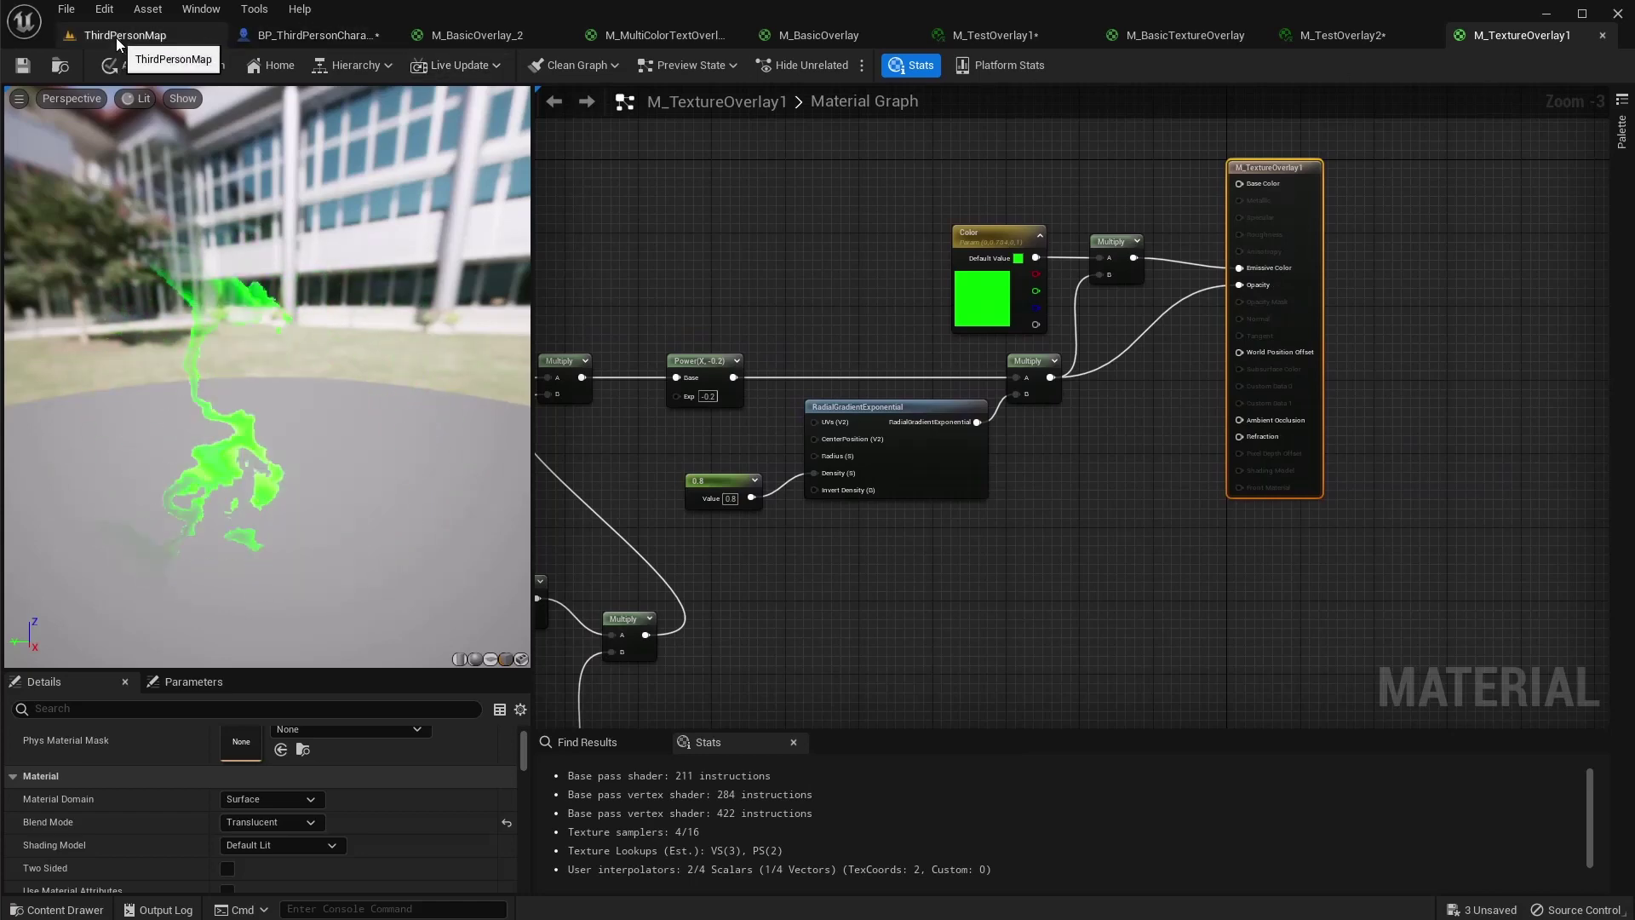
# Apply the material changes and create a material instance named MI_TestOverlay3
pyautogui.click(150, 72)
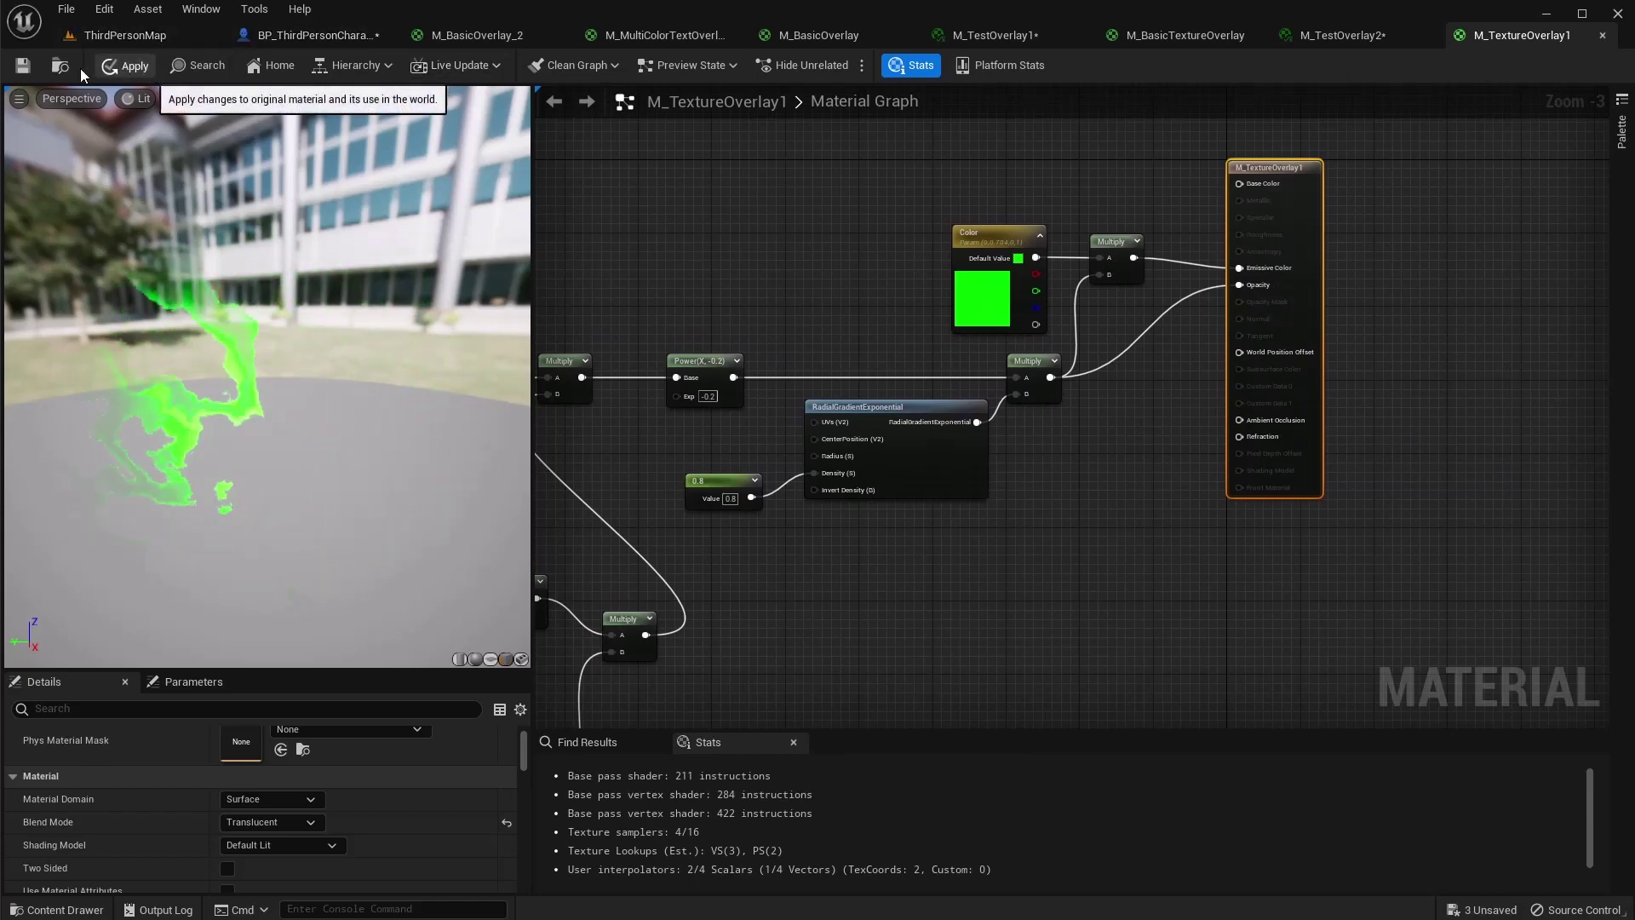
pyautogui.click(131, 38)
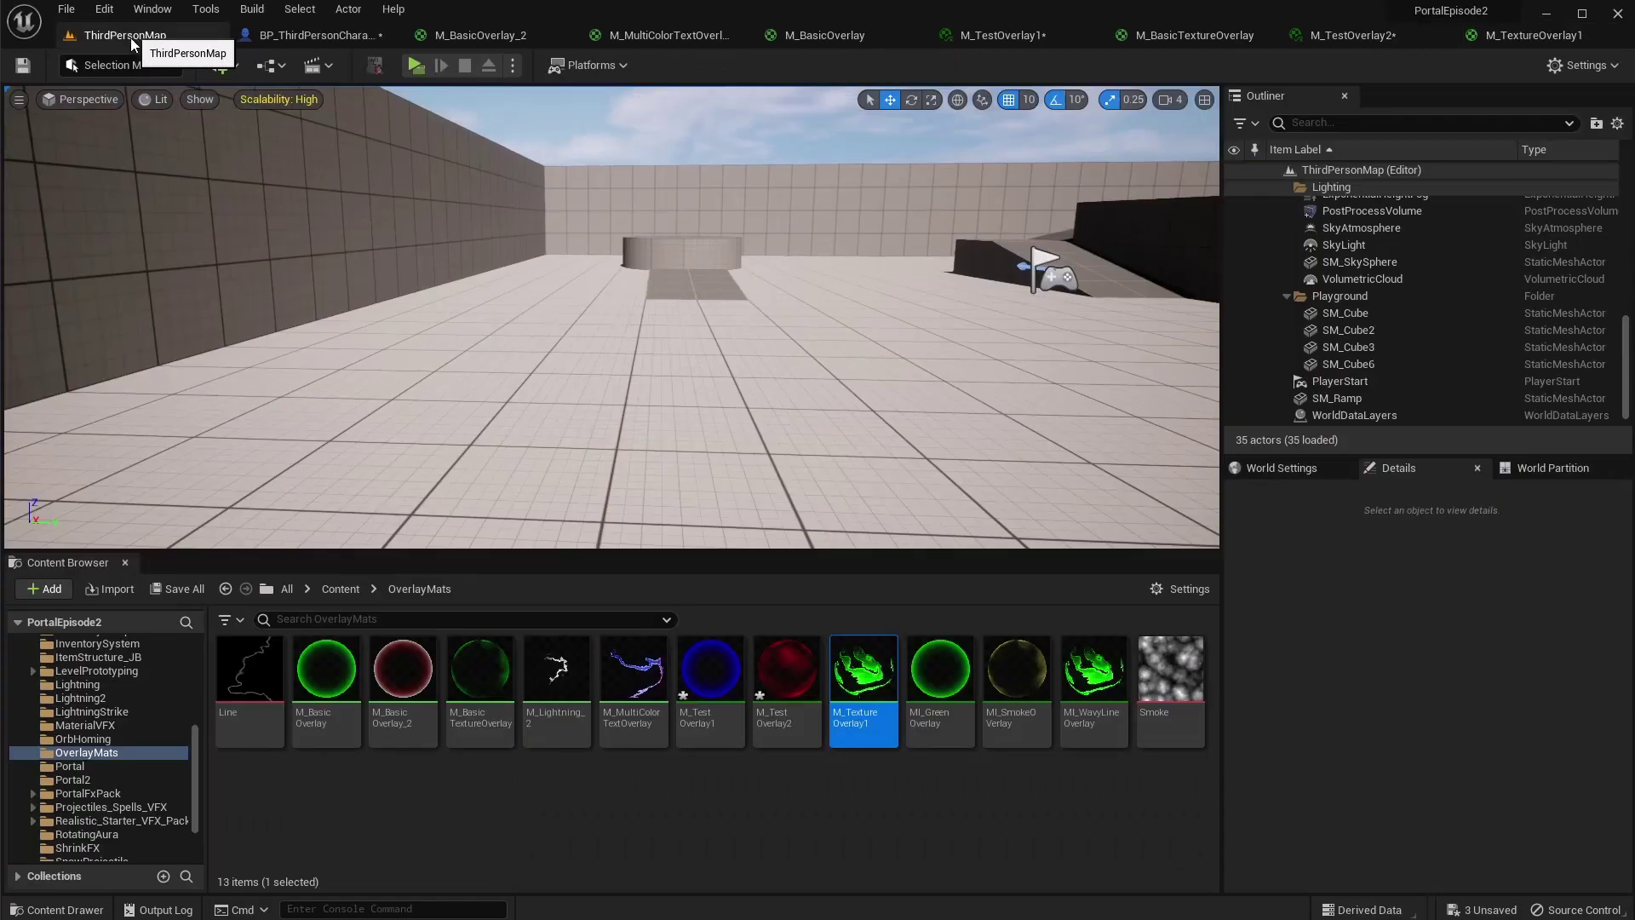
pyautogui.rightClick(863, 685)
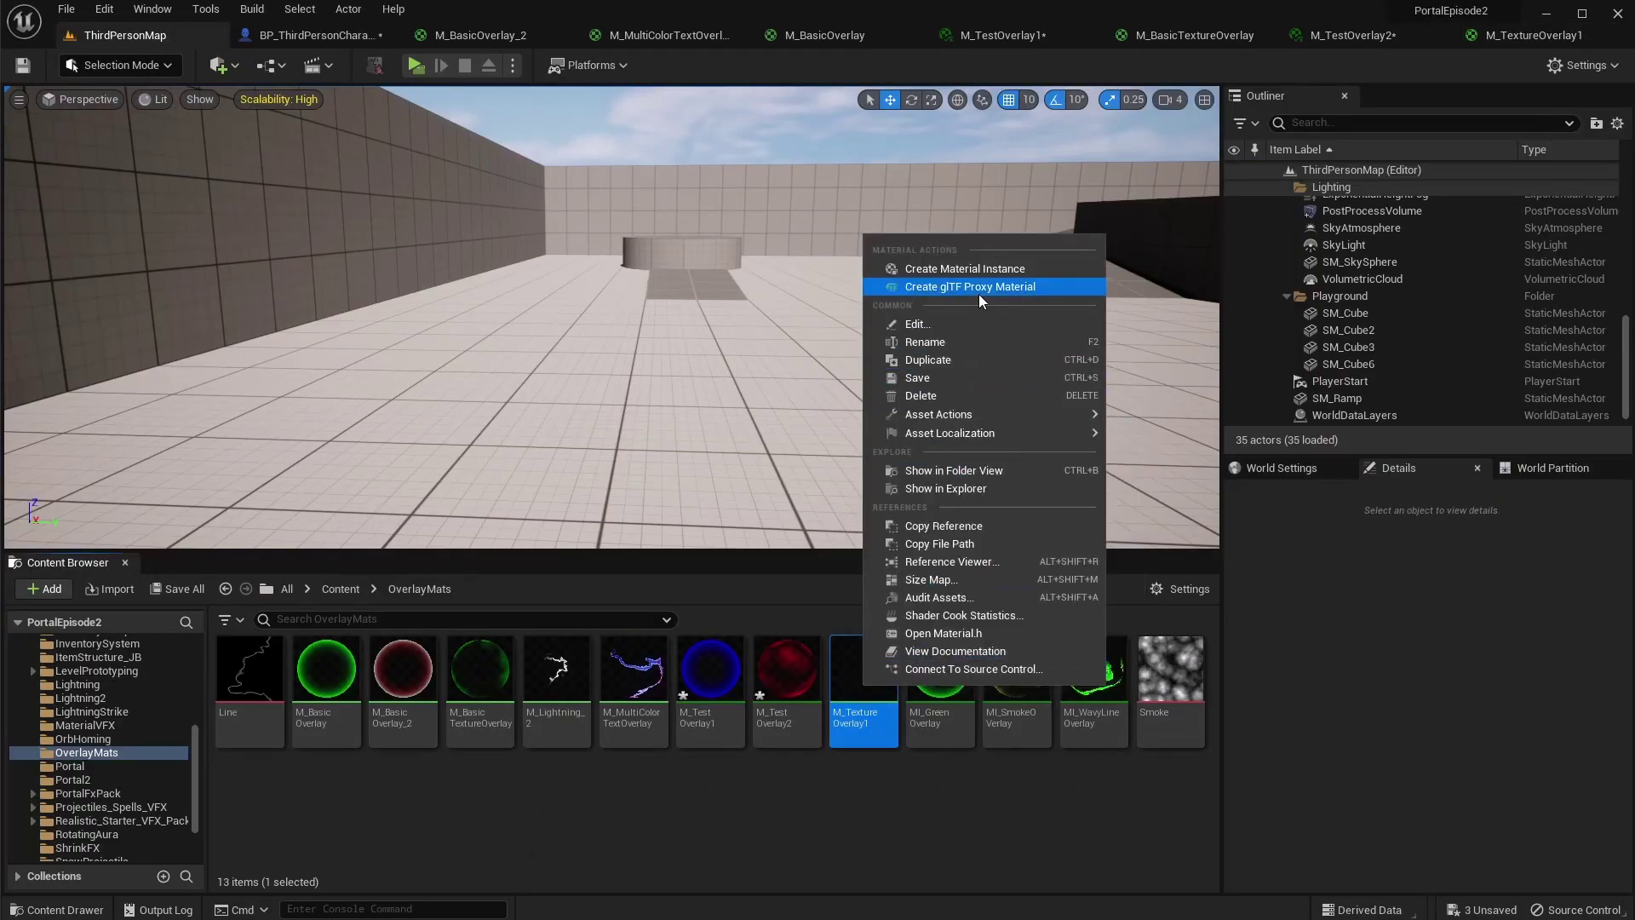
pyautogui.click(979, 268)
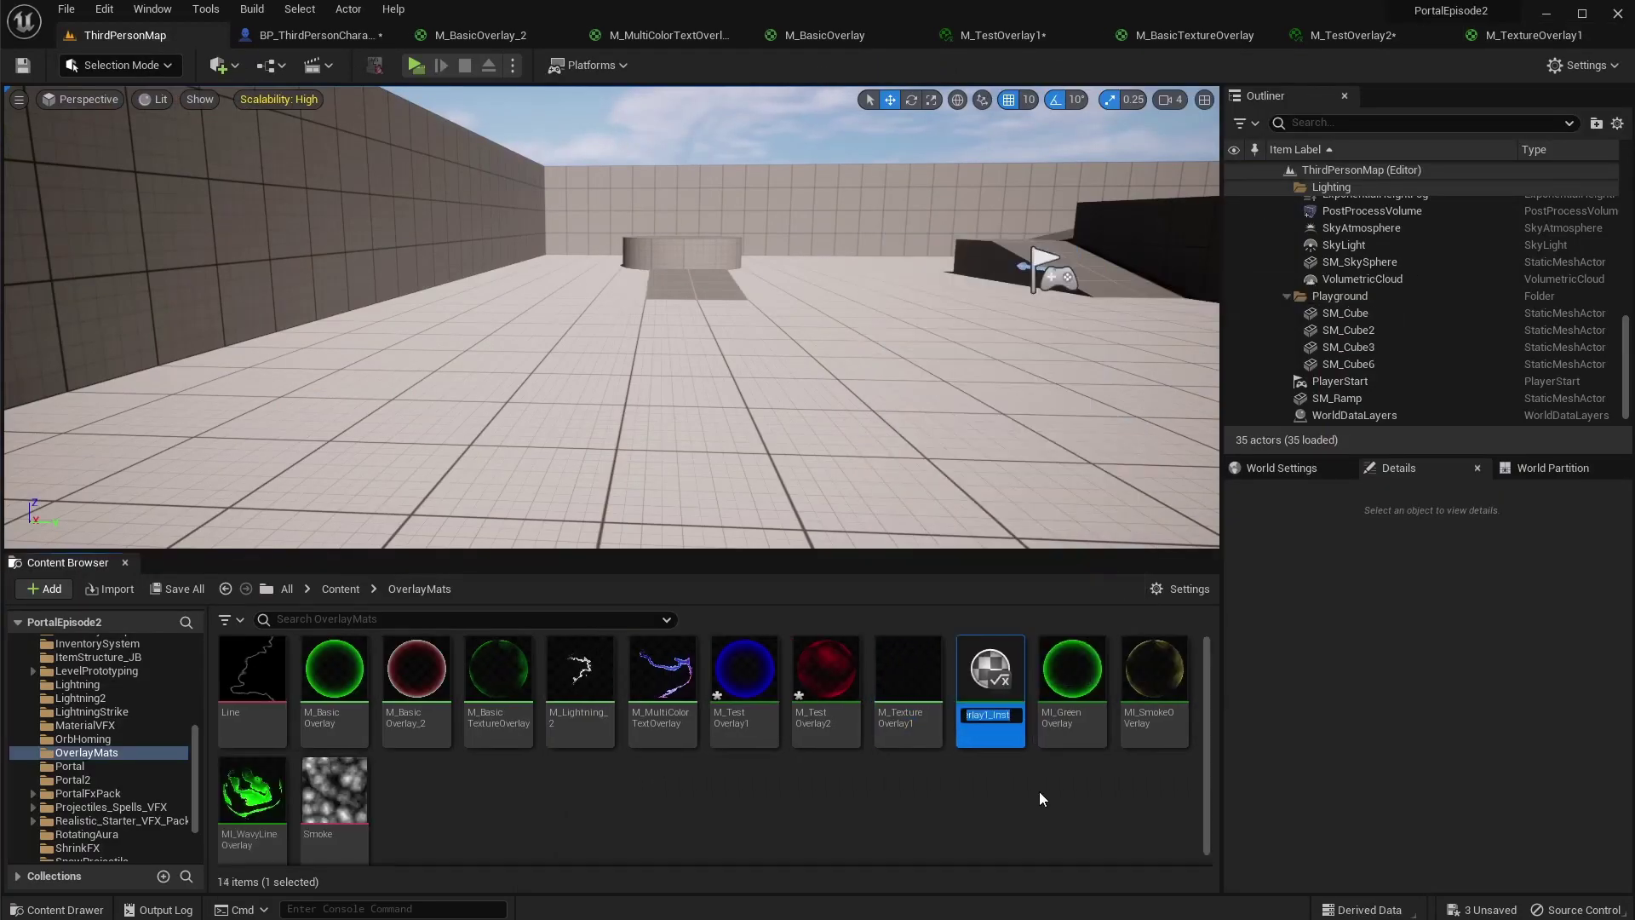
pyautogui.write('MI_TestOverlay')
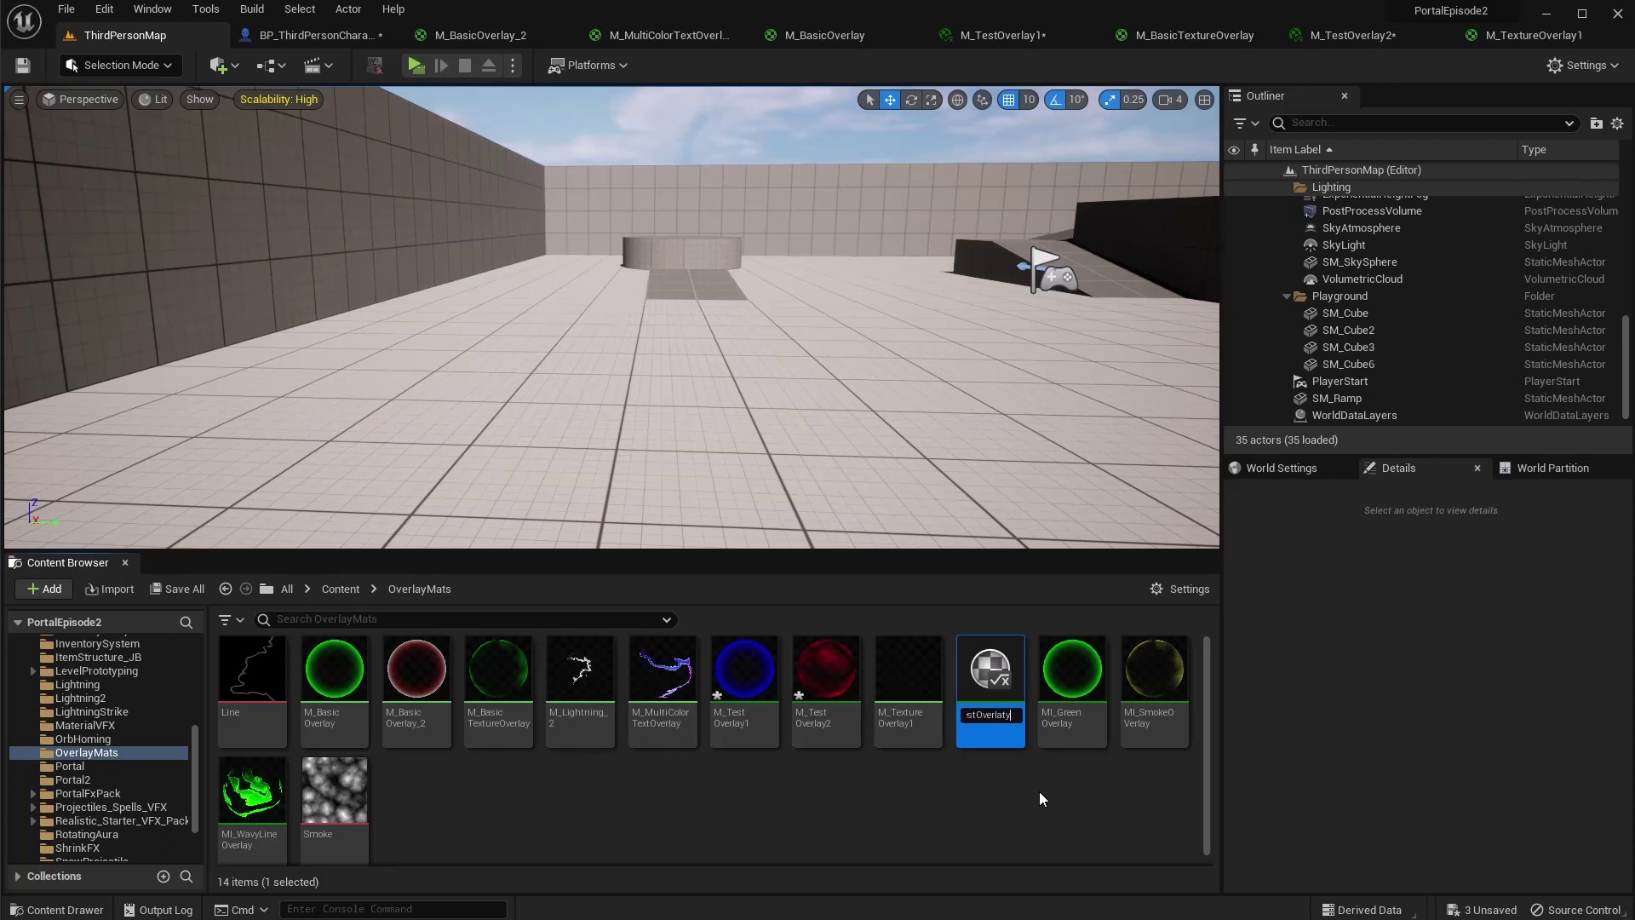
pyautogui.write('3')
pyautogui.press('Return')
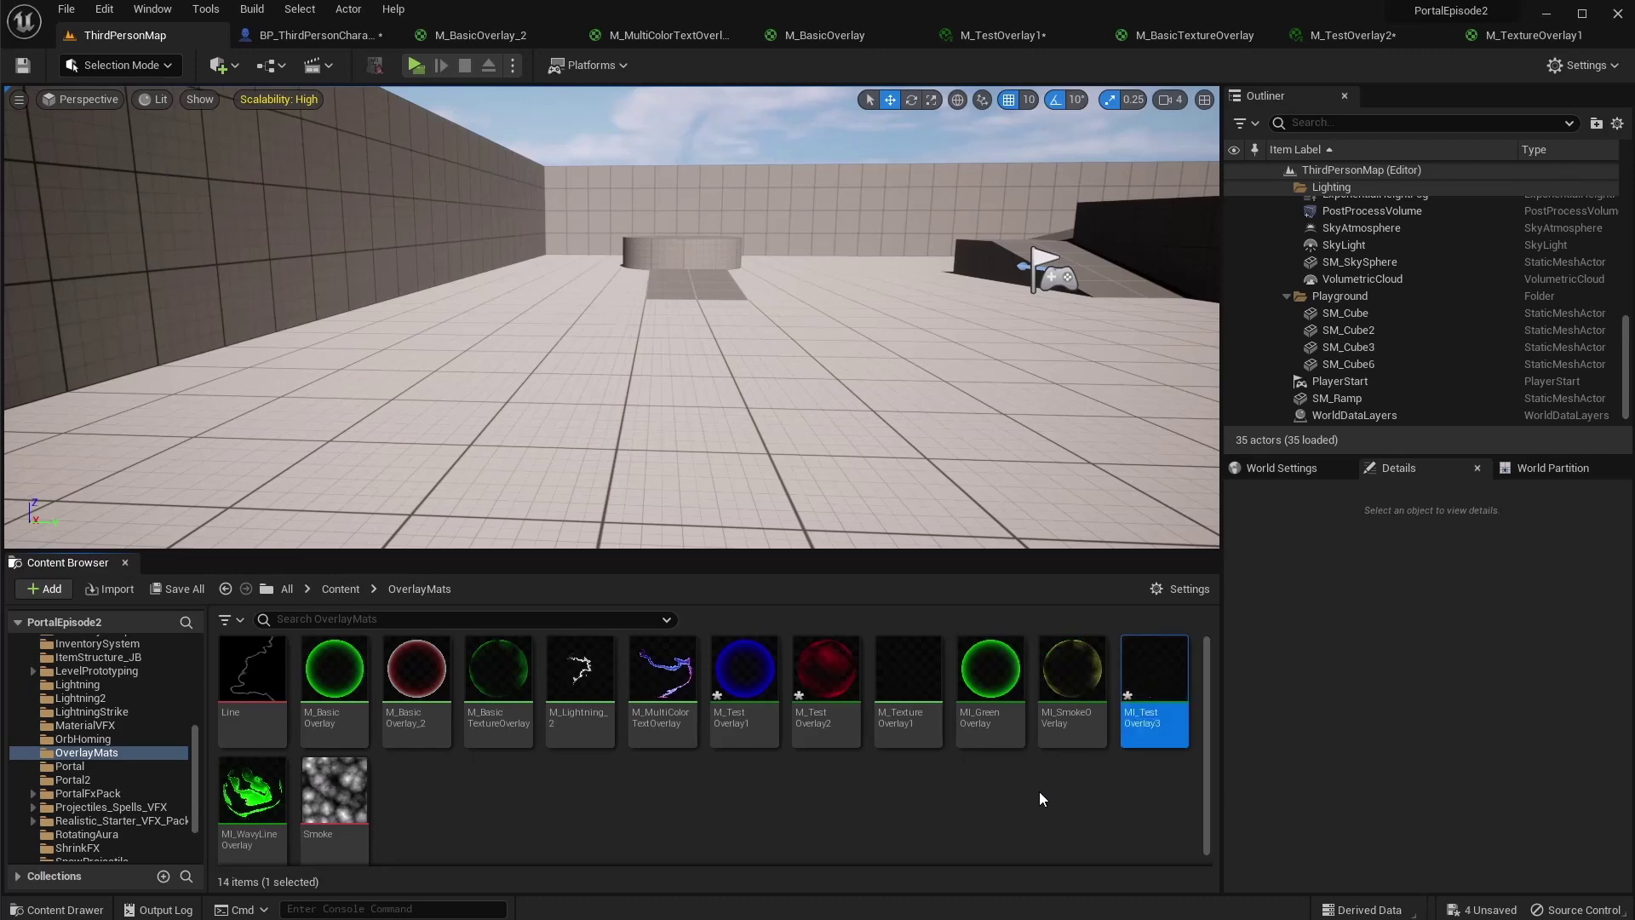
# Override MI_TestOverlay3's Color parameter to red and save the instance
pyautogui.doubleClick(1160, 674)
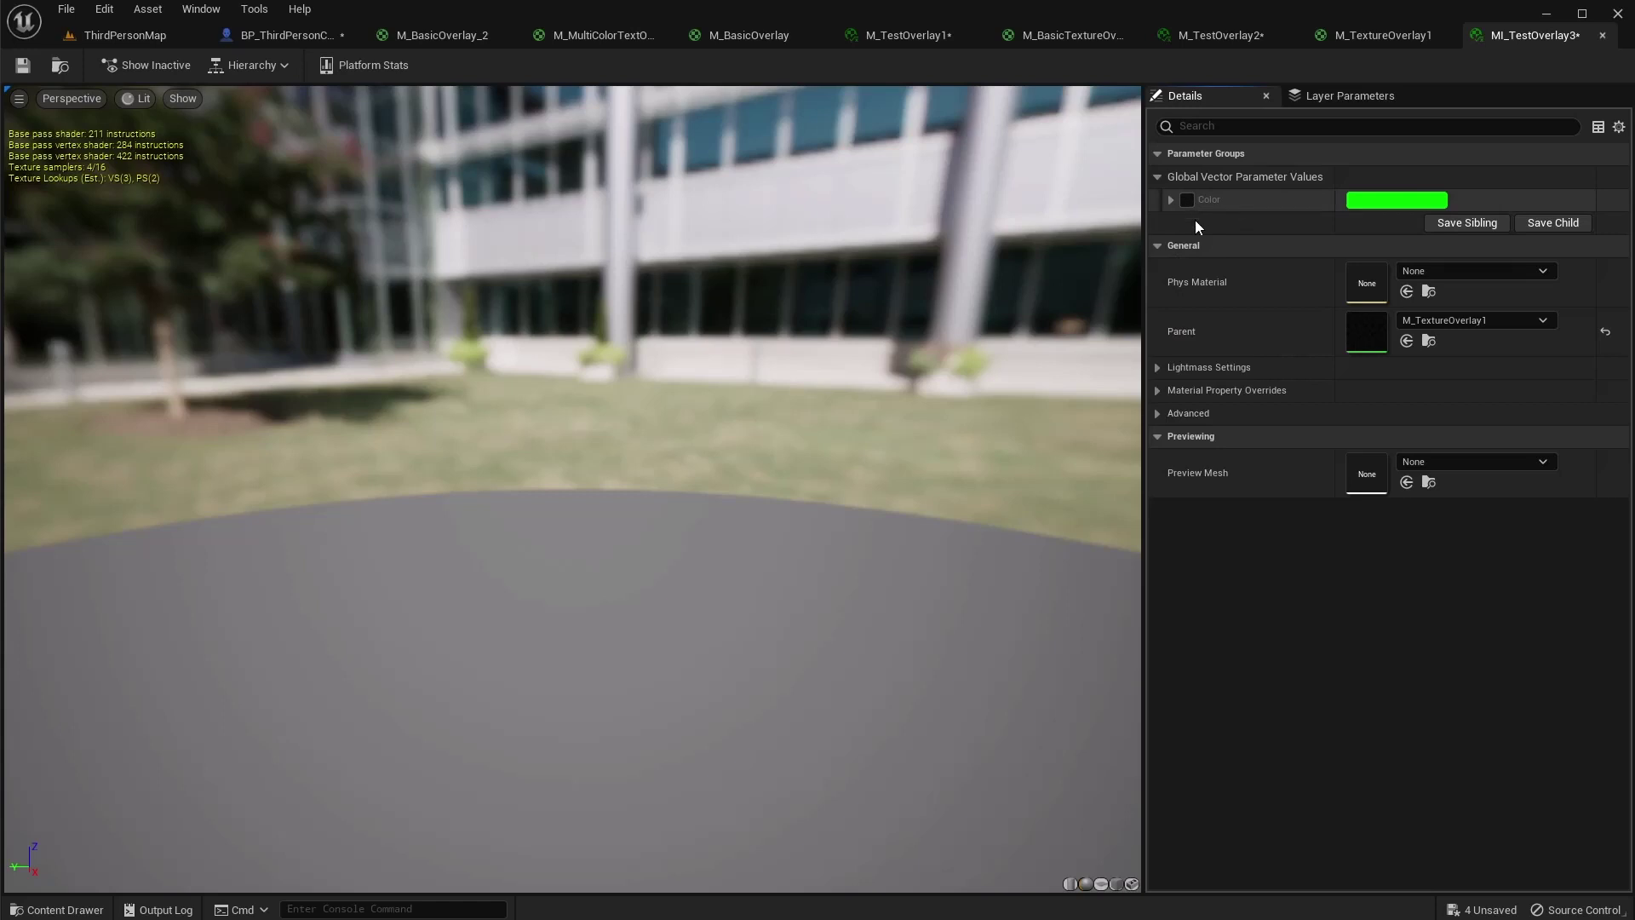
pyautogui.click(1399, 202)
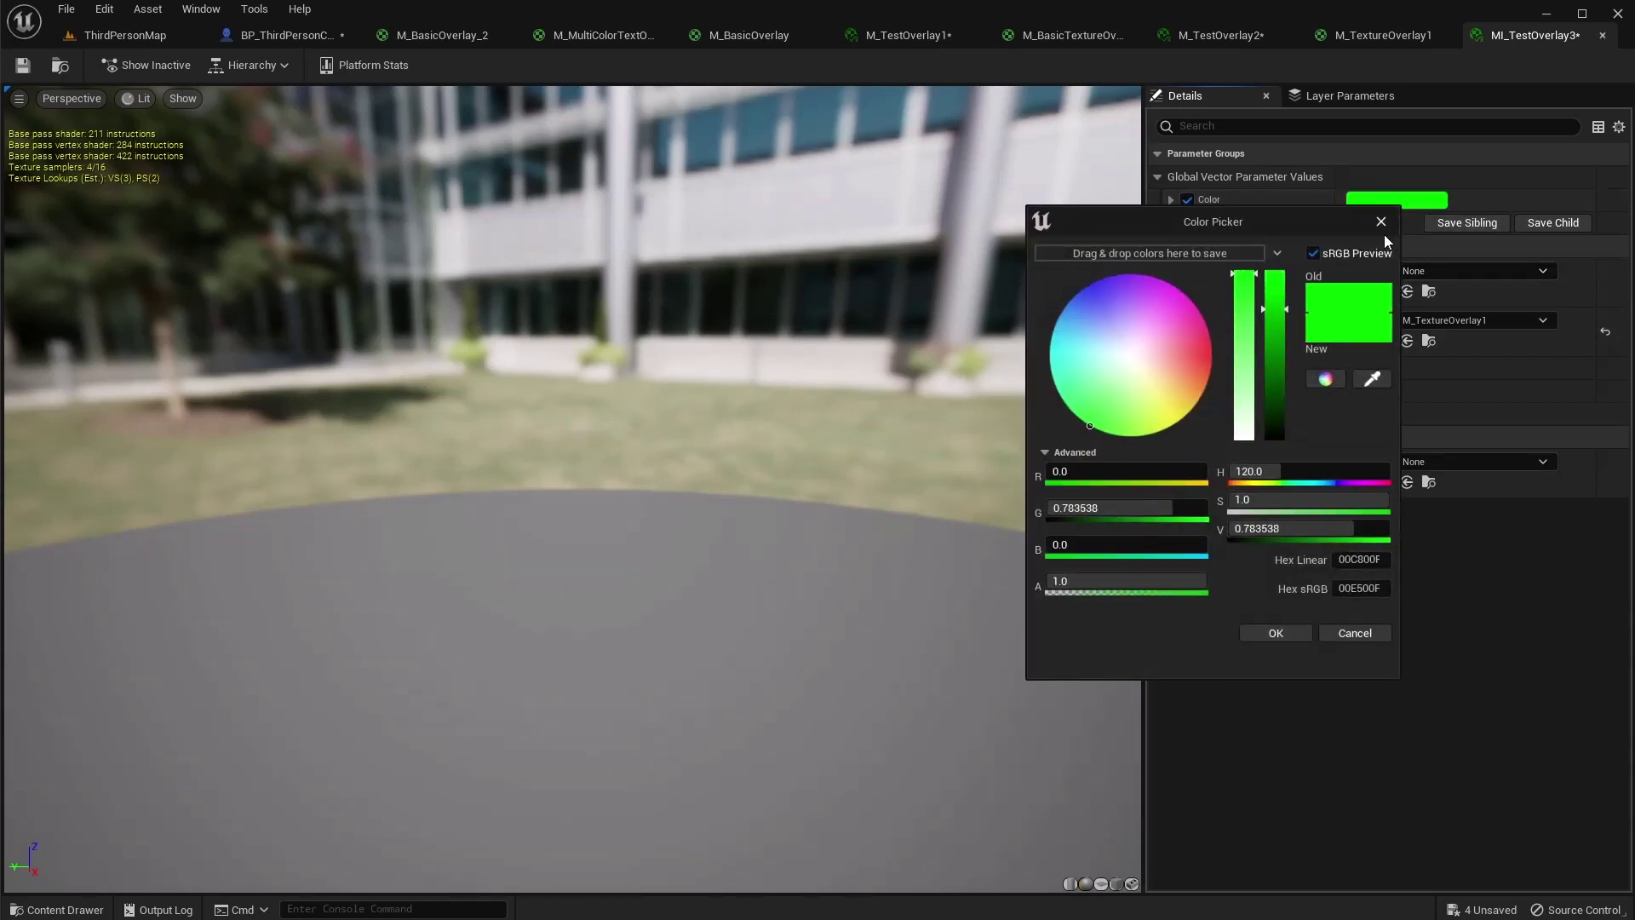
pyautogui.click(1205, 360)
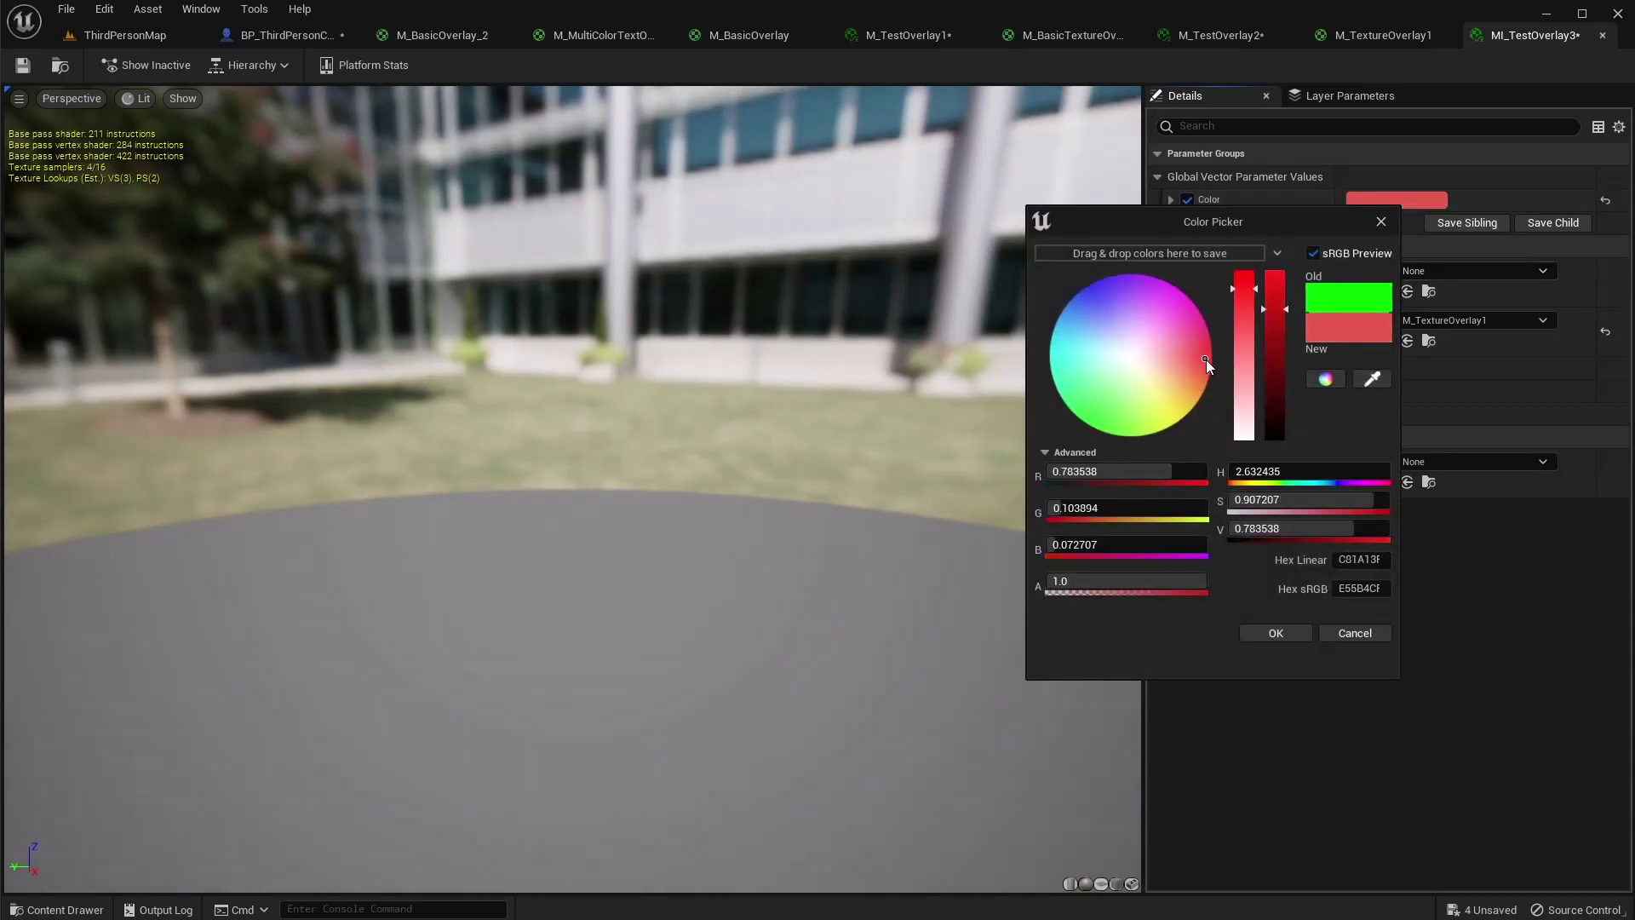
pyautogui.click(1279, 634)
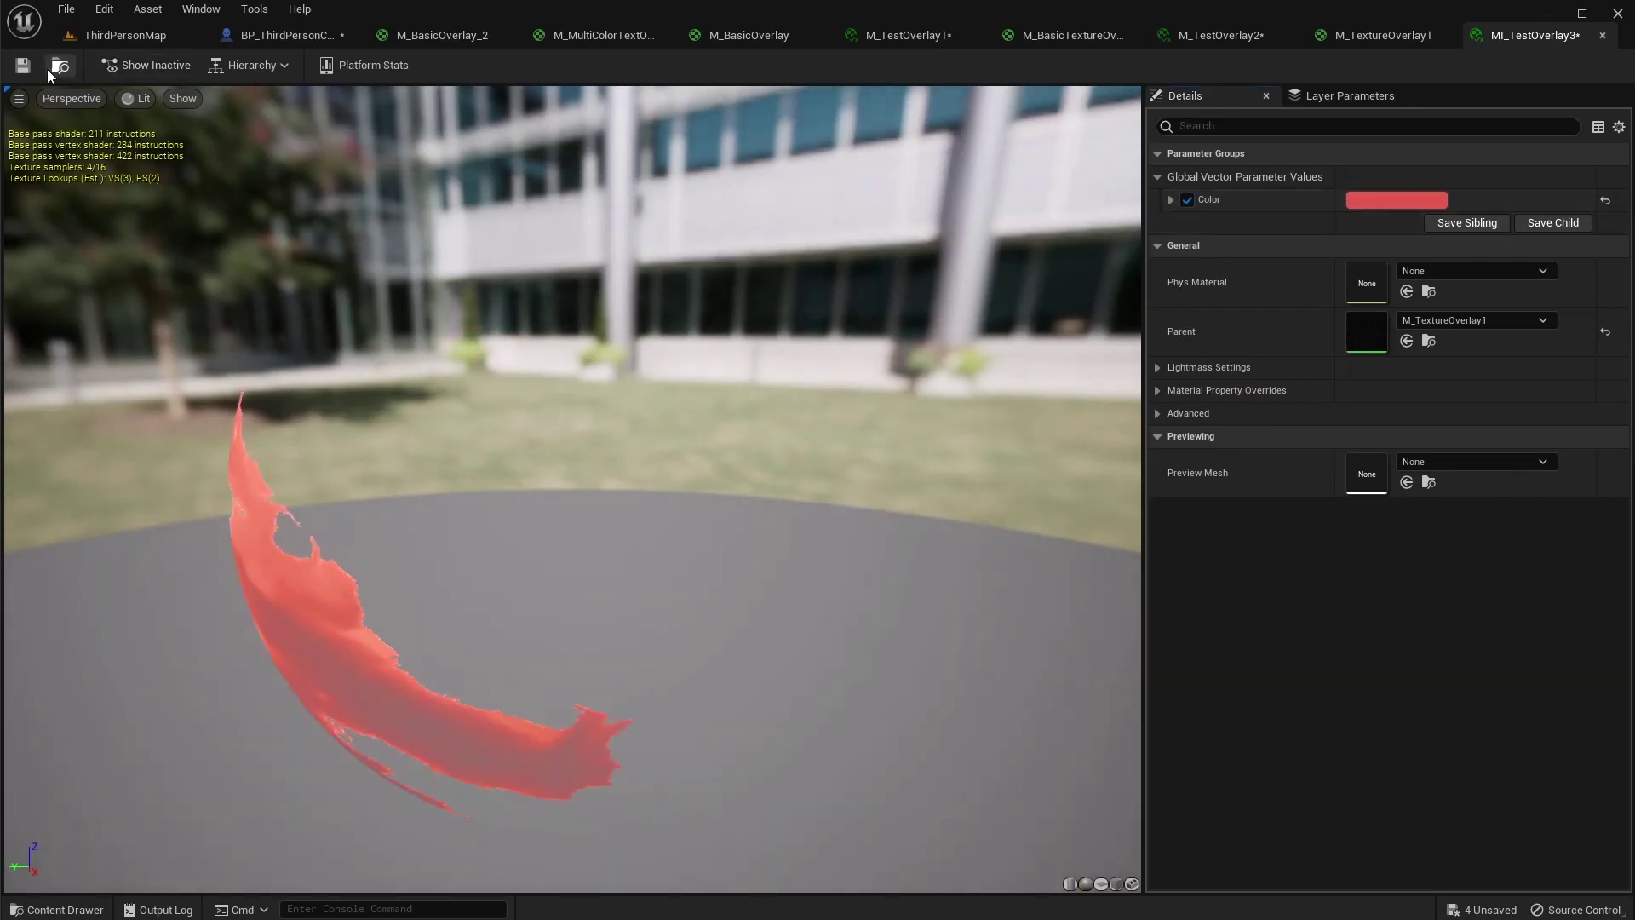
pyautogui.click(22, 65)
pyautogui.click(120, 35)
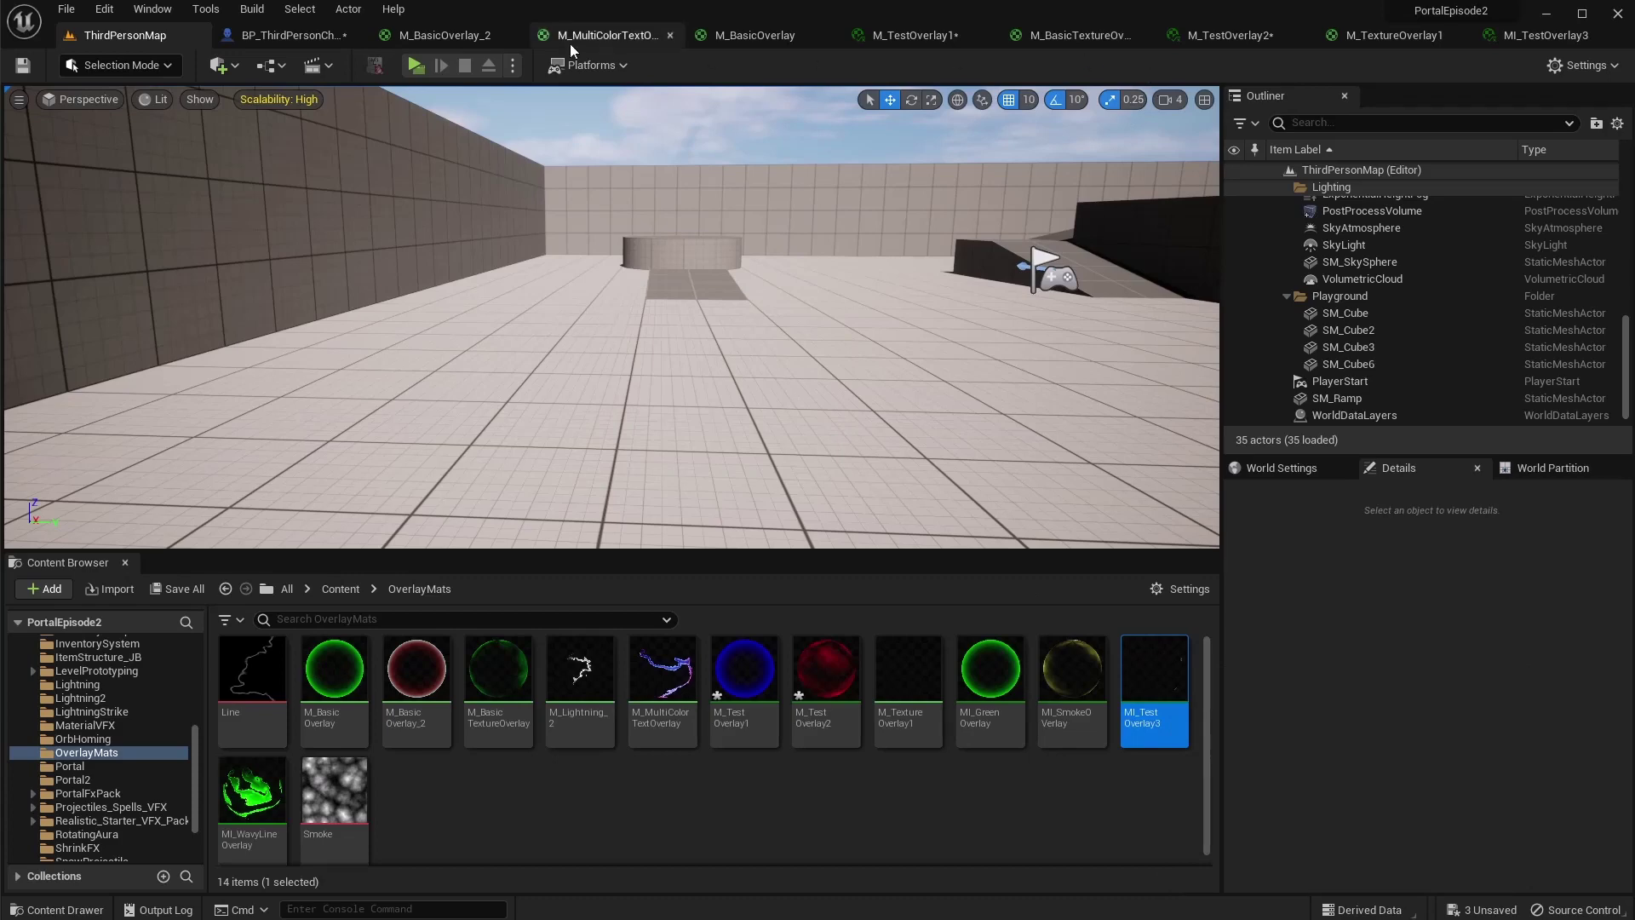
# Set BP_ThirdPersonCharacter's Overlay Material class default to MI_TestOverlay3
pyautogui.click(284, 35)
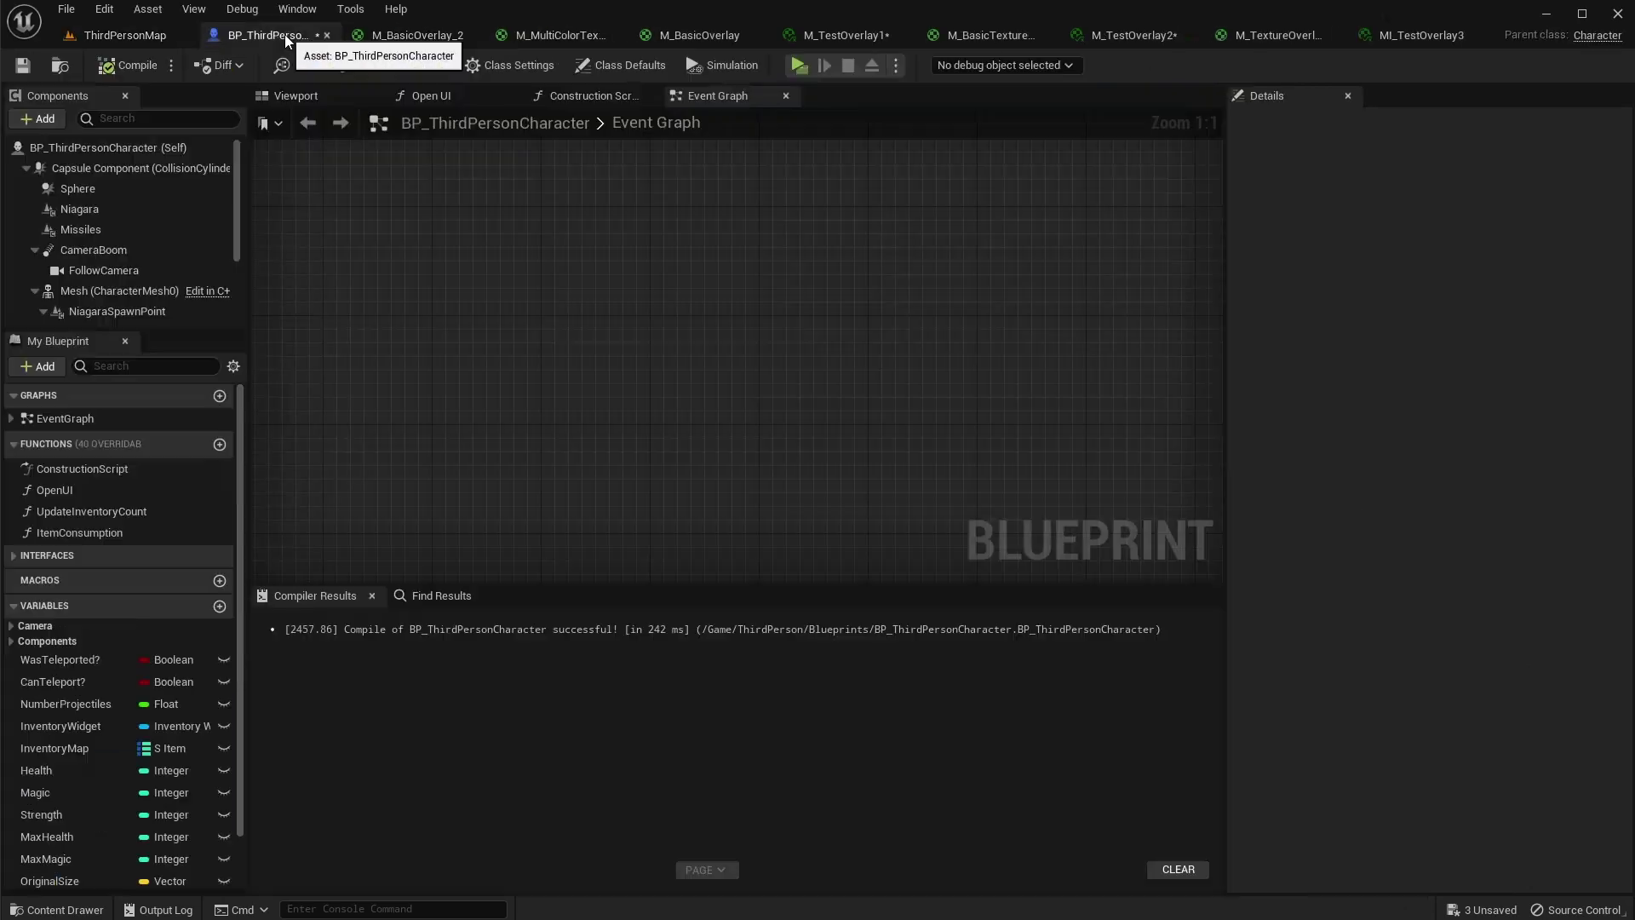
pyautogui.click(115, 147)
pyautogui.click(1480, 223)
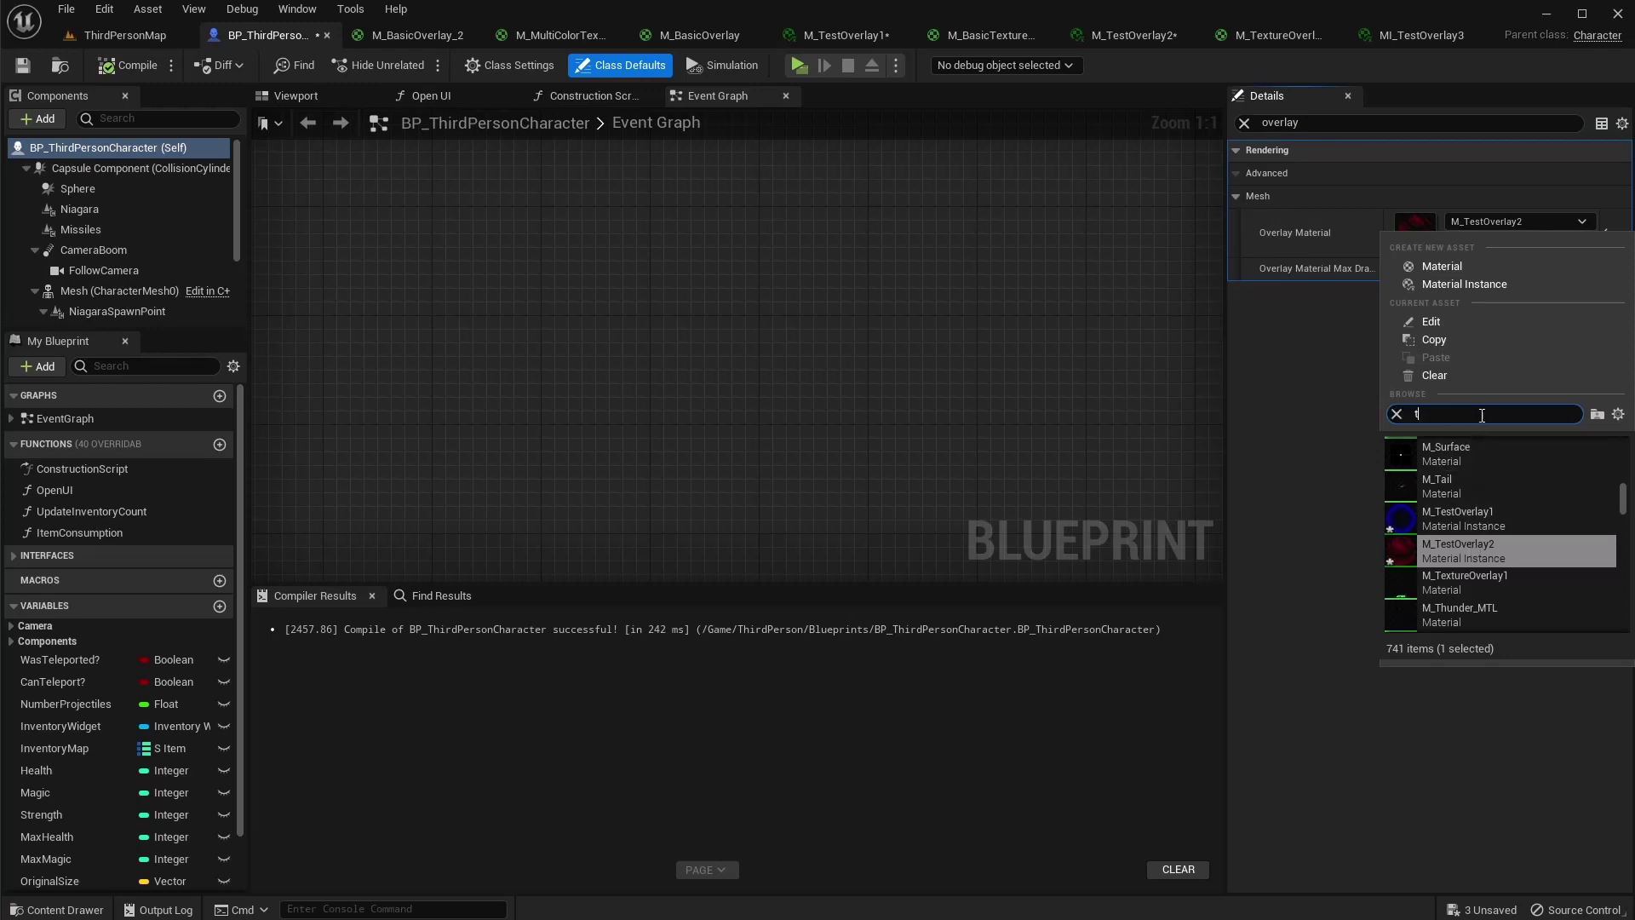
pyautogui.click(1501, 542)
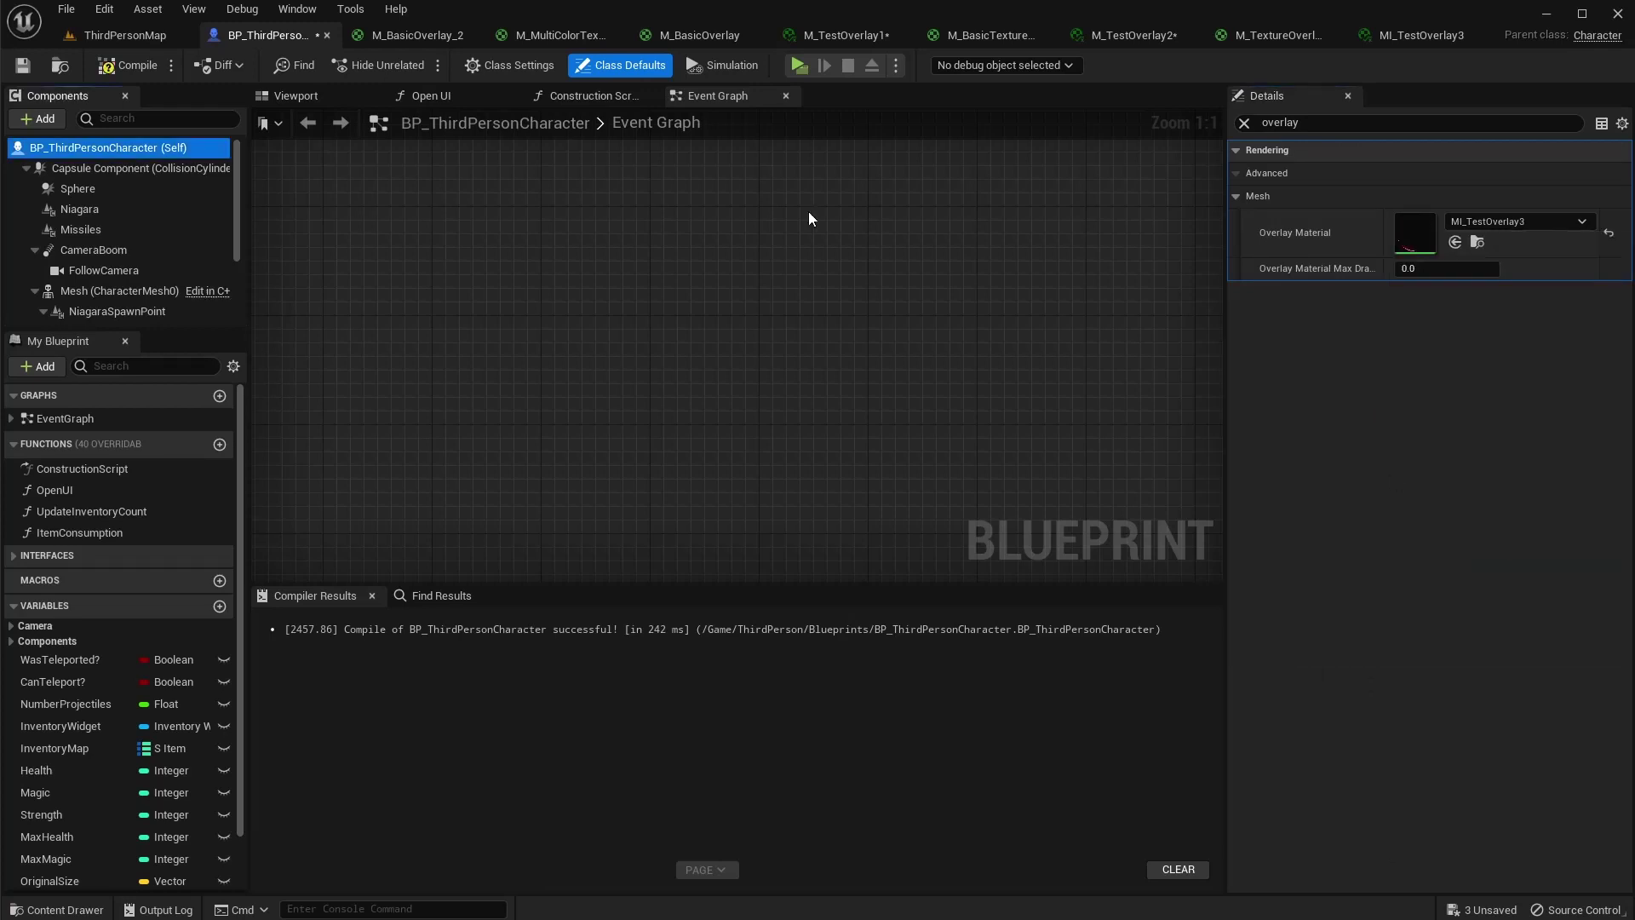
# Compile the character blueprint and play-test the level to view the red overlay
pyautogui.click(120, 70)
pyautogui.click(116, 37)
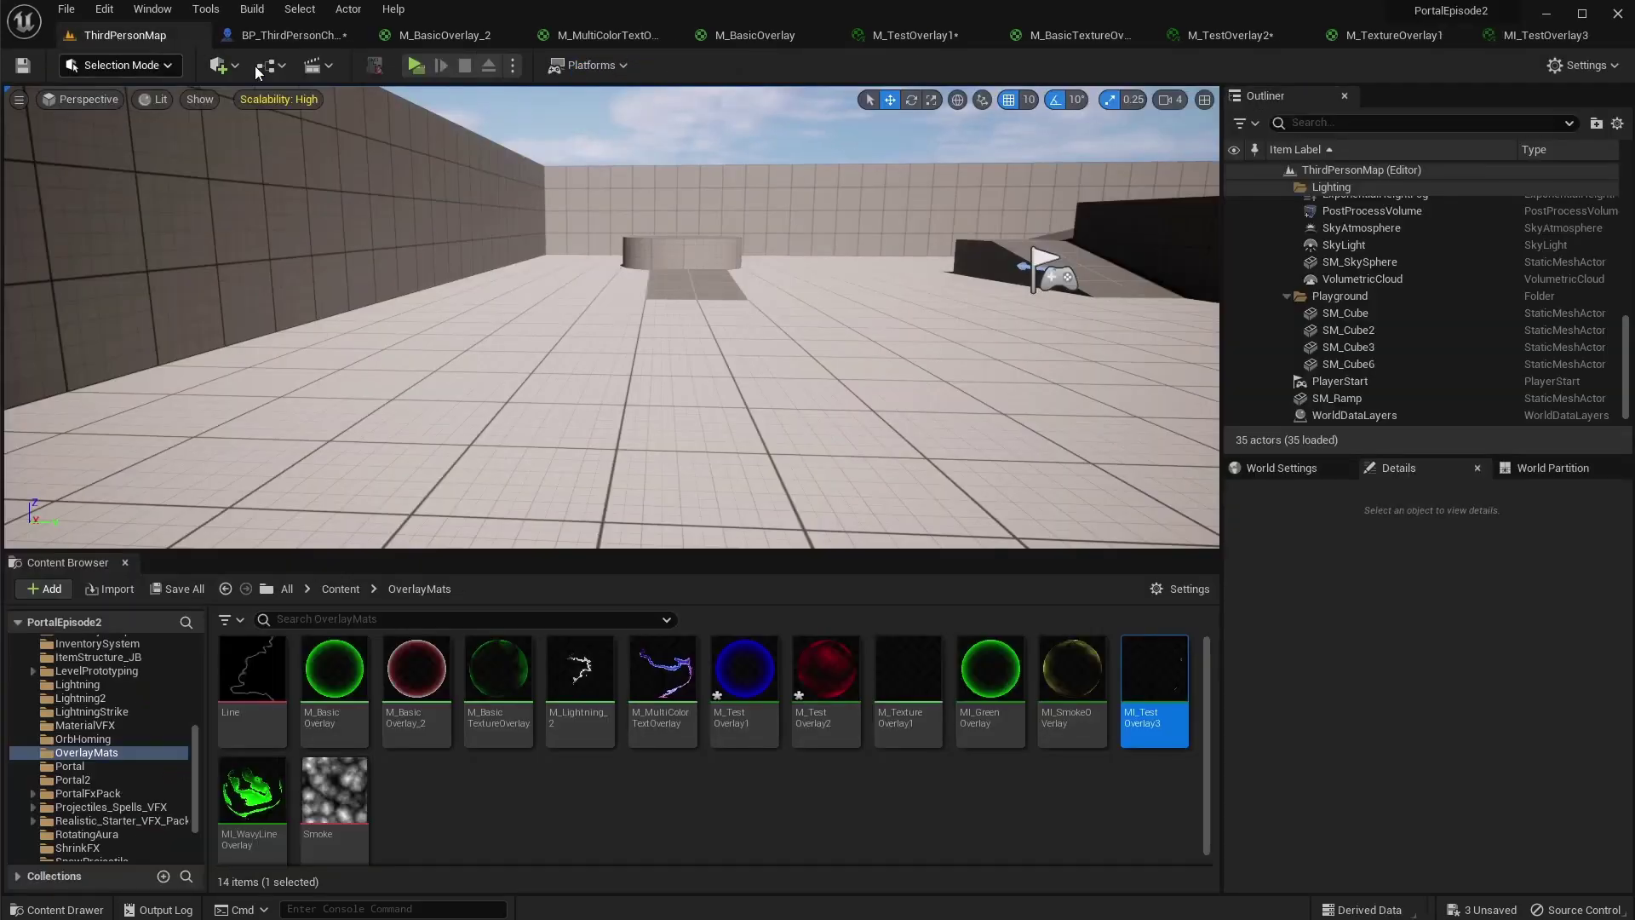
pyautogui.click(416, 66)
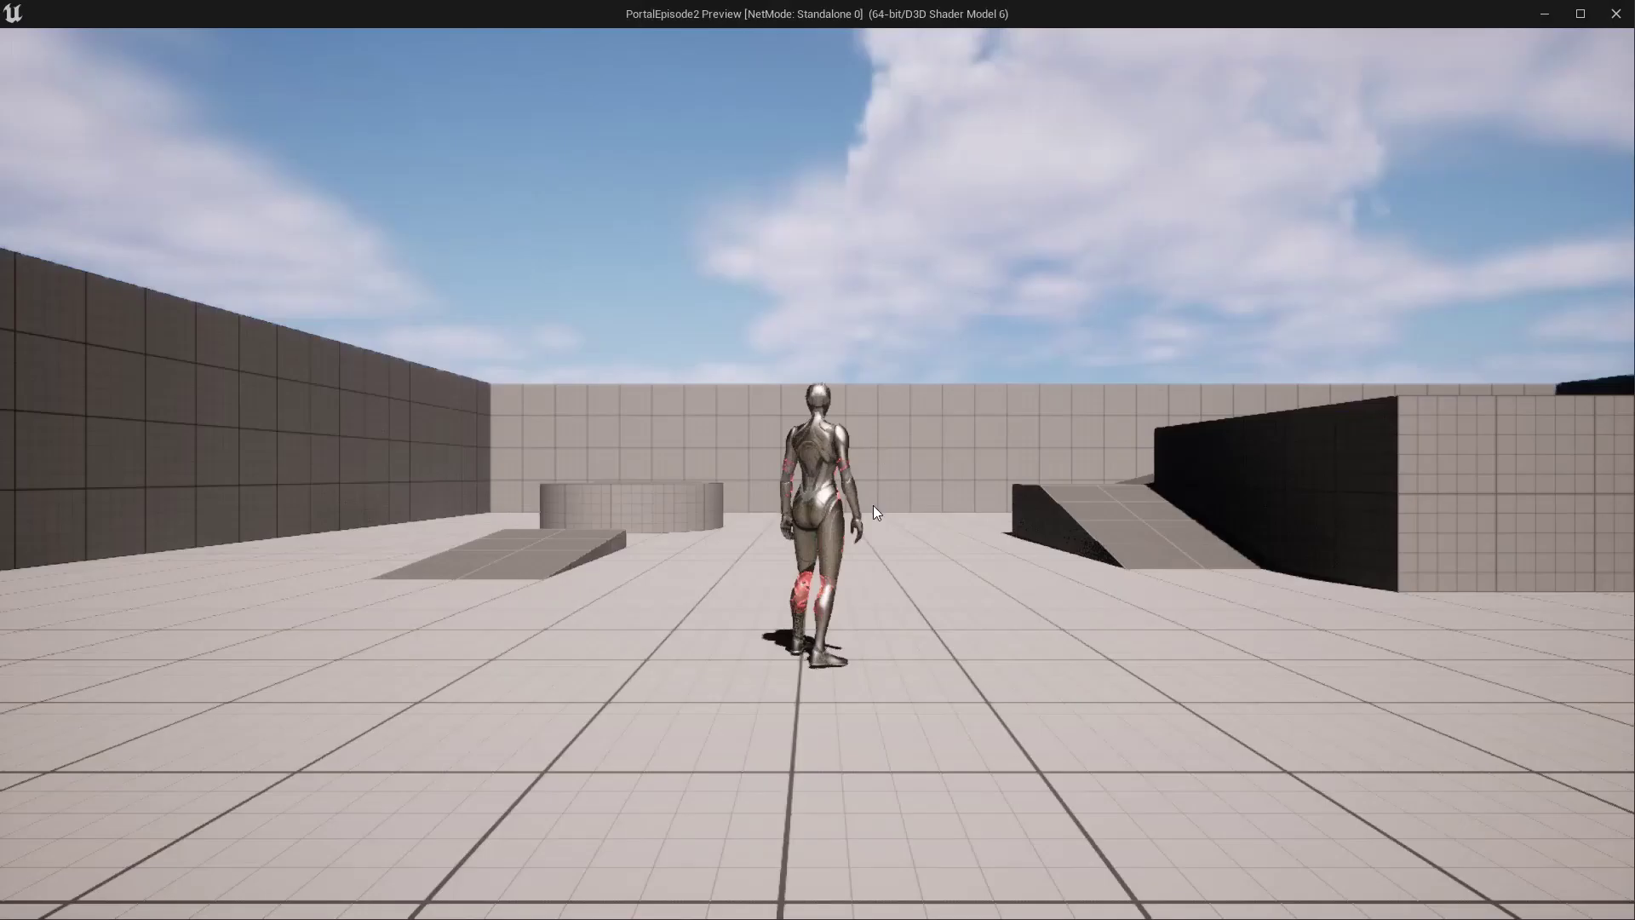
pyautogui.click(872, 504)
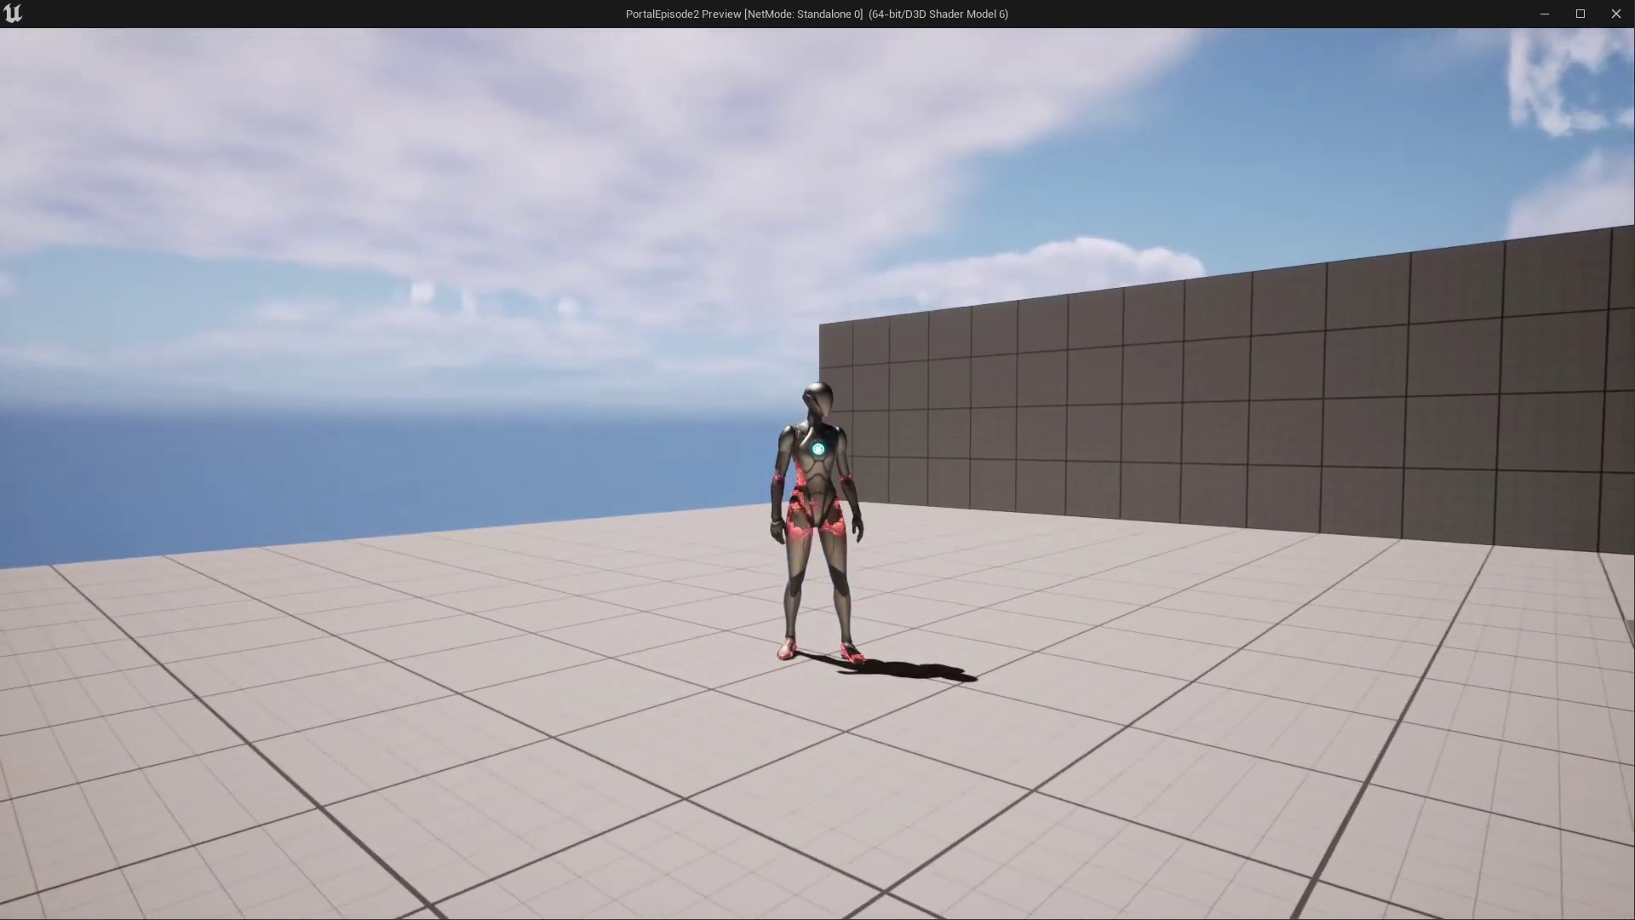
pyautogui.press('Escape')
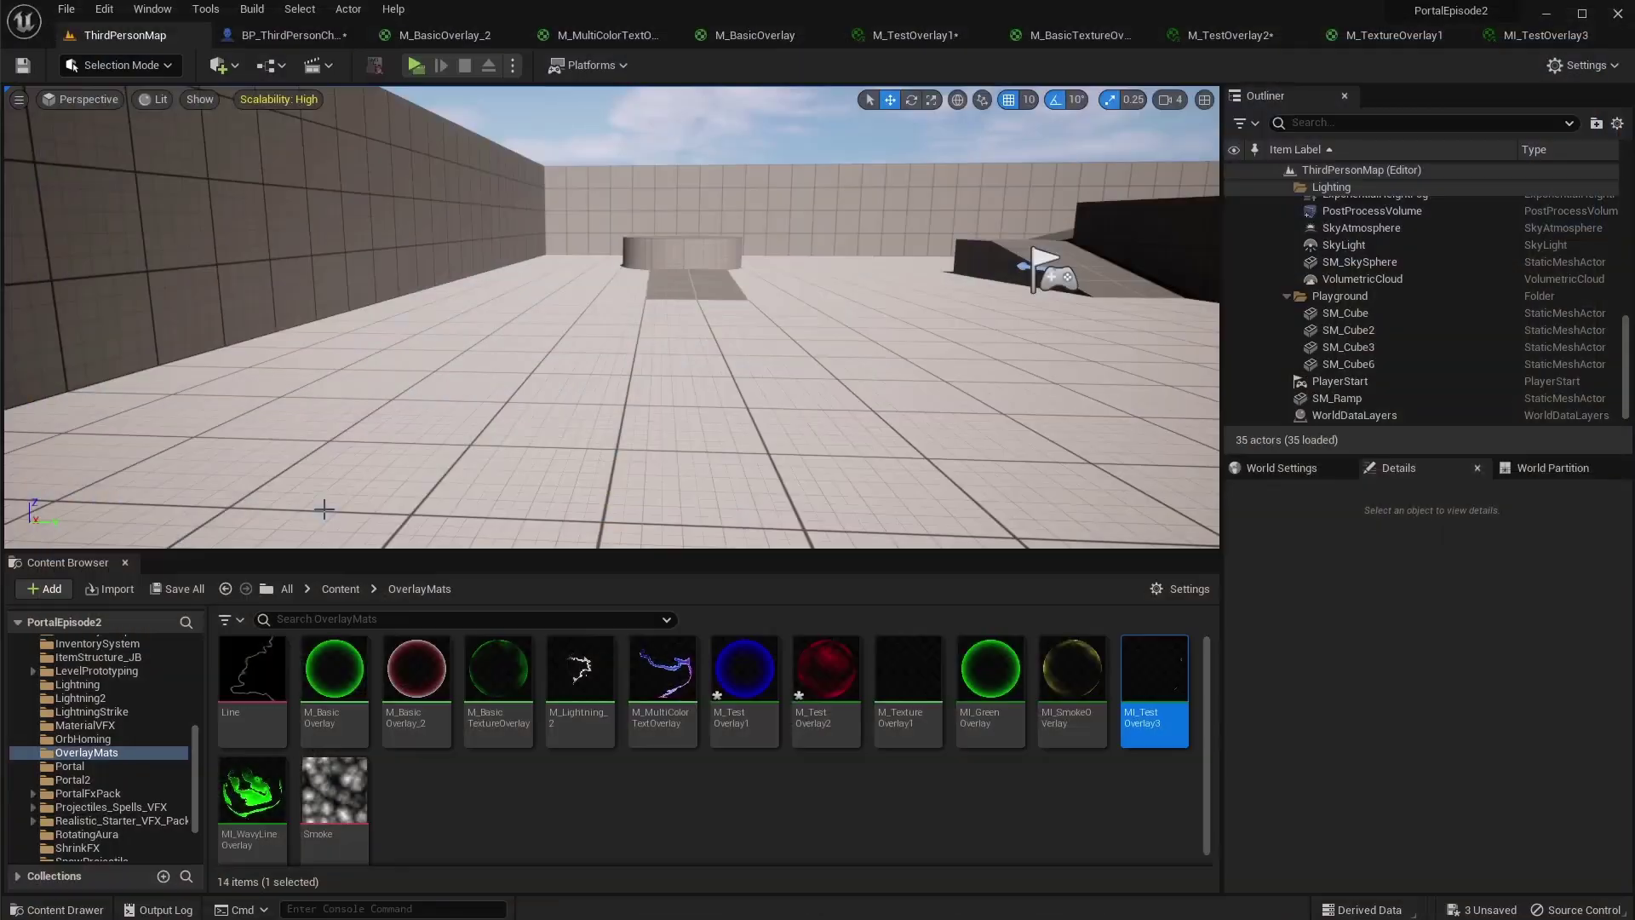
# Set both 0.5 TexCoord Append constants to 1.0, then apply and save M_TextureOverlay1
pyautogui.click(1524, 35)
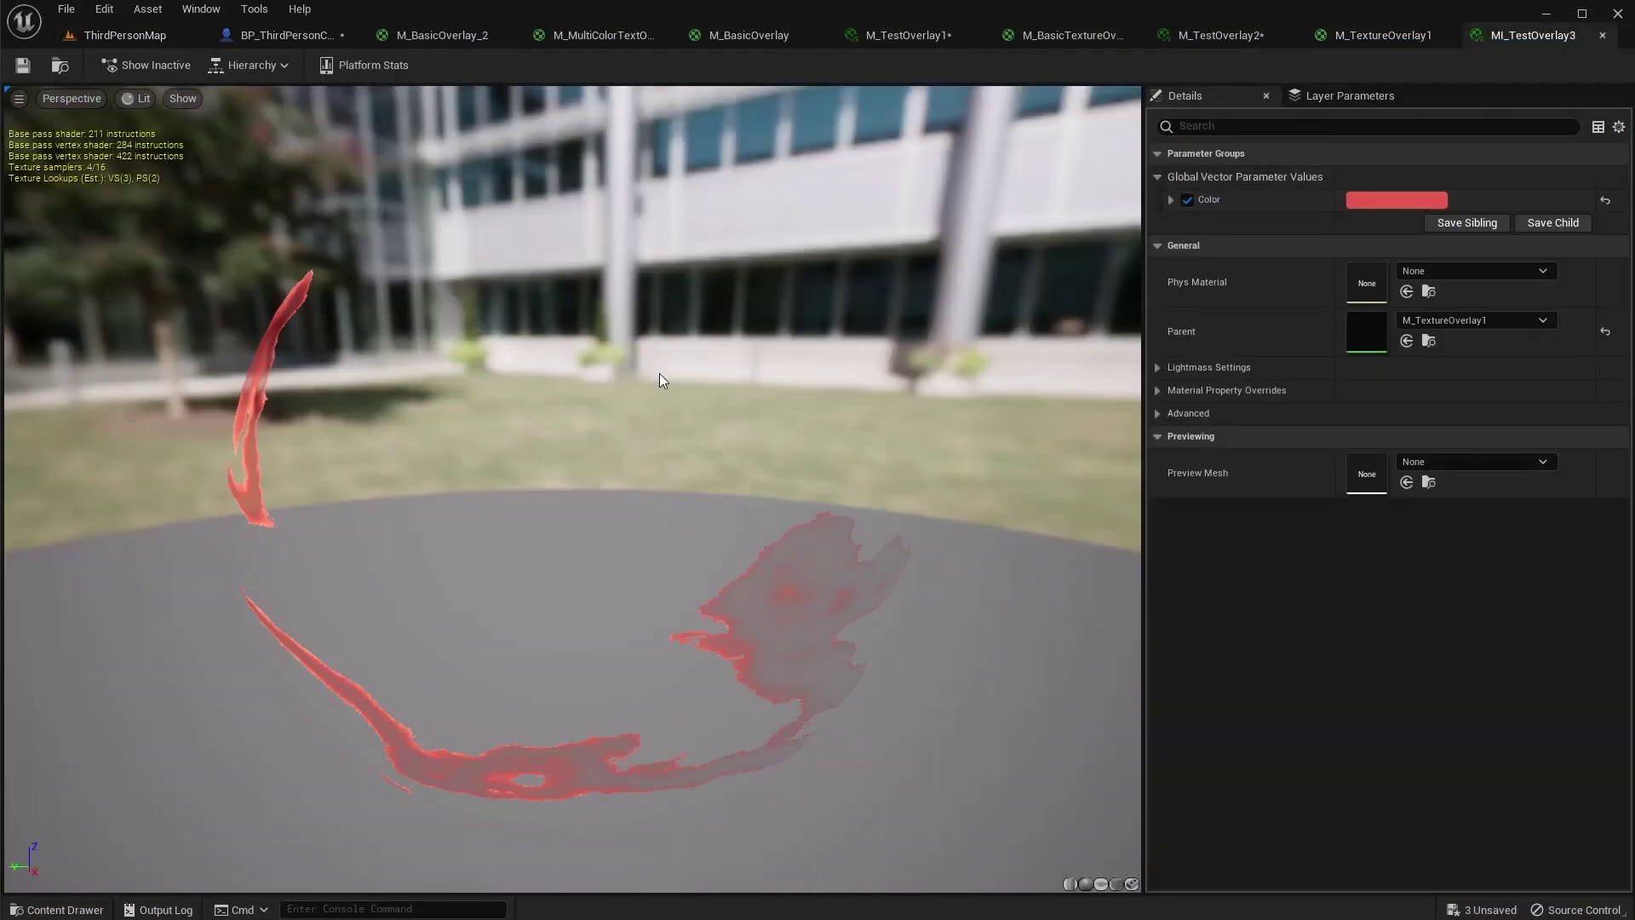
pyautogui.click(1437, 35)
pyautogui.scroll(4, 780, 519)
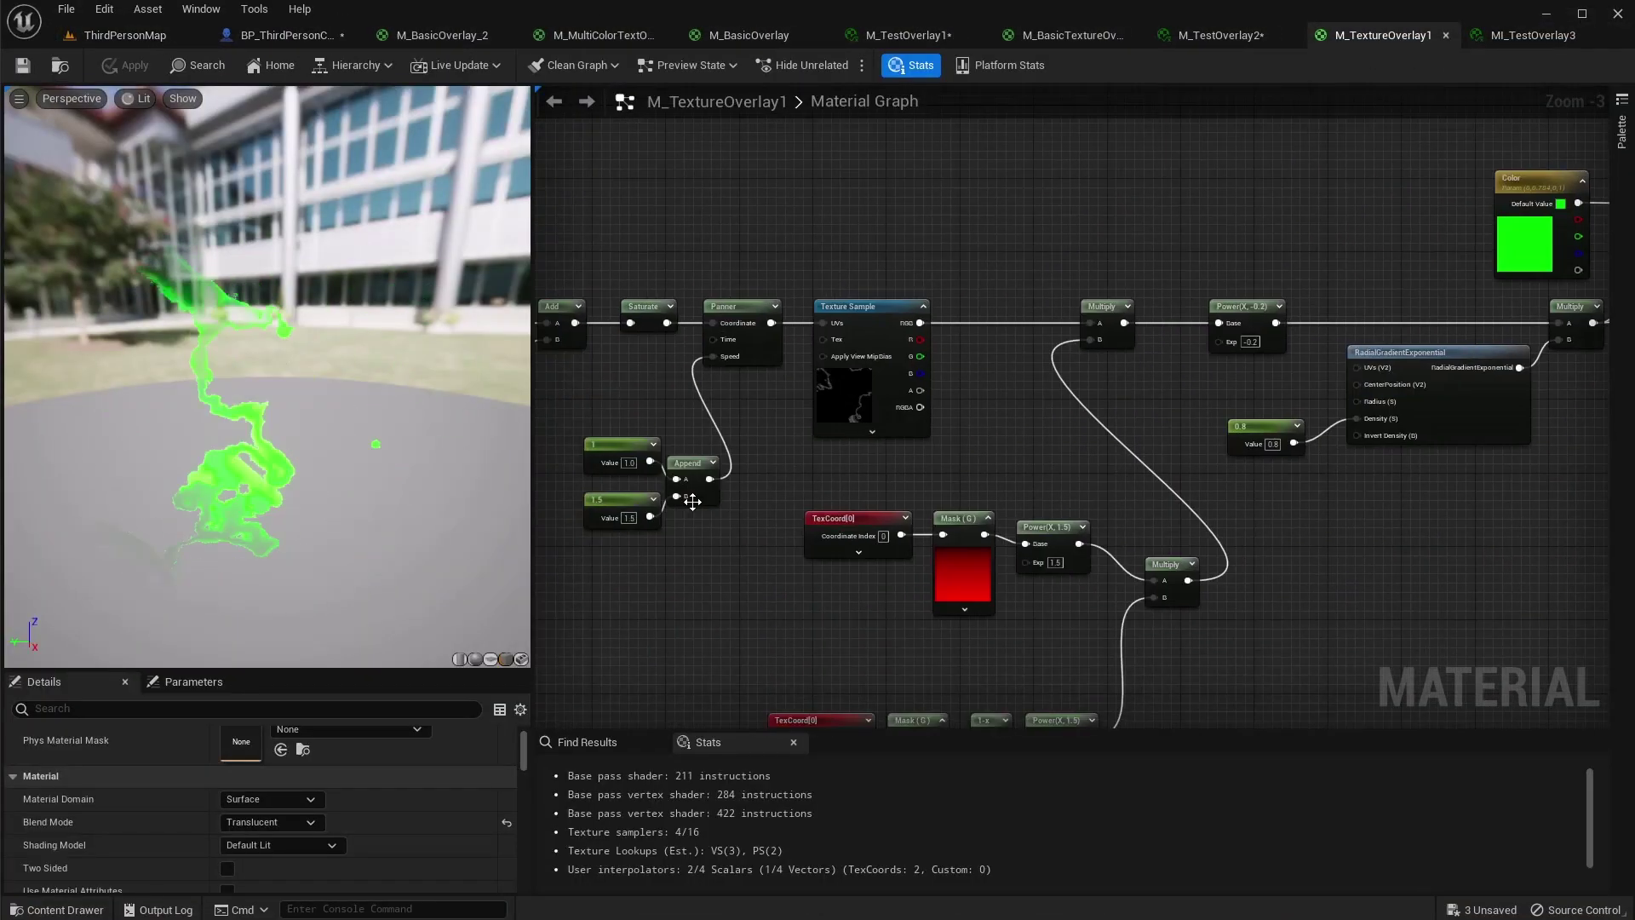
pyautogui.scroll(3, 666, 515)
pyautogui.moveTo(666, 514); pyautogui.dragTo(908, 498, button='right')
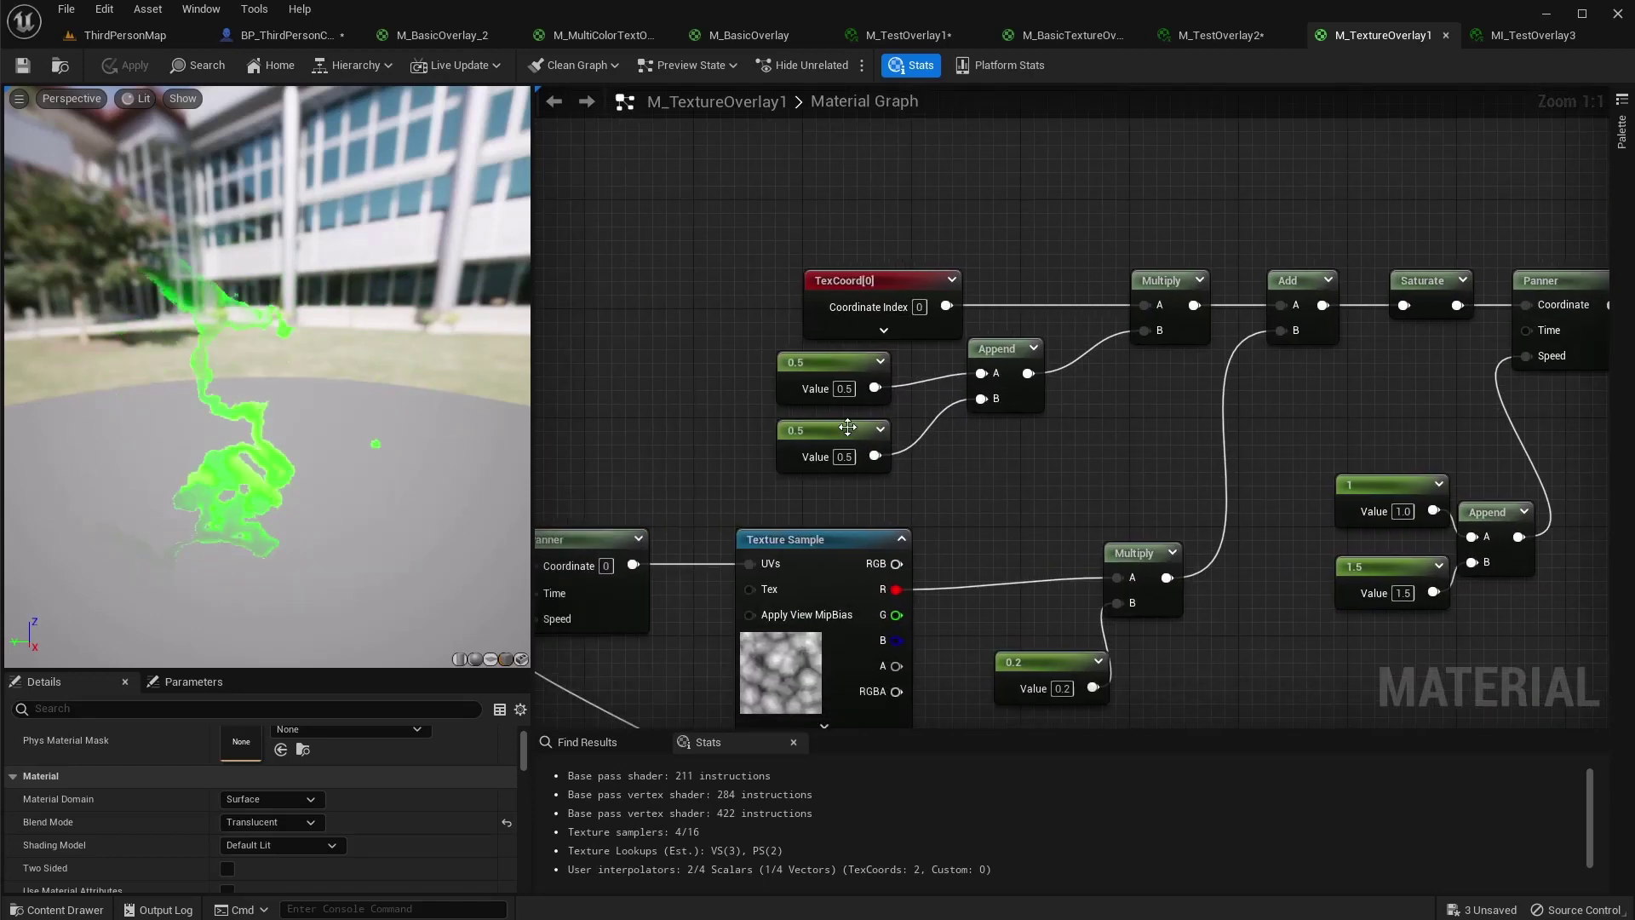
pyautogui.moveTo(845, 389); pyautogui.dragTo(913, 458)
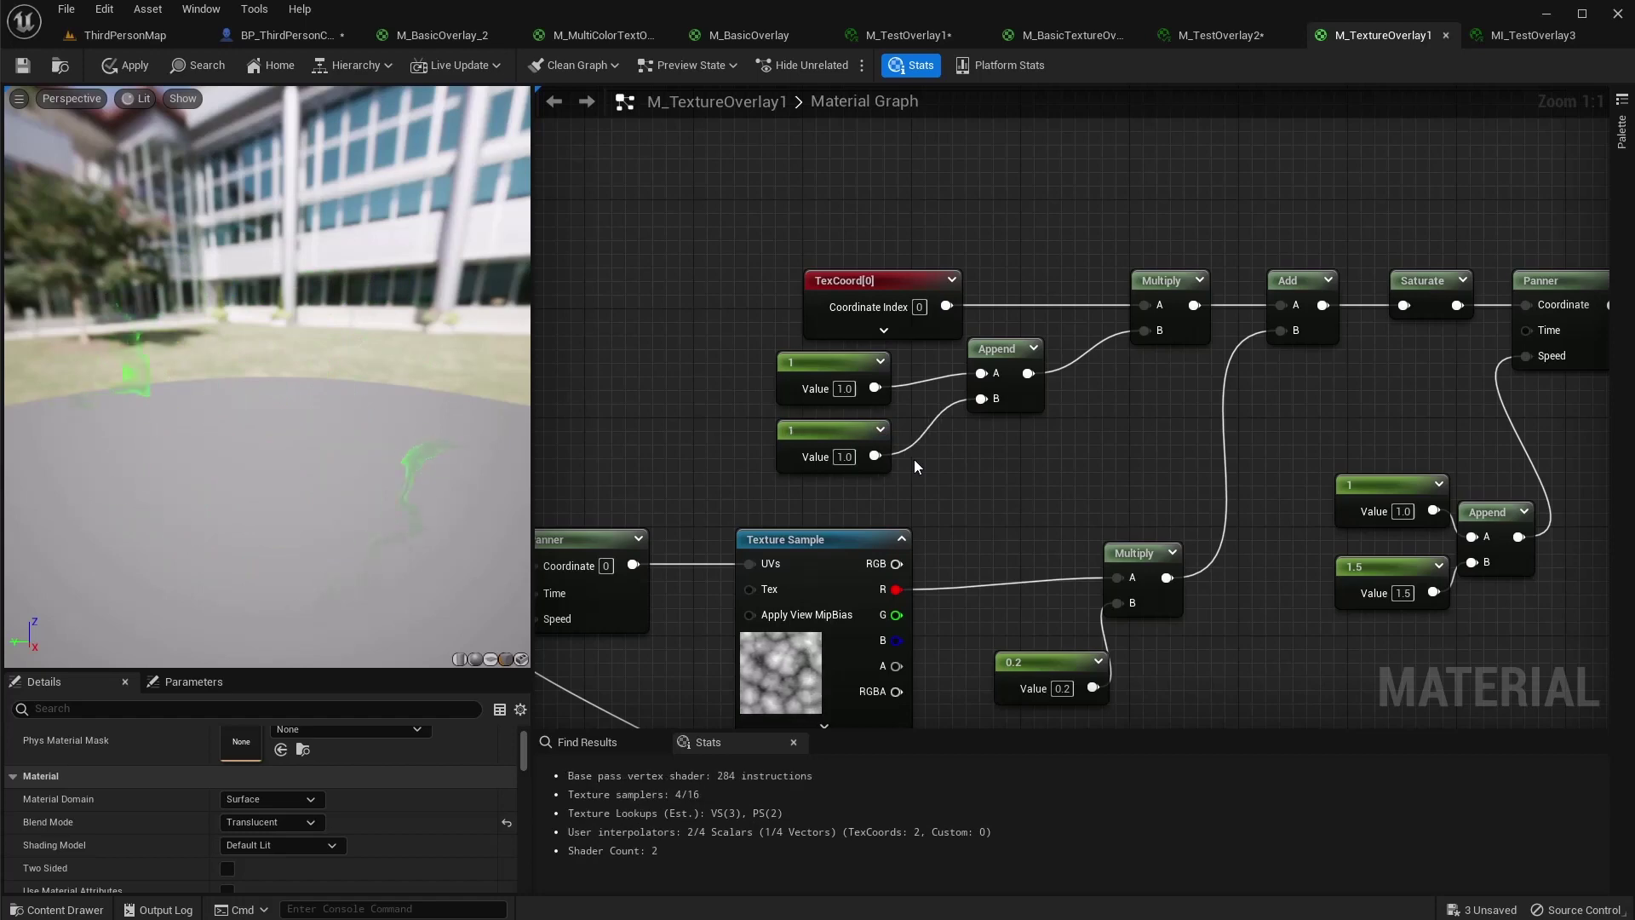
pyautogui.click(123, 66)
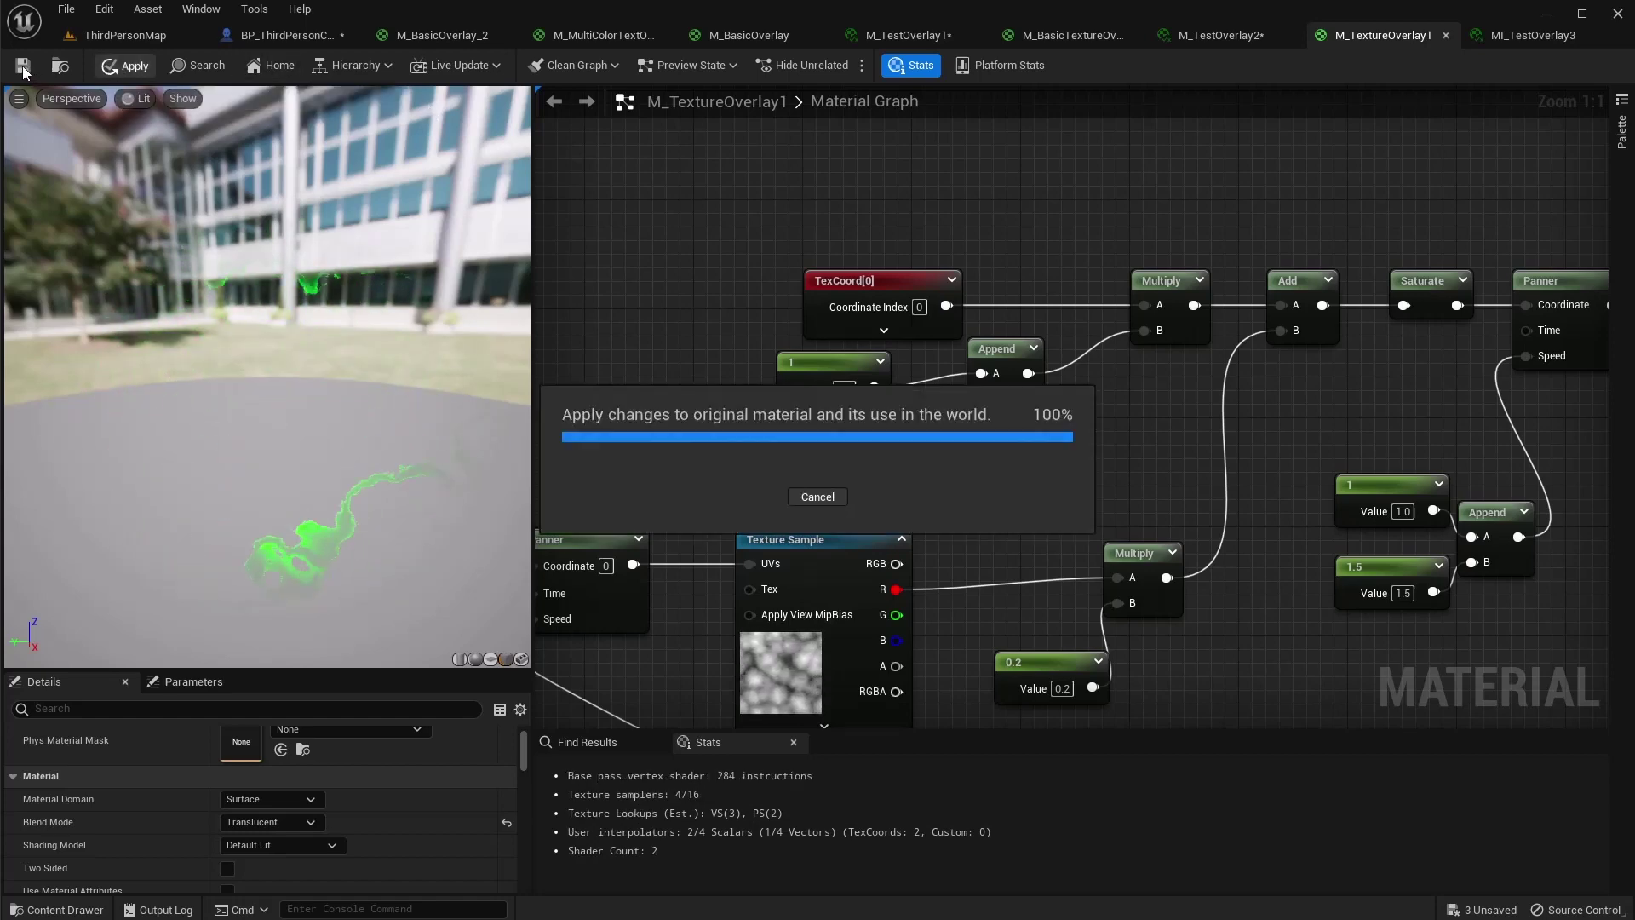
pyautogui.click(22, 66)
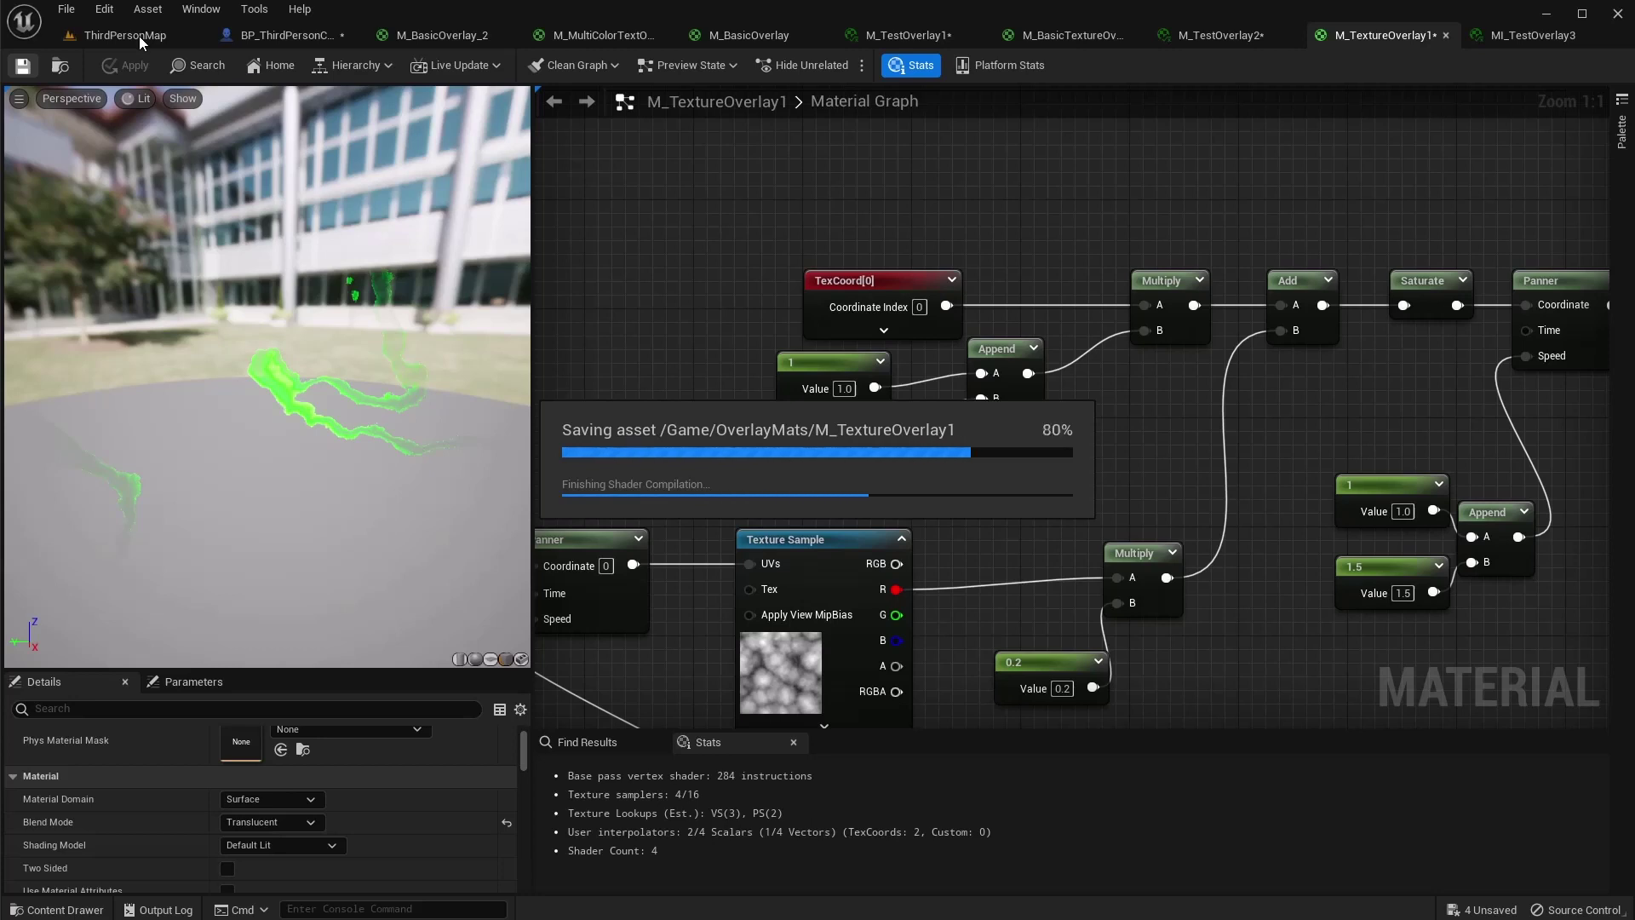
pyautogui.click(140, 35)
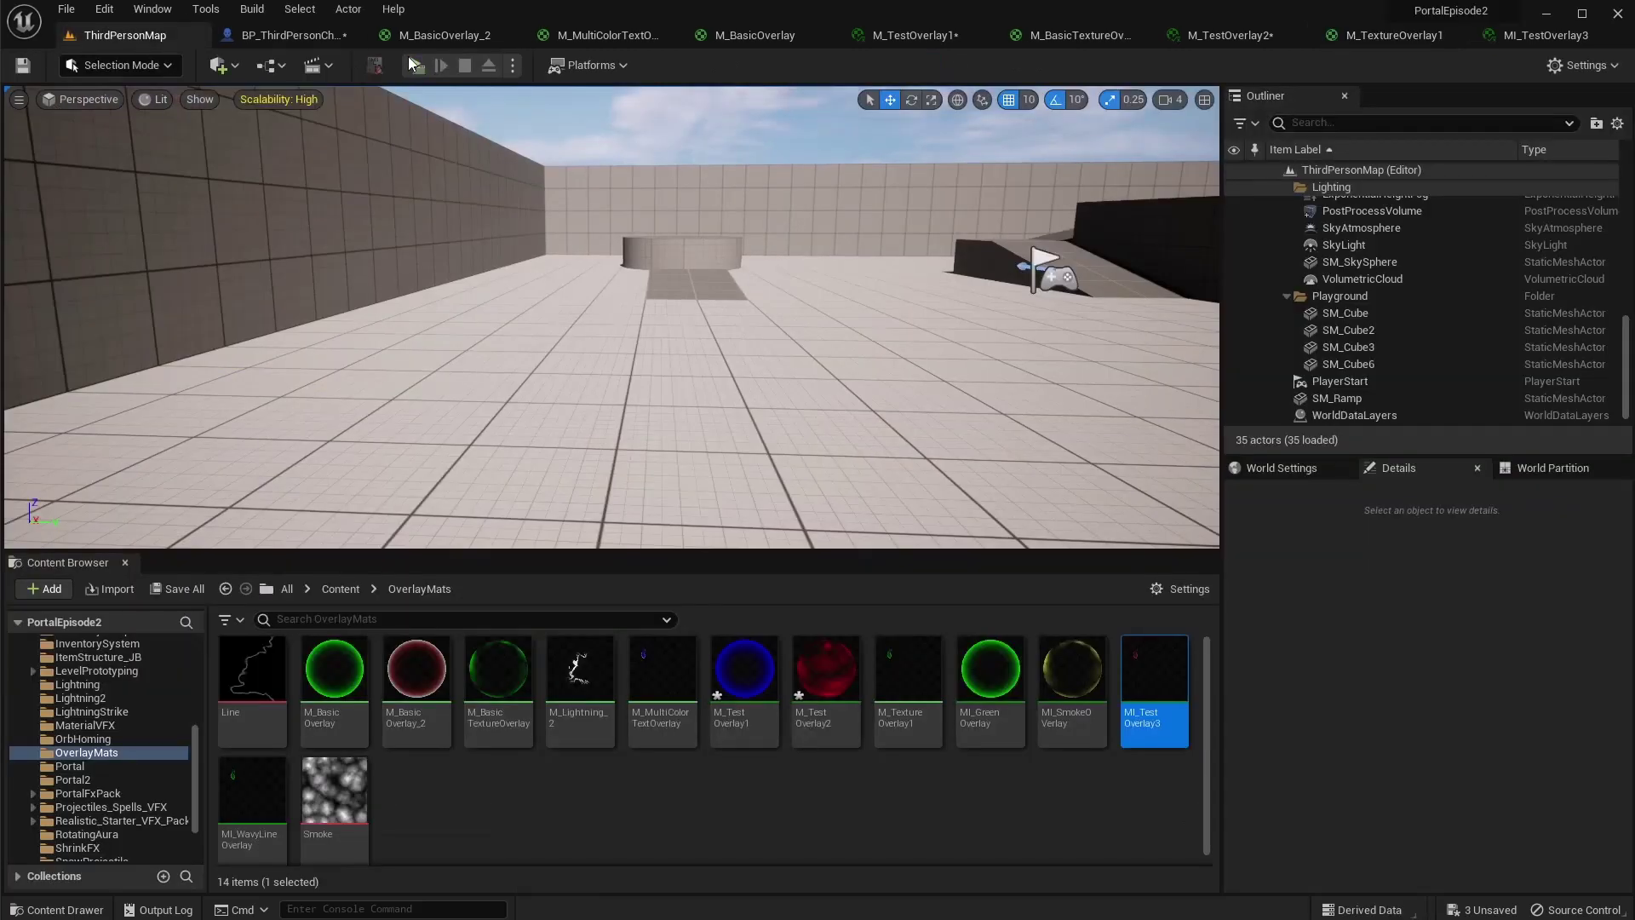
pyautogui.hotkey('alt', 'p')
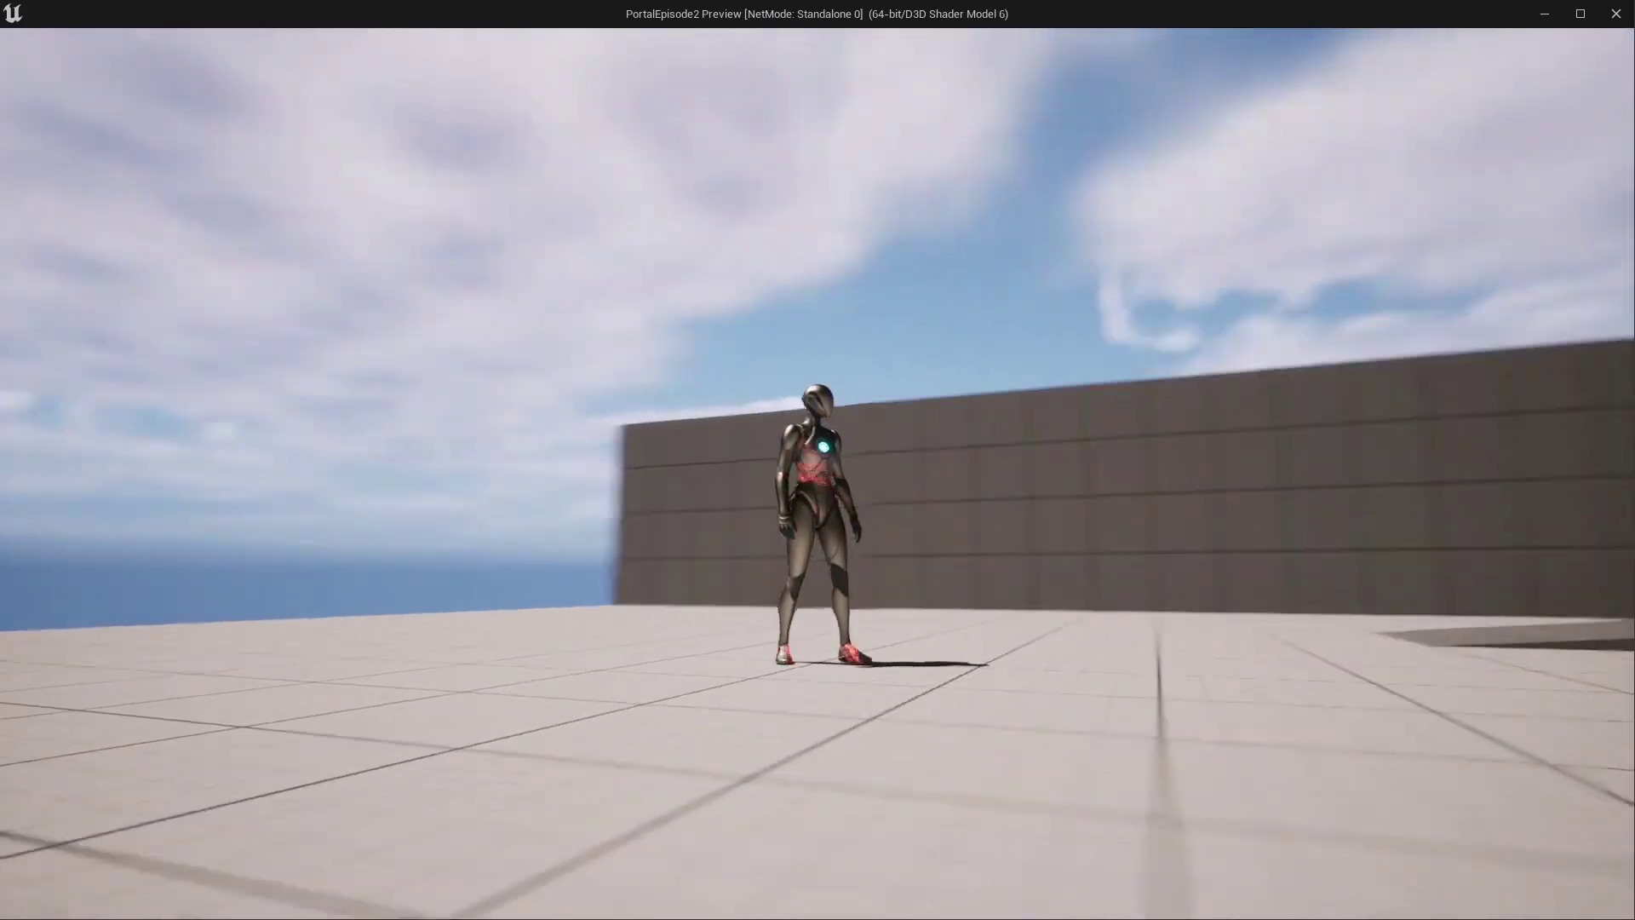
pyautogui.press('Escape')
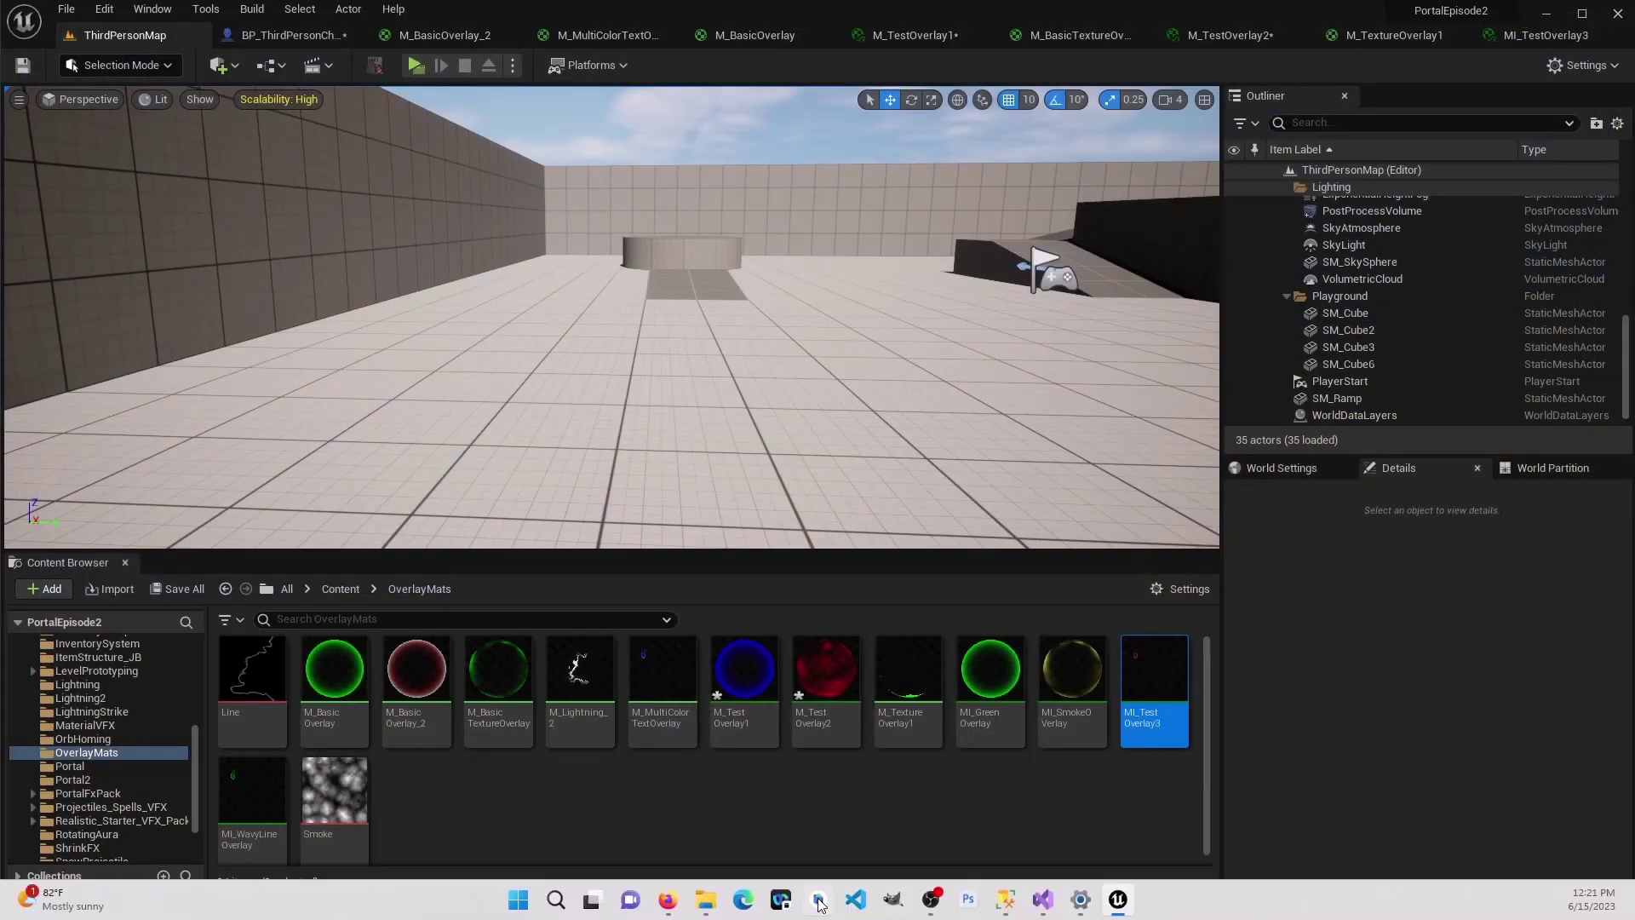
# Open M_MultiColorTextOverlay and move the Fresnel, ColorExp and ColorBaseRefFrac nodes up-left
pyautogui.doubleClick(667, 688)
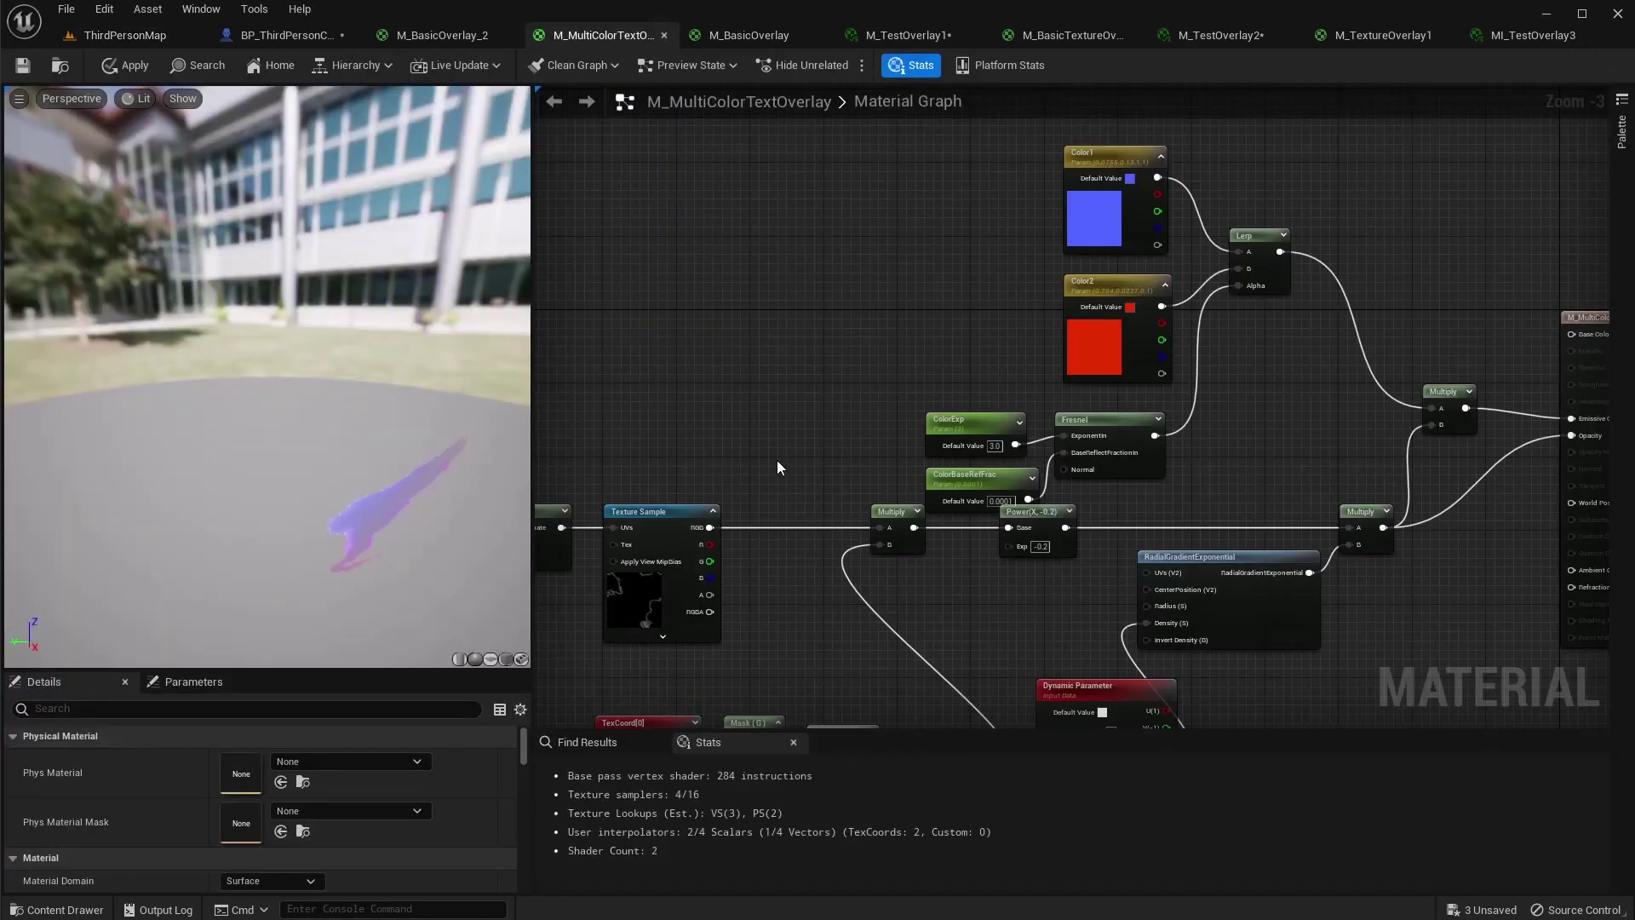
pyautogui.moveTo(799, 468); pyautogui.dragTo(898, 361, button='right')
pyautogui.moveTo(1132, 304); pyautogui.dragTo(911, 404, button='right')
pyautogui.scroll(2, 870, 424)
pyautogui.moveTo(911, 403); pyautogui.dragTo(788, 484)
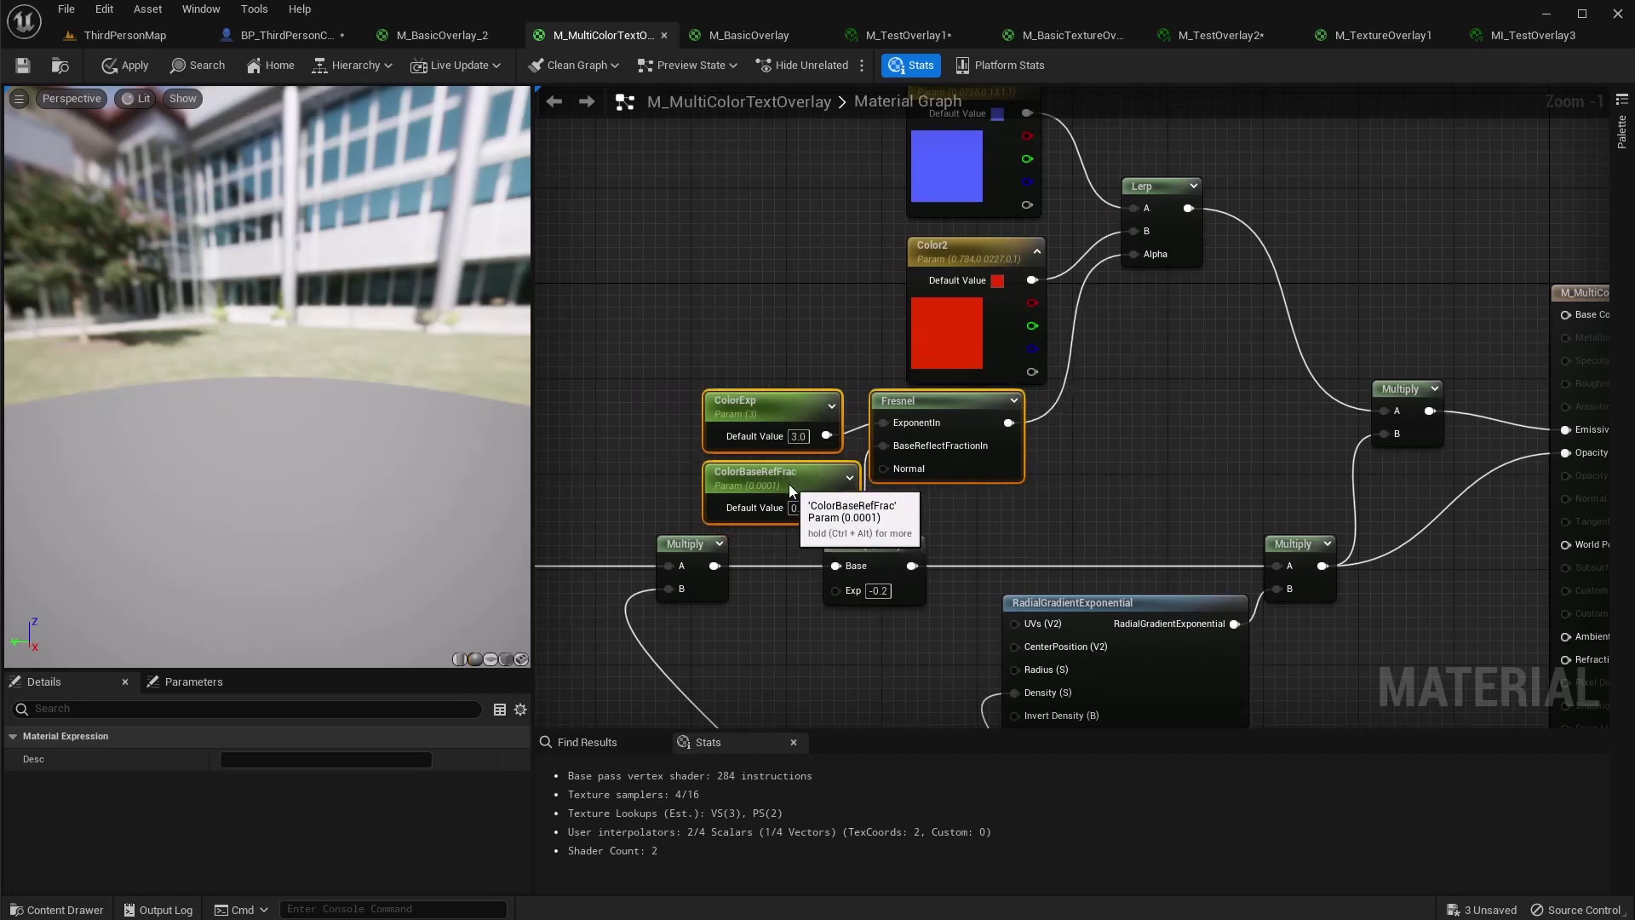
pyautogui.moveTo(972, 145); pyautogui.dragTo(924, 186, button='right')
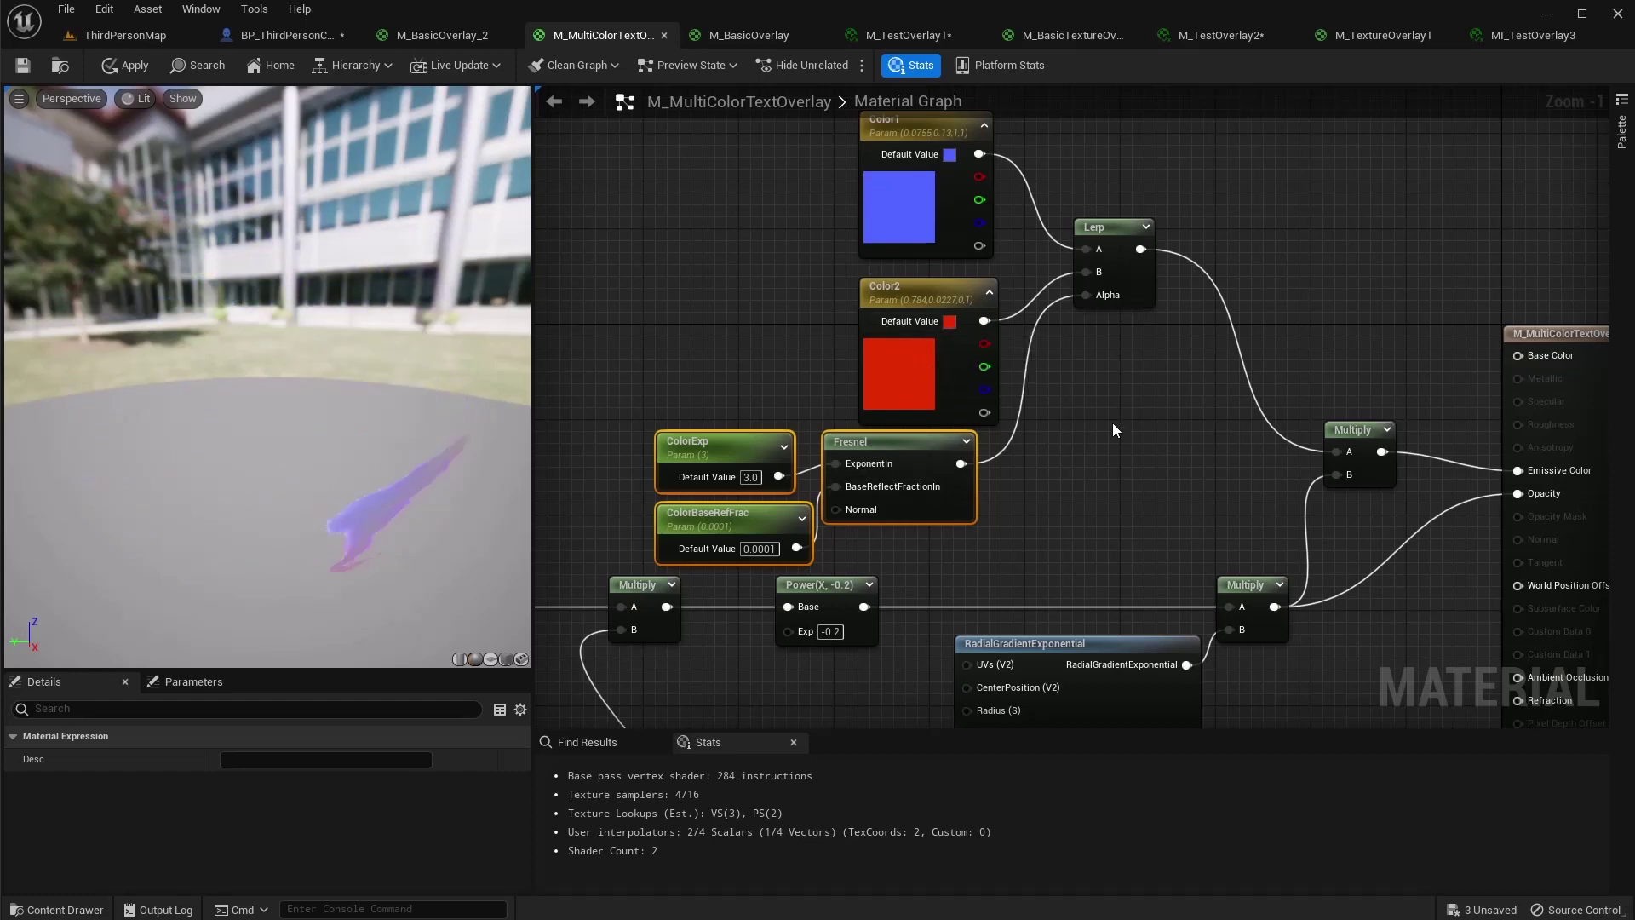
pyautogui.moveTo(1090, 446); pyautogui.dragTo(1024, 503, button='right')
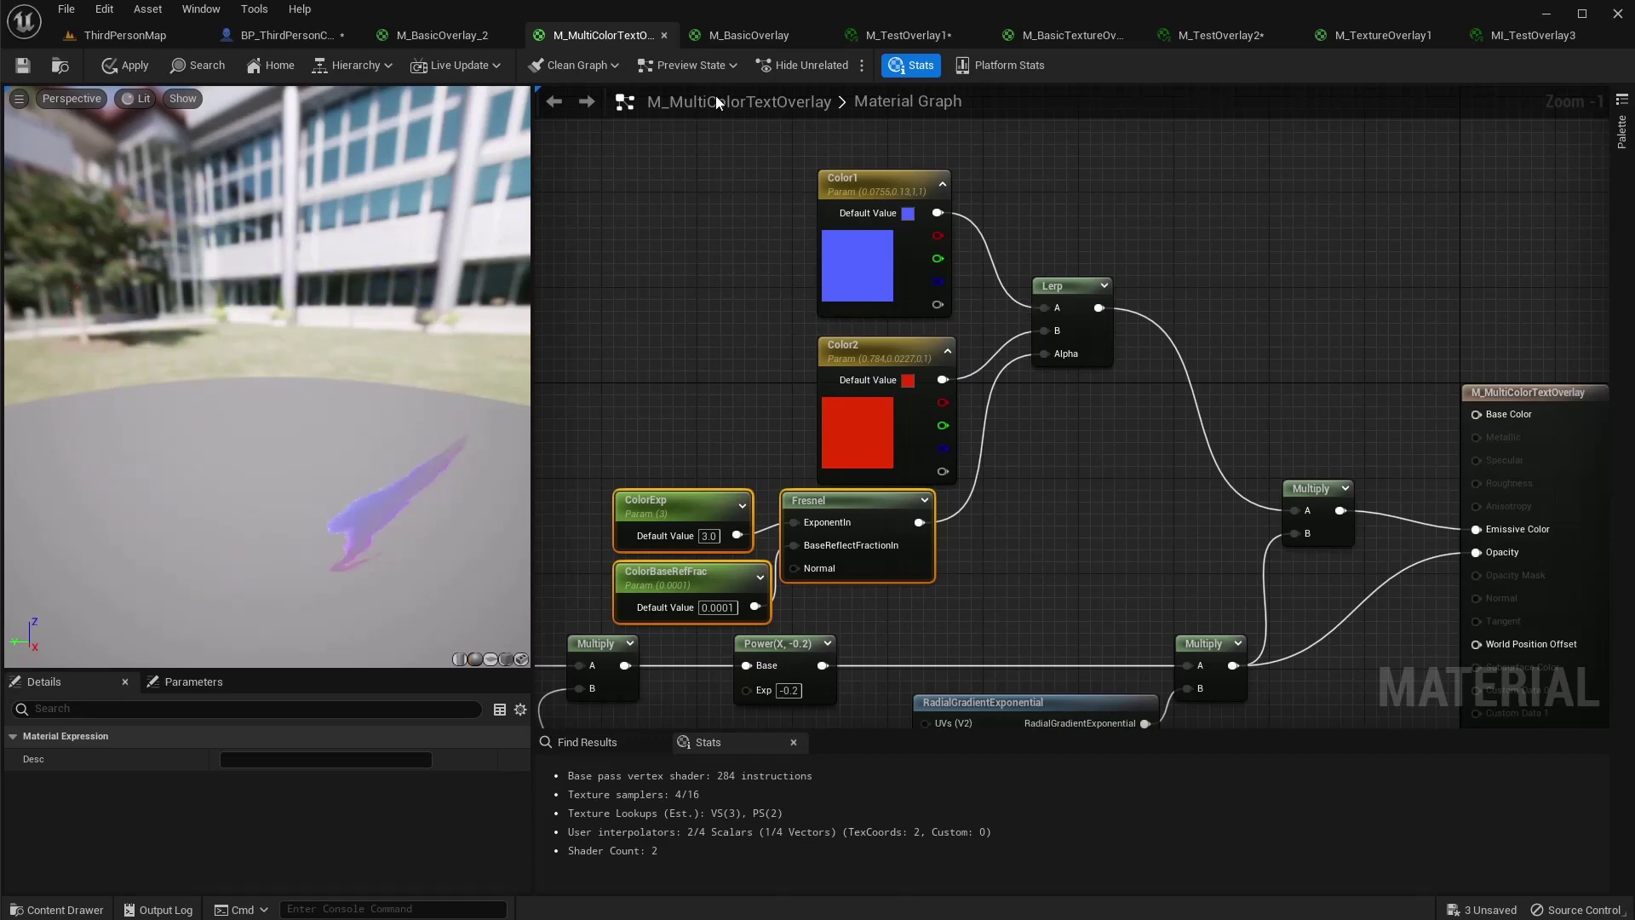
# Create a material instance of M_MultiColorTextOverlay named MI_TestOVerlay4 and open it
pyautogui.click(124, 35)
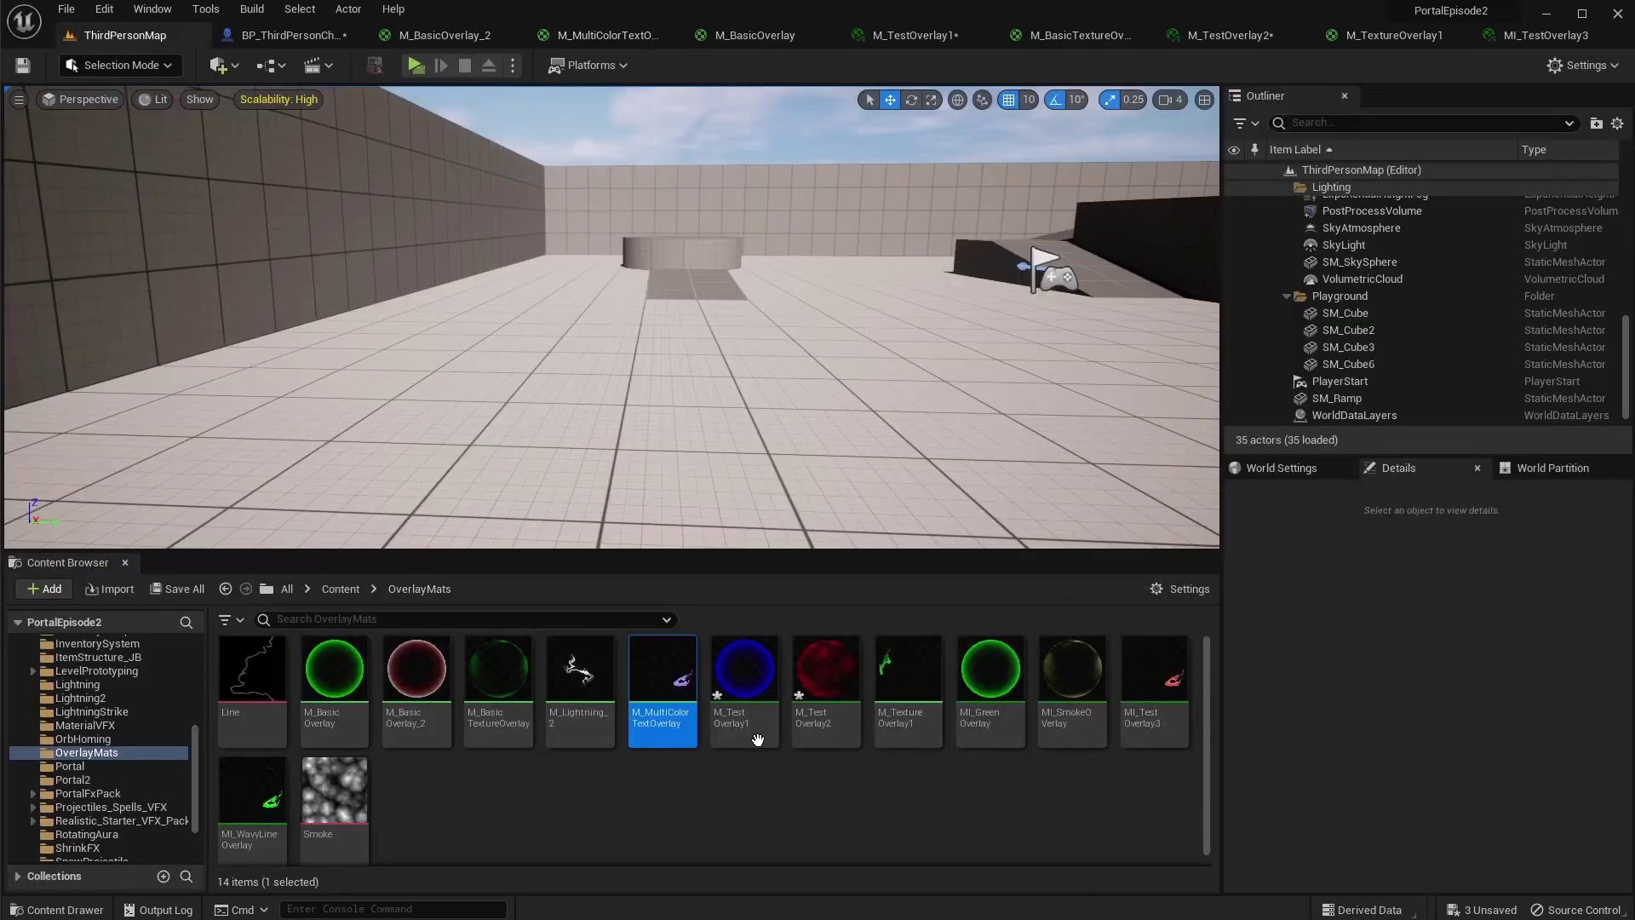
pyautogui.rightClick(654, 703)
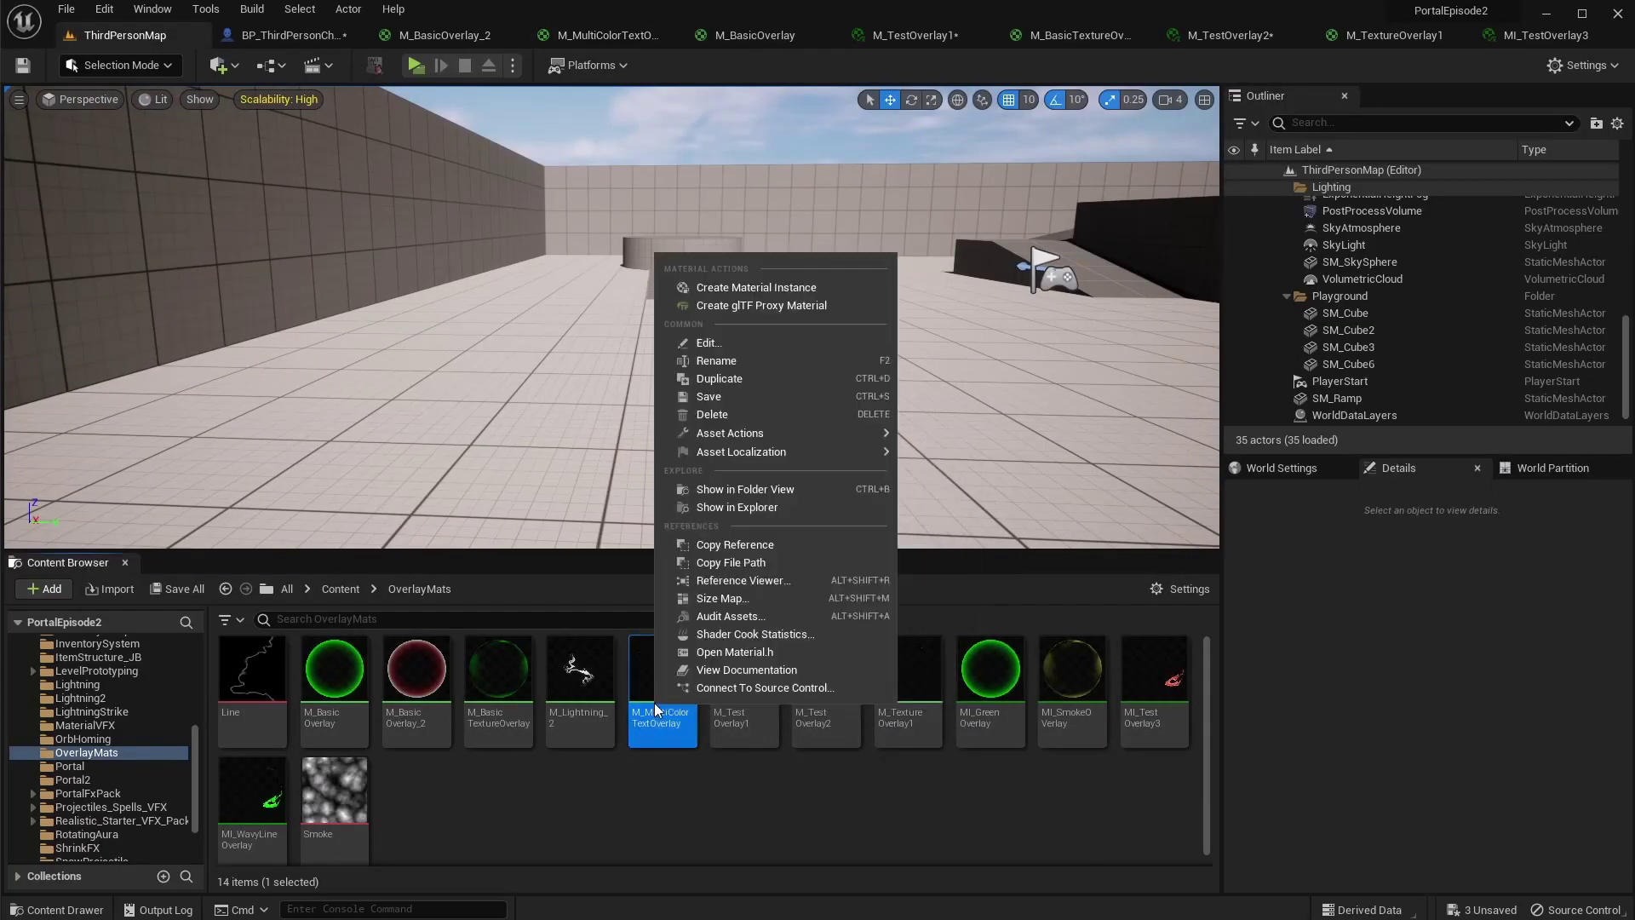
pyautogui.click(814, 289)
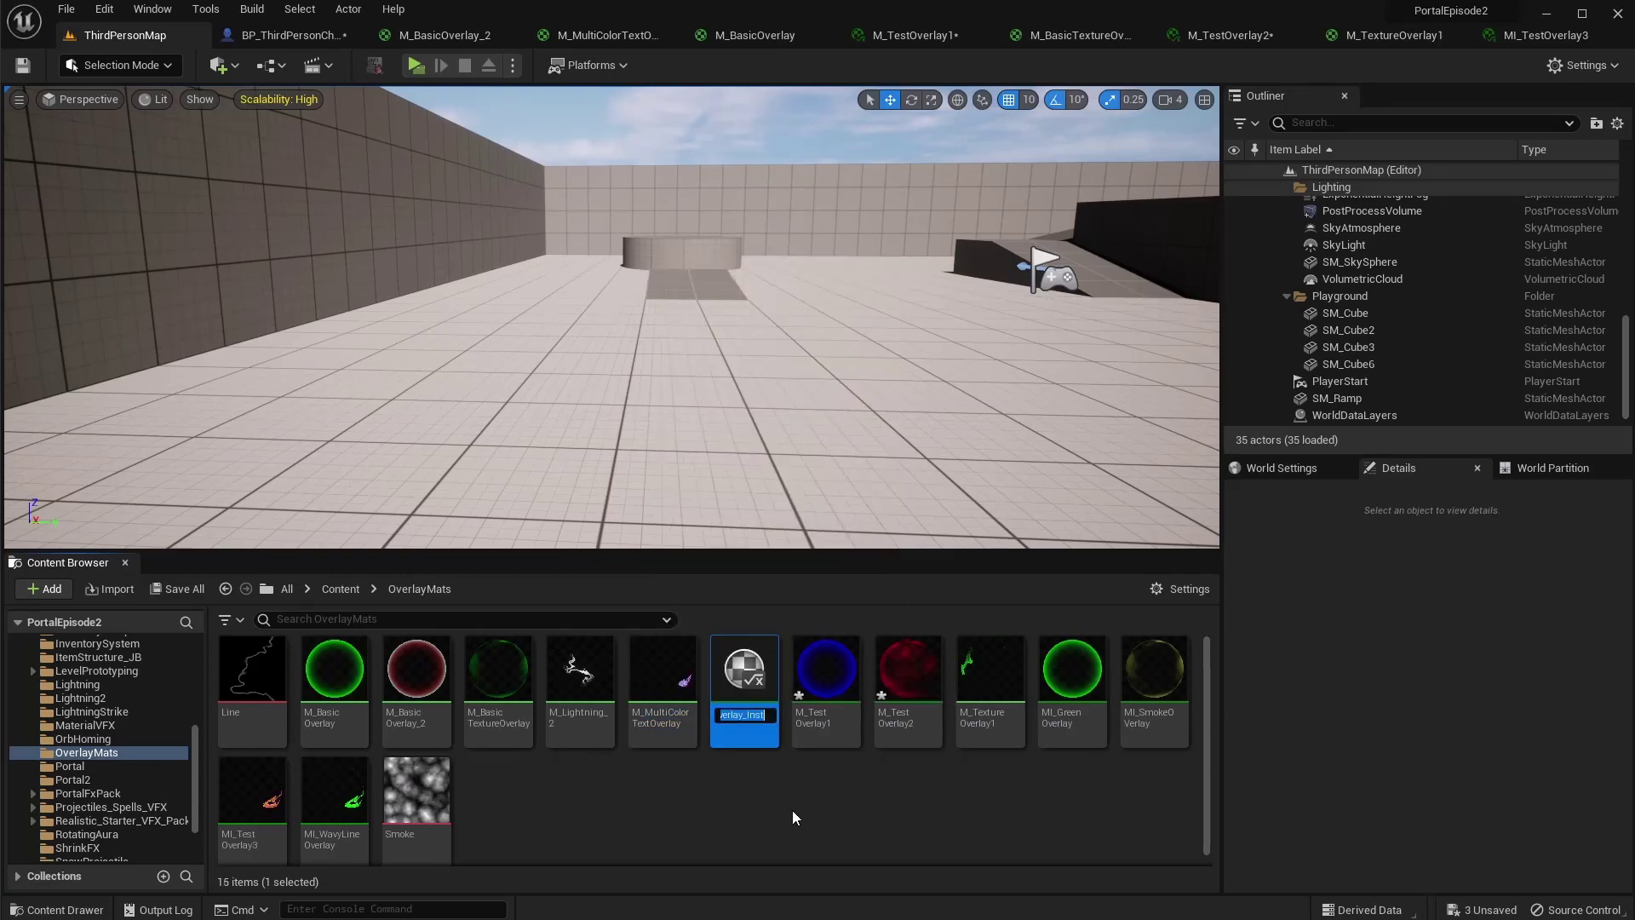
pyautogui.write('MI_')
pyautogui.write('TestOVerlay')
pyautogui.write('4')
pyautogui.press('Return')
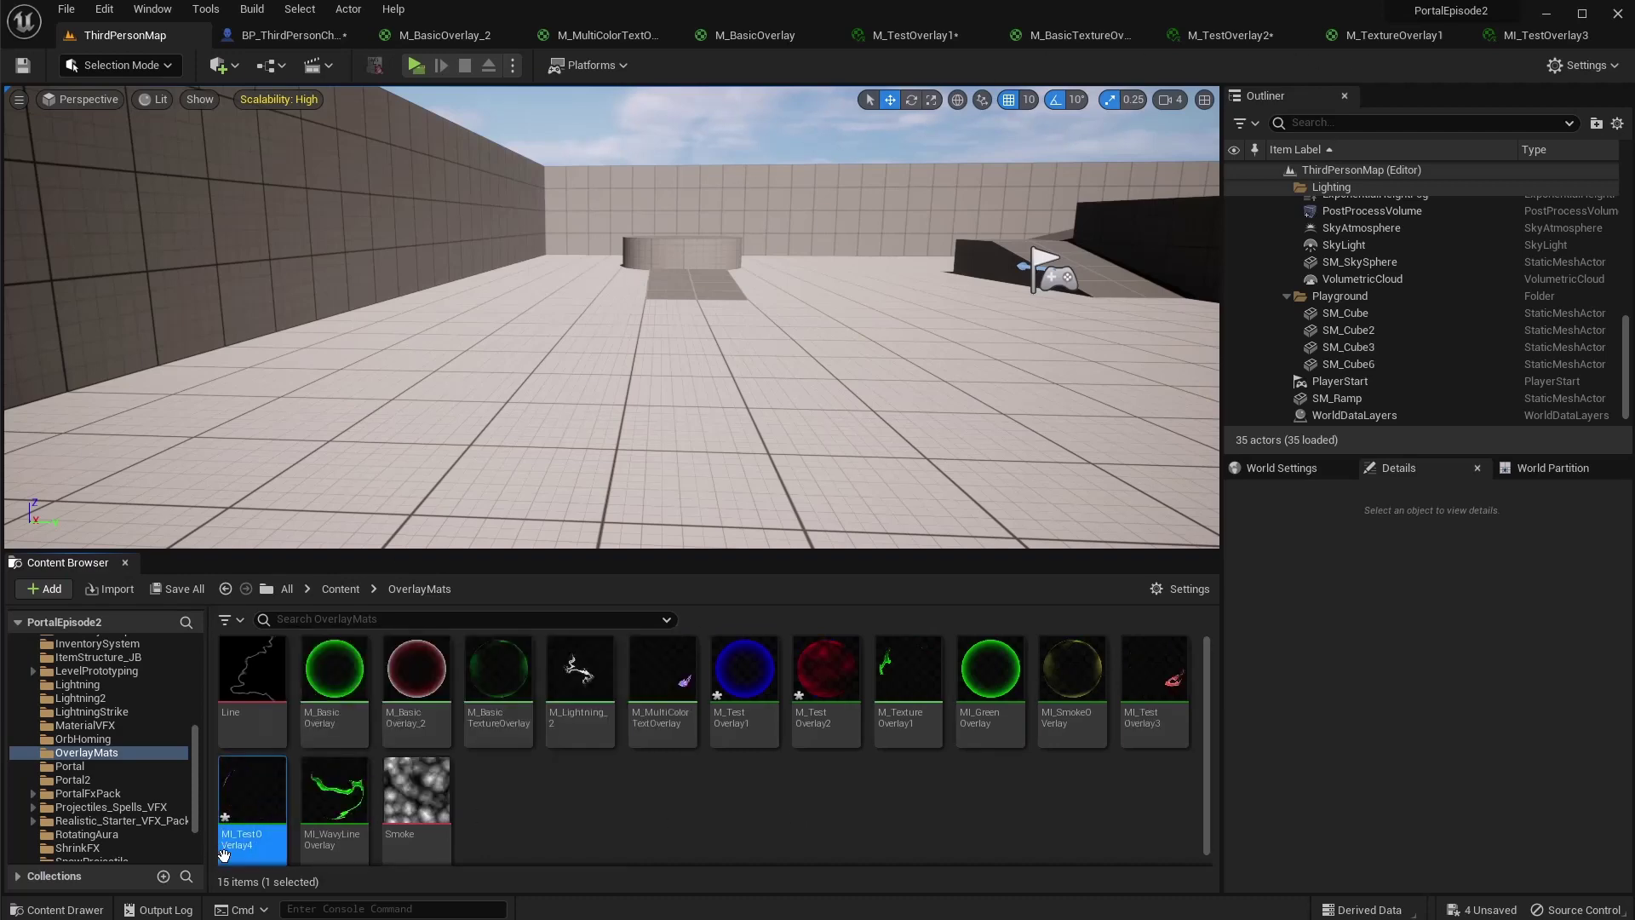
pyautogui.doubleClick(254, 796)
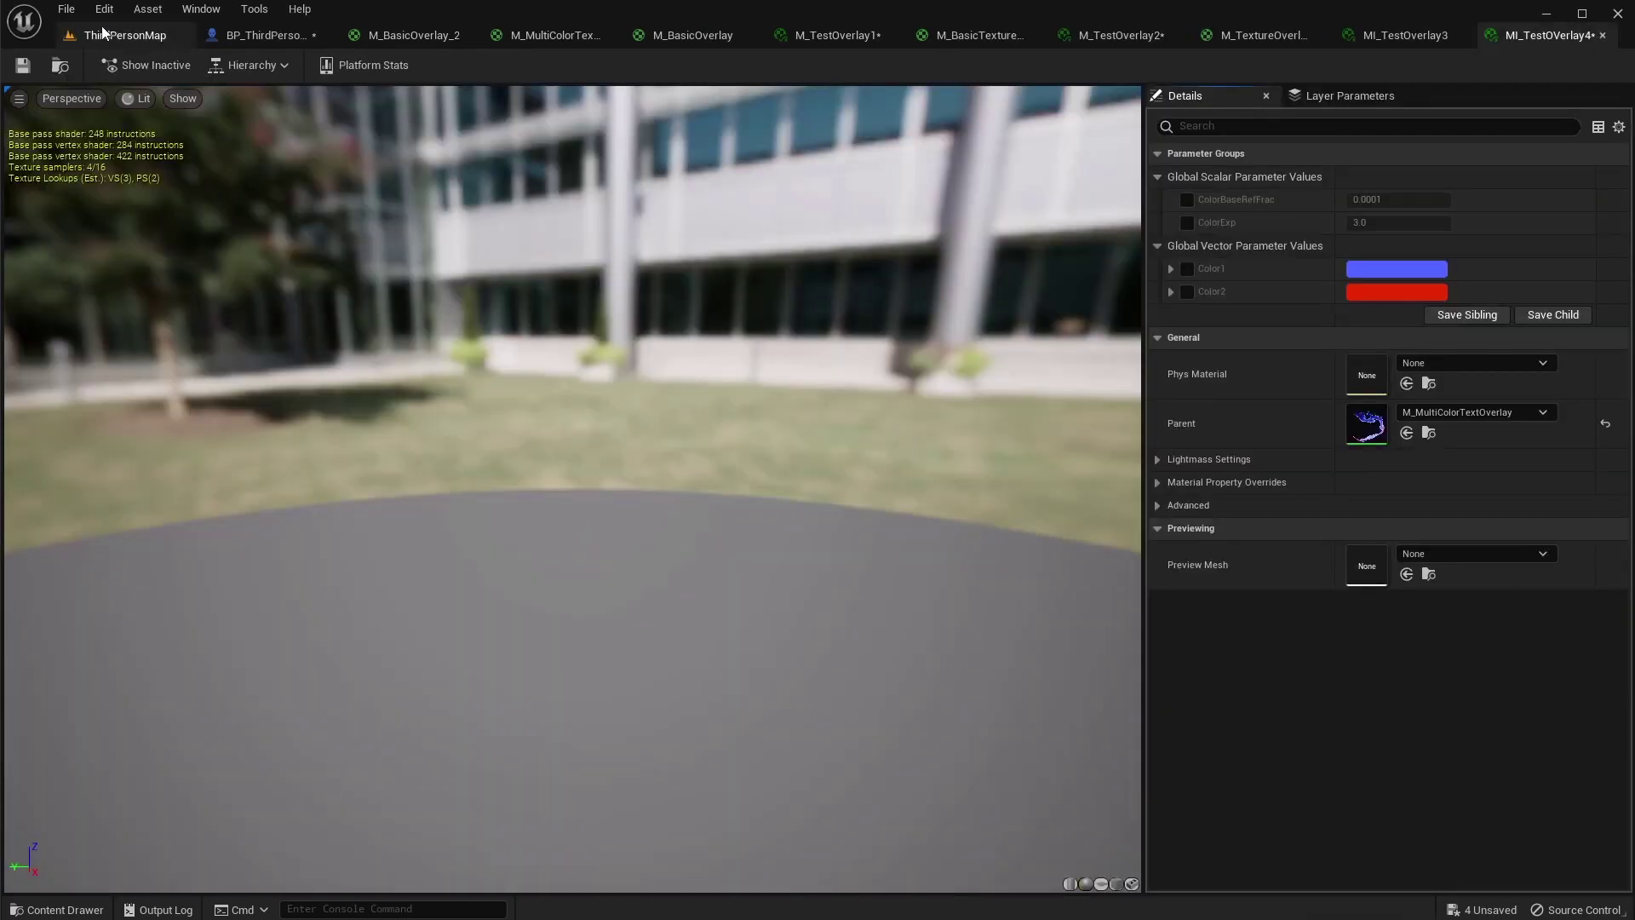
pyautogui.click(256, 35)
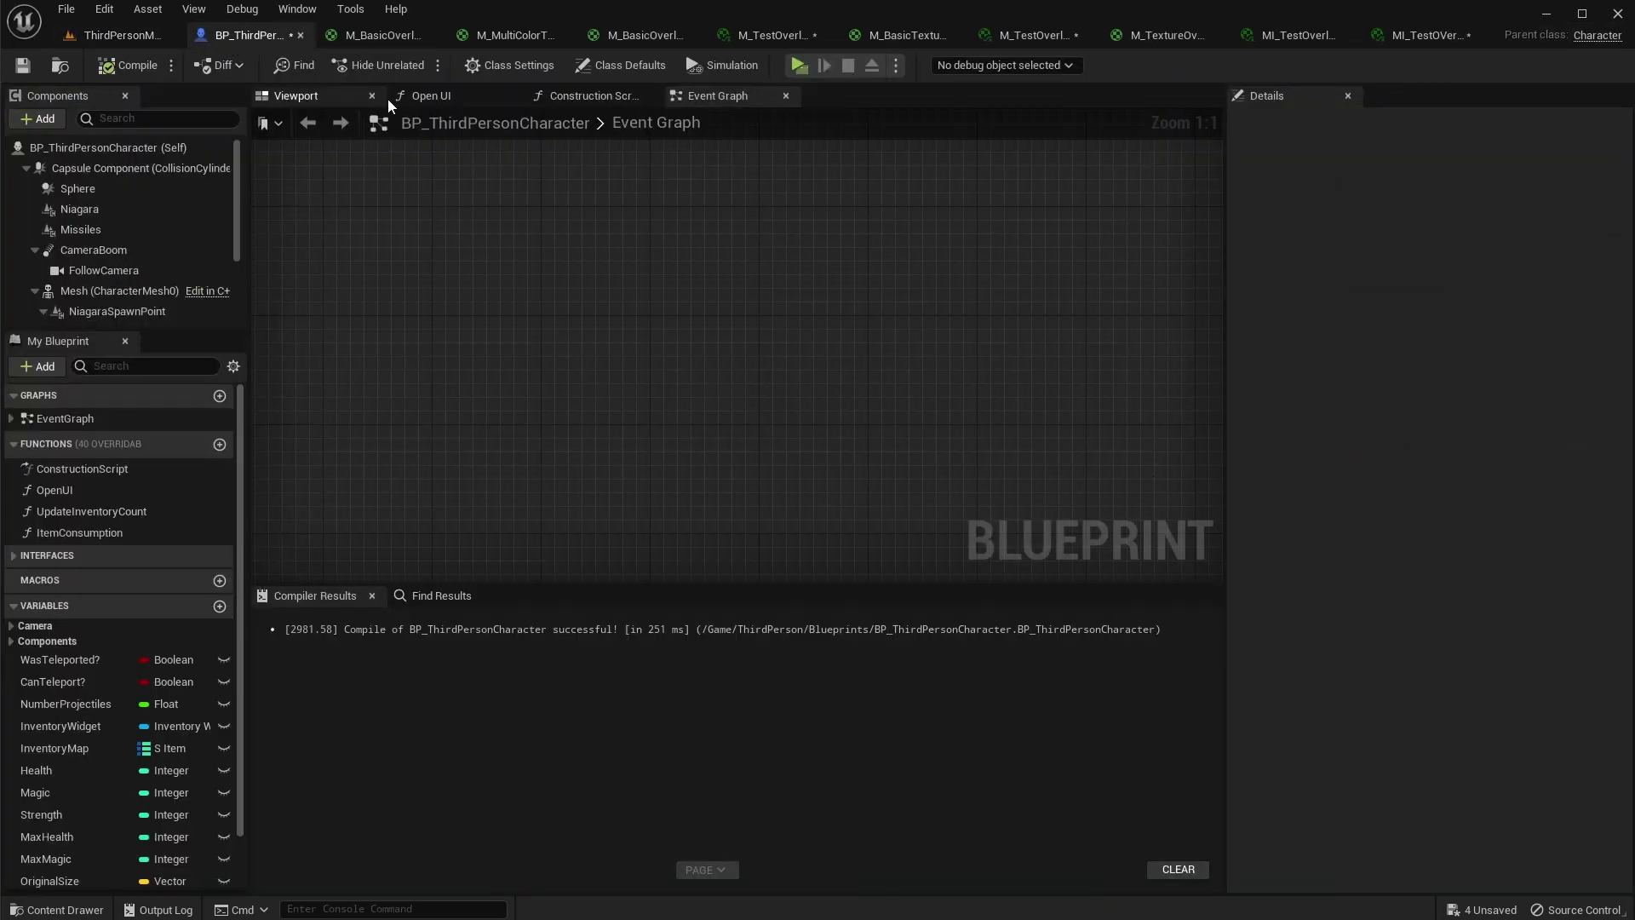
# Set the character's Overlay Material to MI_TestOVerlay4 and play-test it in the level
pyautogui.click(139, 149)
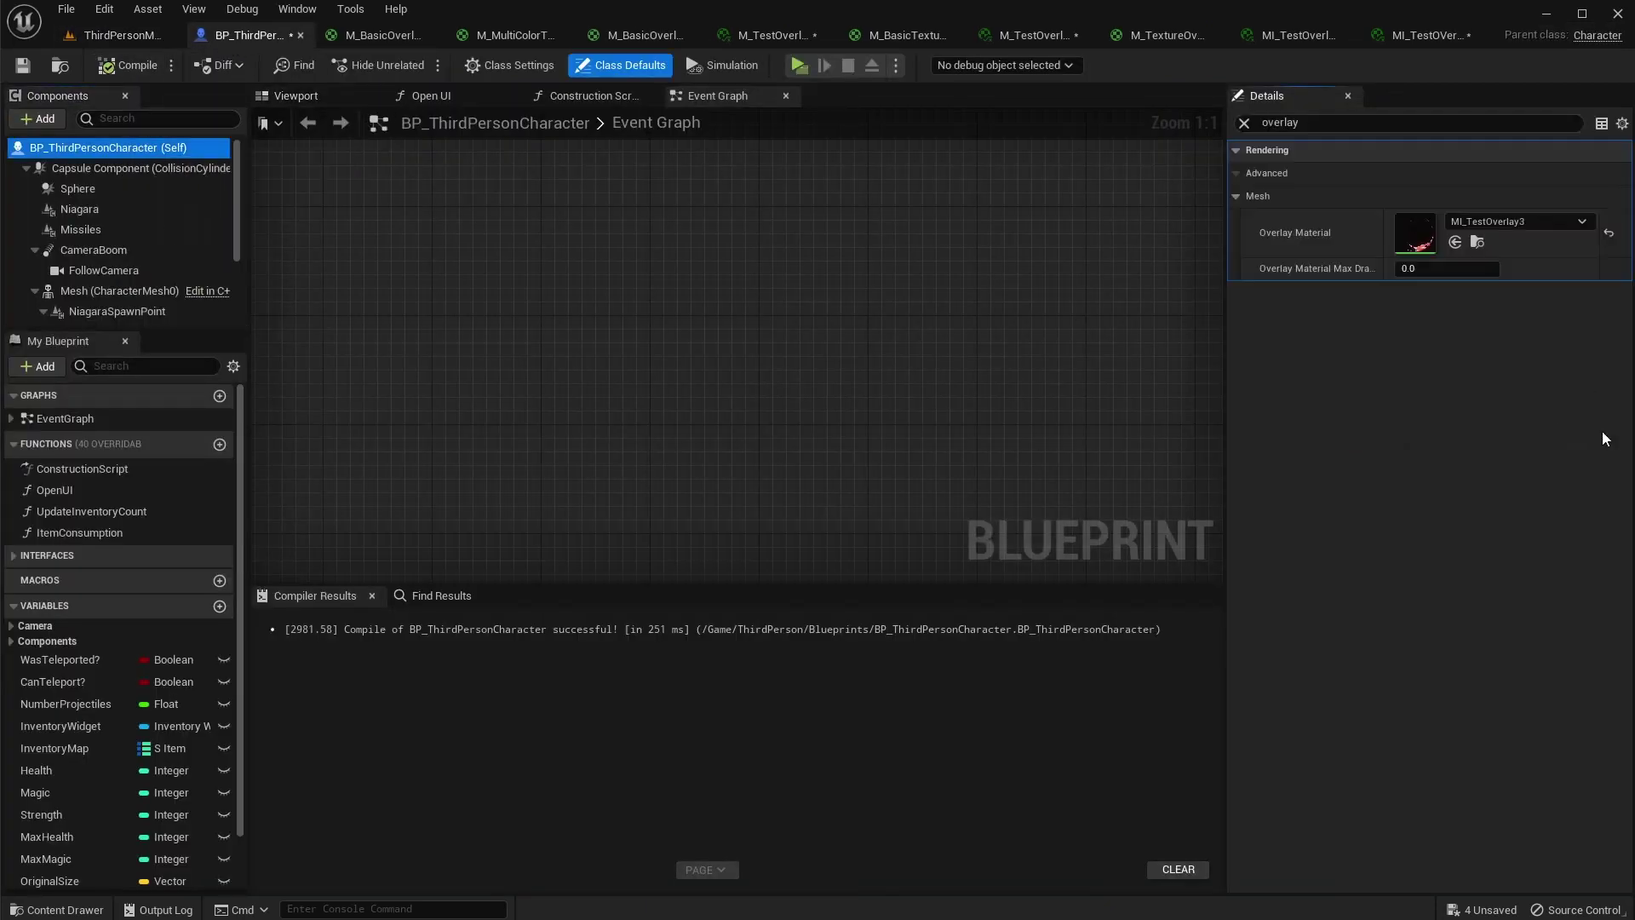
pyautogui.click(1506, 225)
pyautogui.click(1499, 581)
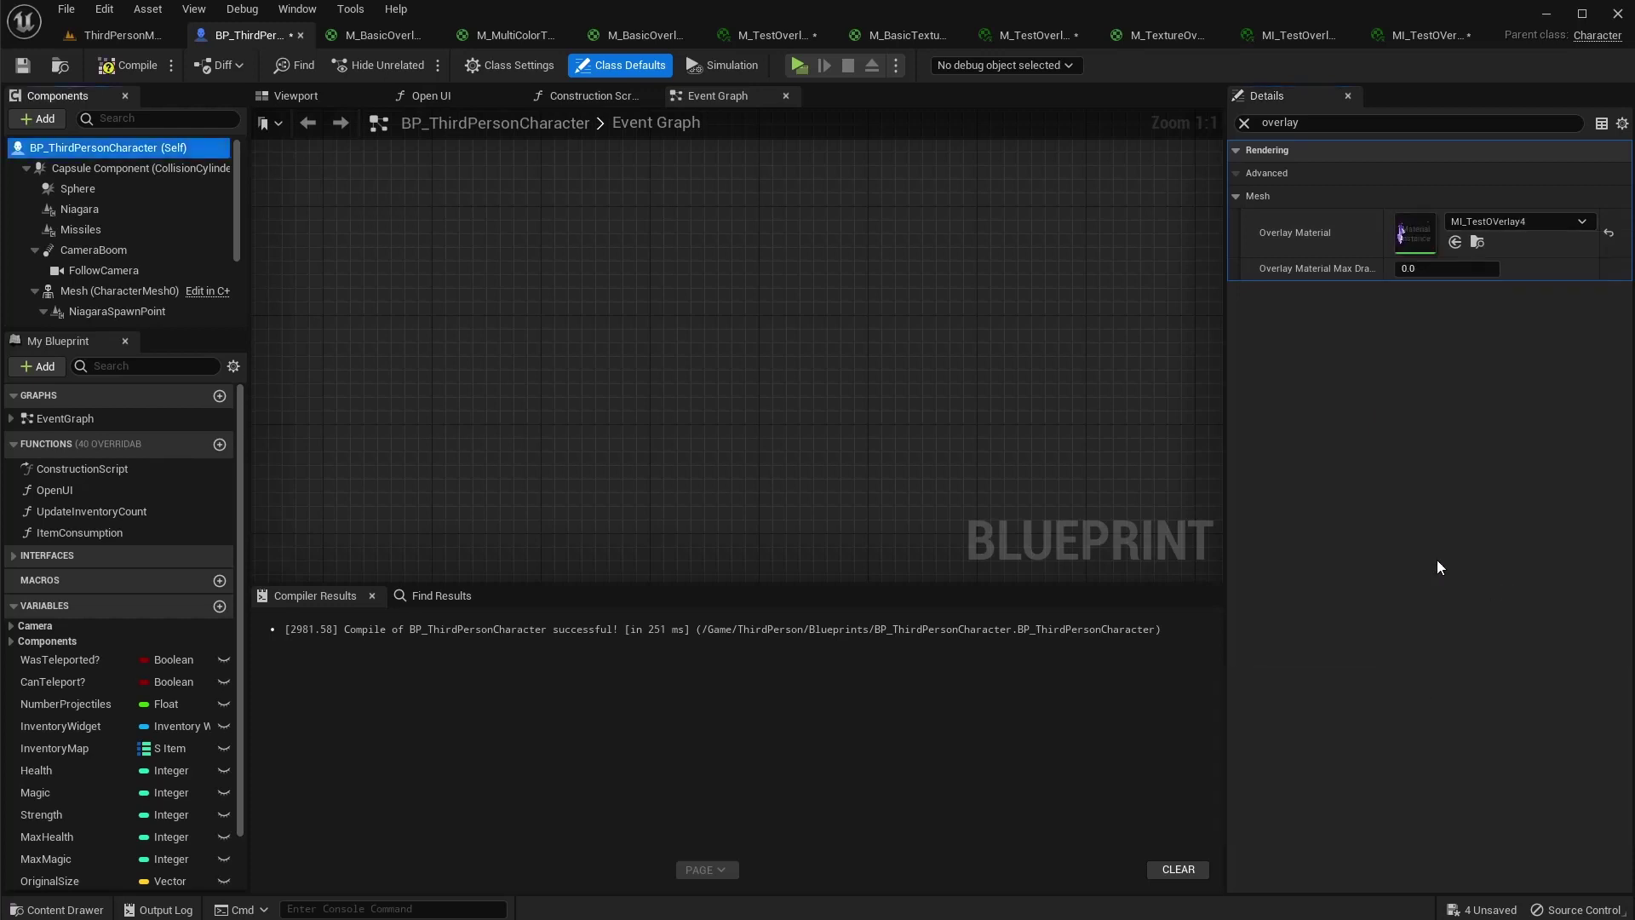
pyautogui.click(121, 38)
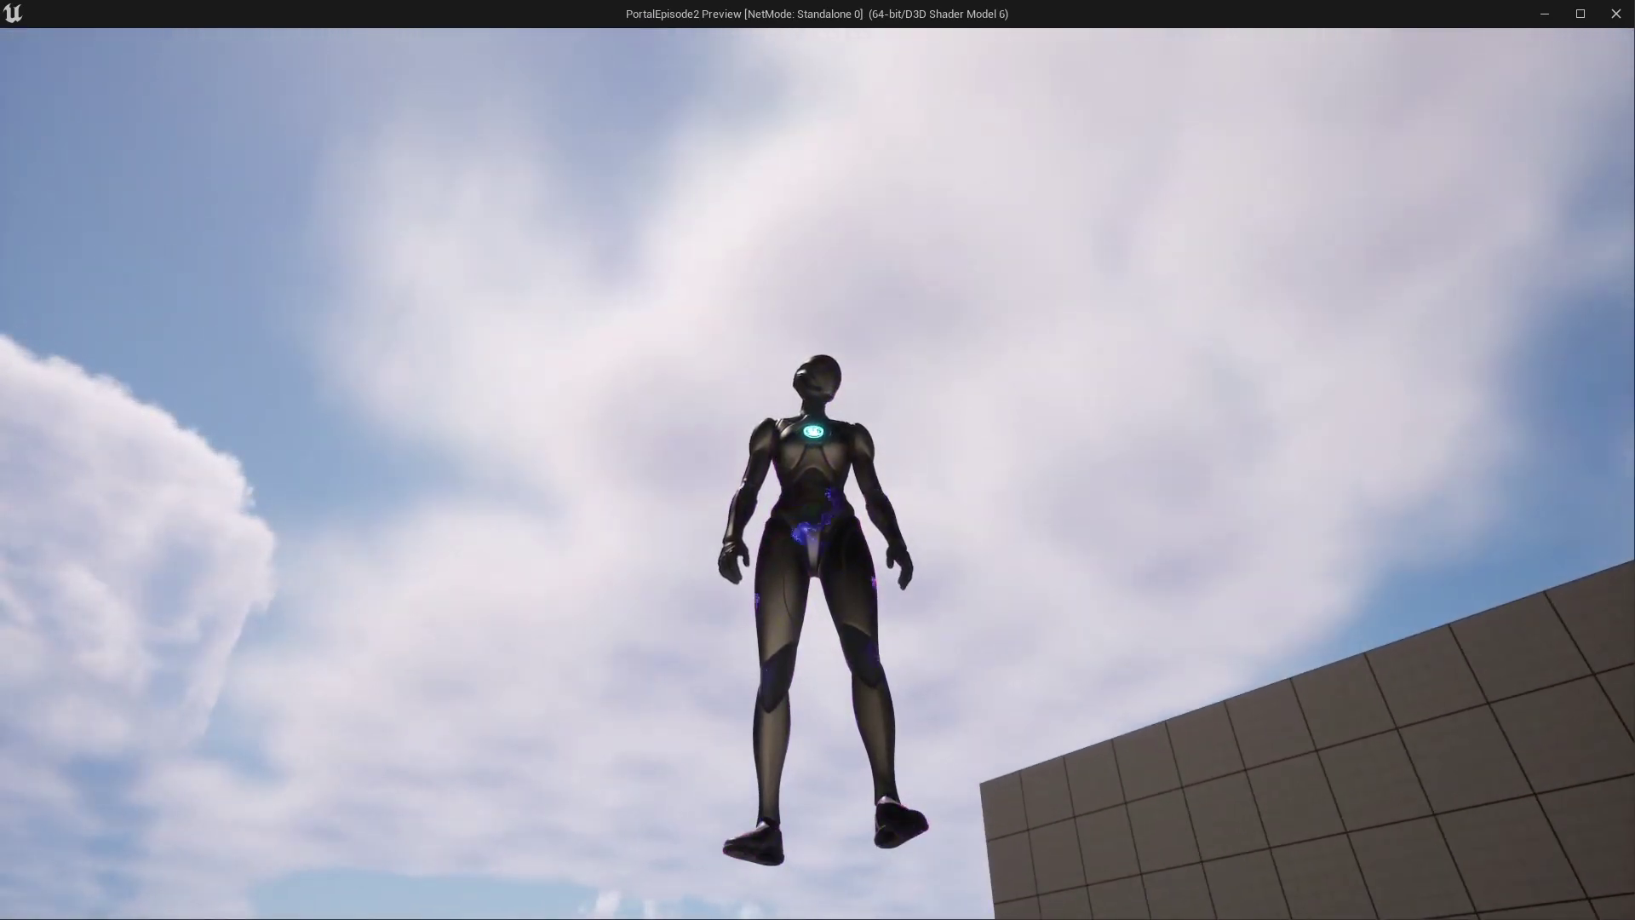
pyautogui.press('Escape')
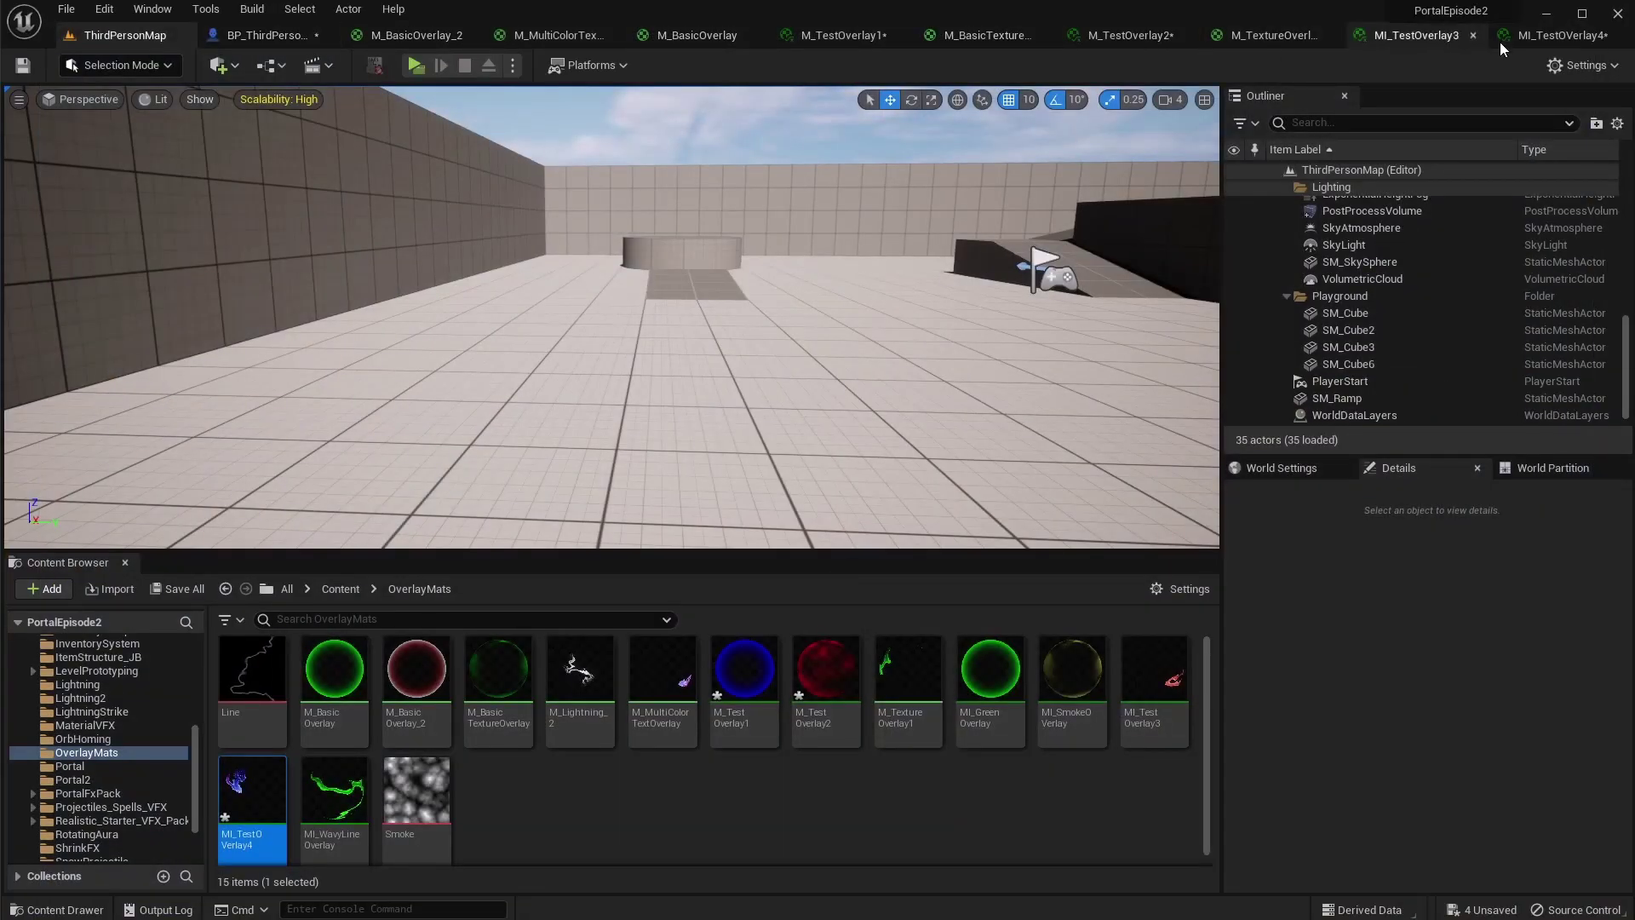
# Enable overrides for Color1, Color2, ColorExp and ColorBaseRefFrac, and make Color1 green
pyautogui.click(1541, 35)
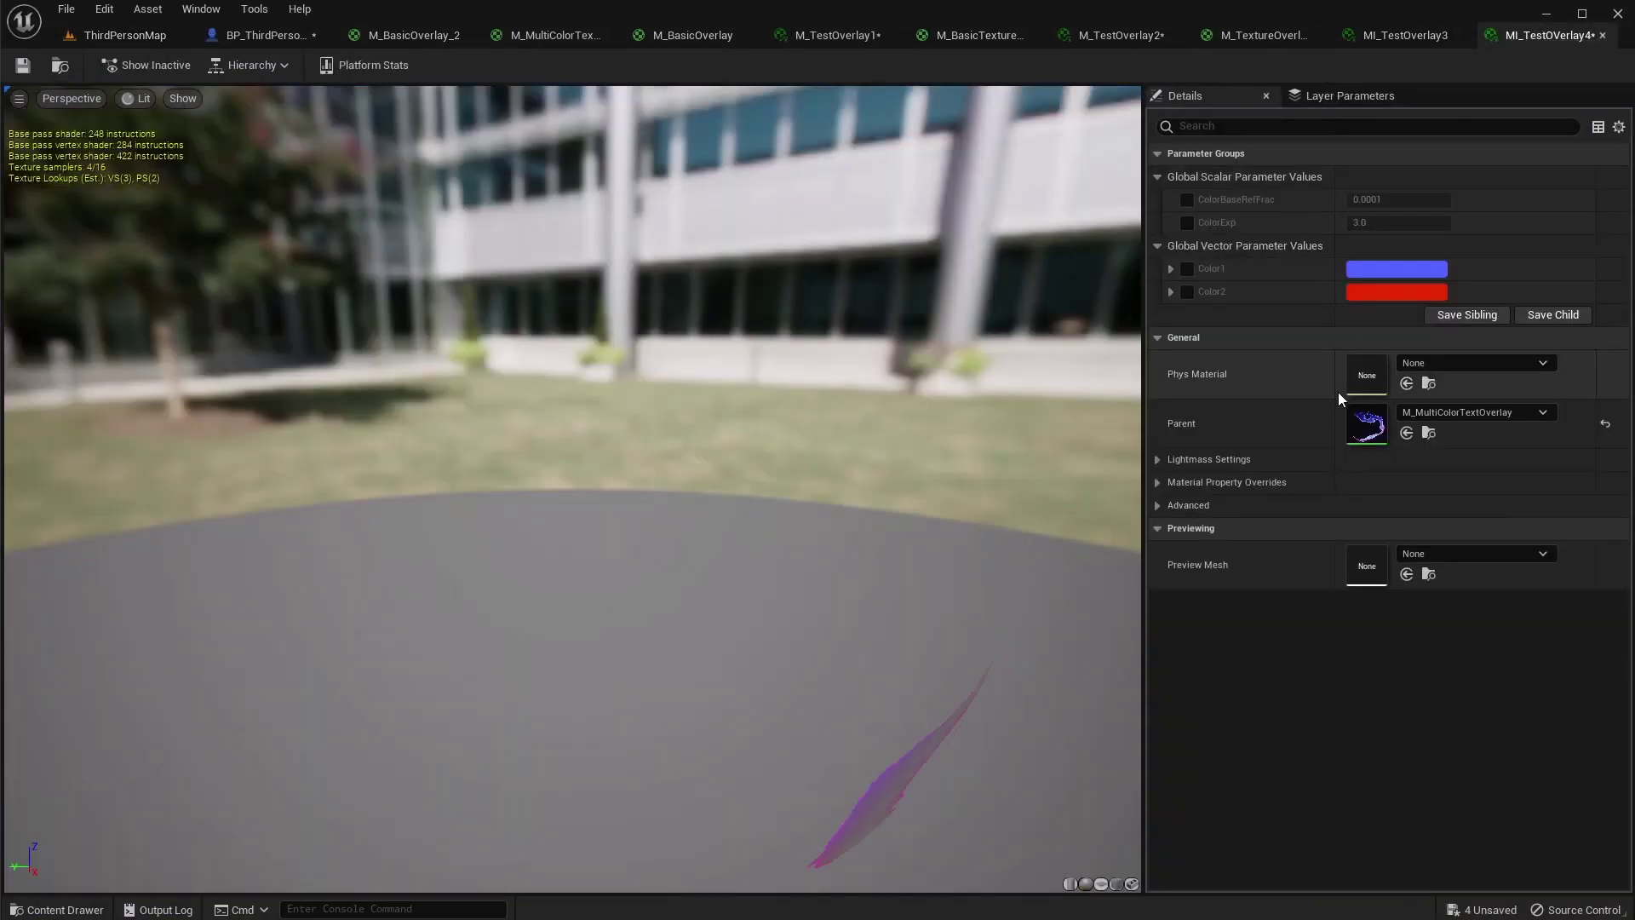
pyautogui.click(1187, 269)
pyautogui.click(1187, 291)
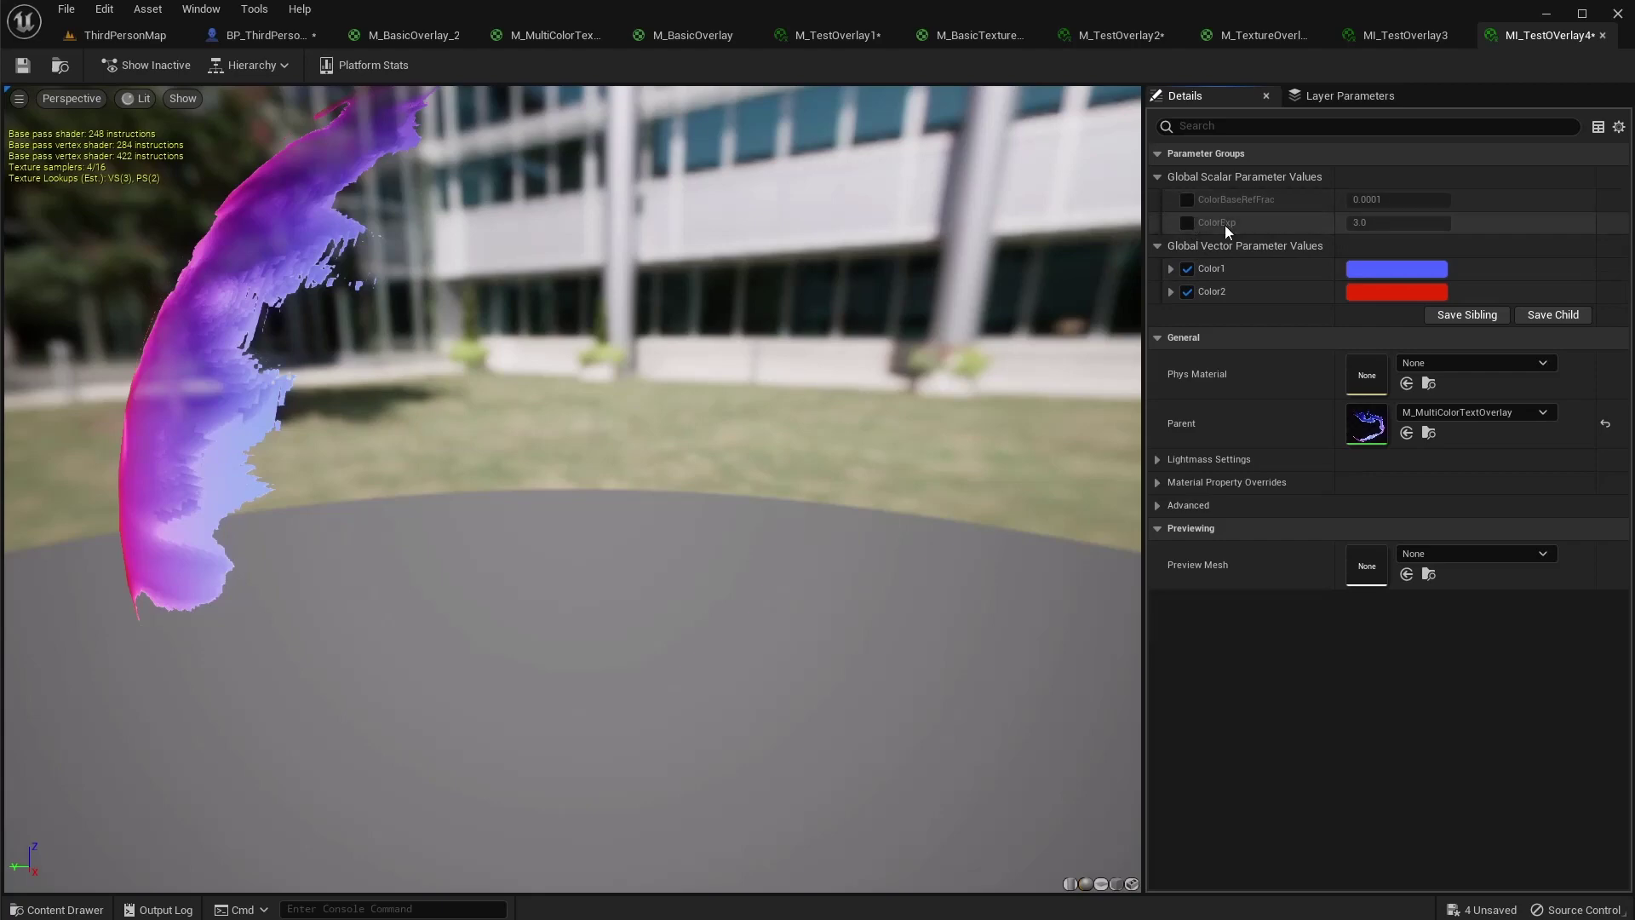
pyautogui.click(1188, 222)
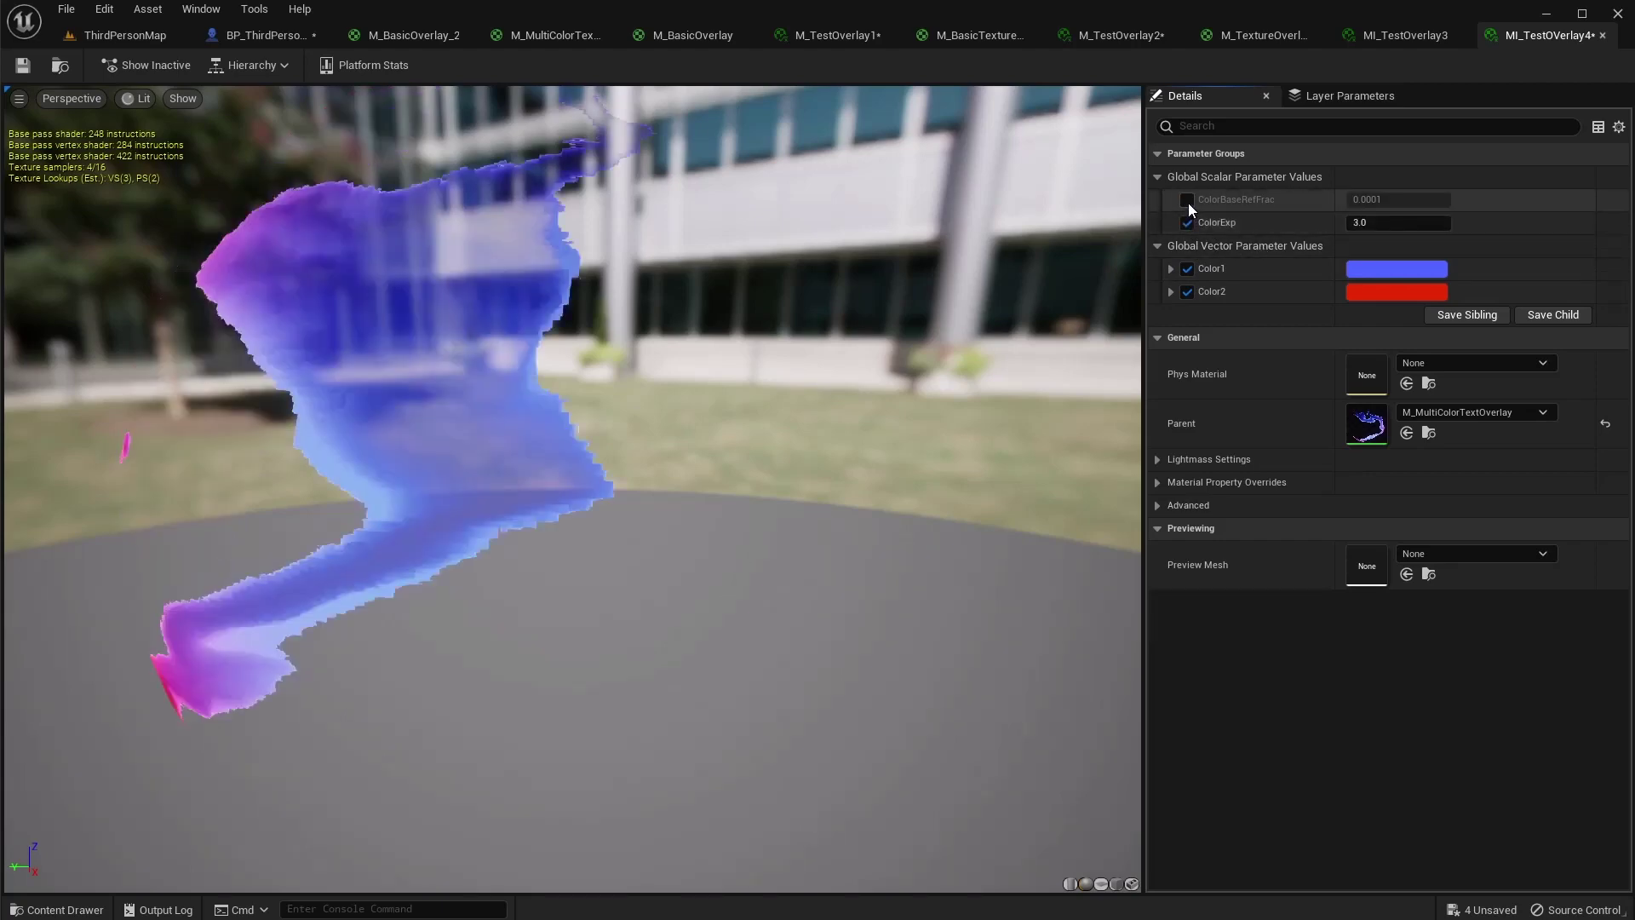
pyautogui.click(1187, 201)
pyautogui.click(1393, 269)
pyautogui.moveTo(1076, 487); pyautogui.dragTo(1094, 494)
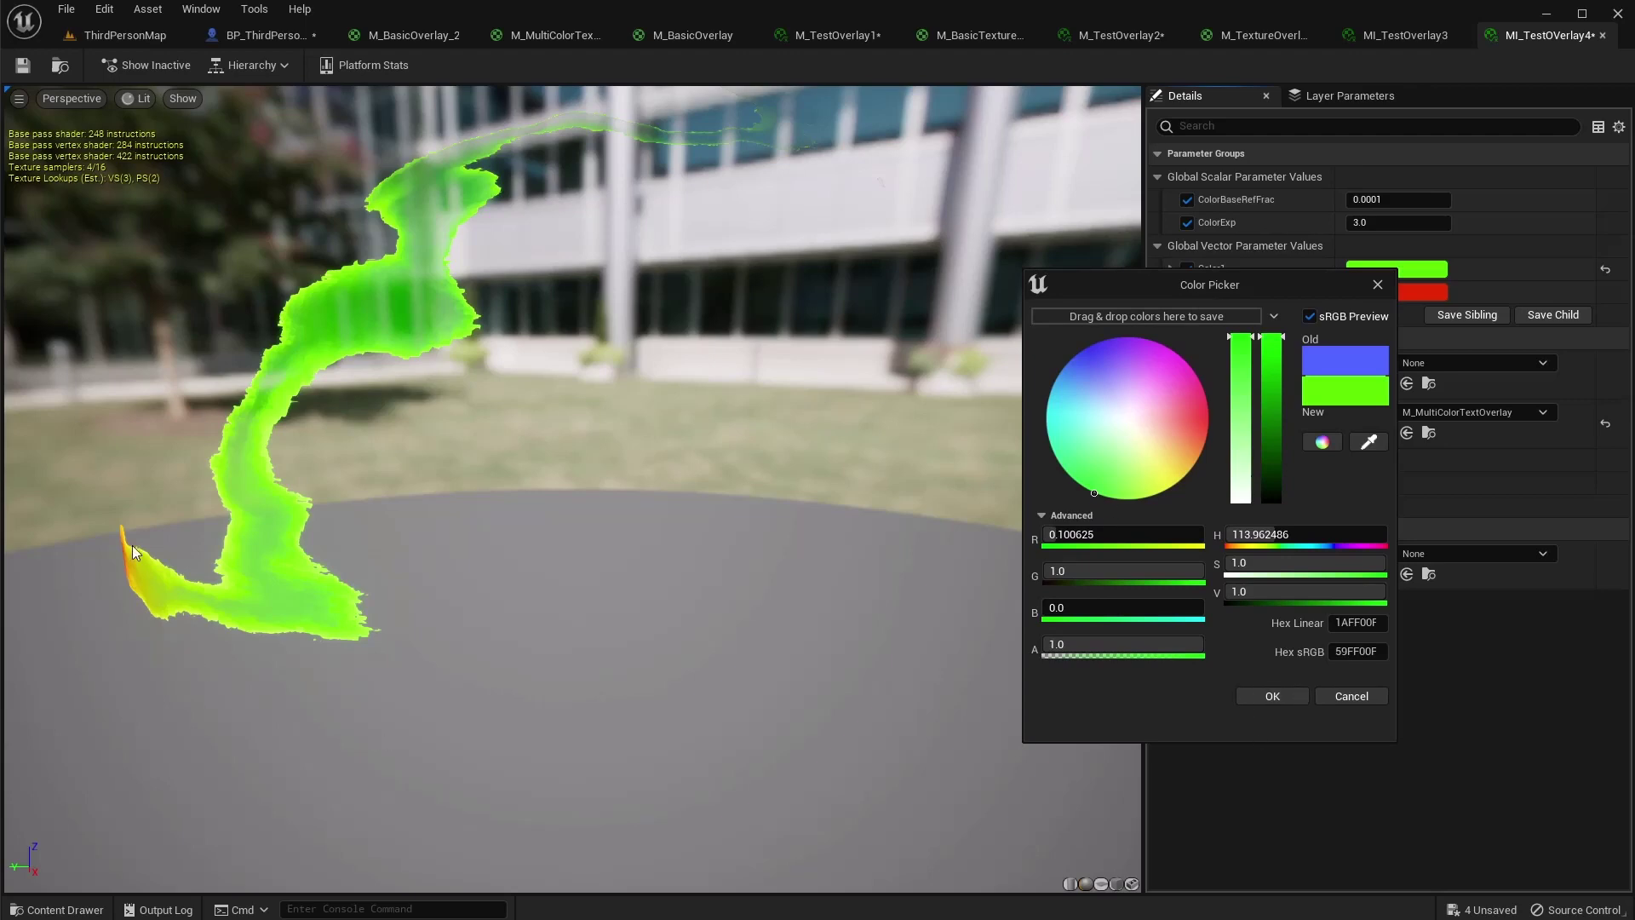
pyautogui.click(1278, 696)
# Make Color2 violet, set ColorBaseRefFrac to 0.470468, and save the instance
pyautogui.click(1393, 292)
pyautogui.moveTo(1189, 397); pyautogui.dragTo(1088, 372)
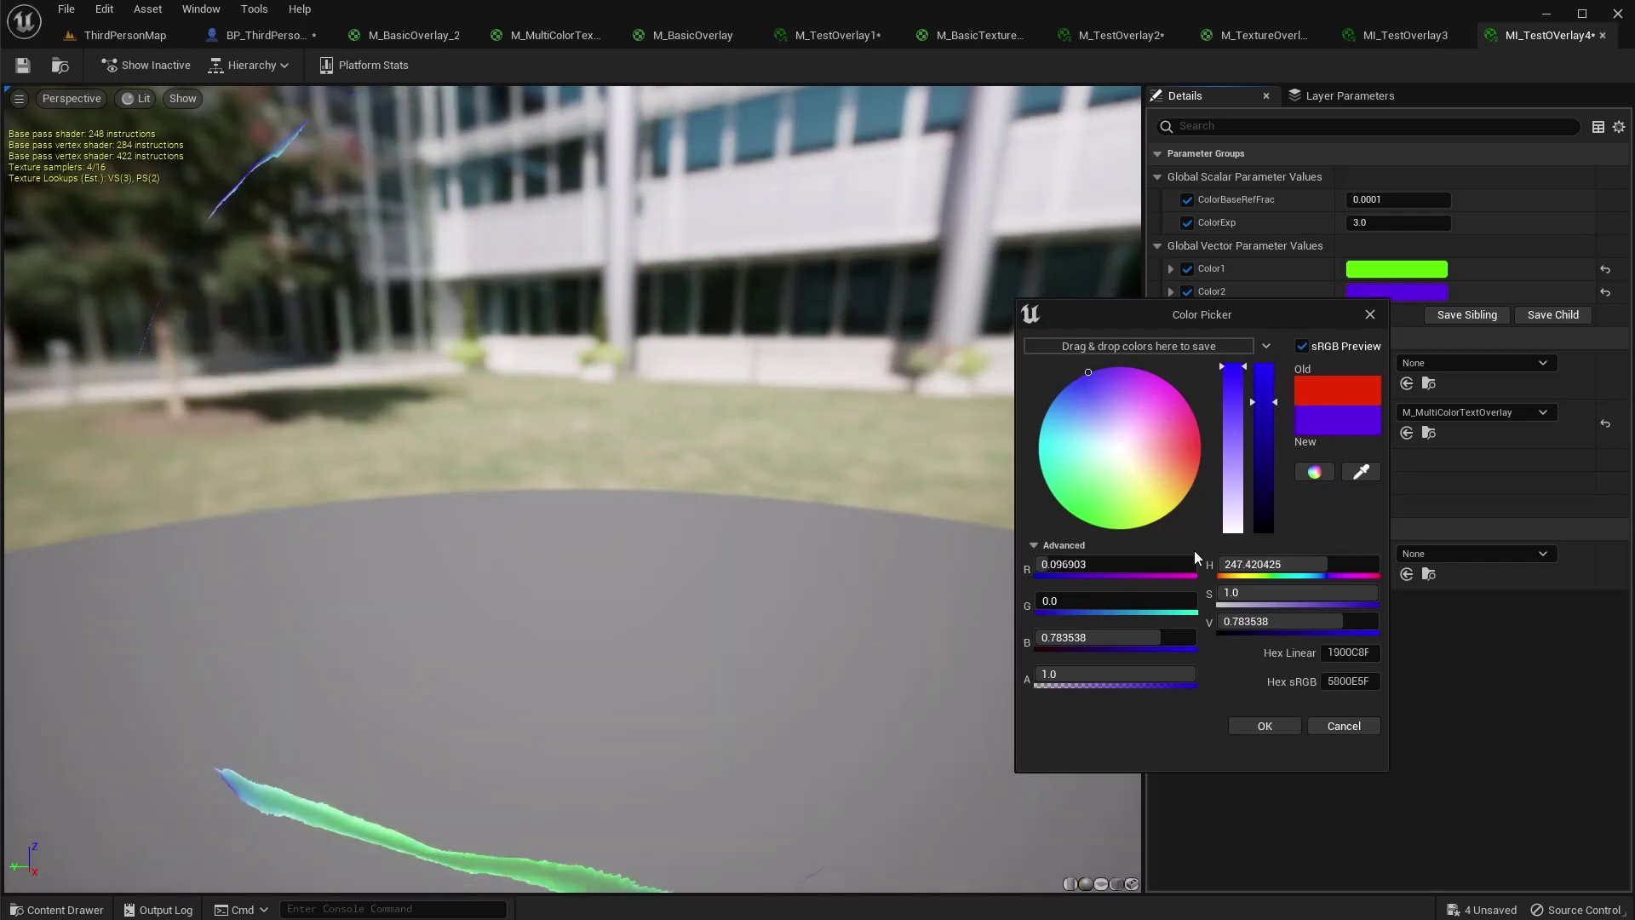
pyautogui.click(1265, 725)
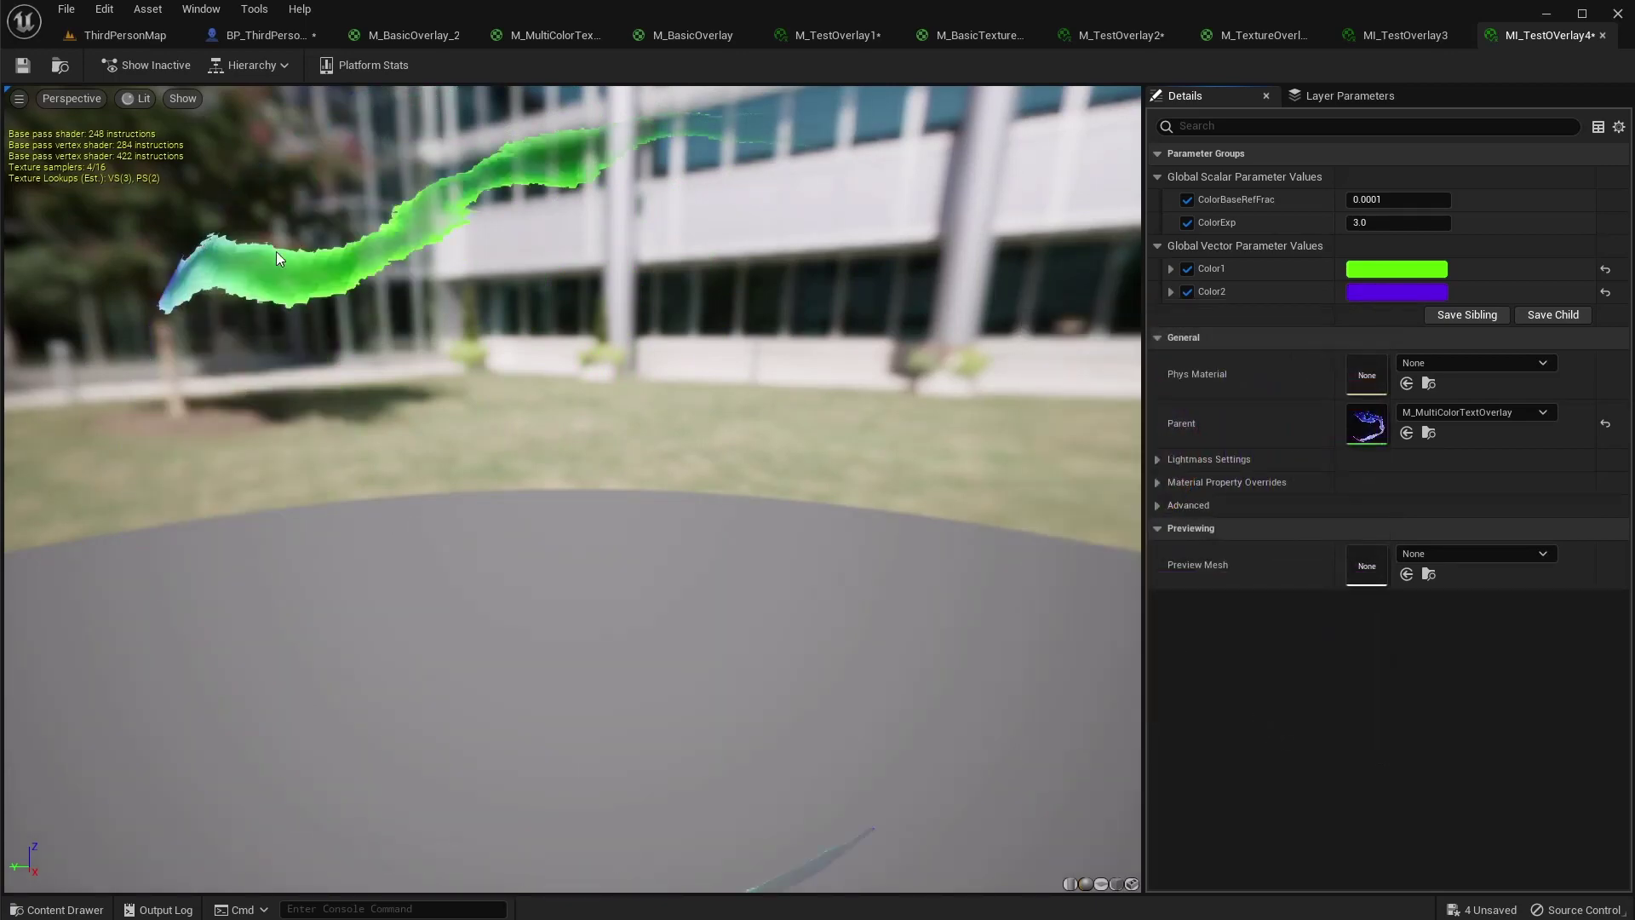
pyautogui.moveTo(1397, 199); pyautogui.dragTo(1362, 223)
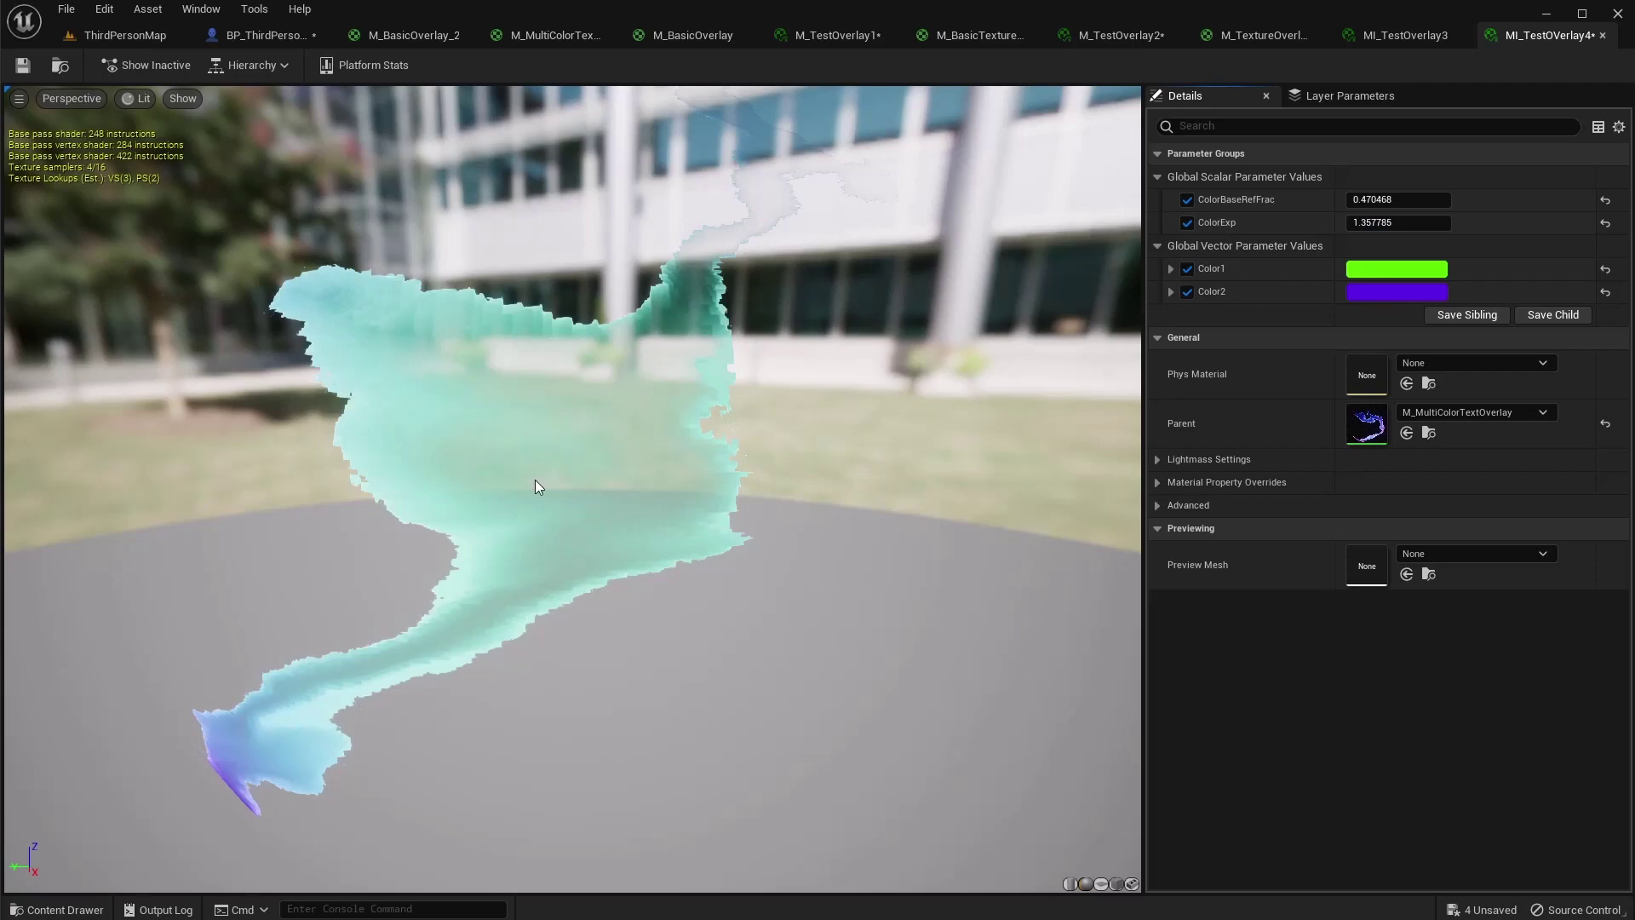
pyautogui.hotkey('ctrl', 's')
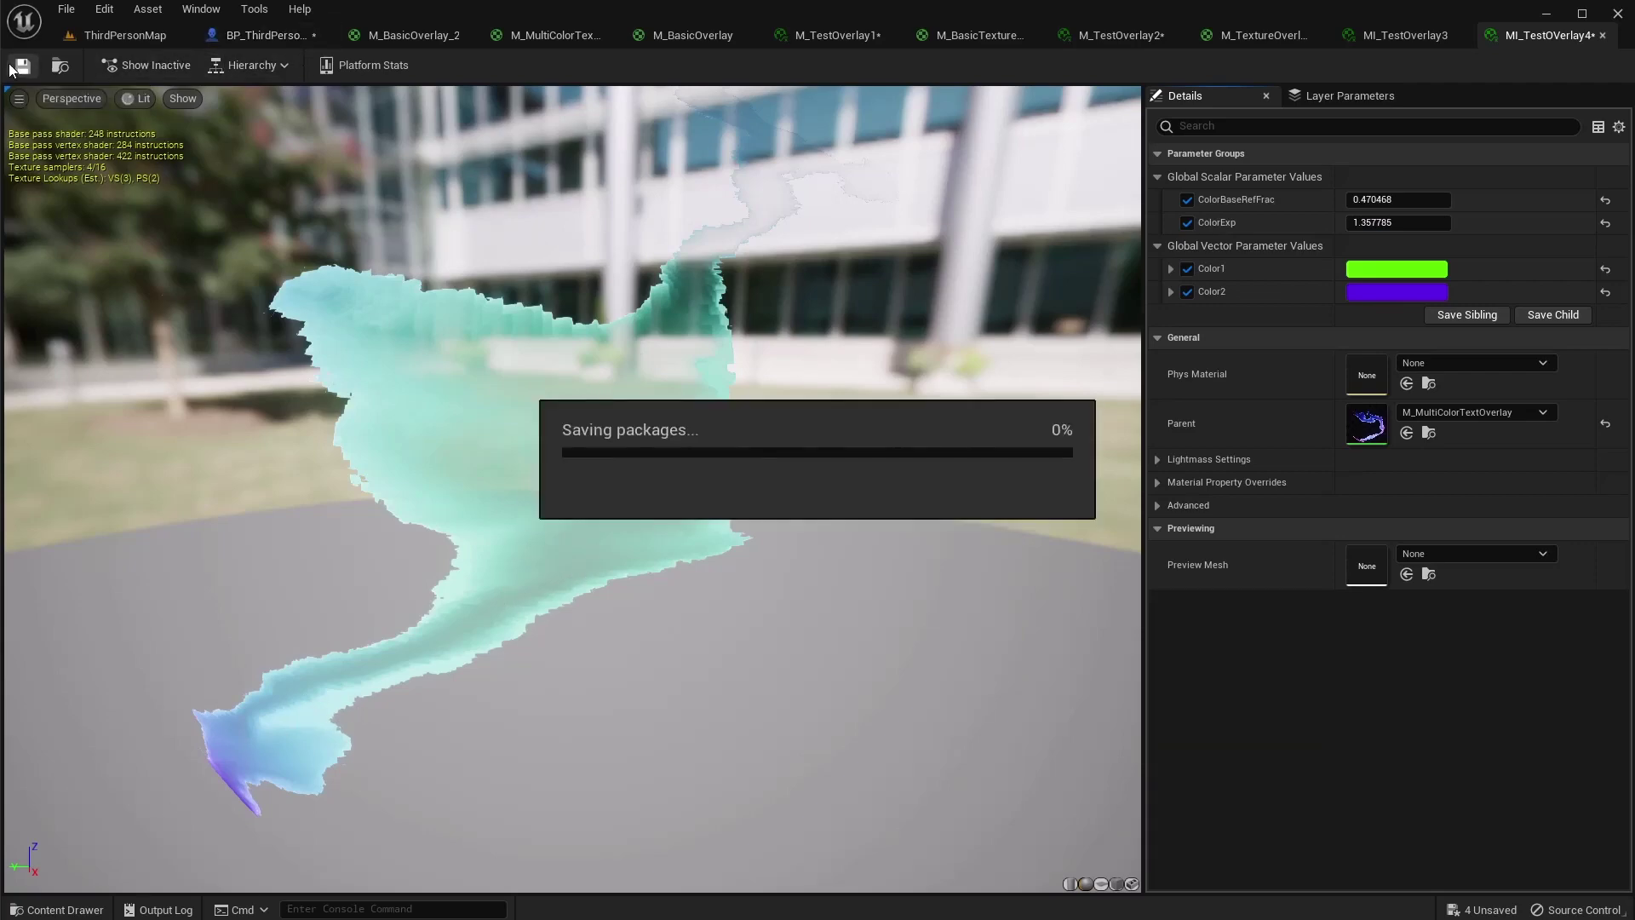
pyautogui.click(131, 46)
pyautogui.click(415, 65)
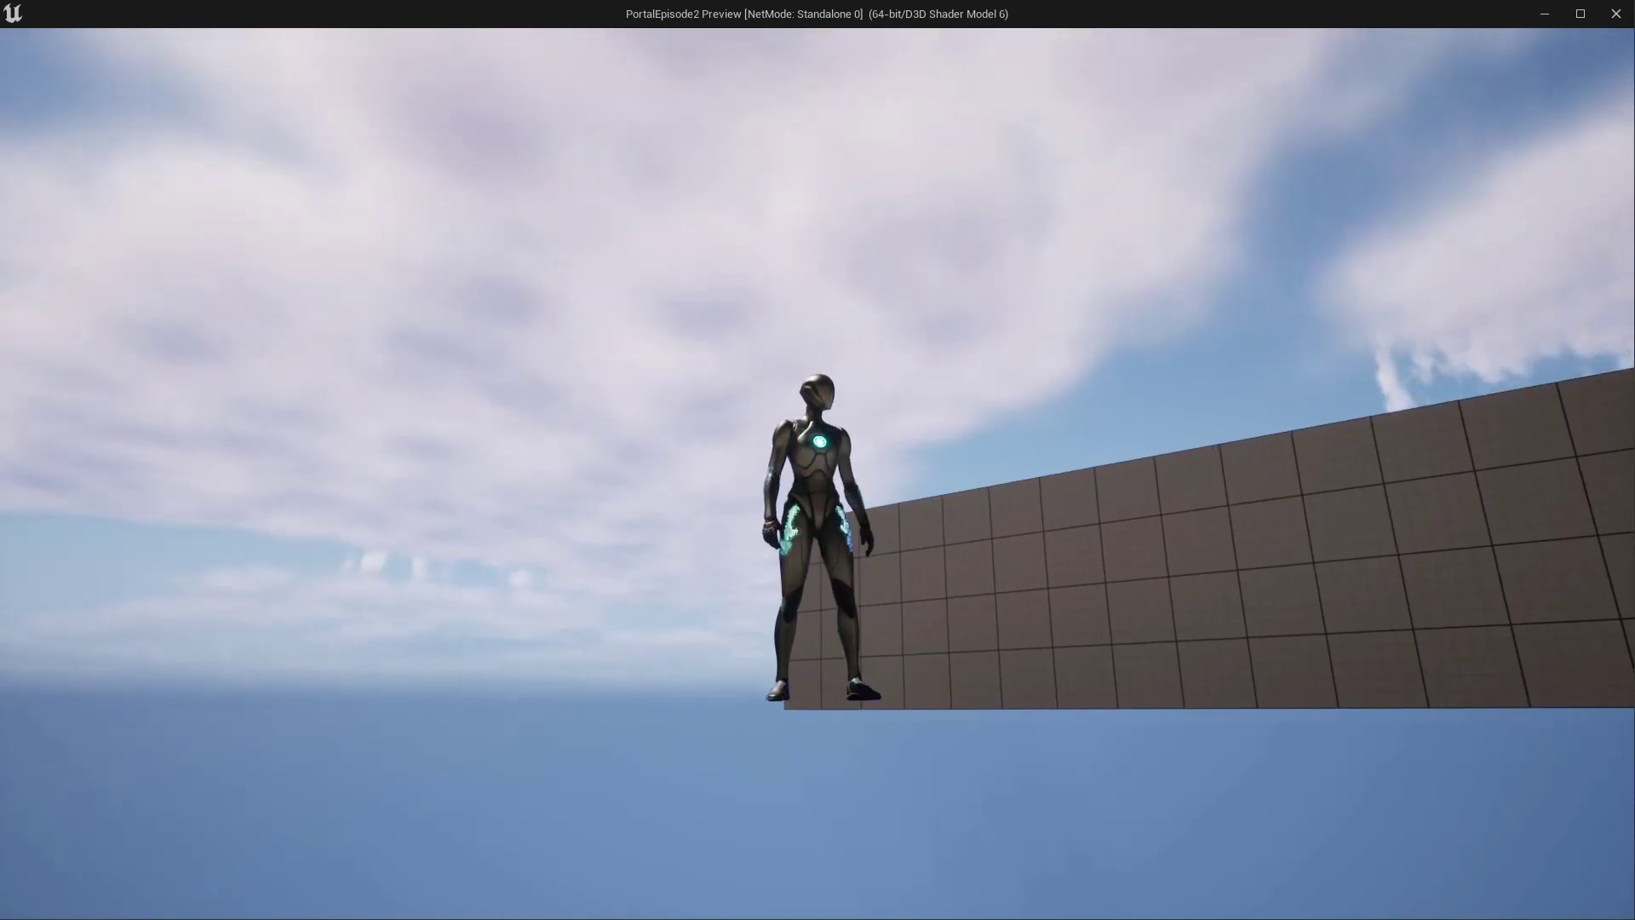
pyautogui.press('w')
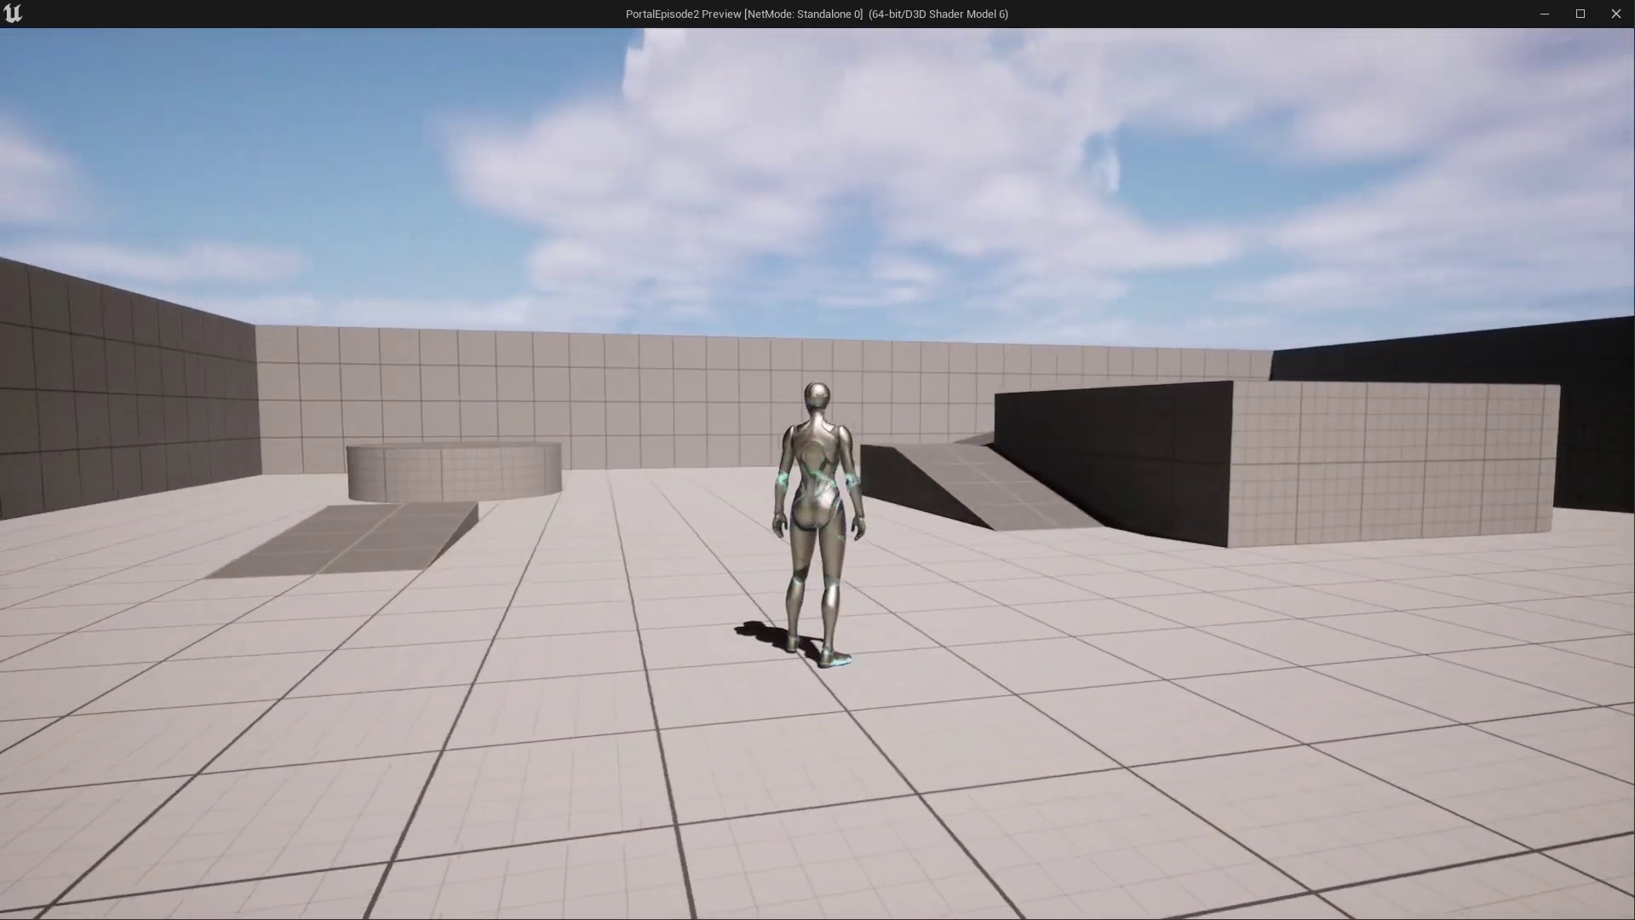
pyautogui.press('a')
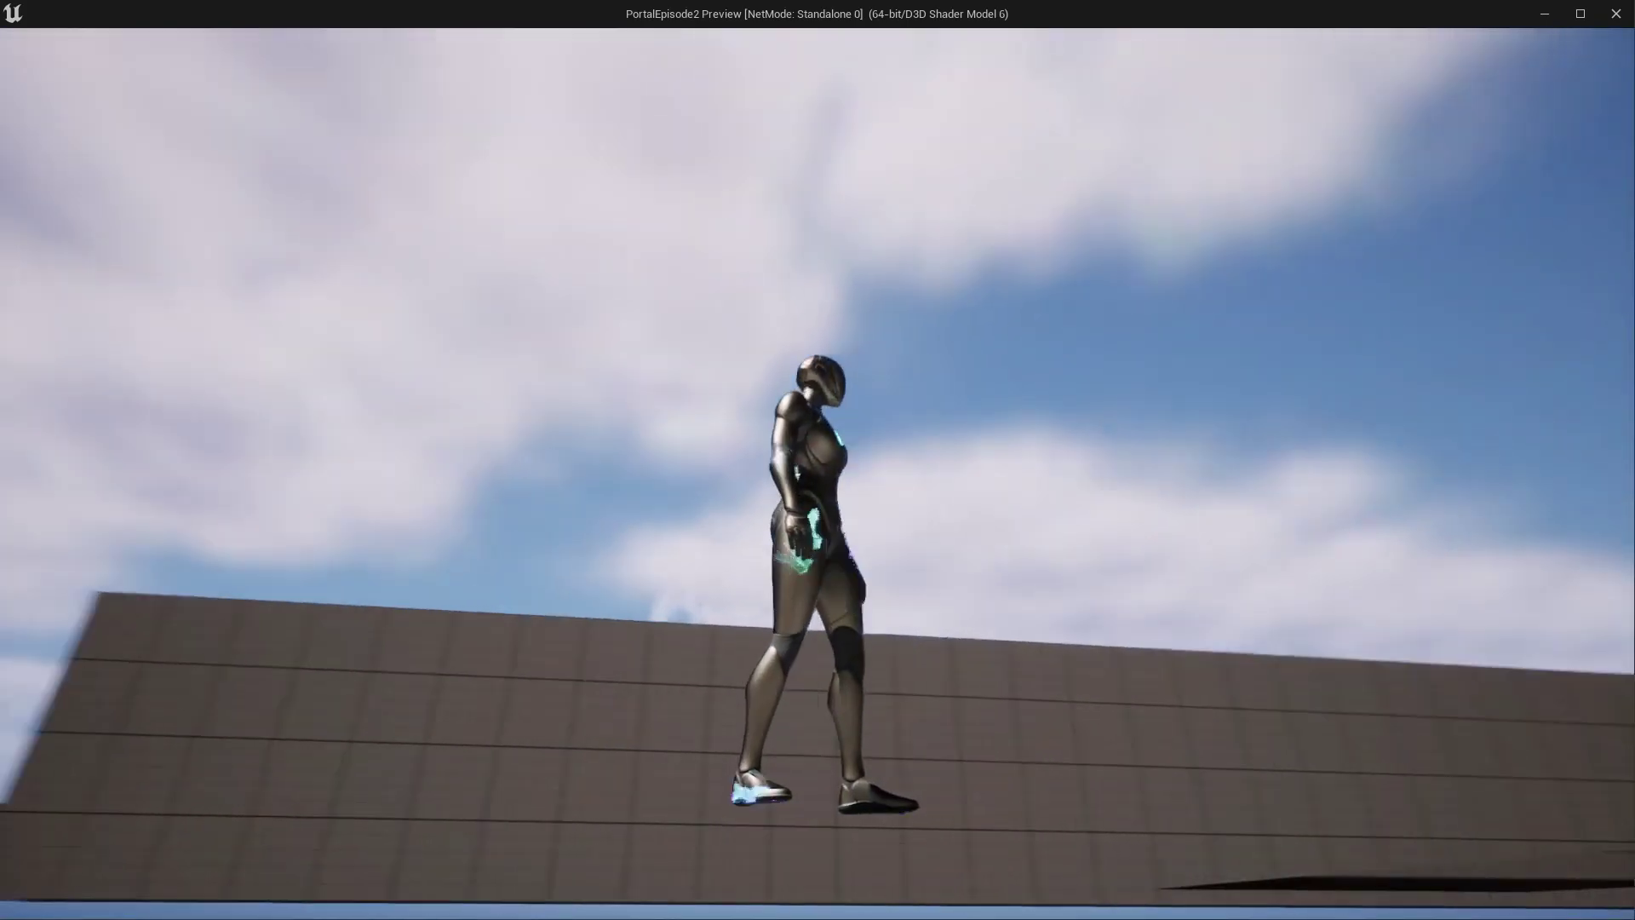
# End the green-to-purple overlay play-test and return to the ThirdPersonMap level editor
pyautogui.press('Escape')
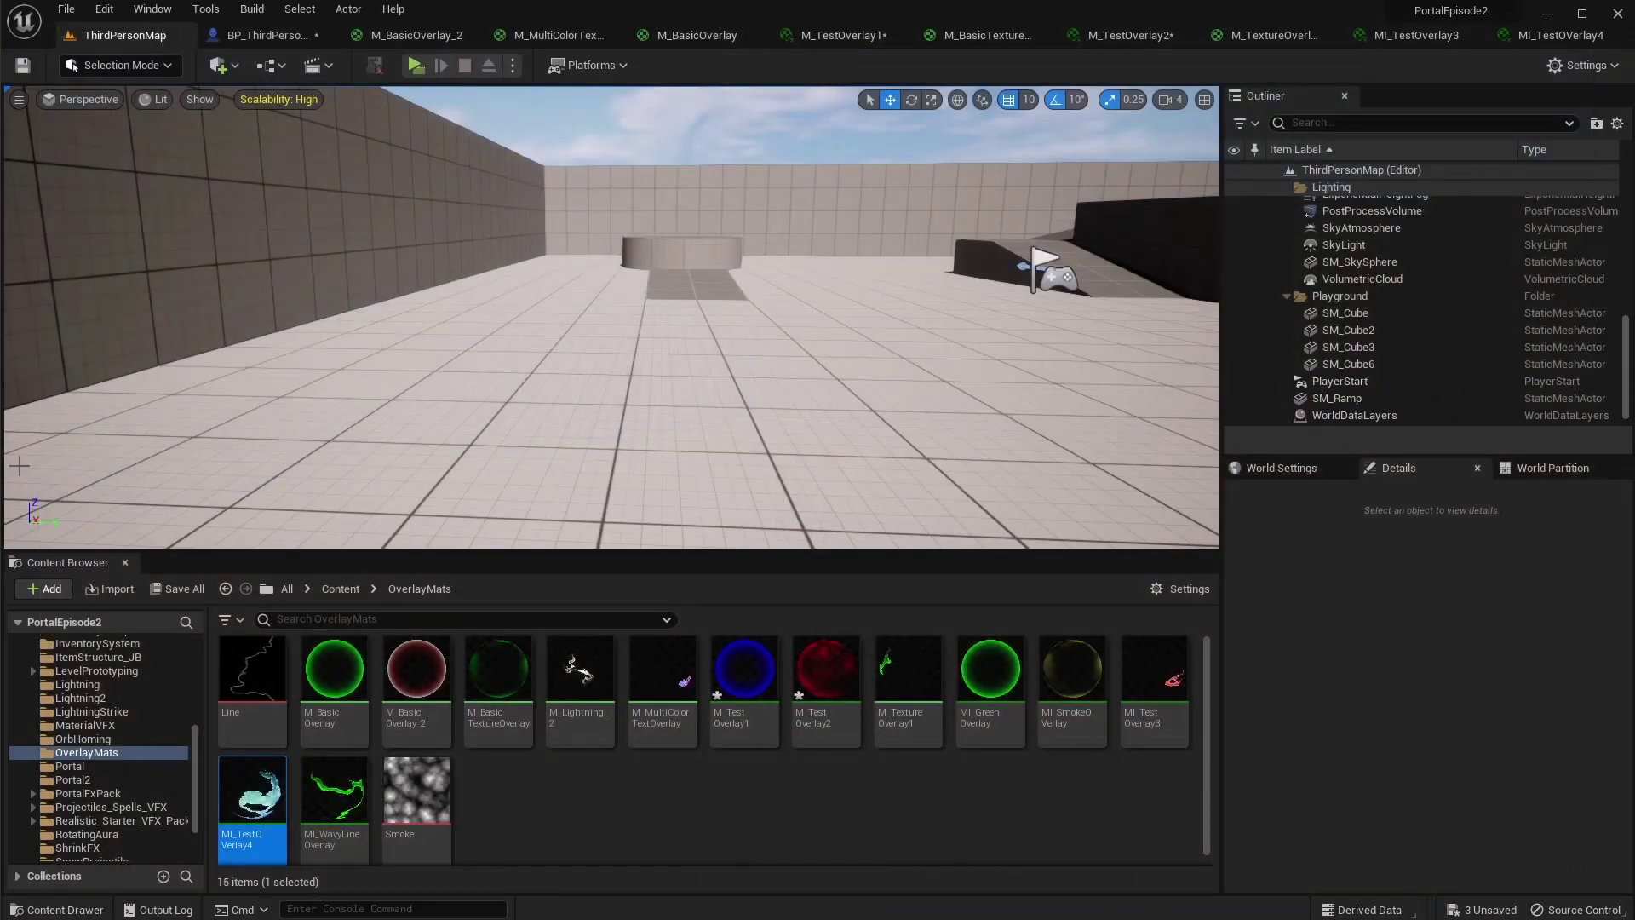